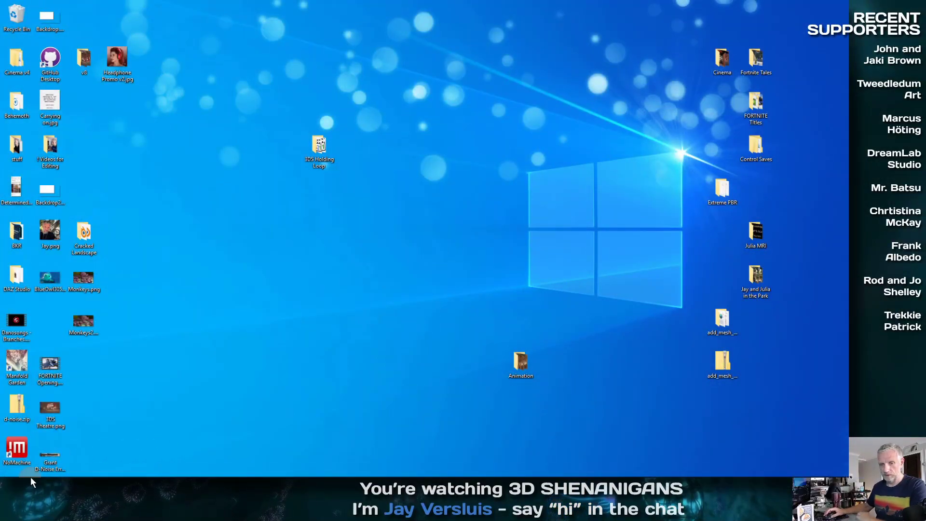
Open a File Explorer window, then close it again.
click(63, 471)
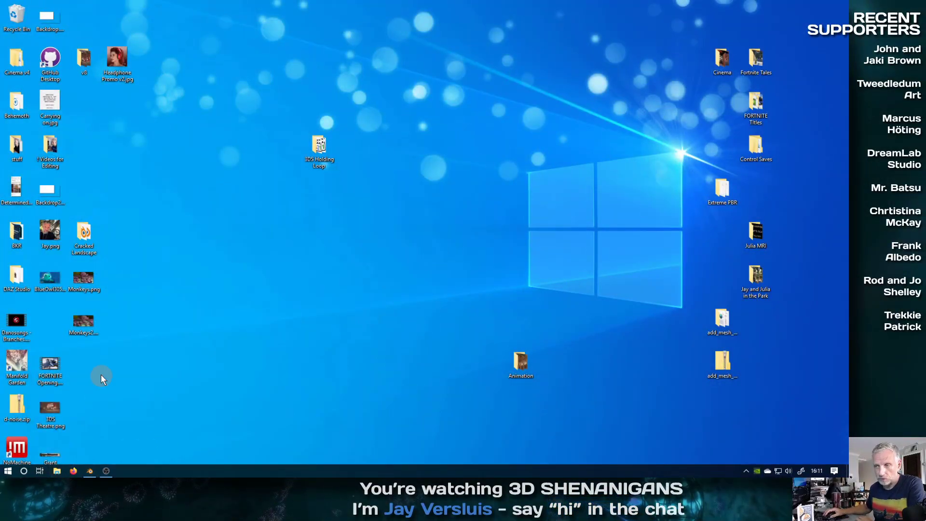
mouse_move(236, 111)
mouse_down()
mouse_move(236, 201)
mouse_move(244, 115)
mouse_up()
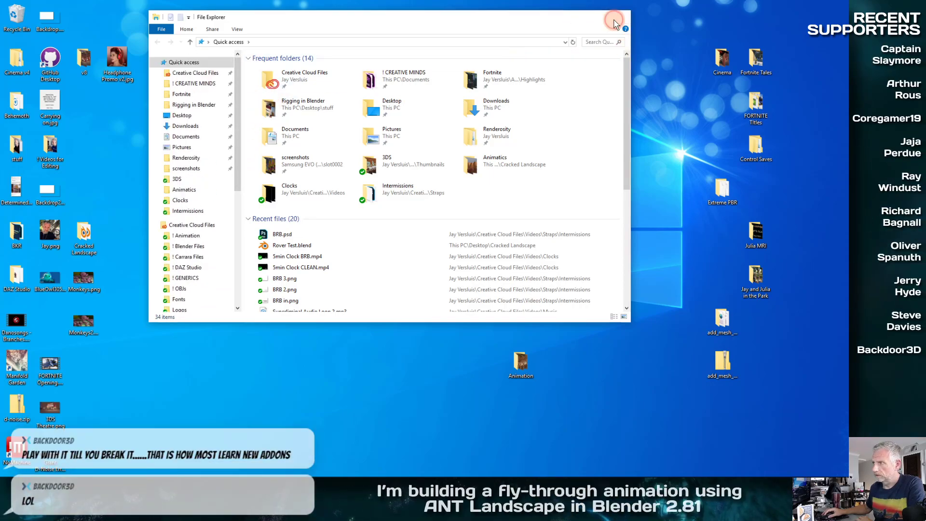
click(620, 17)
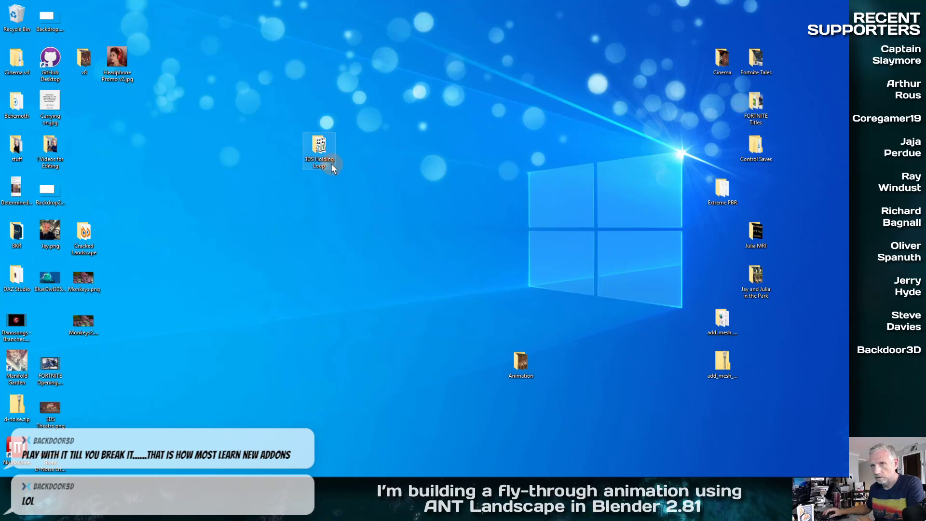
Play Animatic v2.mp4 from the Cracked Landscape > Animatics folder.
double_click(84, 236)
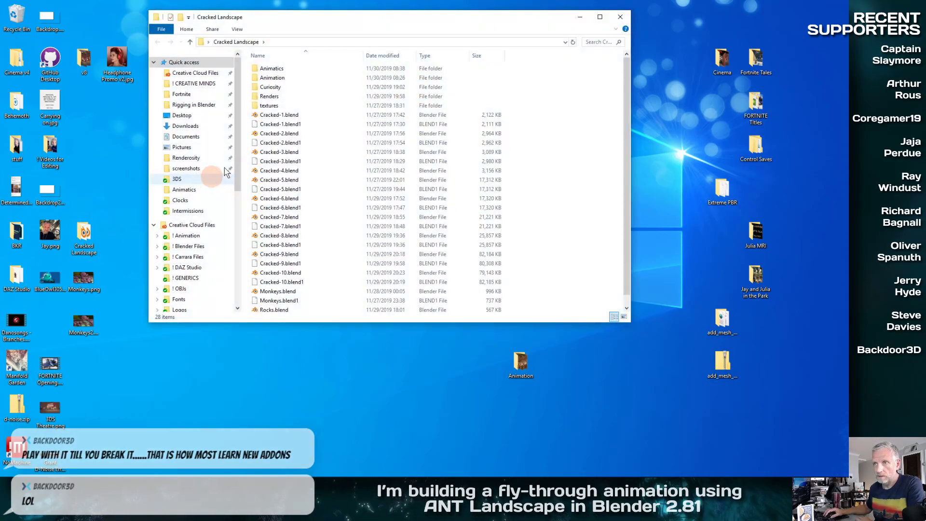
double_click(288, 70)
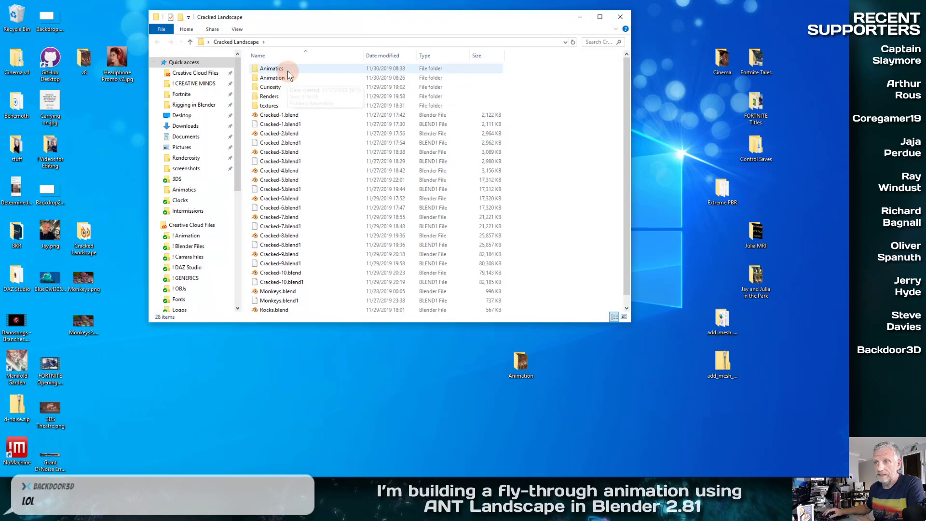
double_click(273, 73)
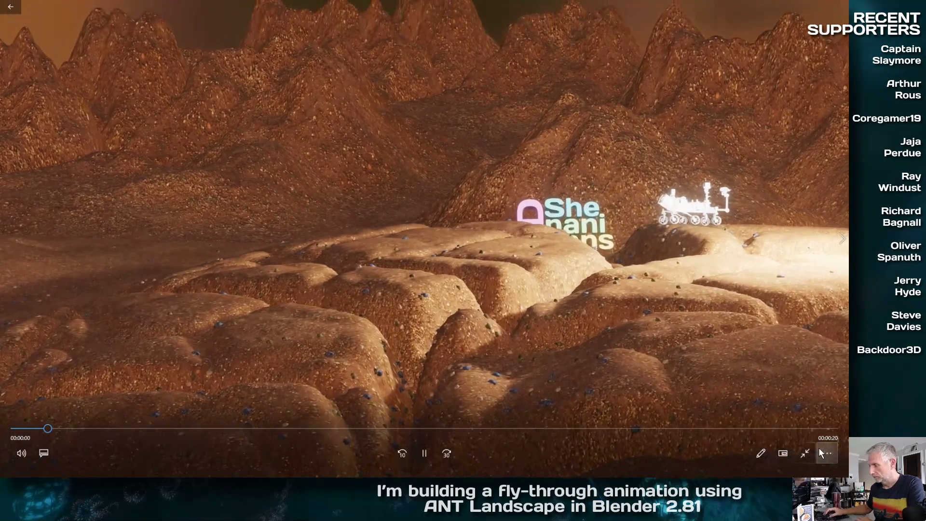
Turn on Repeat for Animatic v2 from the player's more-options menu.
click(823, 453)
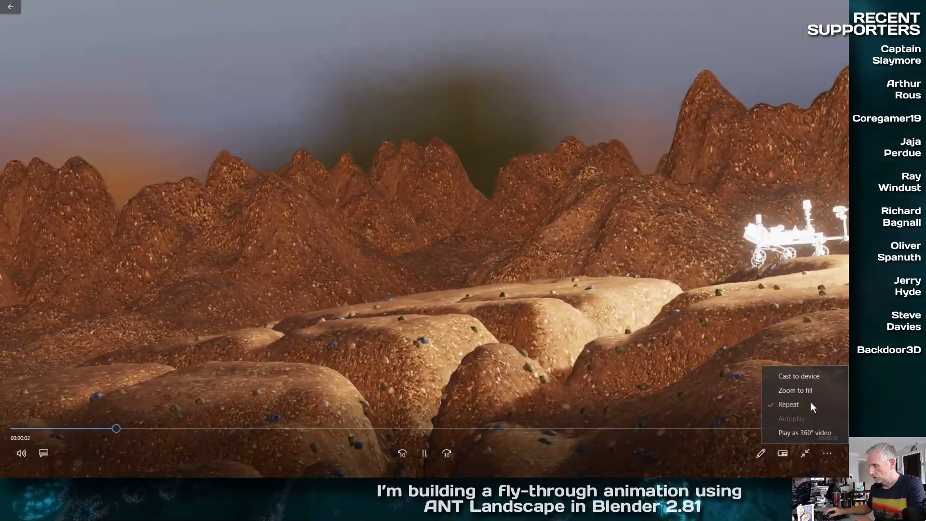
click(811, 403)
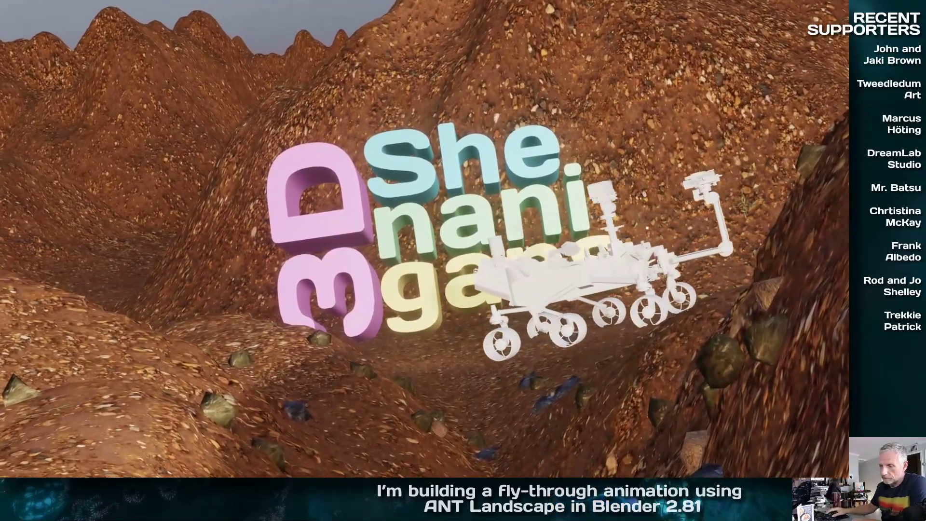
Pause the animatic and scrub back to replay the title section.
mouse_move(473, 440)
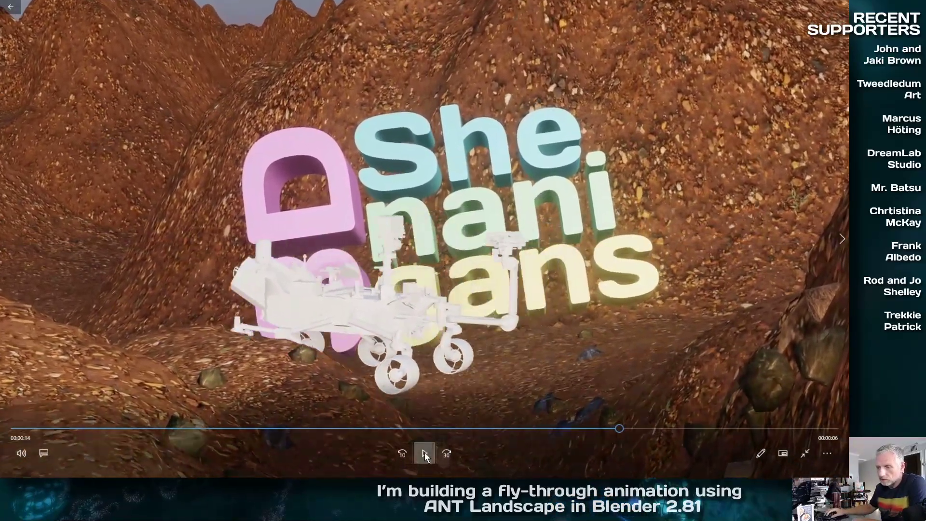
click(424, 453)
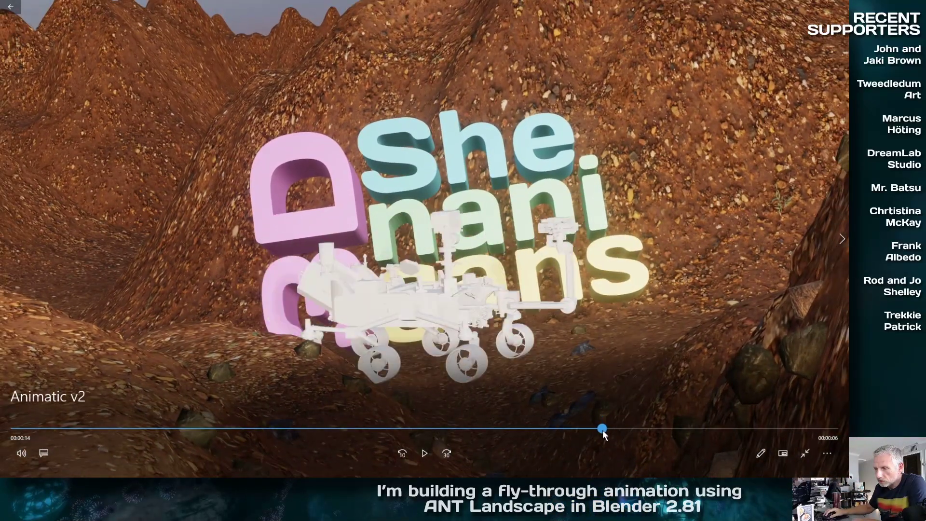
drag(603, 430, 481, 436)
click(418, 456)
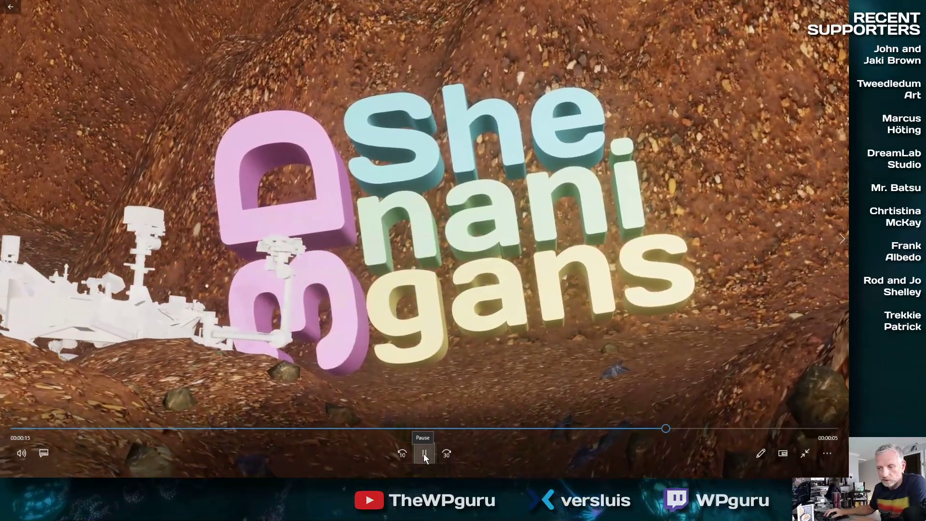
click(424, 454)
Scrub to the rover passing the 3D Shenanigans logo and hold at 00:00:13.
drag(686, 430, 507, 433)
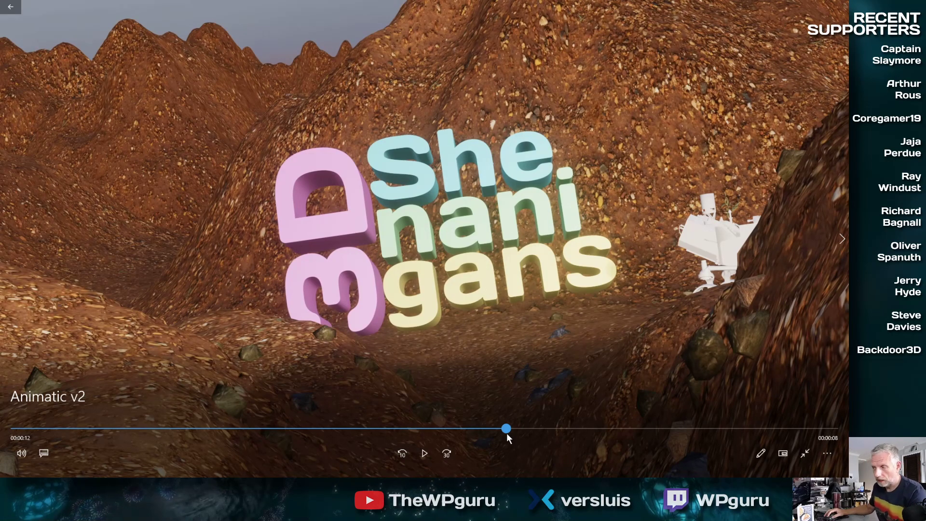
click(424, 450)
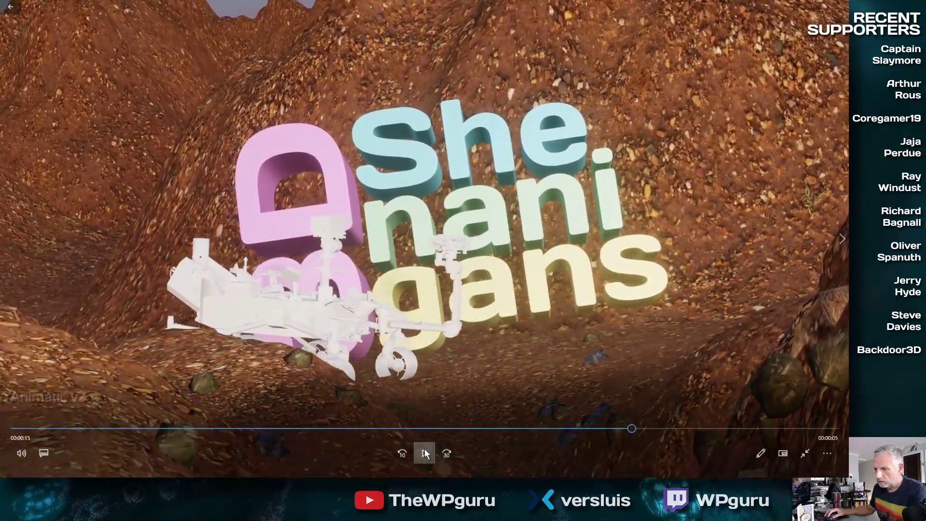
click(425, 454)
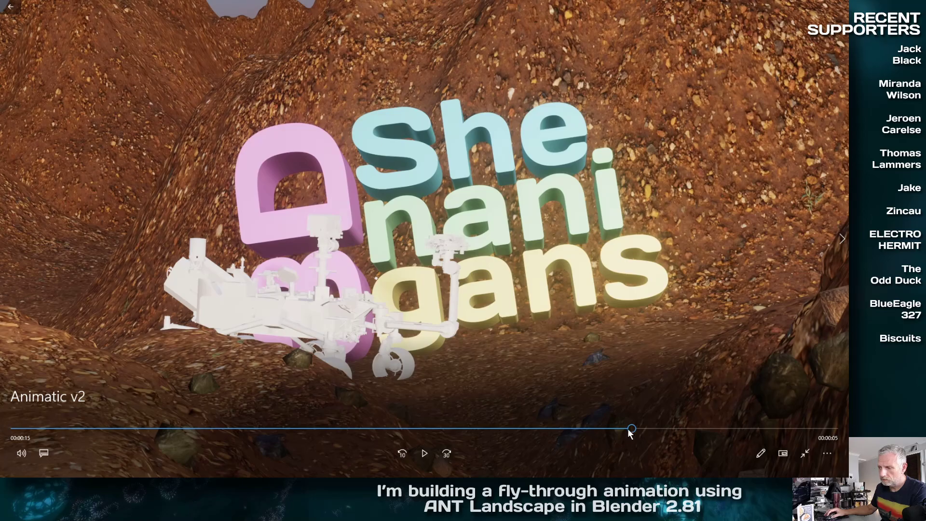
drag(629, 429, 563, 431)
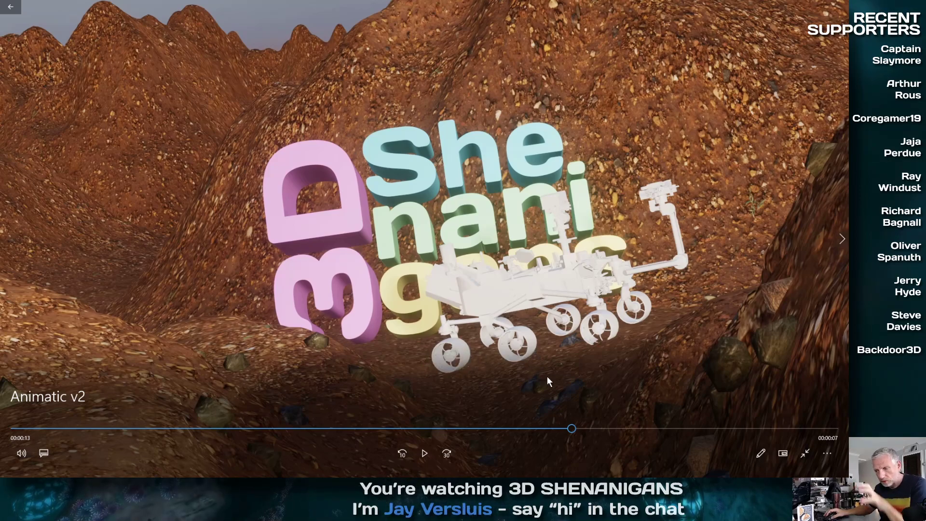
drag(571, 428, 674, 412)
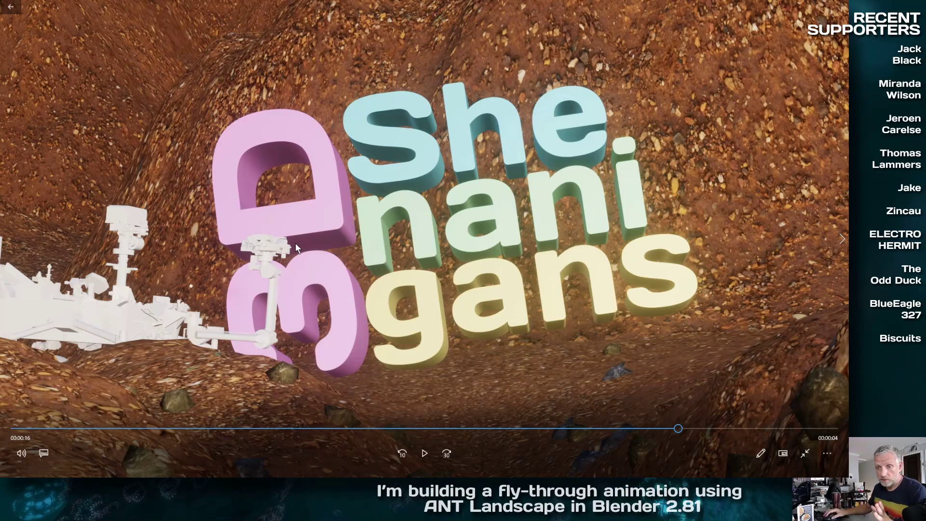
drag(629, 429, 555, 429)
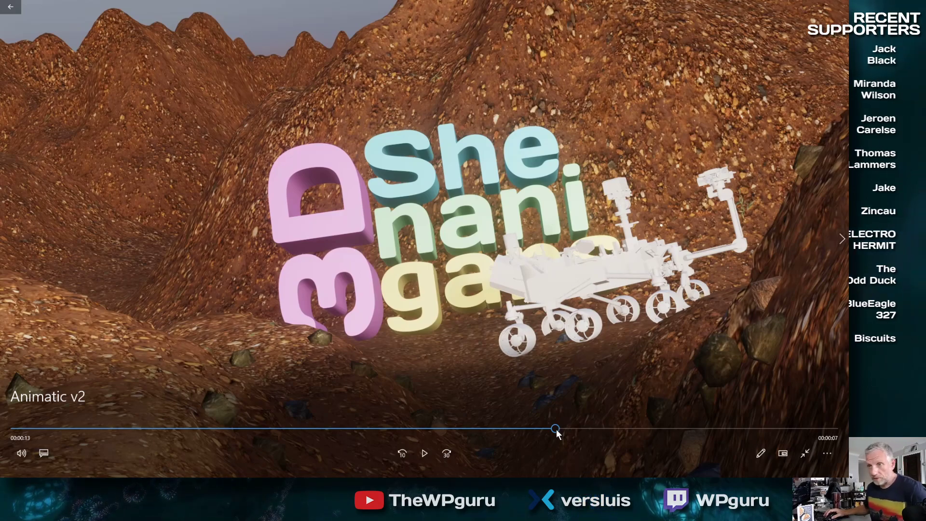
Resume Animatic v2 playback and let it loop back to about 00:00:08.
click(421, 450)
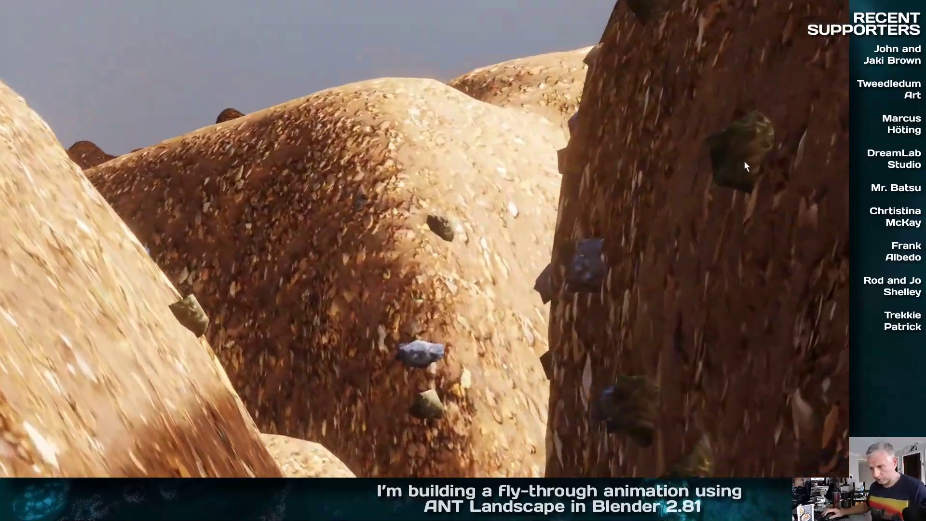
mouse_move(745, 219)
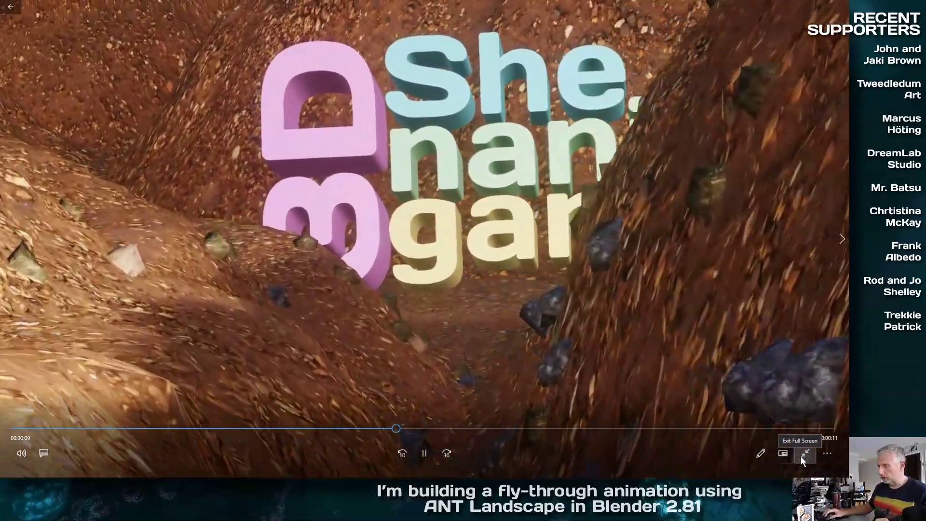
Leave full-screen playback and minimize the File Explorer window.
click(800, 456)
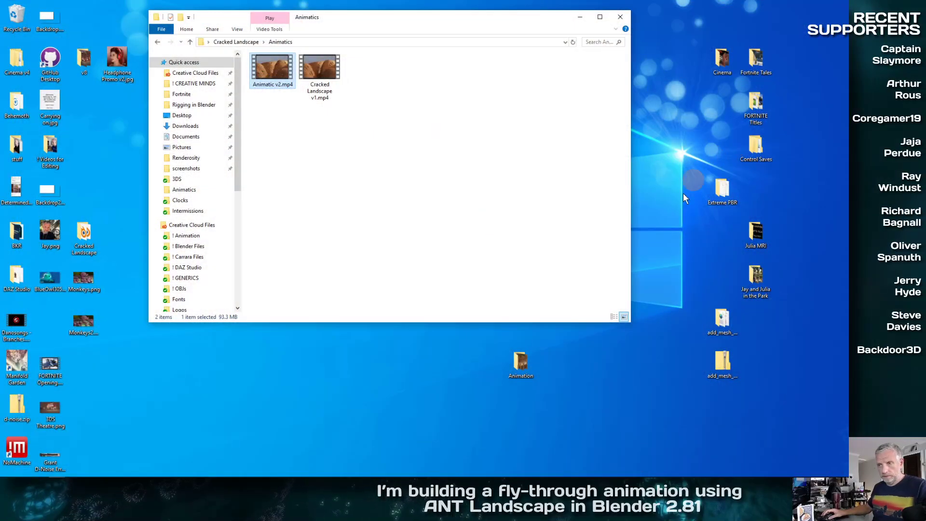
click(579, 23)
mouse_move(197, 470)
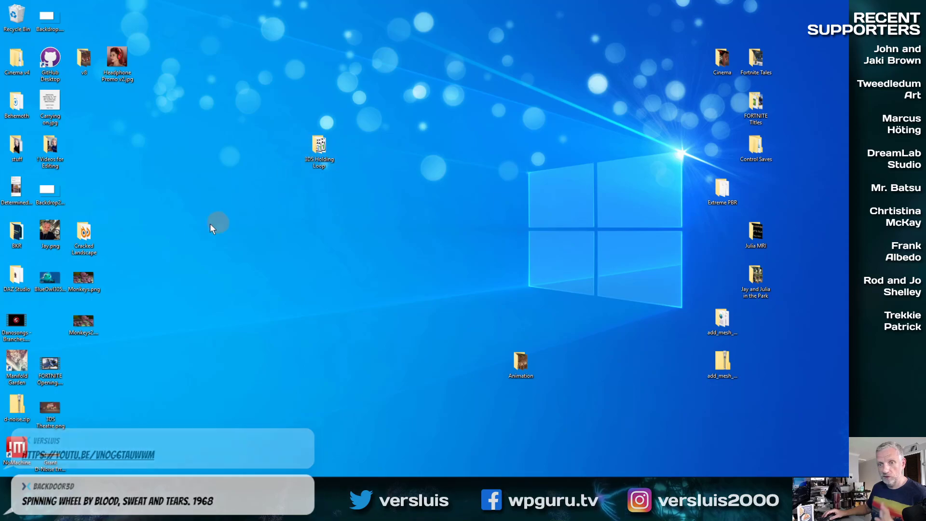
Play Animatic v2.mp4 from Cracked Landscape's Animatics folder, backing out of Animation.
double_click(93, 233)
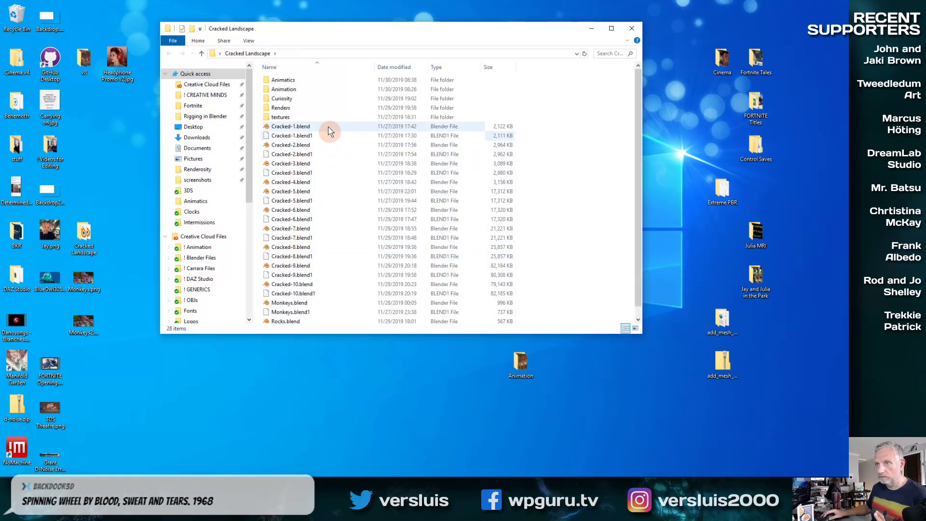
click(301, 89)
double_click(301, 88)
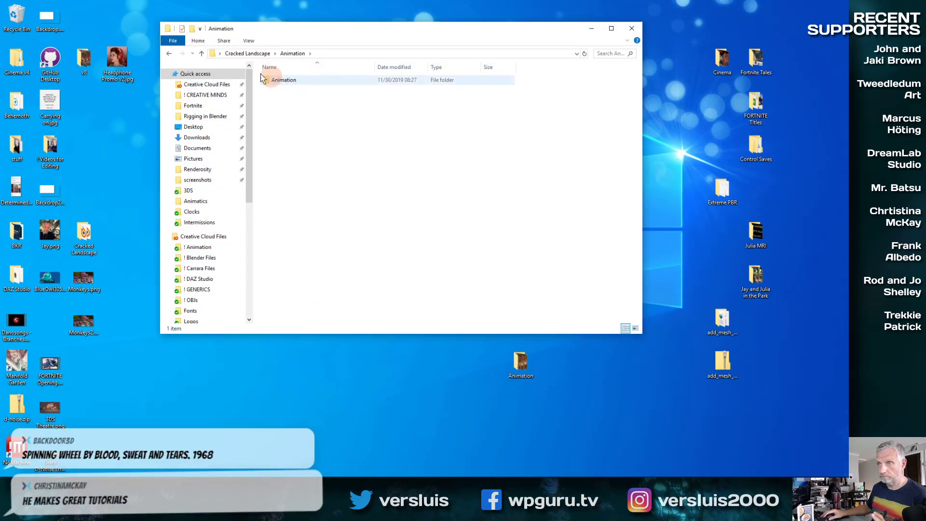
click(201, 53)
click(278, 80)
double_click(278, 80)
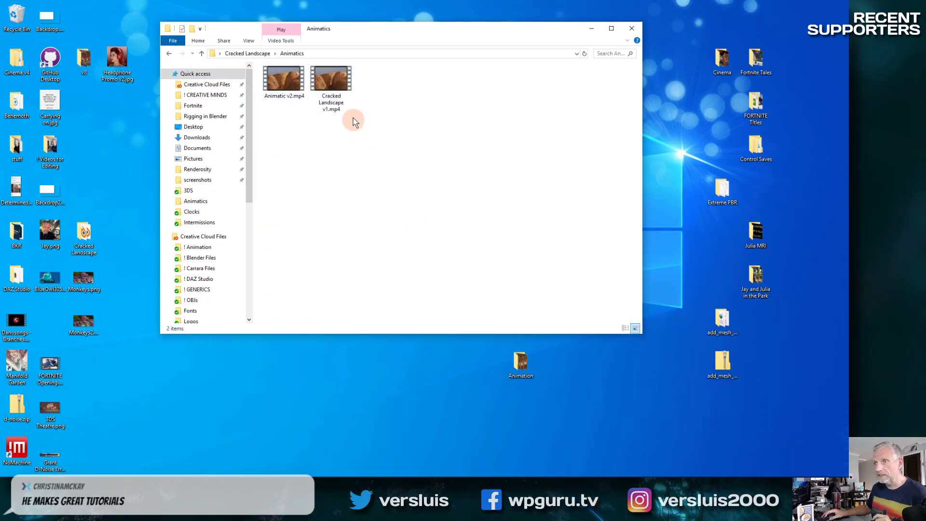
double_click(273, 73)
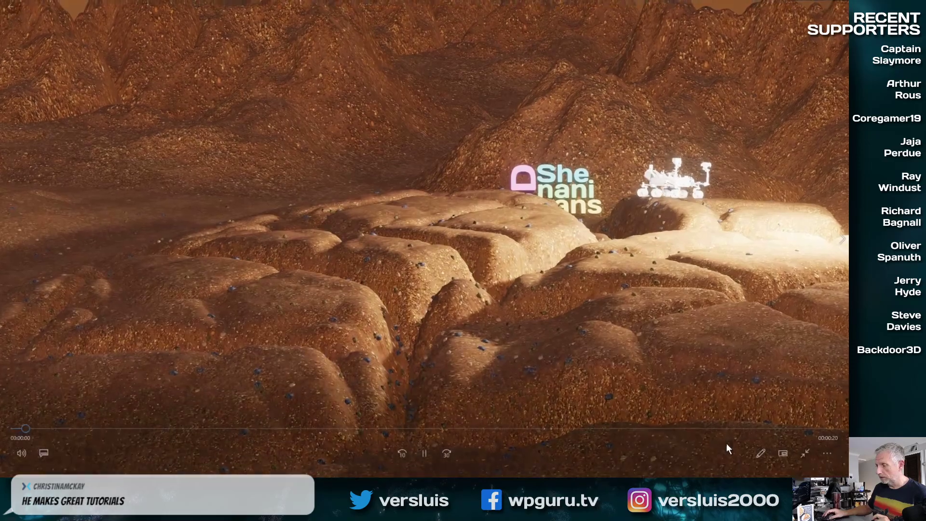
Set the animatic to Repeat, watch it, then leave full-screen playback.
click(826, 453)
click(812, 404)
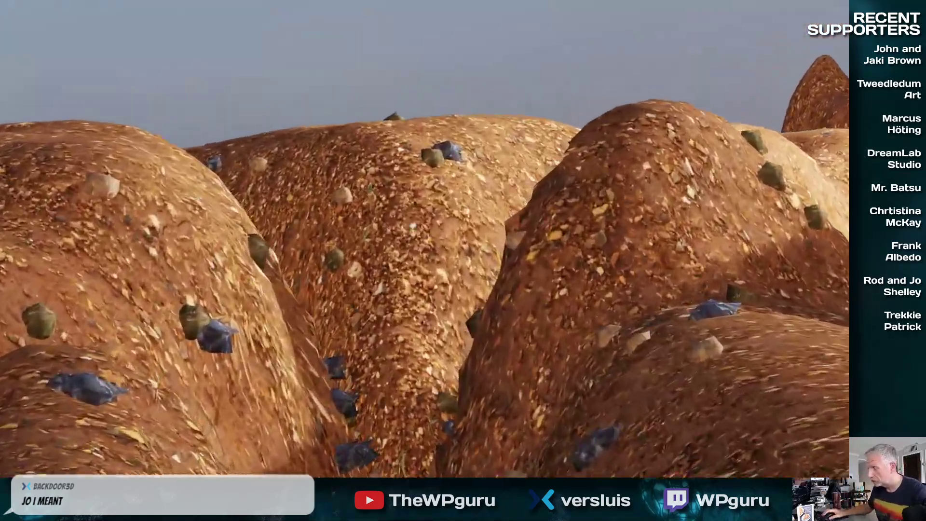
mouse_move(816, 358)
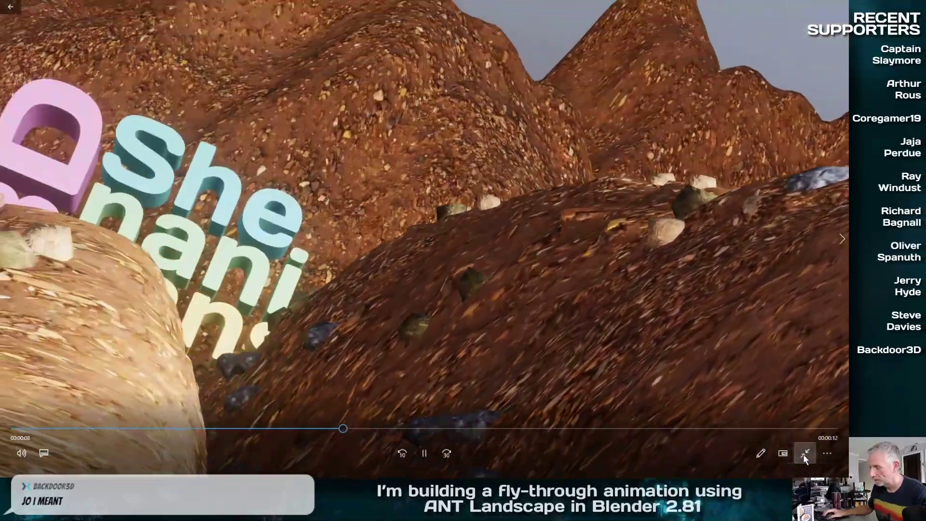
click(804, 453)
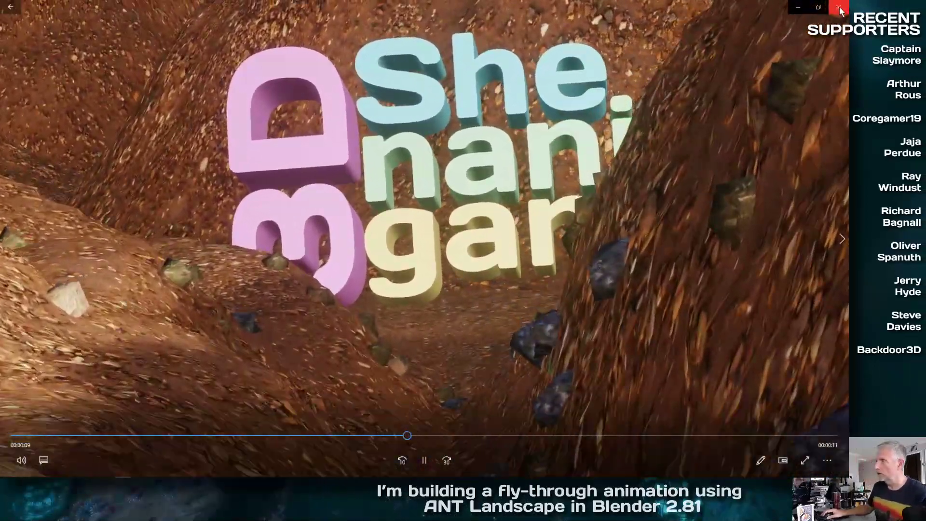
click(839, 7)
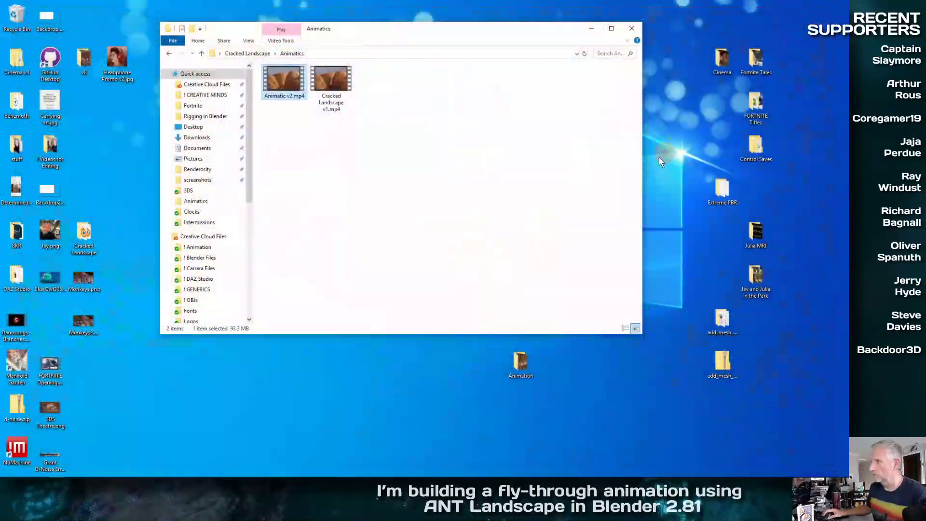
click(588, 32)
mouse_move(144, 476)
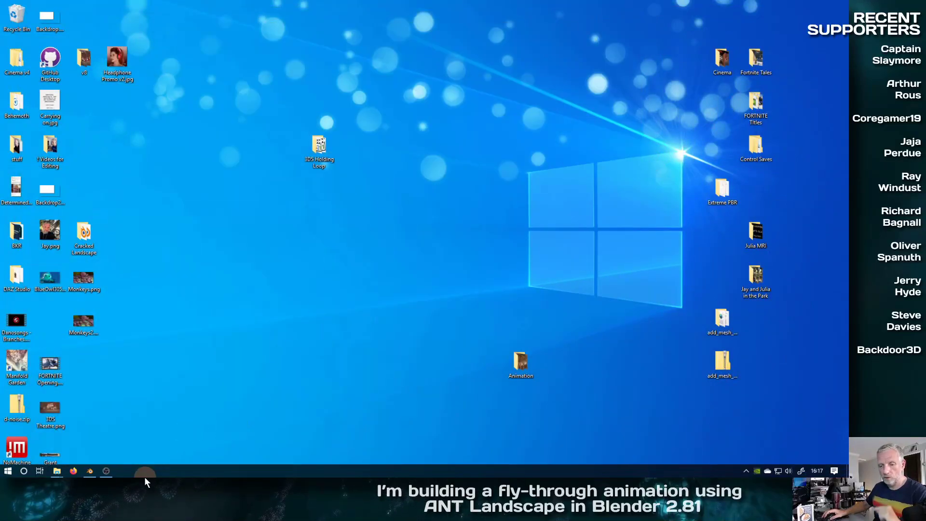
click(89, 471)
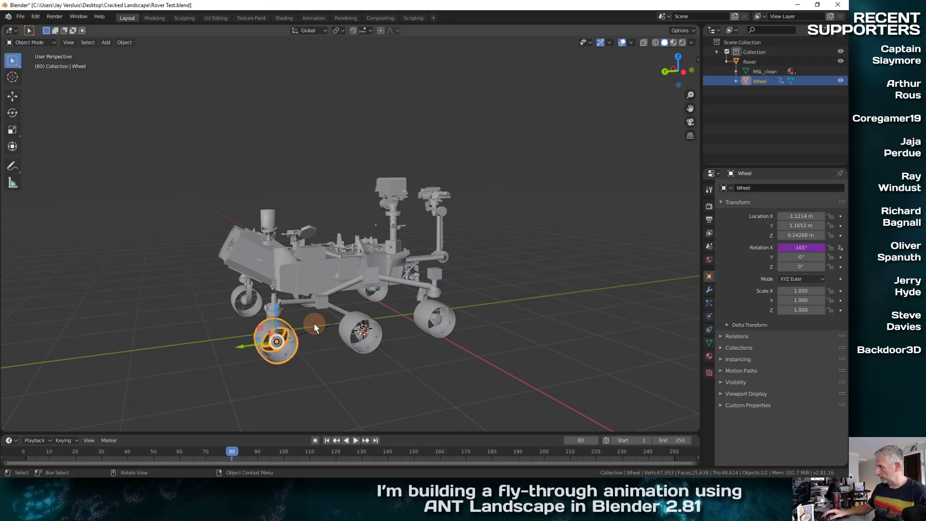
middle_drag(314, 323, 331, 296)
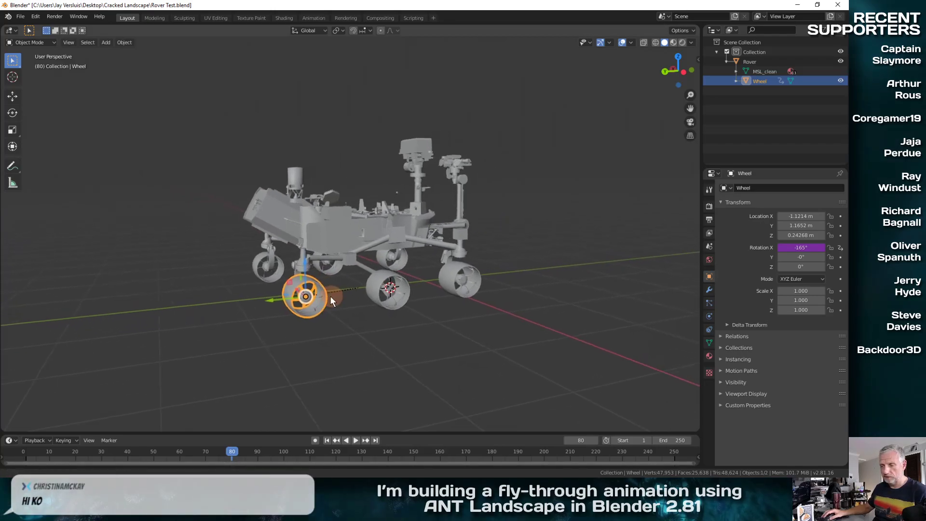
scroll(328, 297, up, 3)
scroll(327, 296, up, 2)
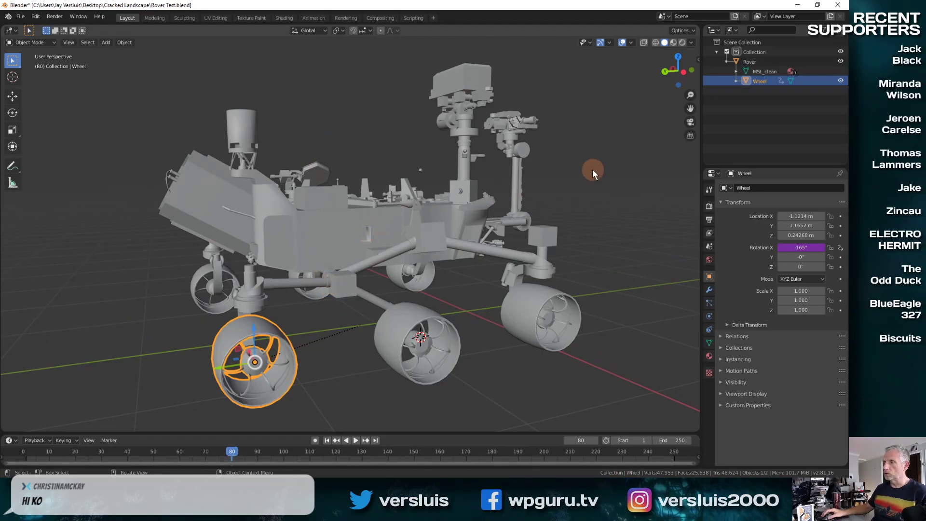
click(750, 63)
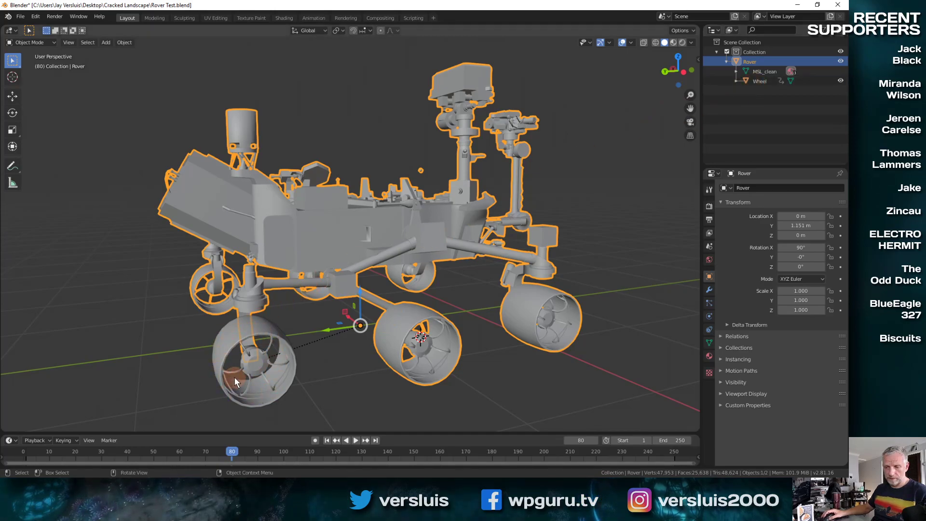
click(762, 80)
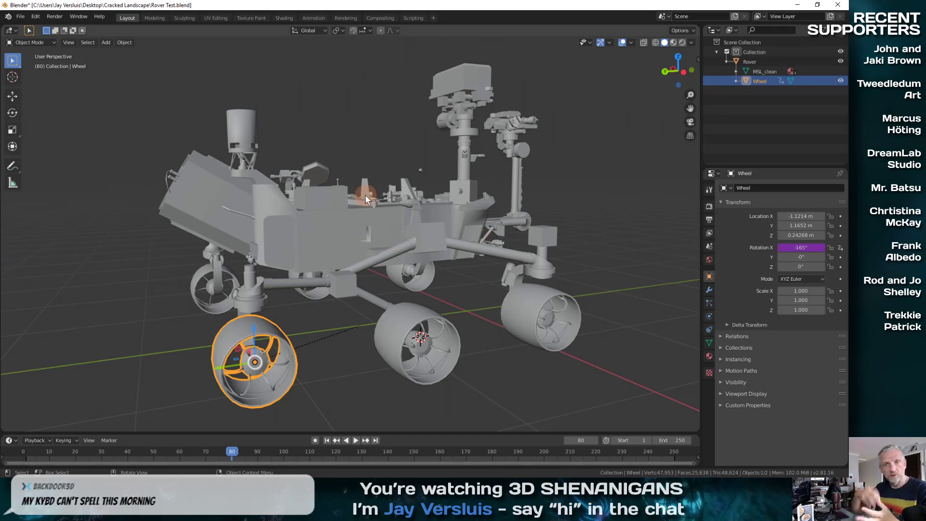
click(751, 59)
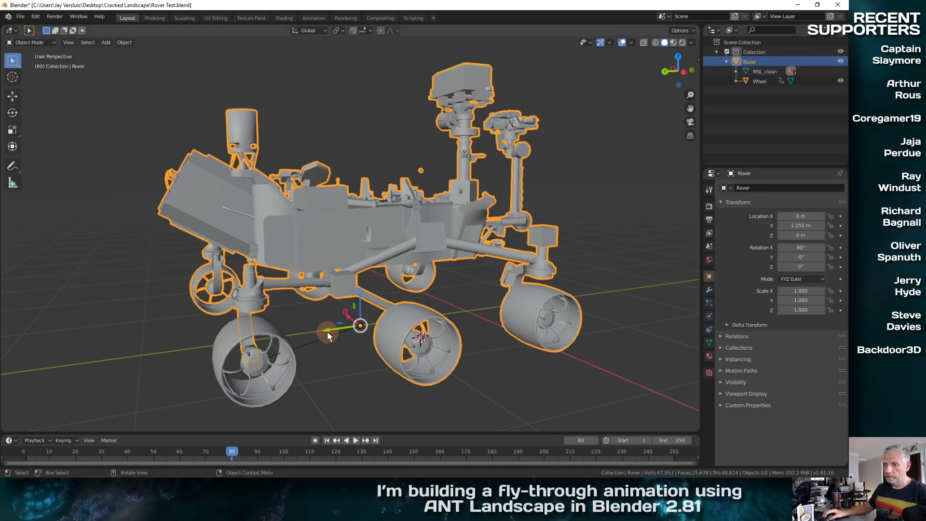
key(g)
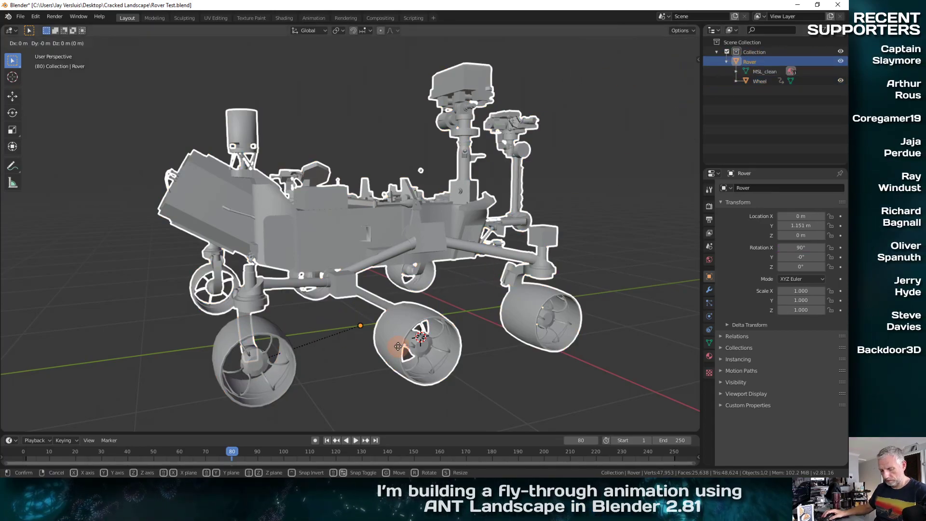
key(y)
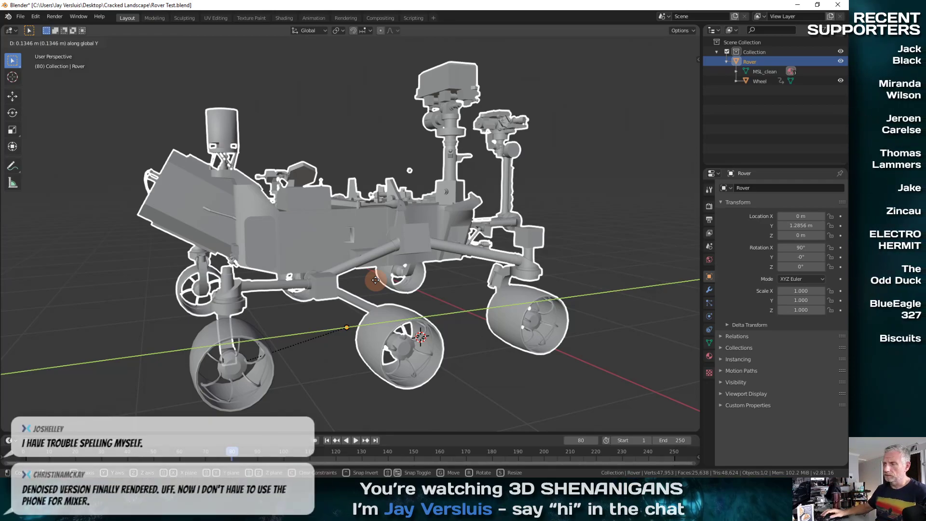
mouse_move(366, 268)
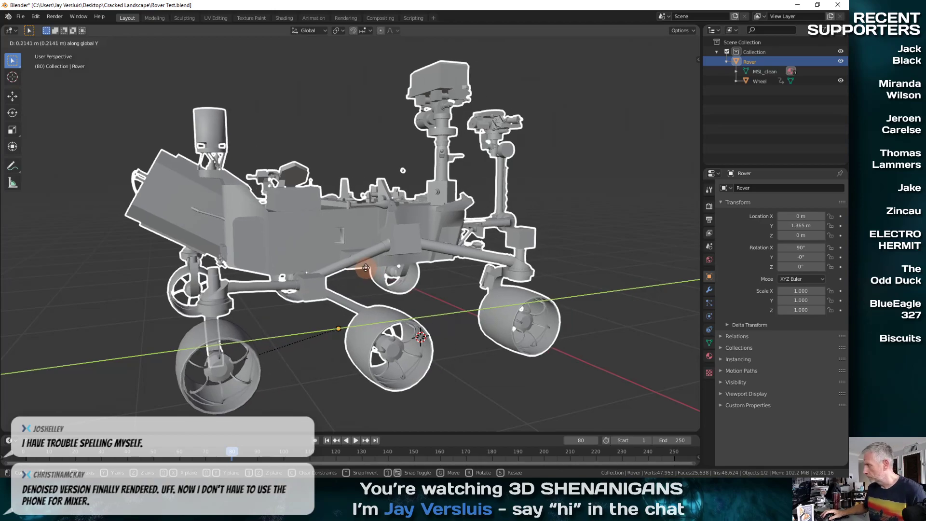
key(Escape)
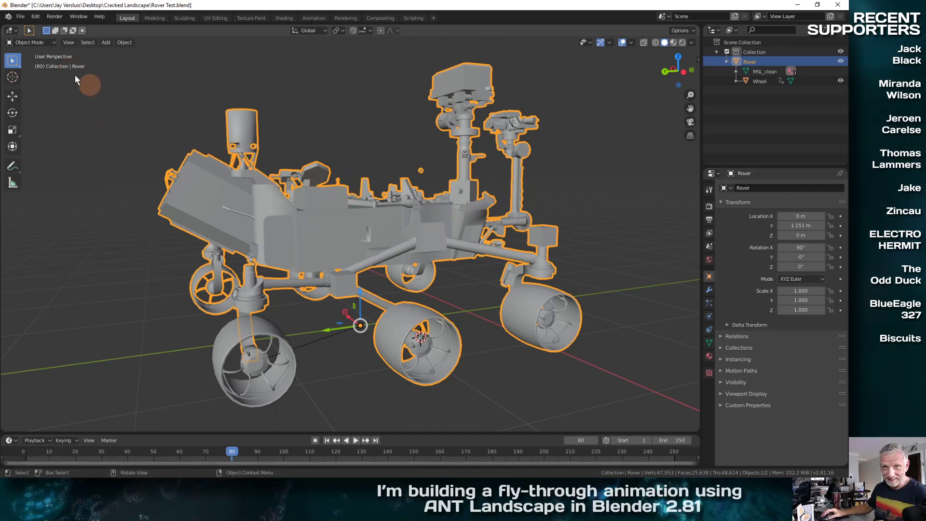
Save the rover test file, then open Cracked-10.blend from Open Recent.
click(21, 17)
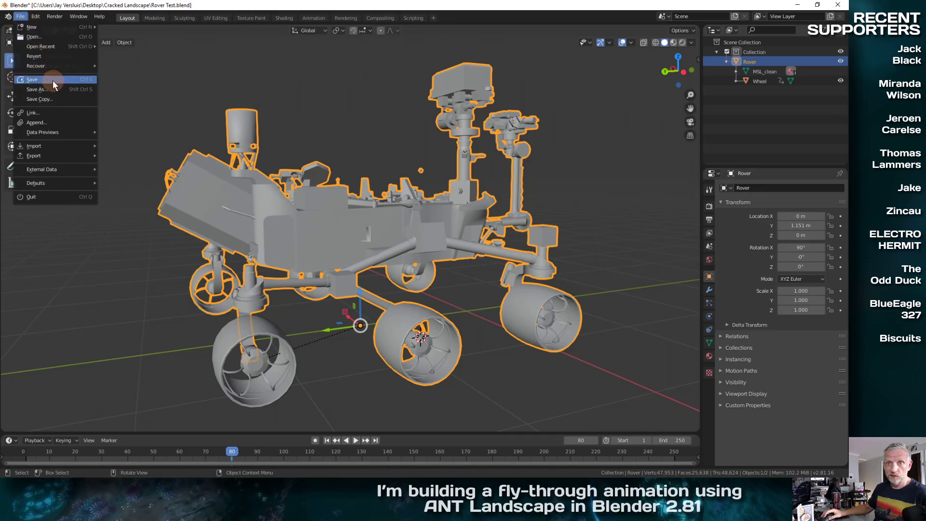
click(53, 80)
click(20, 16)
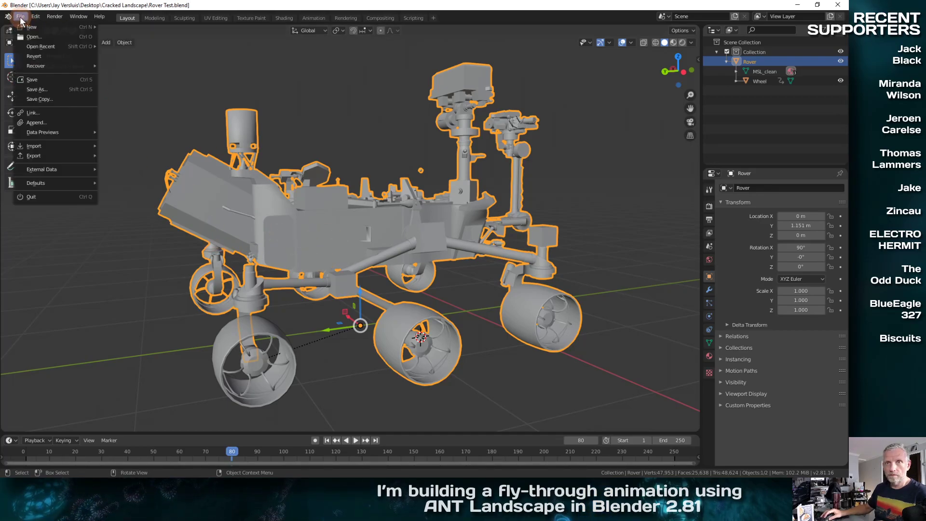
mouse_move(67, 47)
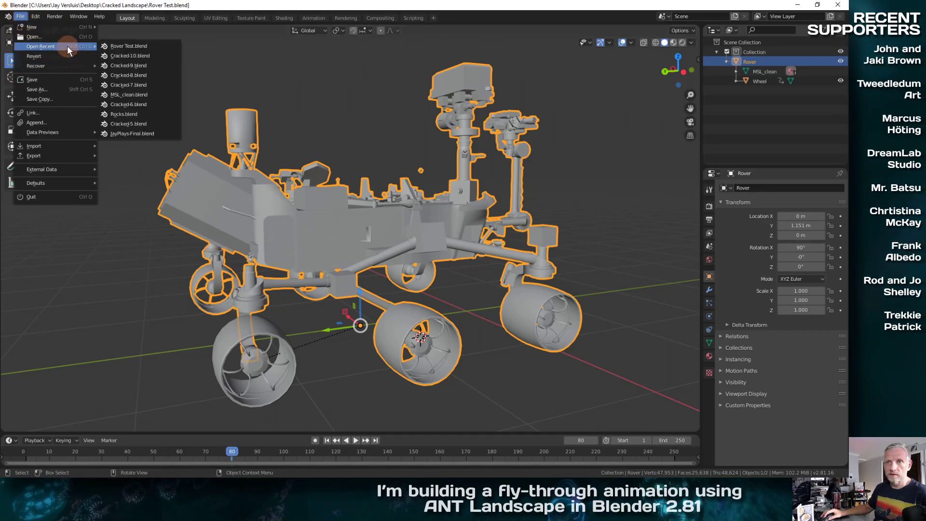
click(151, 55)
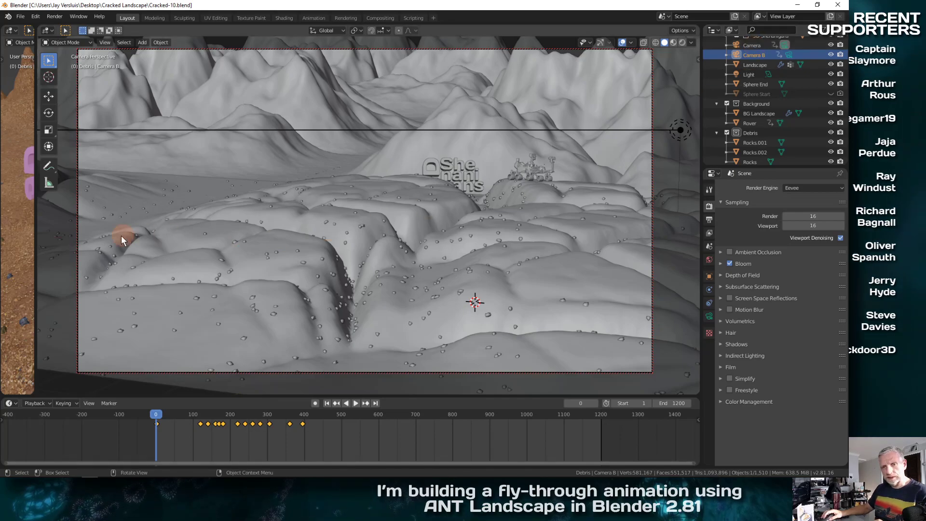
Widen the main 3D view by dragging the area border to the right.
drag(37, 255, 638, 208)
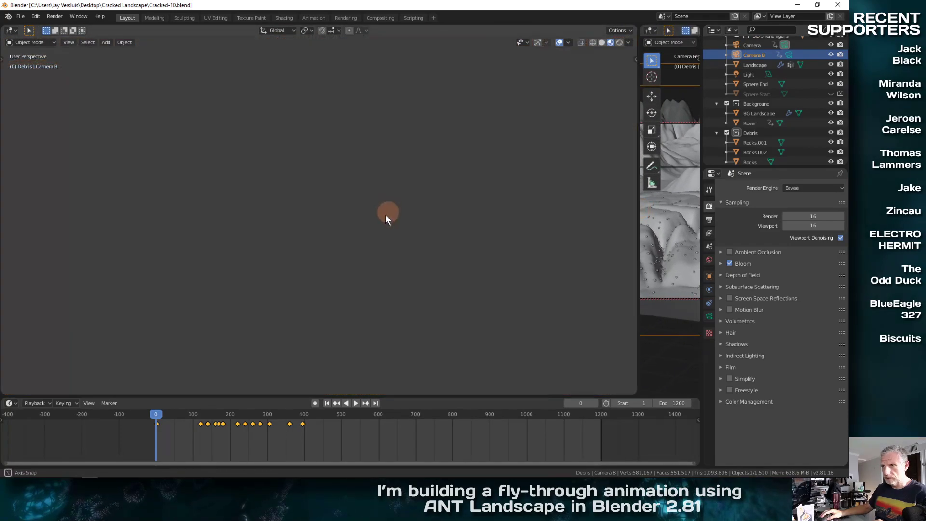
middle_drag(386, 215, 407, 182)
scroll(753, 118, down, 1)
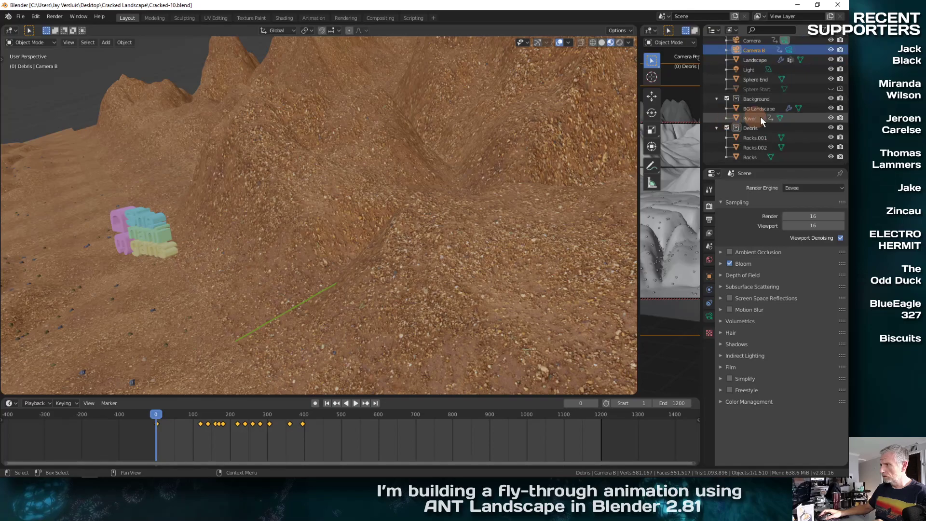
scroll(759, 115, up, 3)
Collapse Collection, select and frame the Rover, and orbit to a higher frontal view.
click(716, 52)
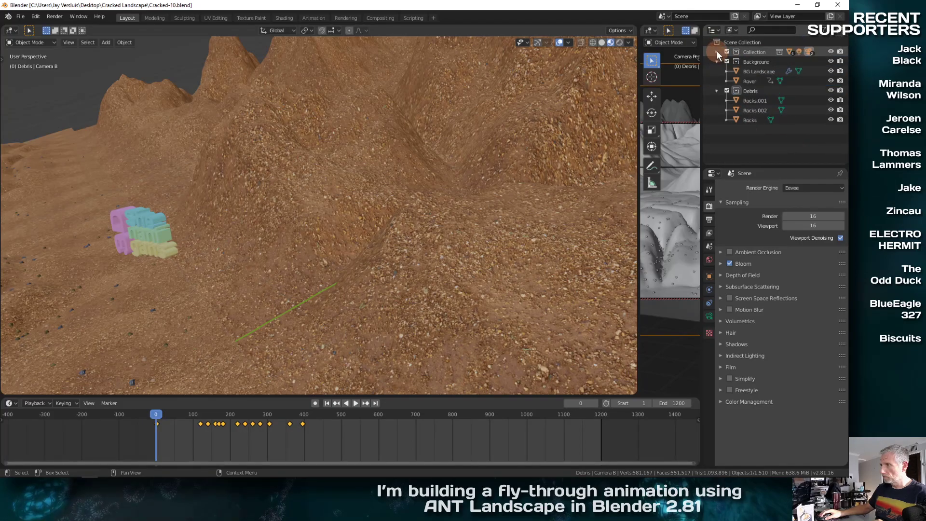
click(753, 81)
key(KP_Decimal)
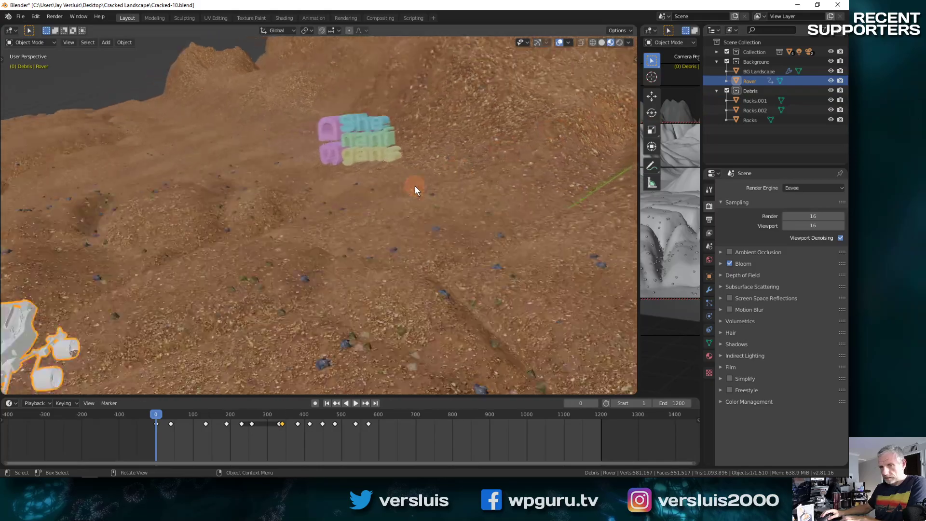
middle_drag(385, 213, 487, 227)
scroll(453, 231, up, 3)
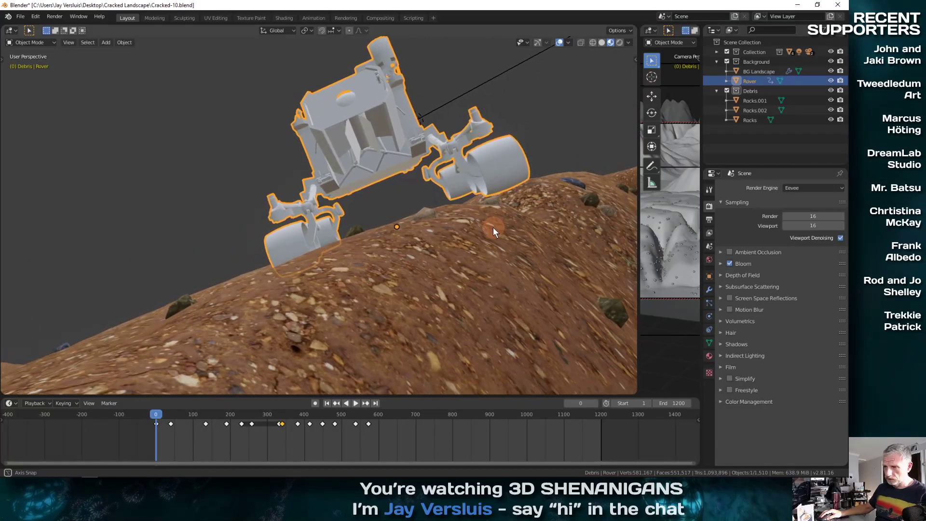
middle_drag(391, 223, 227, 397)
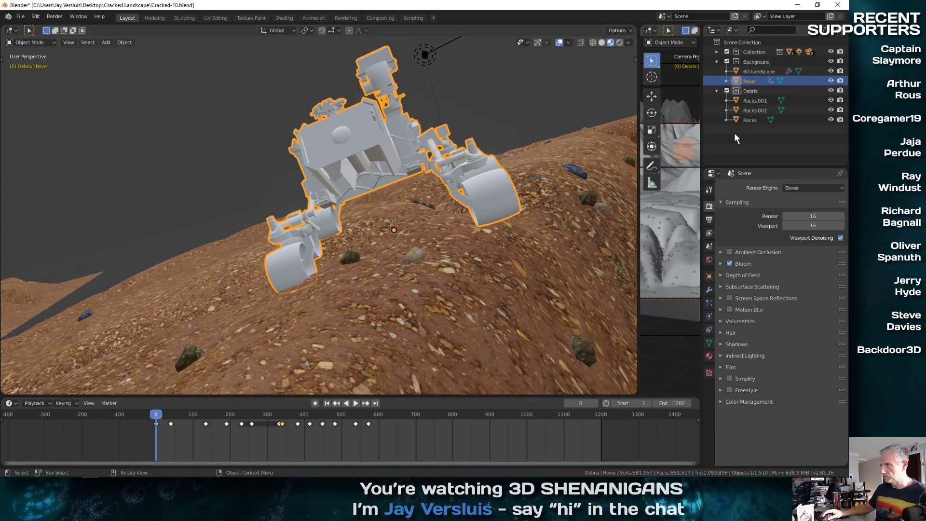
Show Object properties and move gizmos, then reposition the Rover on the slope.
click(709, 277)
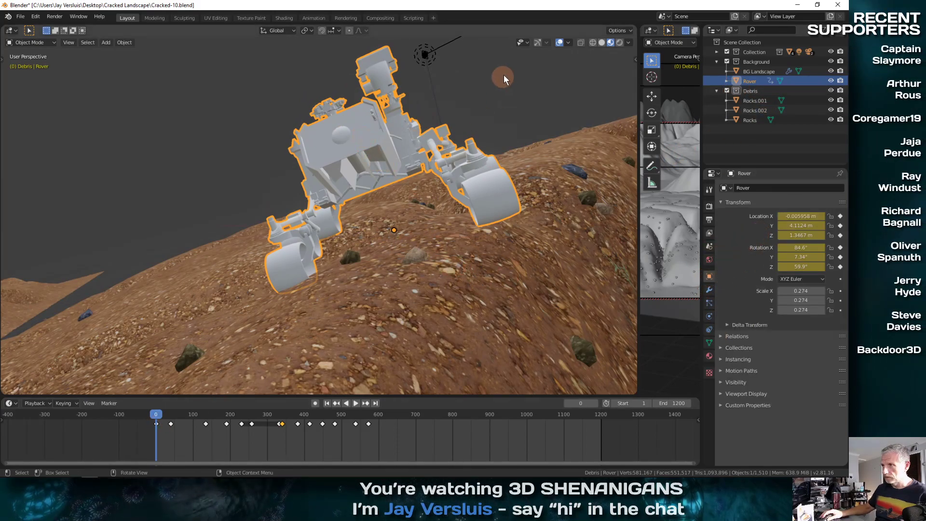
click(539, 43)
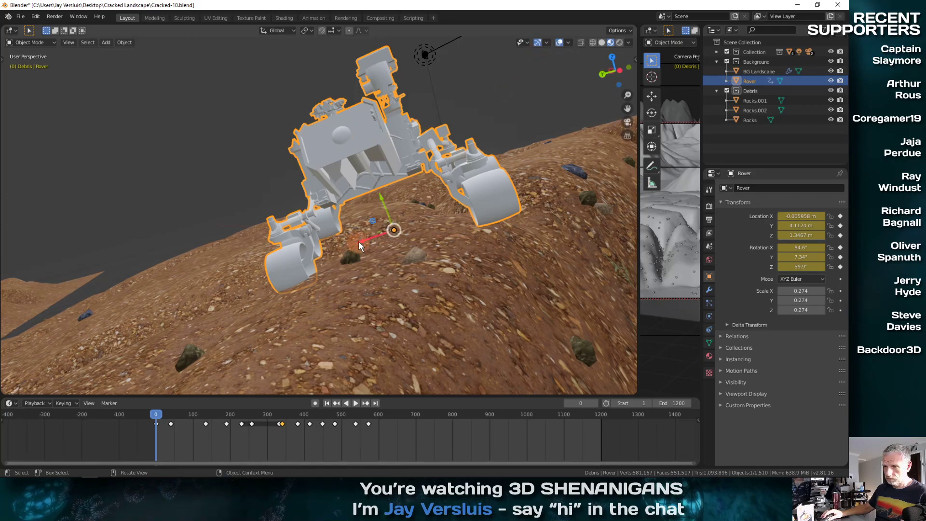
drag(359, 241, 330, 252)
middle_drag(330, 252, 426, 258)
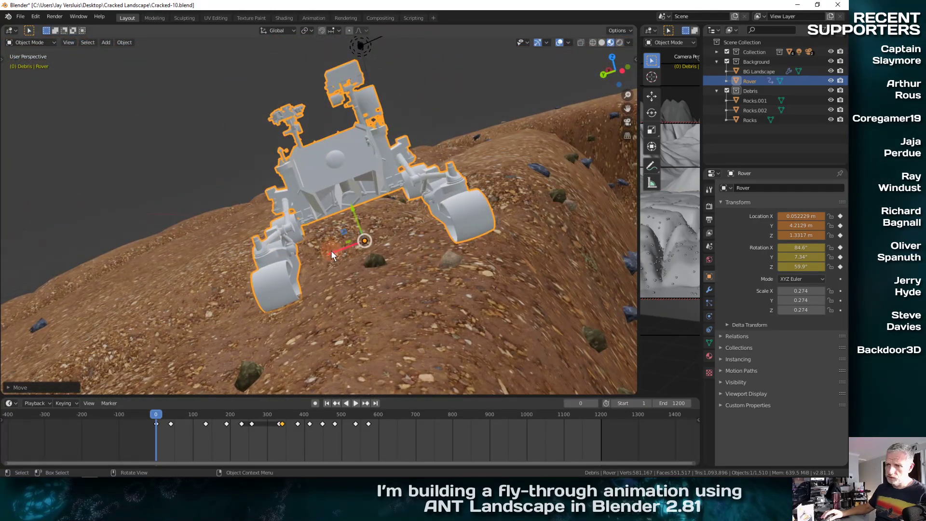
drag(331, 251, 332, 255)
middle_drag(333, 255, 290, 273)
key(g)
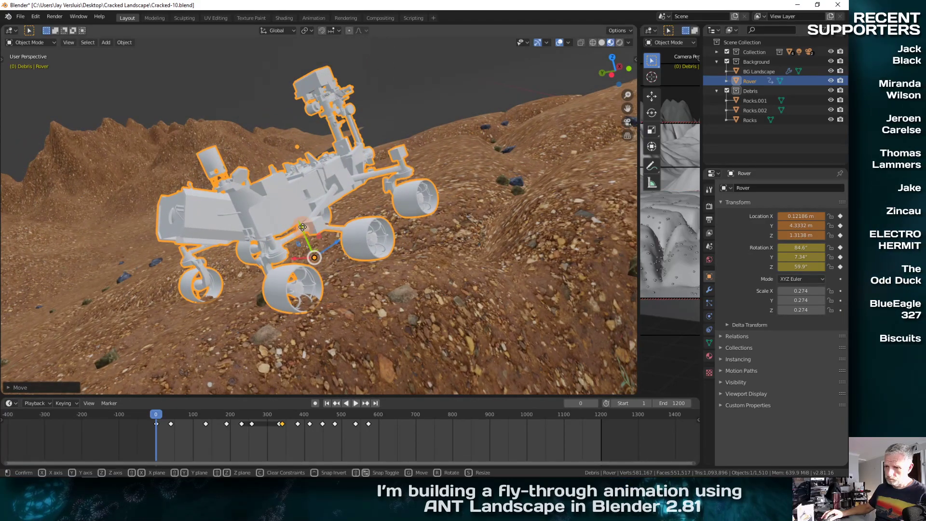
click(314, 253)
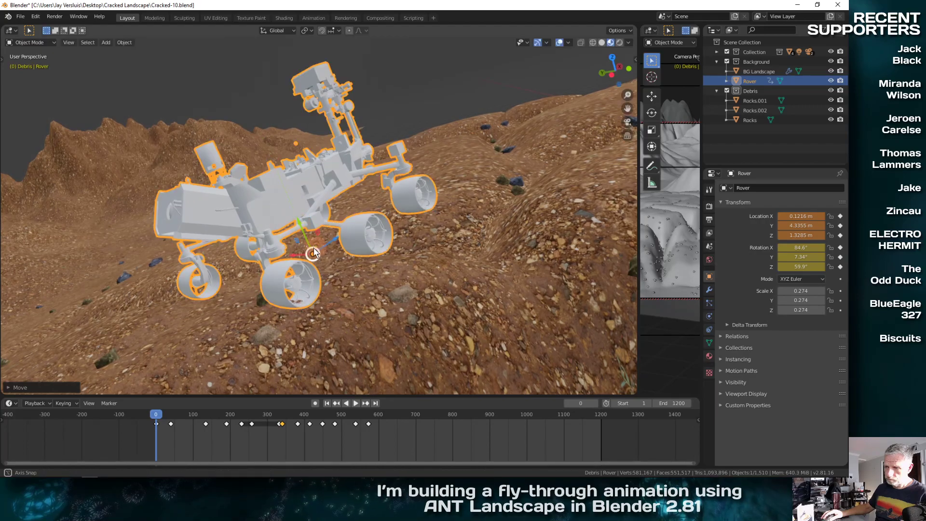
middle_drag(313, 252, 415, 246)
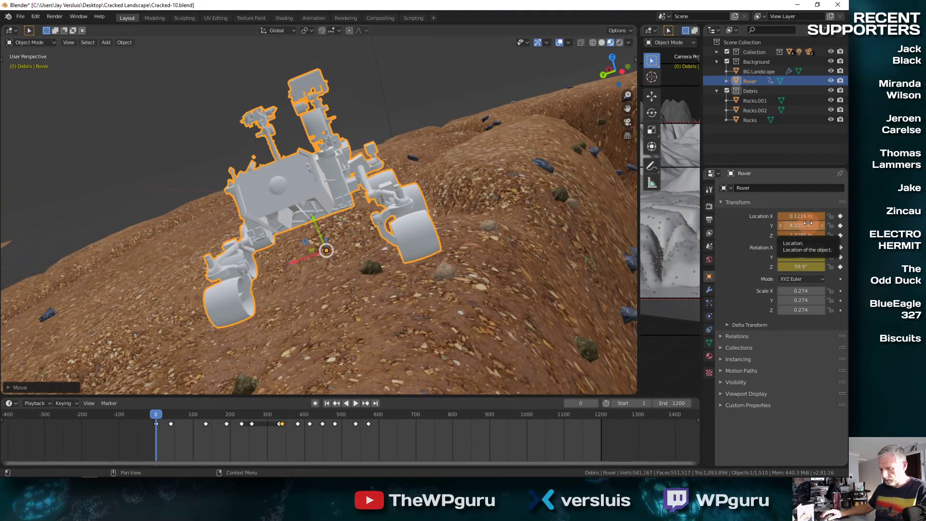
Insert a Location keyframe for the Rover at frame 0 and check frame 169.
key(i)
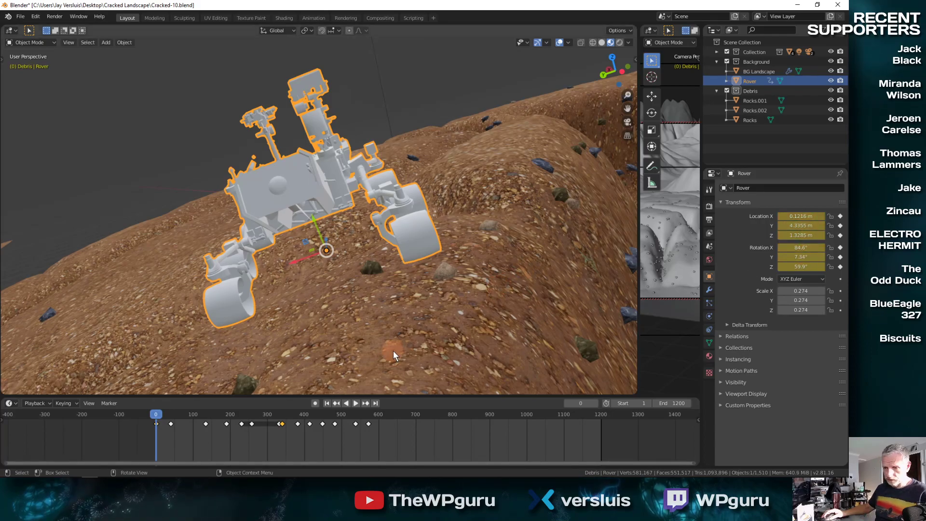
drag(155, 413, 150, 441)
middle_drag(323, 288, 303, 239)
scroll(302, 239, up, 5)
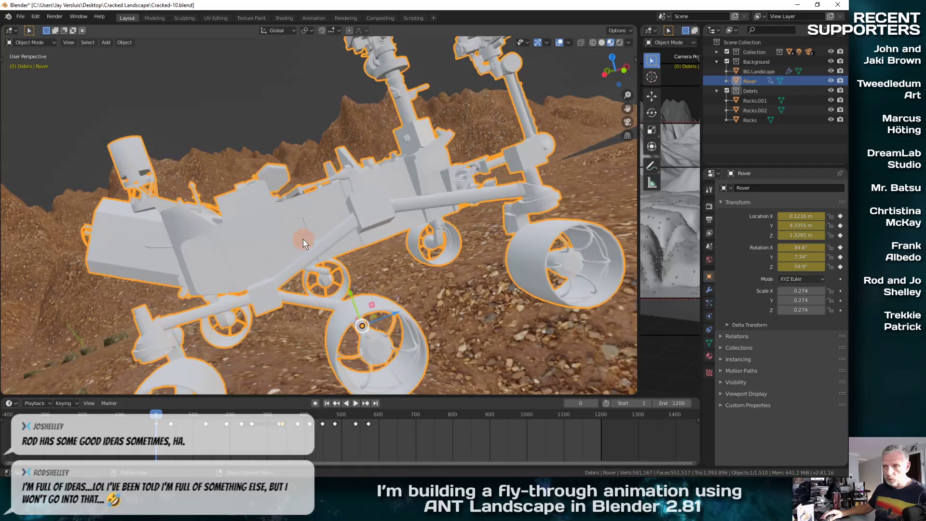
middle_drag(347, 185, 417, 224)
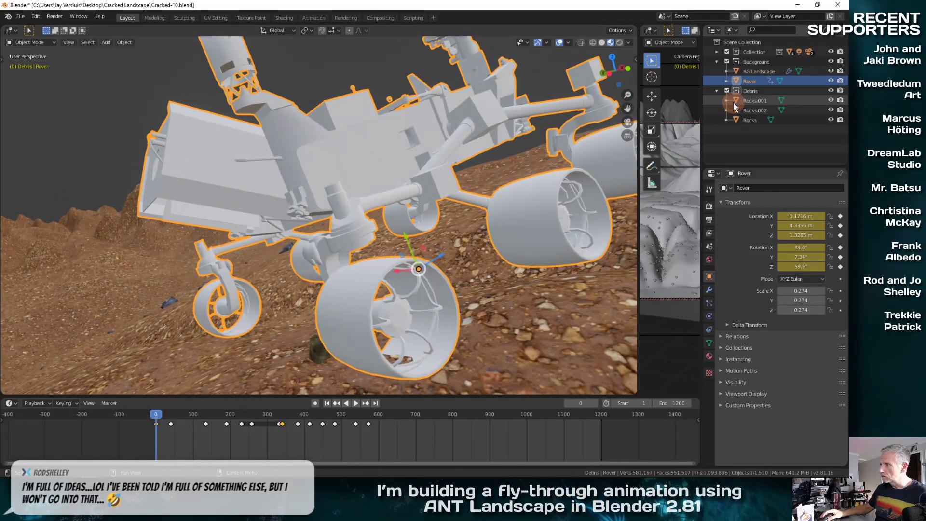
Exclude Collection and the Debris collection, then select the Rover object.
click(728, 52)
click(725, 94)
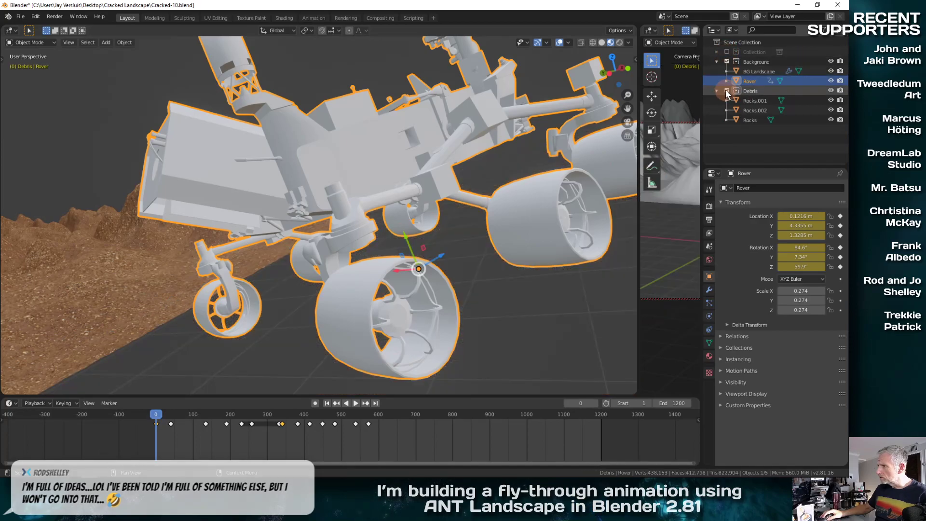
middle_drag(424, 269, 443, 252)
click(763, 82)
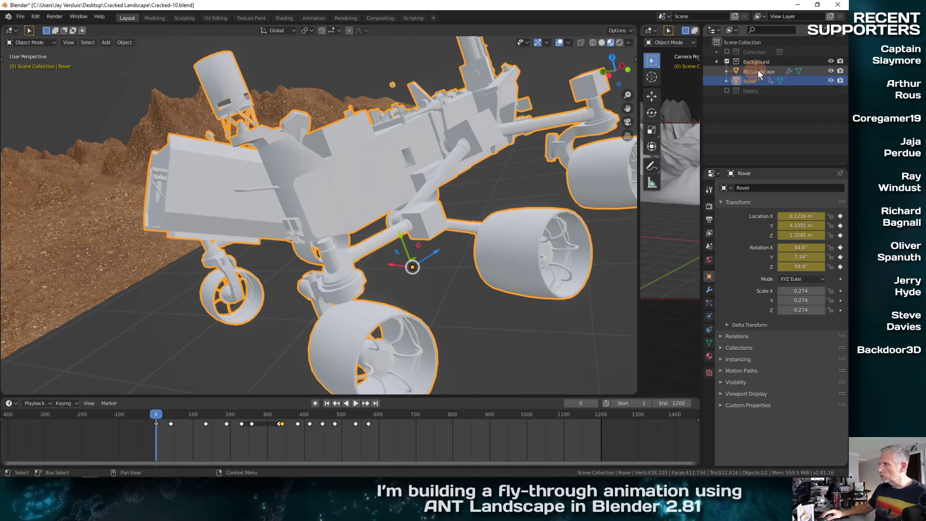
click(752, 82)
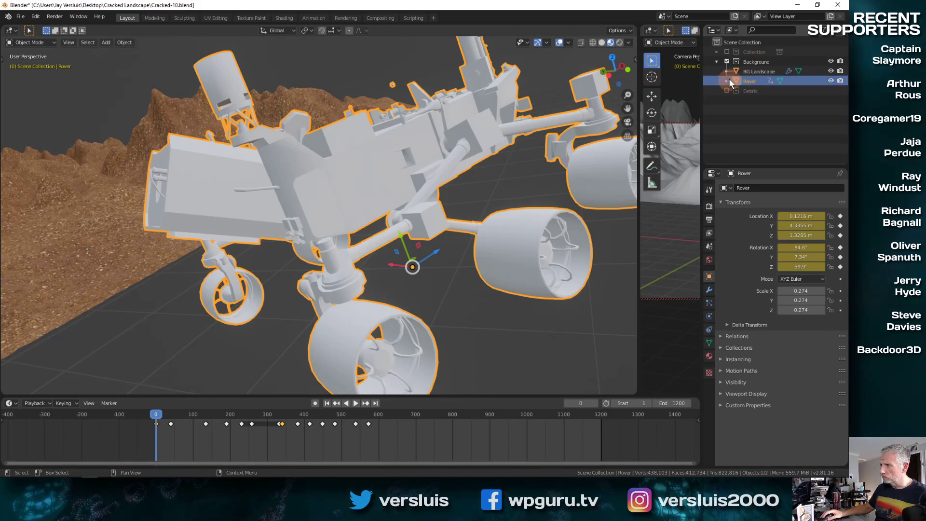
Create a new collection named 'The Rover'.
right_click(732, 108)
click(732, 108)
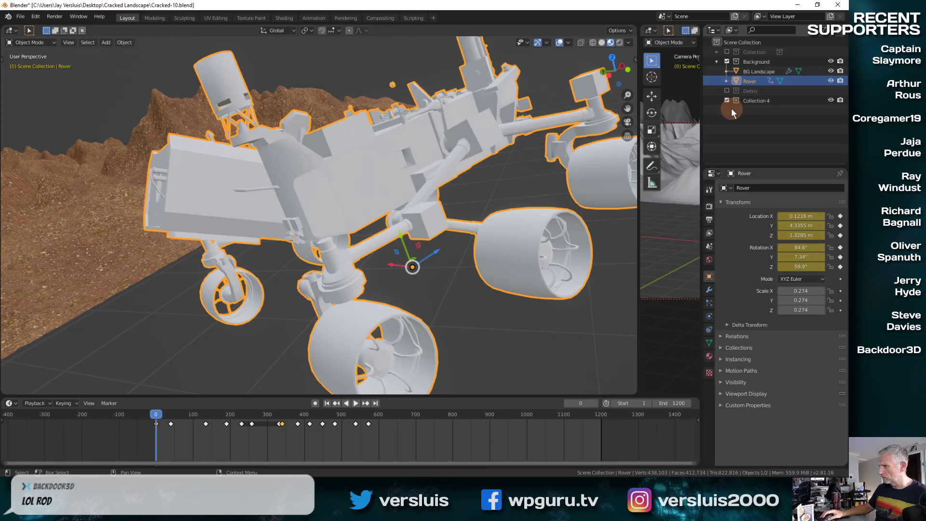
double_click(762, 101)
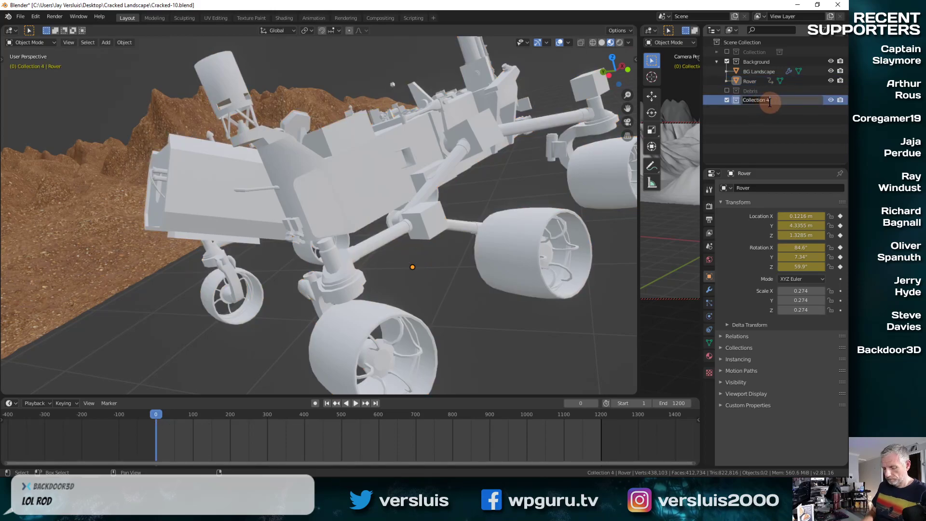
text(The Rover)
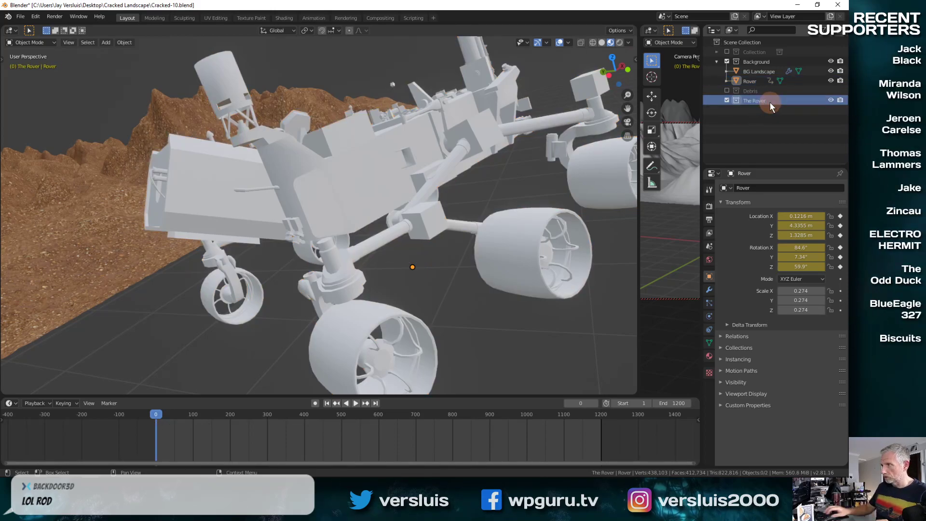
Move Rover into The Rover with M and hide the Background collection.
click(756, 80)
key(m)
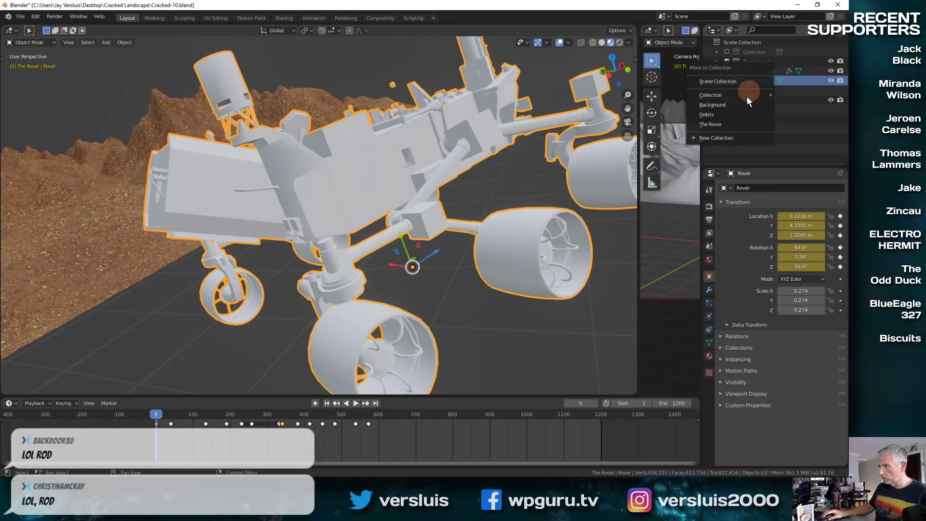
click(739, 124)
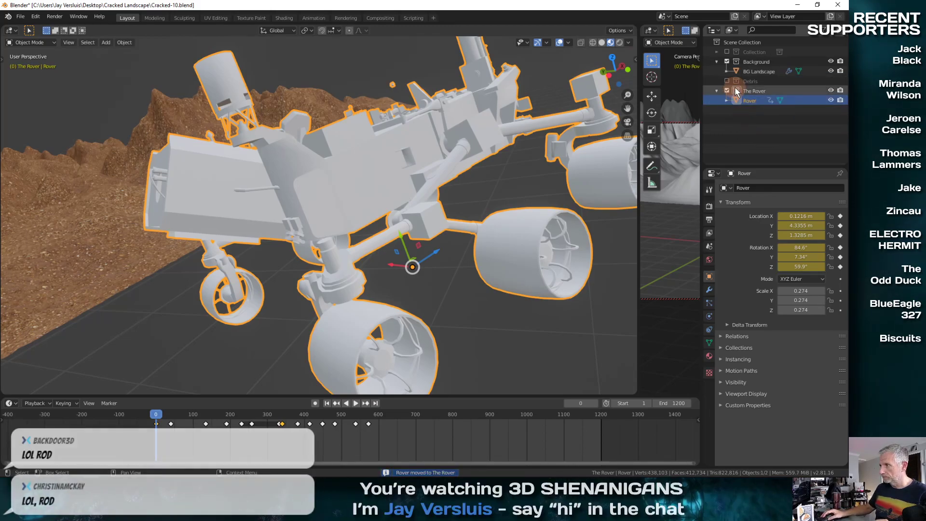
click(726, 62)
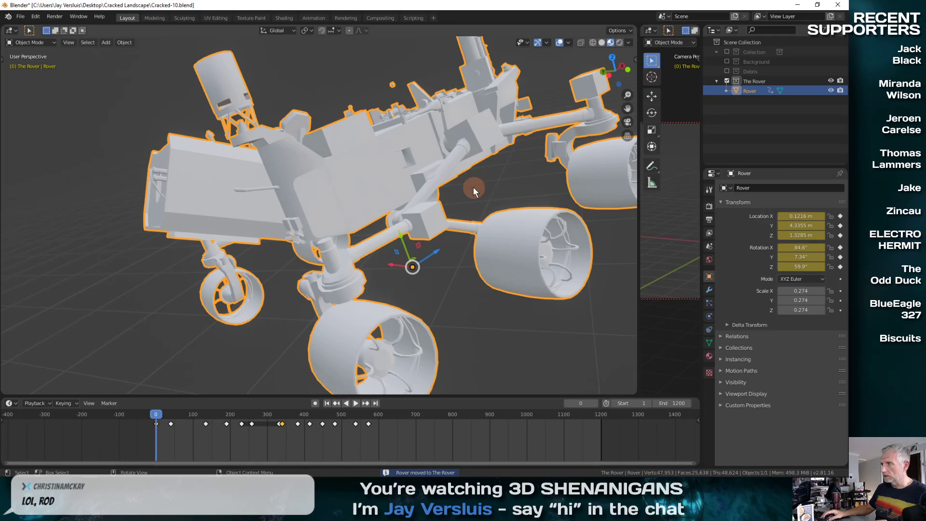
Widen the 3D viewport, then orbit and zoom to frame the isolated rover.
drag(638, 225, 671, 224)
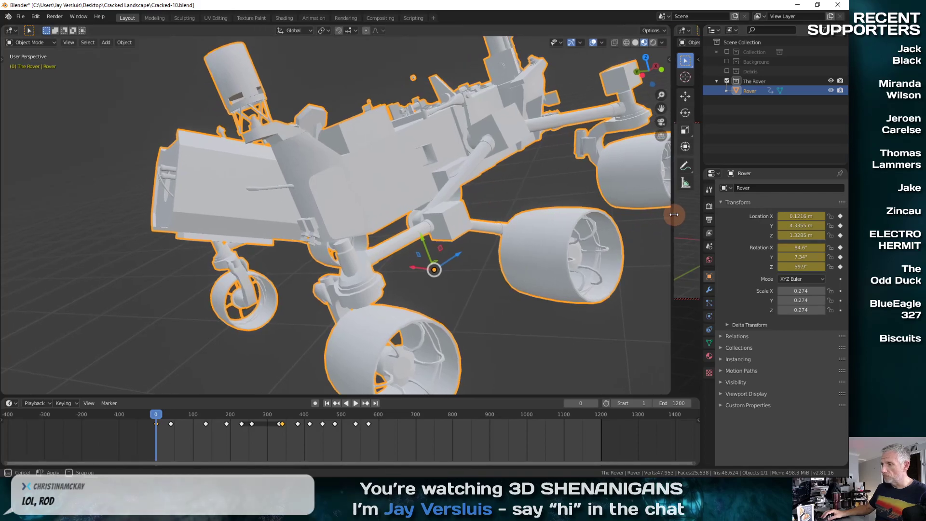
middle_drag(519, 230, 443, 258)
scroll(388, 250, down, 5)
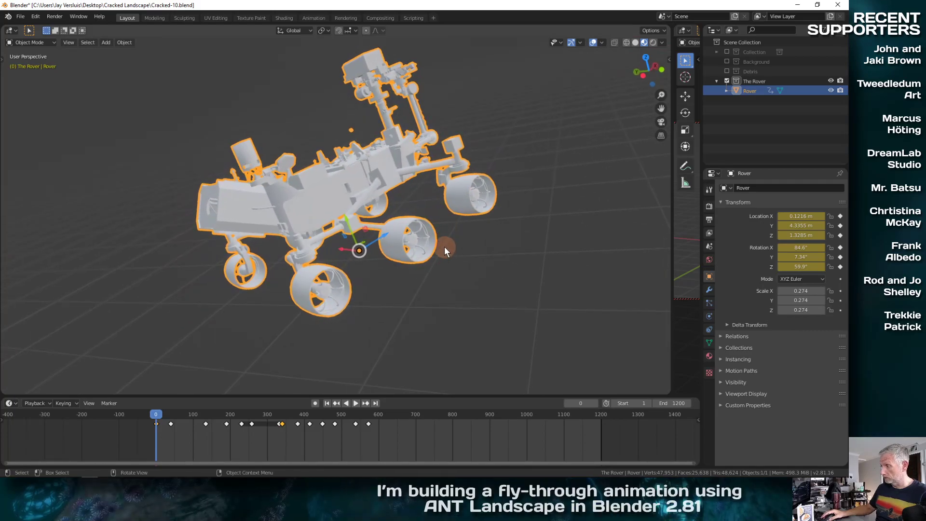
scroll(444, 247, up, 2)
scroll(444, 247, down, 2)
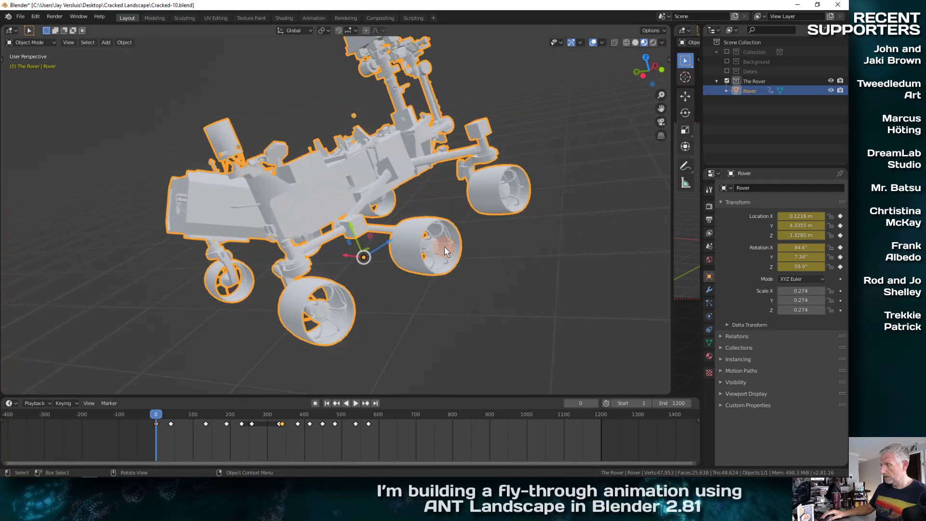
ctrl+middle_drag(445, 247, 460, 253)
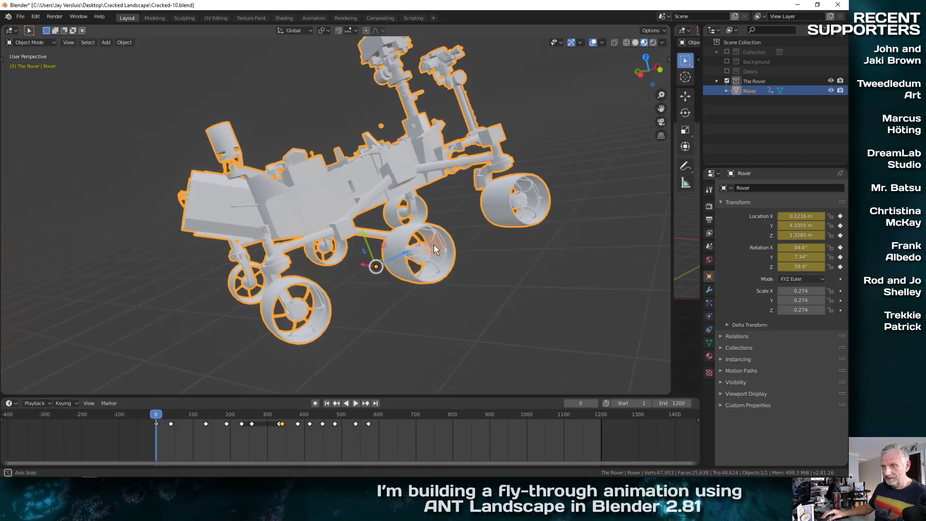
middle_drag(433, 244, 401, 247)
Enter Edit Mode on the Rover mesh and switch to face select.
key(Tab)
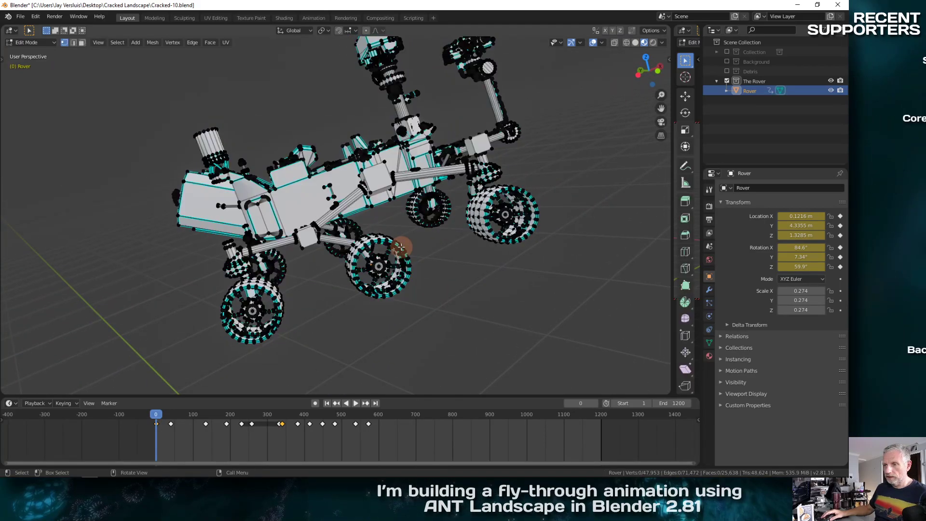
middle_drag(310, 259, 393, 269)
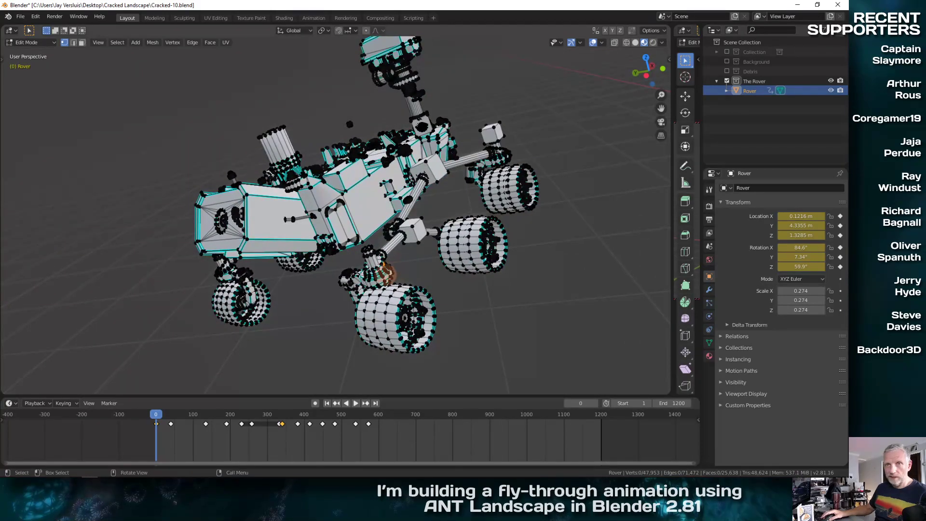
click(82, 42)
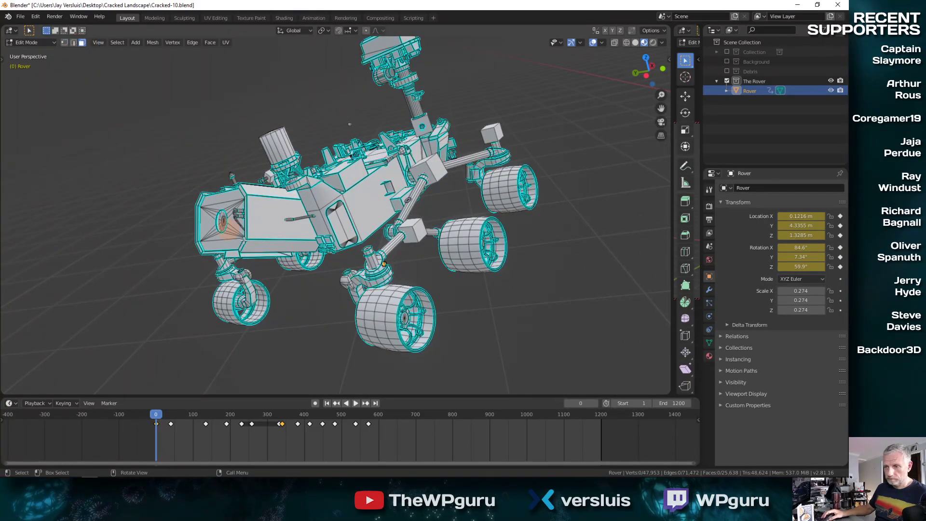
middle_drag(309, 272, 364, 255)
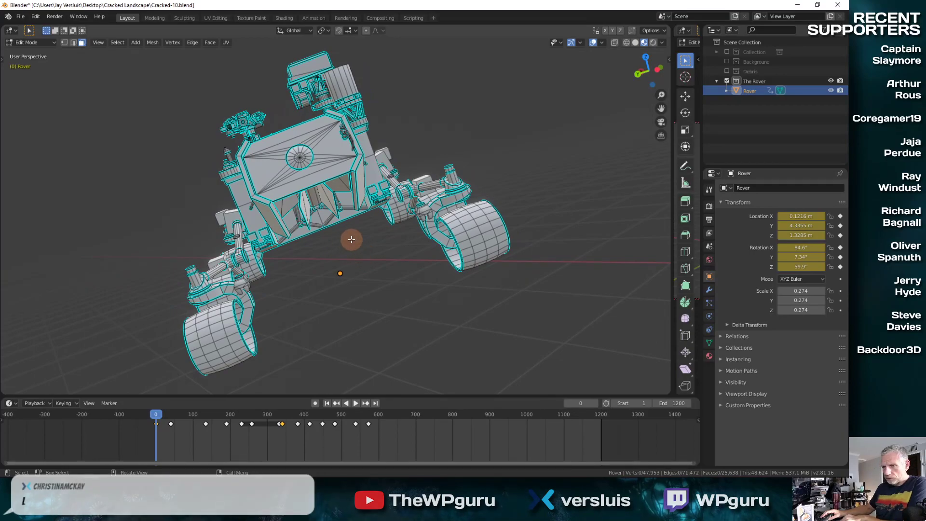
Check the rover from the camera, front, side and top views, then orbit to its far side.
key(KP_0)
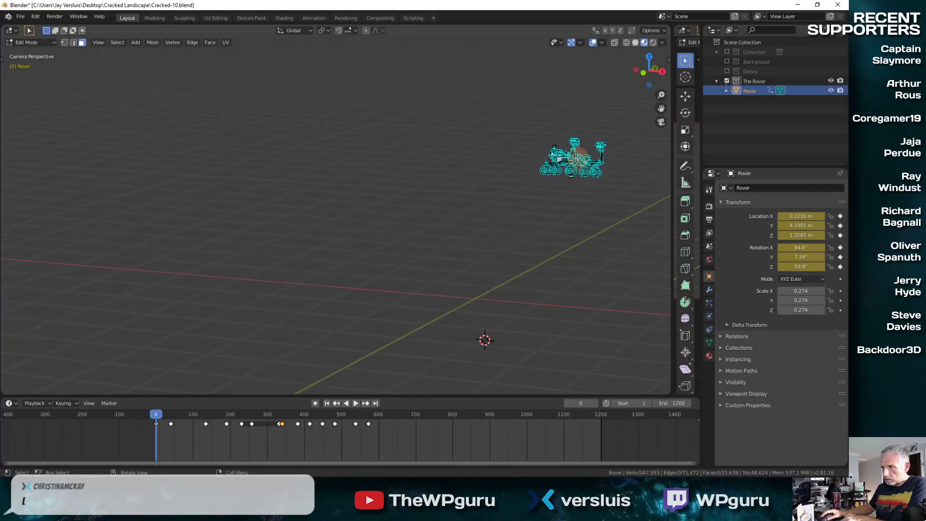
key(KP_0)
middle_drag(383, 223, 341, 223)
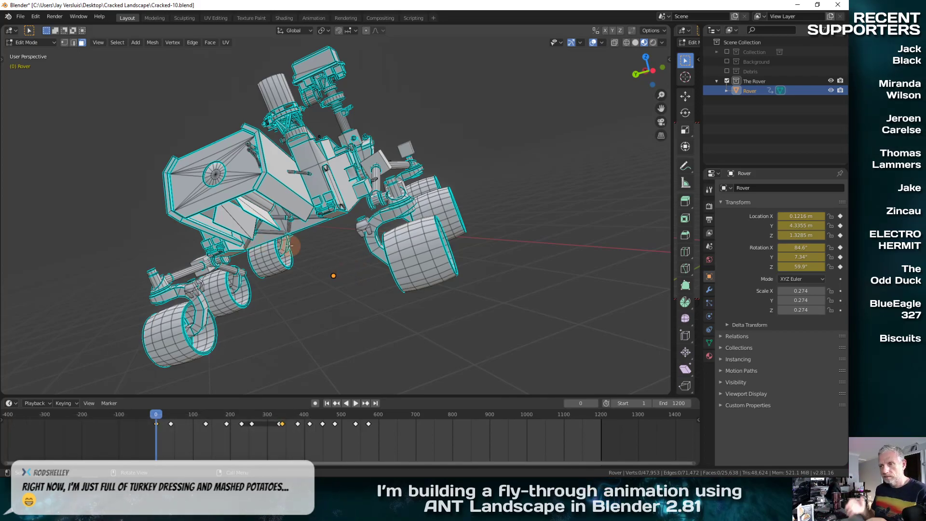
key(KP_1)
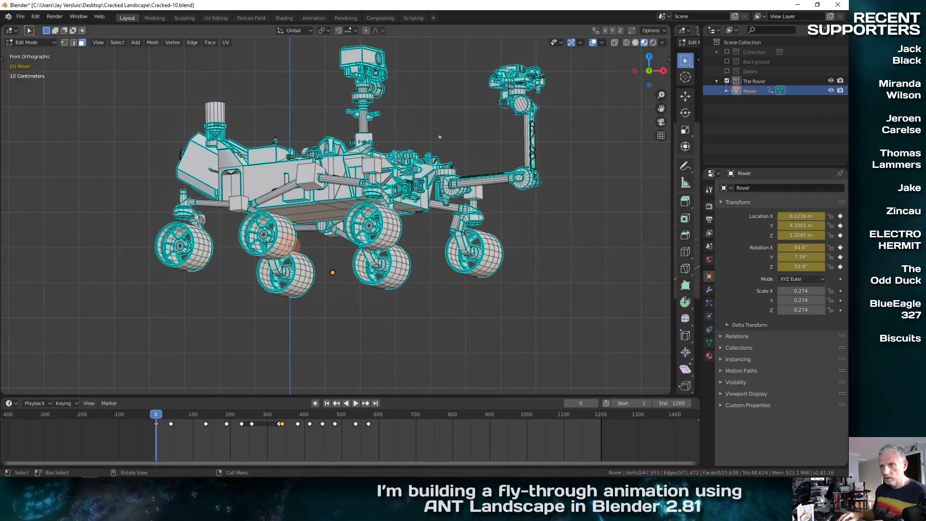
key(KP_3)
key(KP_7)
key(KP_1)
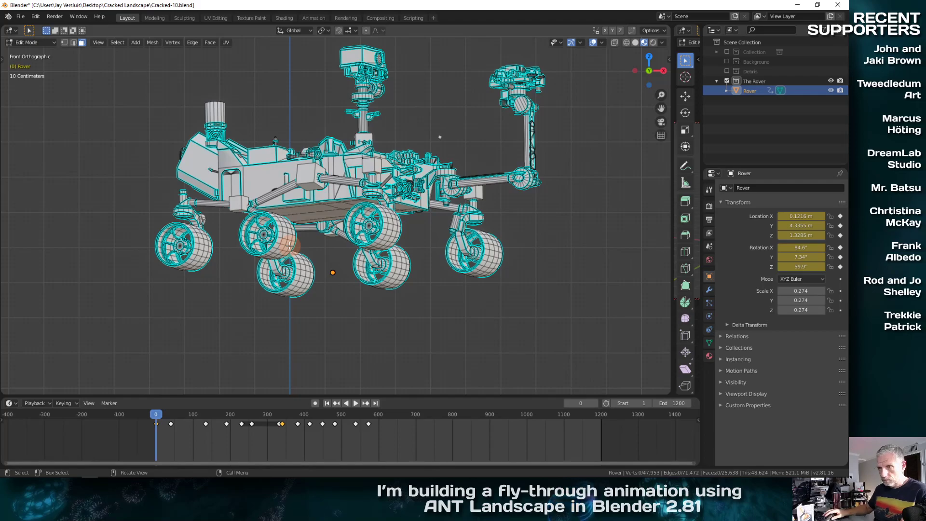
middle_drag(329, 222, 557, 300)
scroll(393, 290, down, 2)
scroll(393, 290, up, 4)
middle_drag(405, 290, 575, 264)
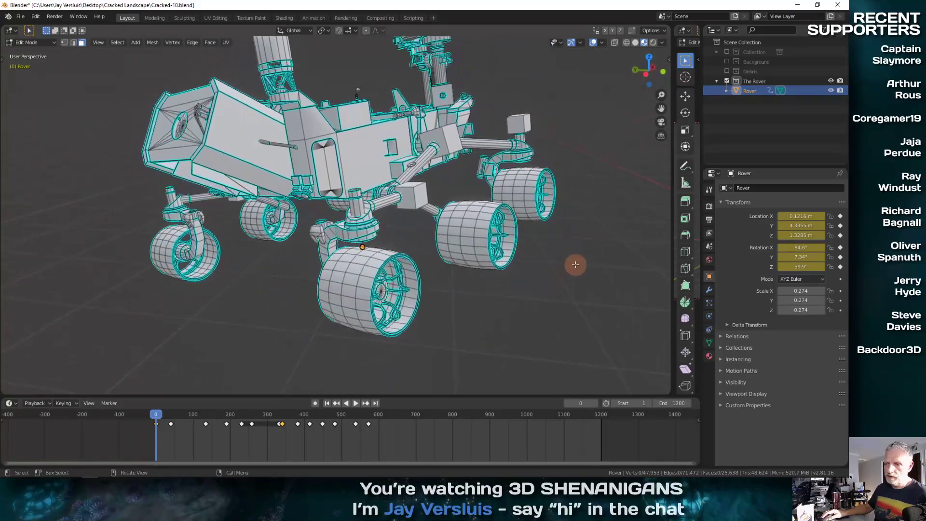
Select one wheel's linked geometry with L, then deselect it.
key(l)
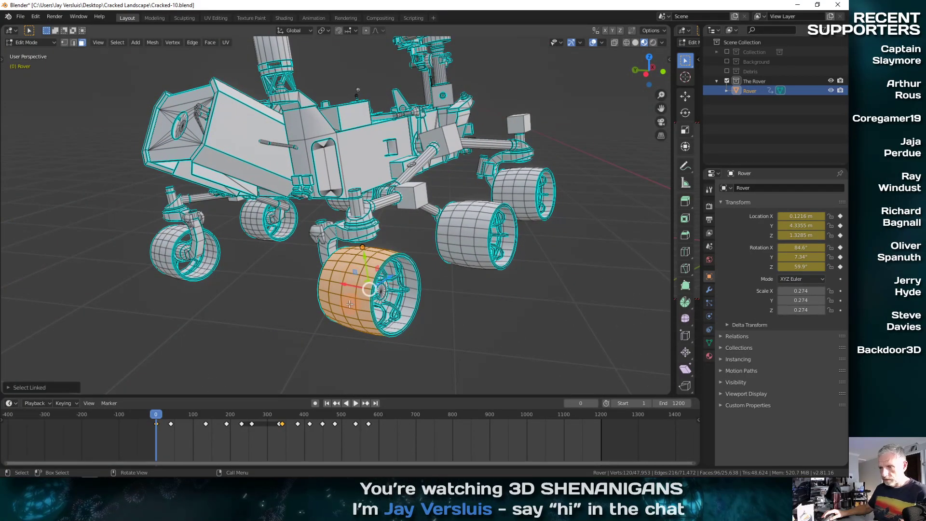
middle_drag(381, 325, 385, 268)
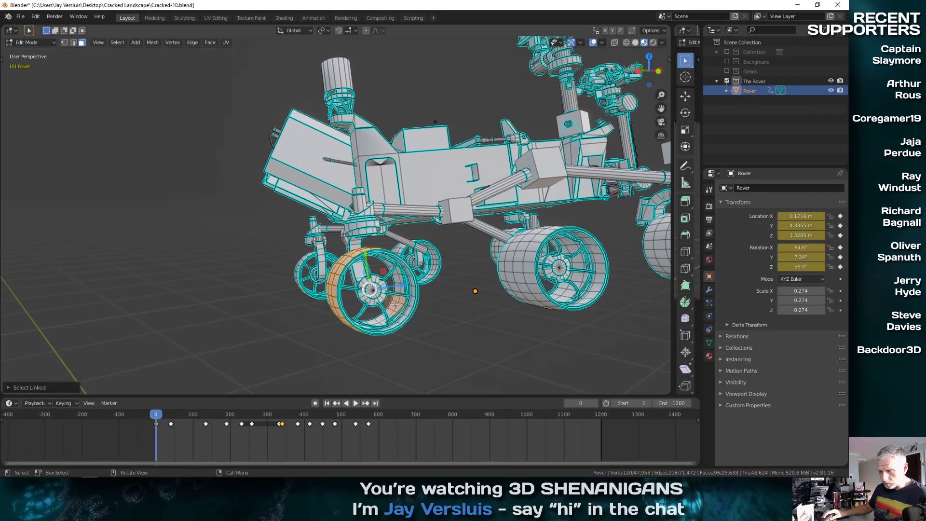
scroll(392, 294, up, 5)
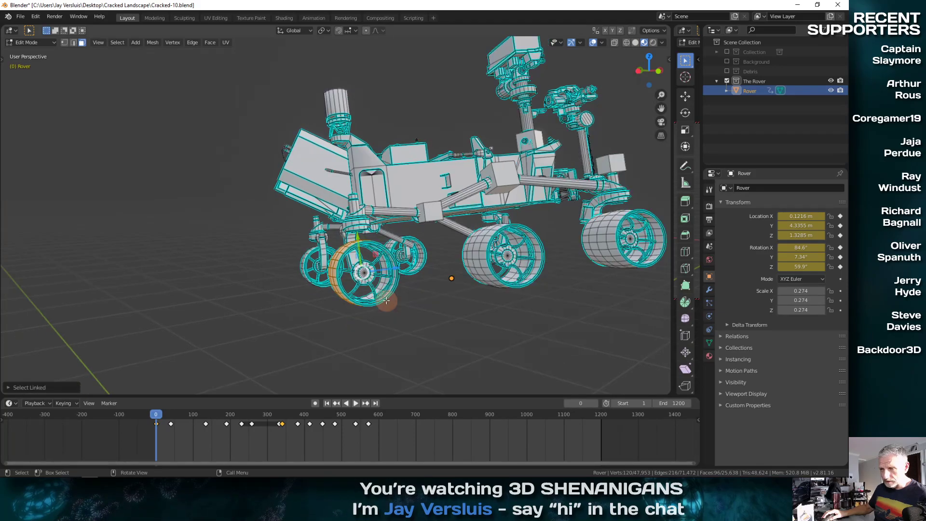
shift+middle_drag(392, 294, 438, 275)
click(342, 286)
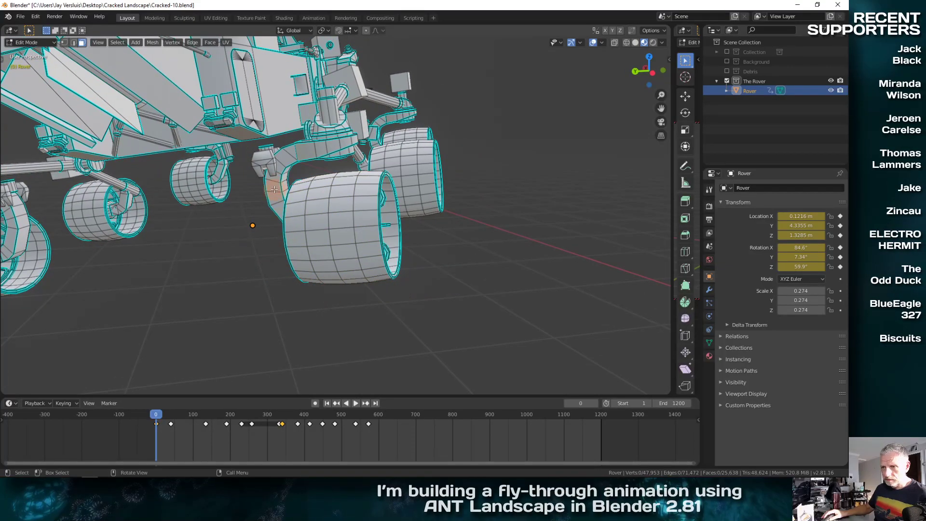
Select the linked strut pieces beside the wheel with L and hide them.
key(l)
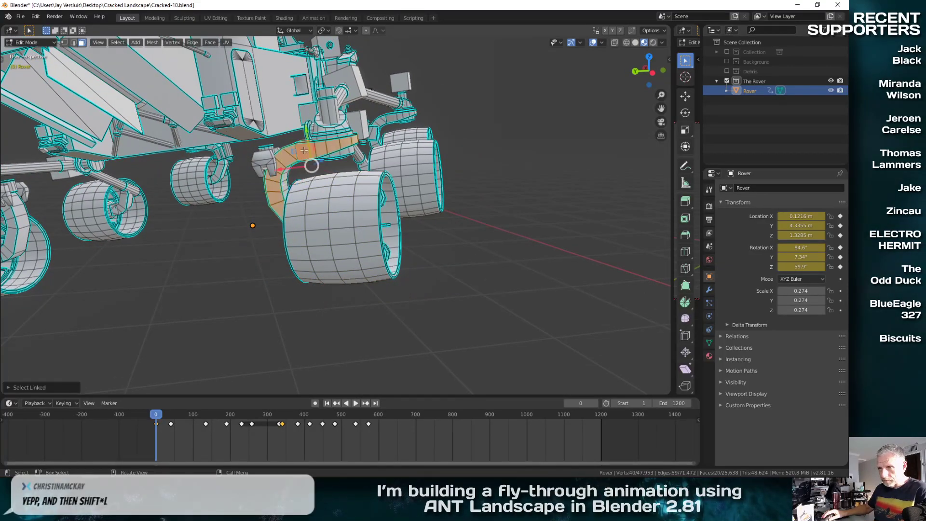
middle_drag(253, 209, 466, 175)
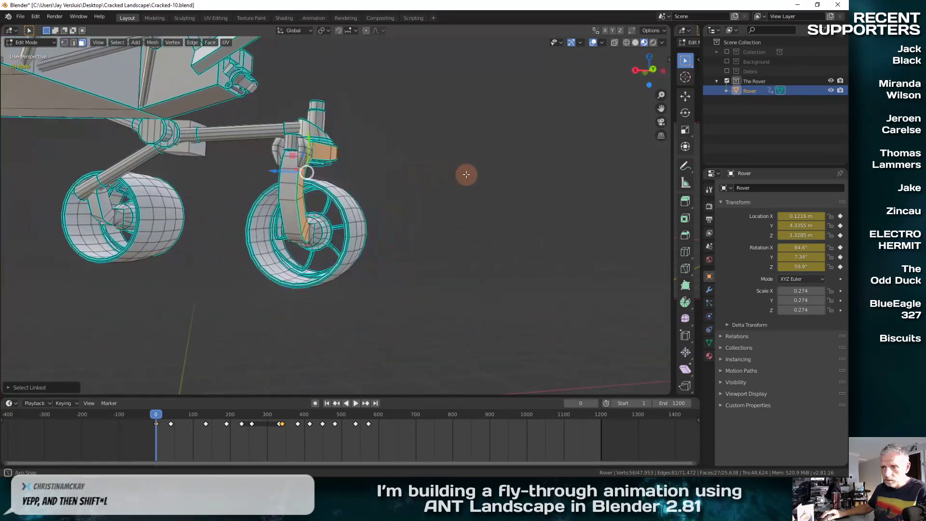
middle_drag(300, 244, 253, 253)
middle_drag(316, 233, 160, 174)
key(l)
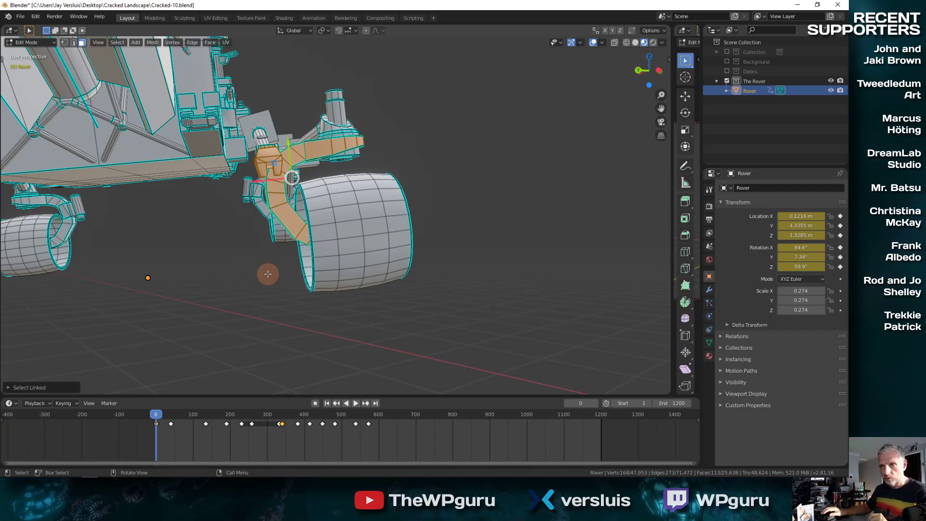
middle_drag(268, 274, 299, 211)
key(h)
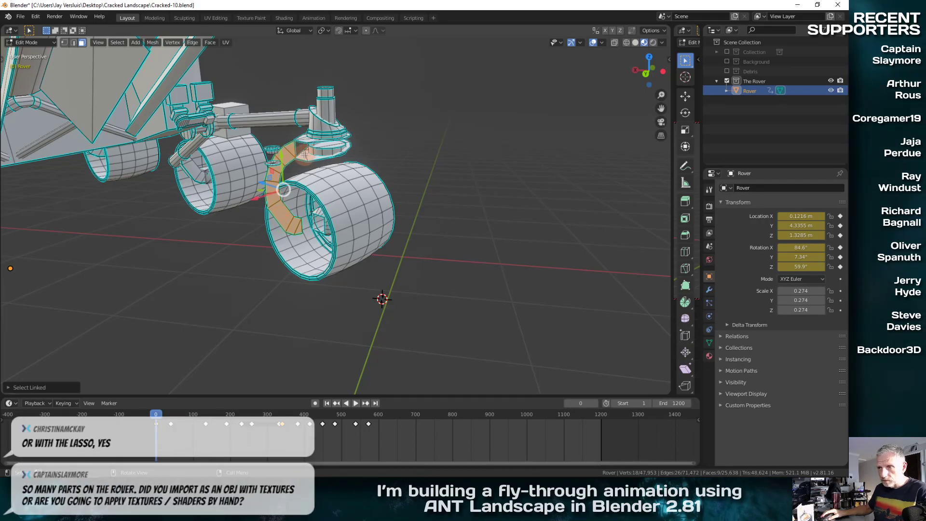
Switch to wireframe shading, hide the selected arm piece, and look beneath the wheels.
key(z)
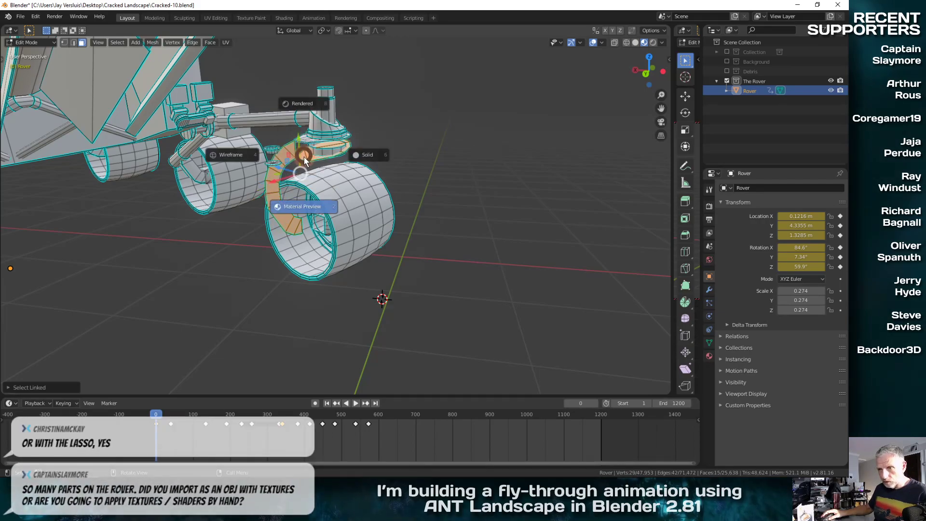
click(241, 154)
mouse_move(240, 154)
middle_down()
mouse_move(182, 192)
mouse_move(170, 159)
mouse_move(212, 186)
mouse_move(166, 182)
mouse_move(160, 171)
middle_up()
key(h)
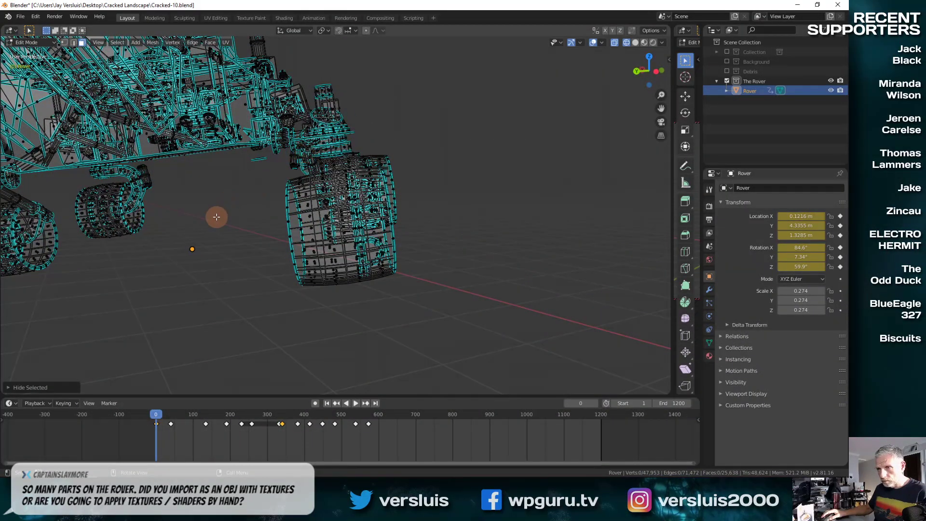
middle_drag(217, 217, 346, 233)
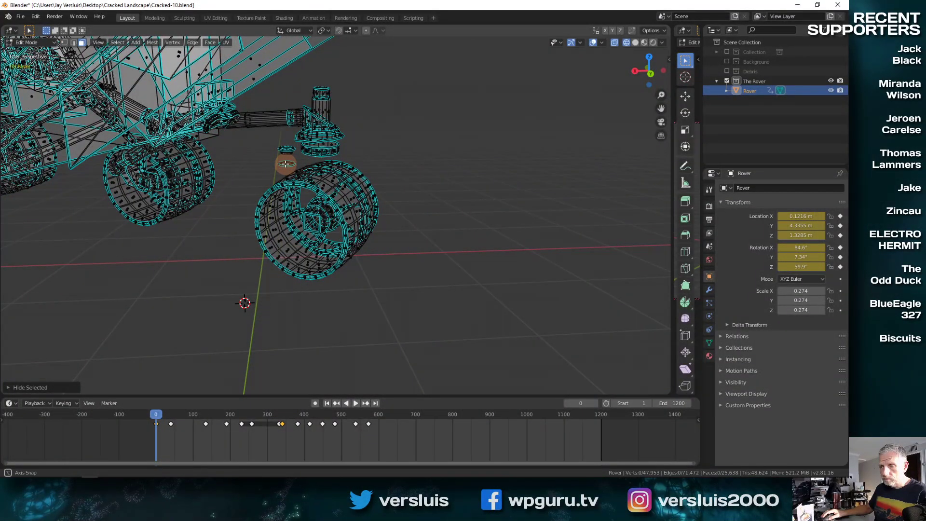
middle_drag(286, 164, 226, 223)
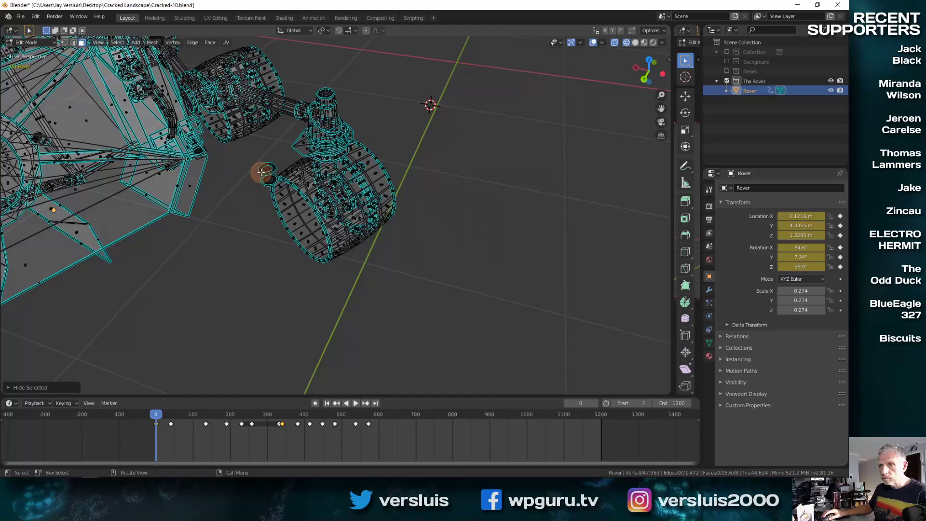
middle_drag(268, 180, 39, 146)
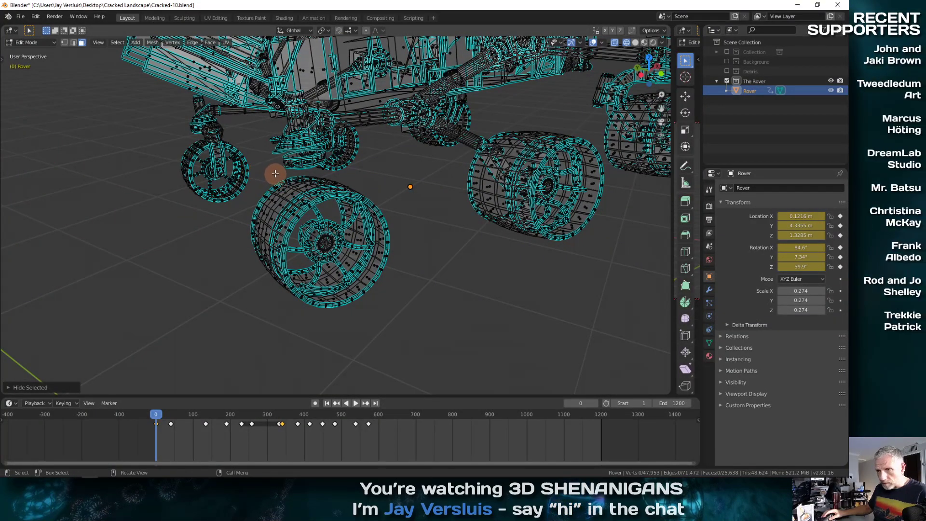
Circle-select the front wheel's vertices, adding both rims and removing stray ones.
drag(255, 179, 241, 232)
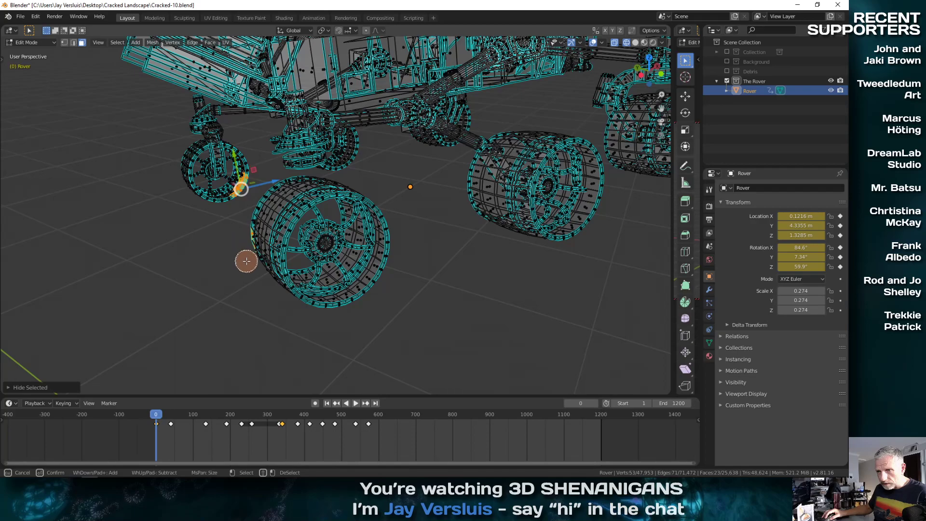
key(Escape)
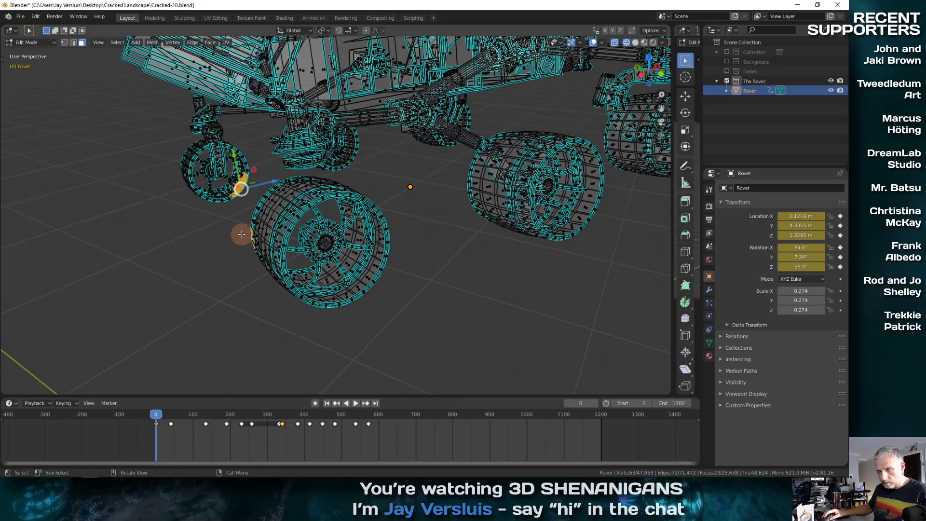
key(alt+a)
key(c)
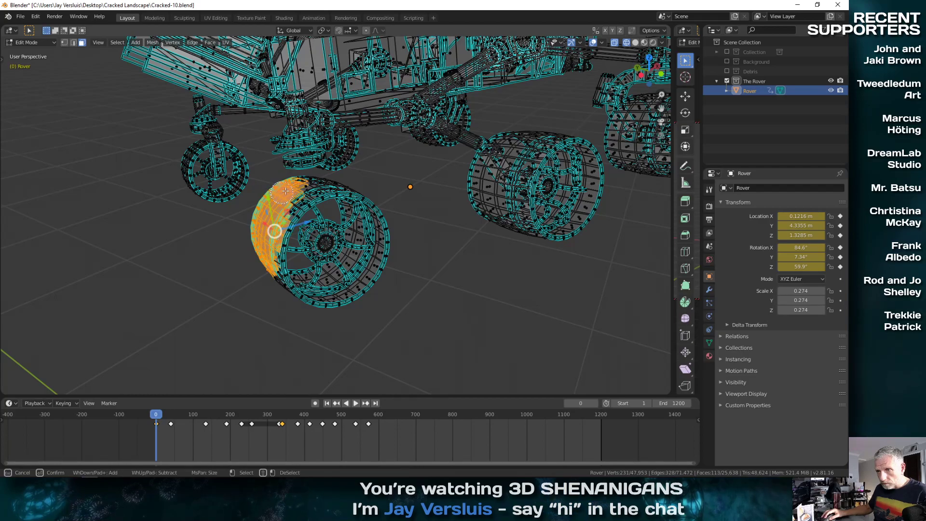
mouse_move(306, 183)
mouse_down()
mouse_move(342, 192)
mouse_move(282, 232)
mouse_move(289, 208)
mouse_move(314, 226)
mouse_move(314, 245)
mouse_move(337, 218)
mouse_move(358, 210)
mouse_move(362, 219)
mouse_move(360, 200)
mouse_move(386, 252)
mouse_move(358, 305)
mouse_move(314, 298)
mouse_move(343, 248)
mouse_move(285, 239)
mouse_move(261, 269)
mouse_up()
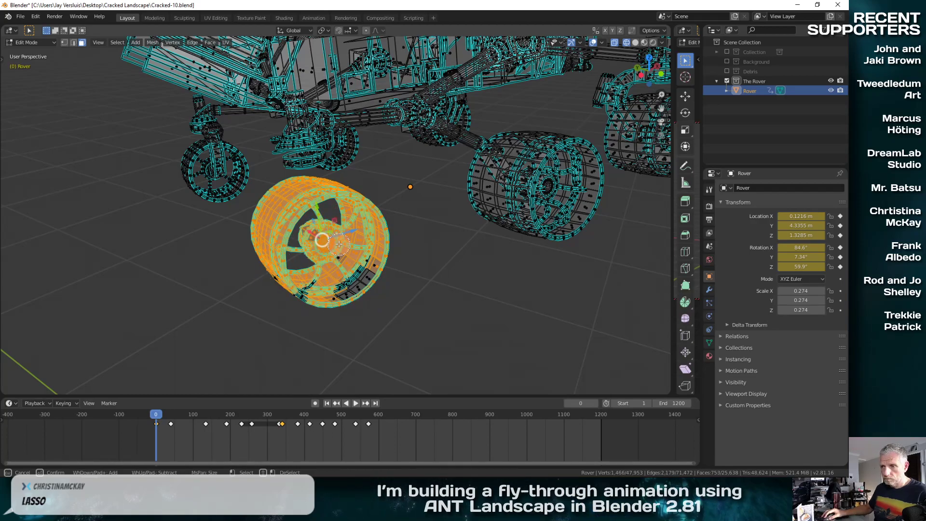
mouse_move(349, 263)
mouse_down()
mouse_move(346, 296)
mouse_move(327, 301)
mouse_move(369, 267)
mouse_move(285, 291)
mouse_up()
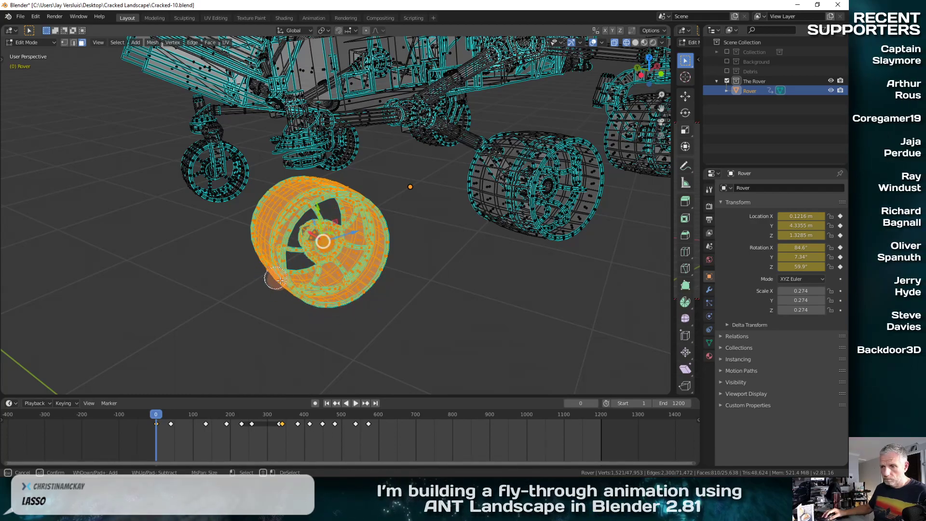
middle_drag(322, 286, 403, 275)
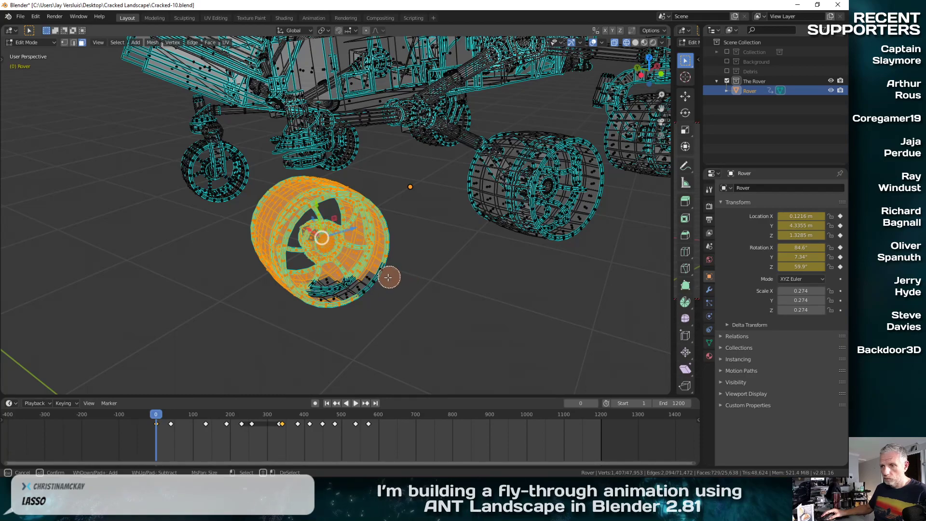
mouse_move(388, 277)
mouse_down()
mouse_move(304, 295)
mouse_move(379, 273)
mouse_up()
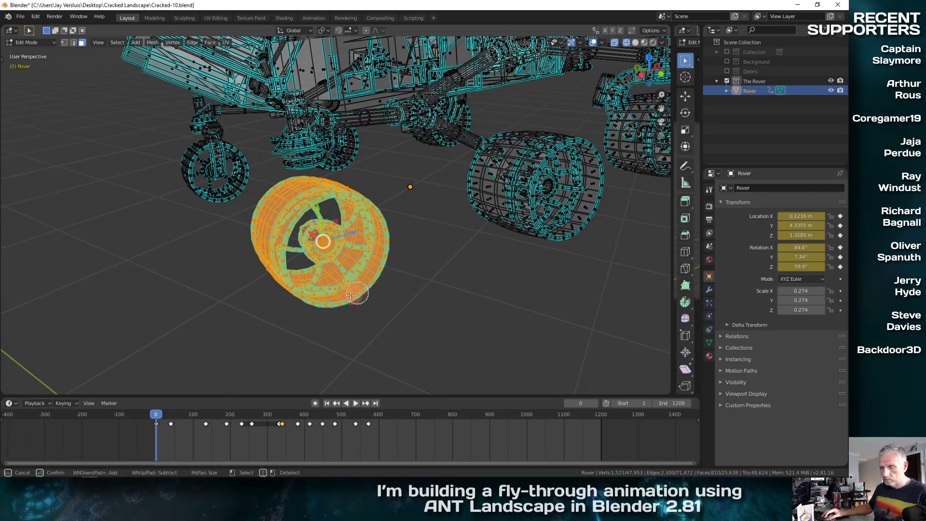
mouse_move(337, 302)
middle_down()
mouse_move(304, 314)
mouse_move(552, 238)
mouse_move(548, 249)
mouse_move(356, 306)
mouse_move(249, 290)
mouse_move(258, 305)
mouse_move(209, 283)
mouse_move(410, 265)
mouse_move(450, 288)
mouse_move(430, 302)
mouse_move(340, 295)
middle_up()
middle_drag(350, 292, 331, 302)
Separate the selected wheel into a new object and rename it Wheel 1.
key(p)
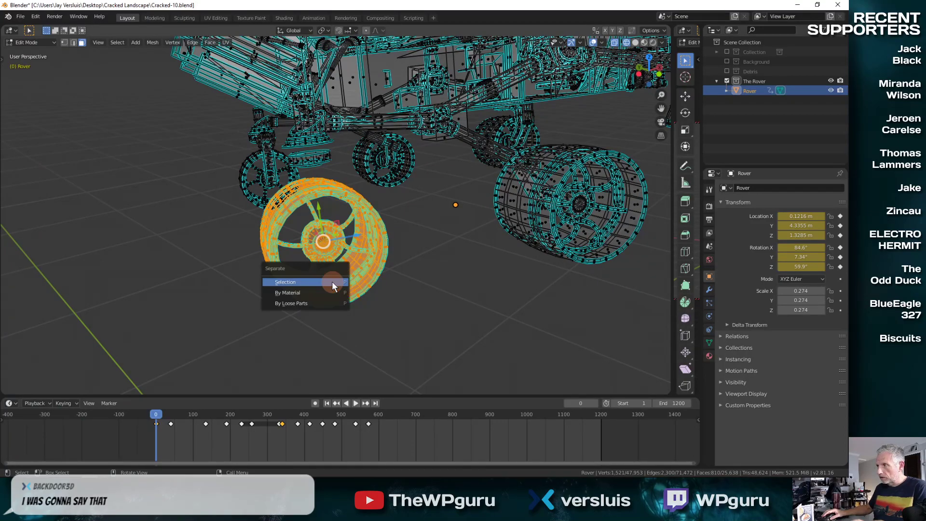
click(332, 281)
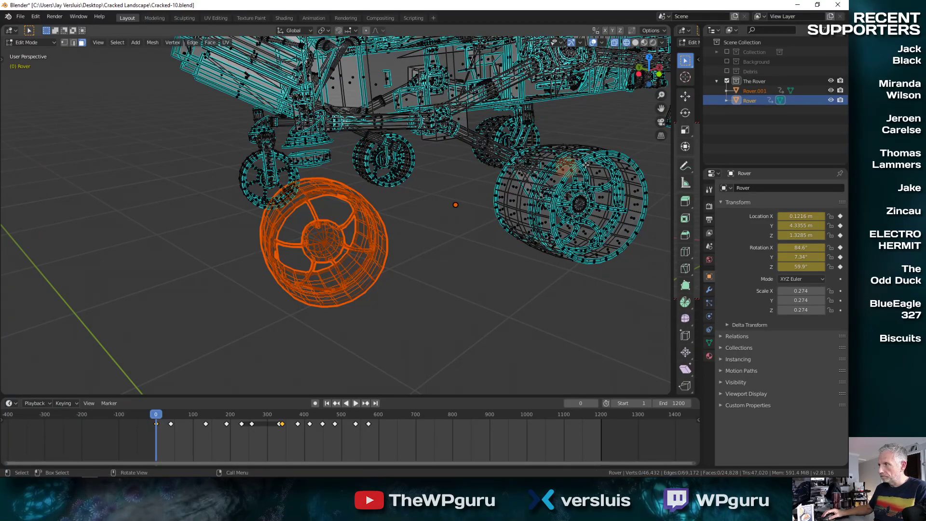
click(755, 91)
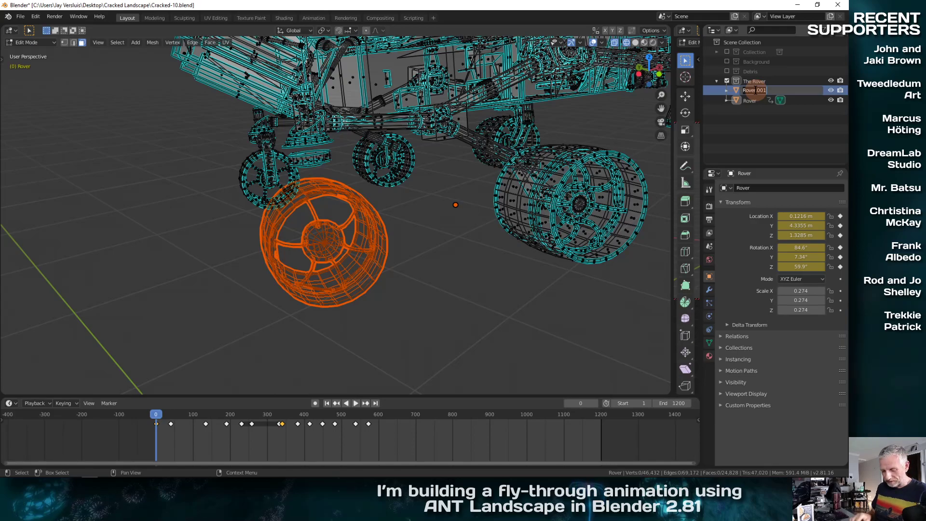
text(Wheels)
key(Return)
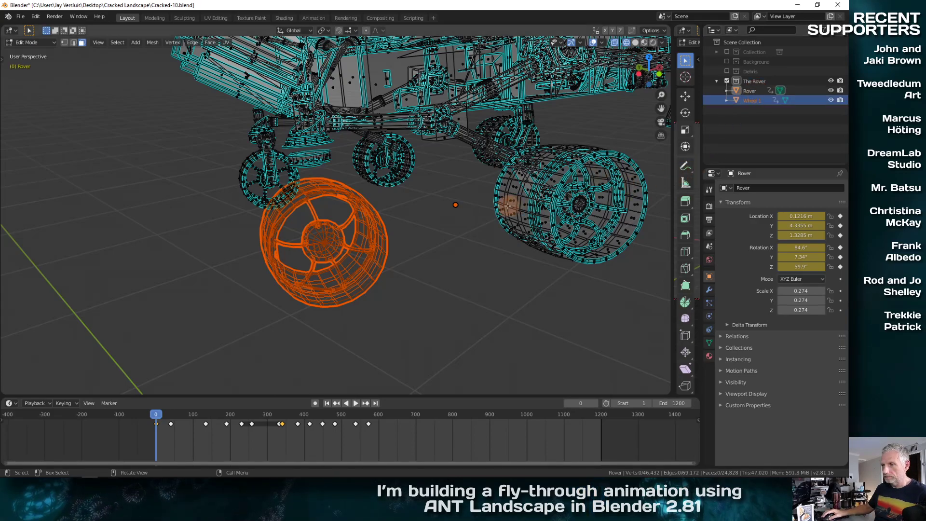
Inspect the remaining mesh around the separated wheel, selecting linked strut and hub parts, then clearing.
middle_drag(508, 206, 399, 280)
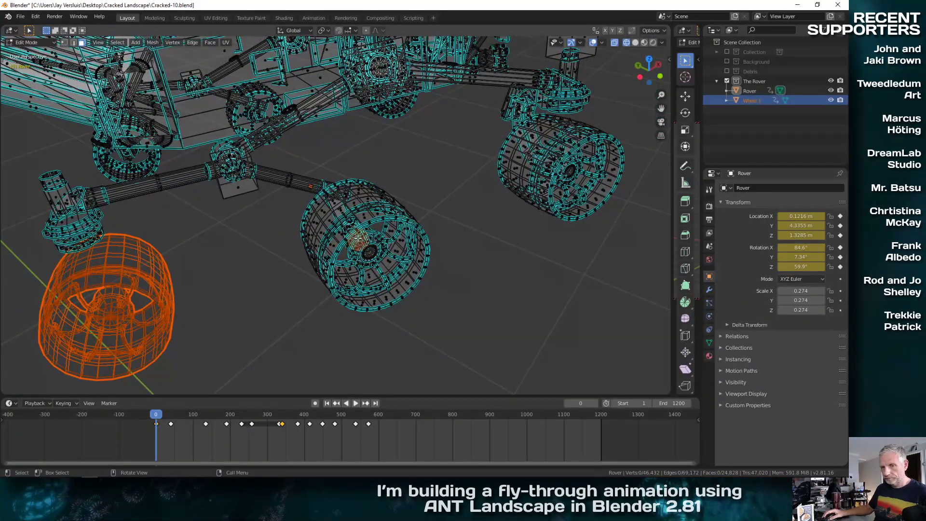
middle_drag(279, 235, 201, 135)
scroll(285, 183, up, 3)
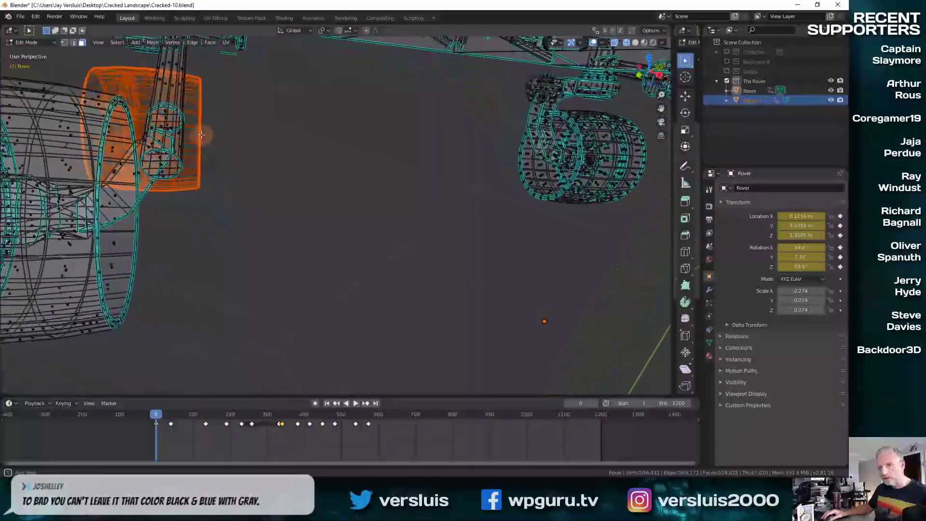
middle_drag(187, 173, 234, 195)
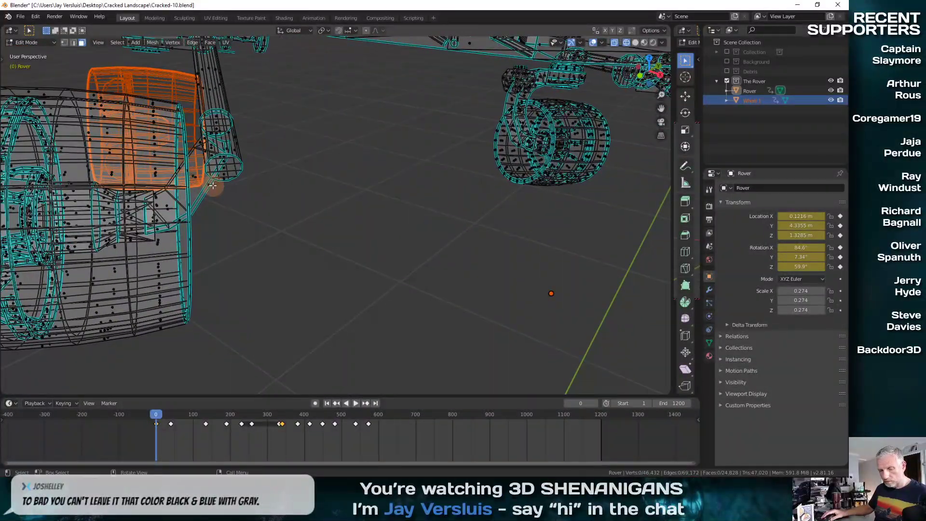
key(a)
key(alt+a)
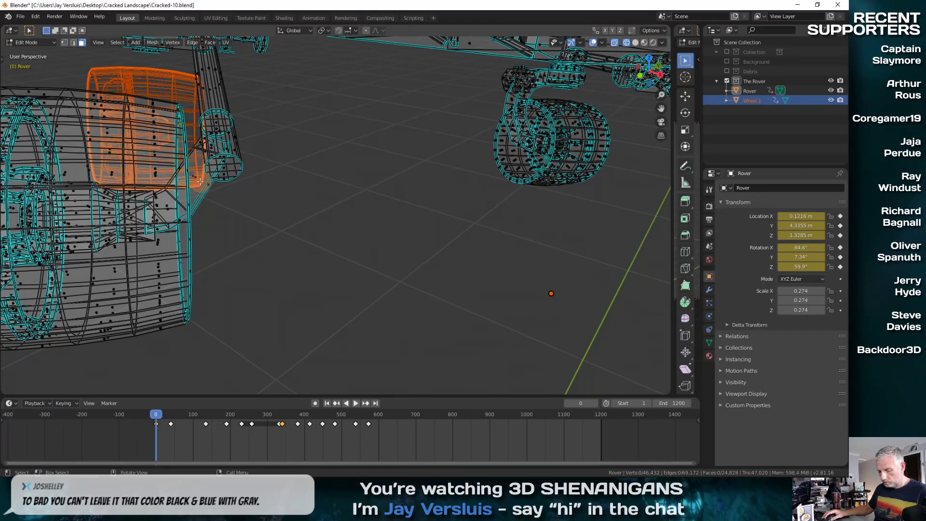
key(l)
middle_drag(215, 183, 137, 193)
key(l)
key(alt+a)
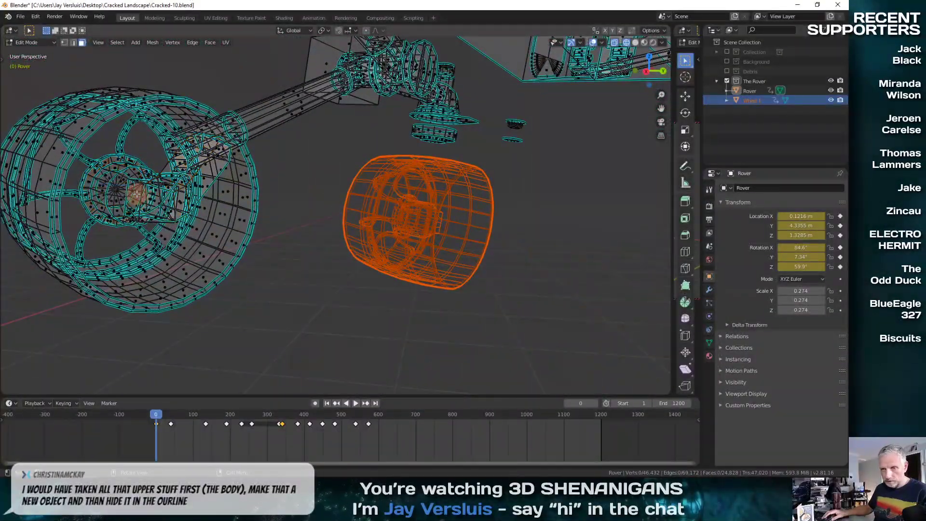
middle_drag(193, 218, 205, 222)
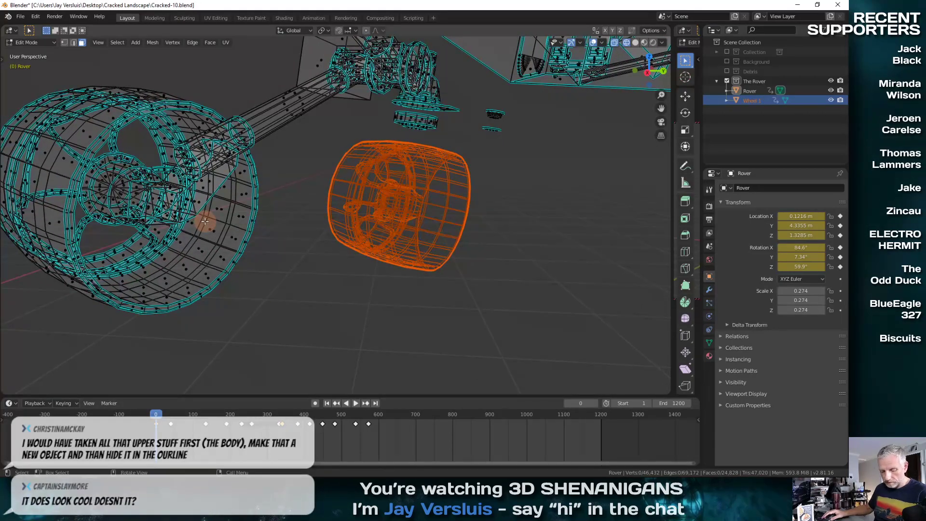
Switch to Material Preview shading and select the middle wheel's linked axle parts.
key(z)
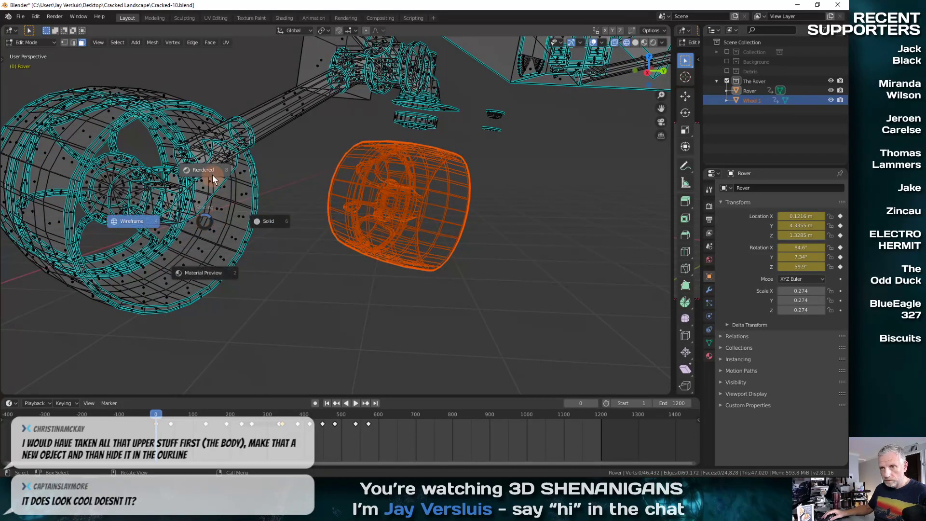
click(205, 273)
middle_drag(218, 256, 241, 269)
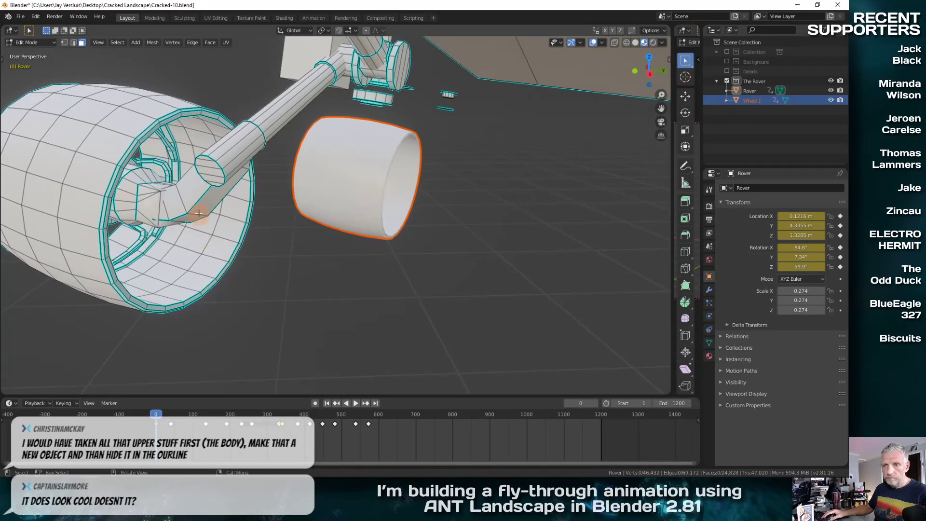
key(l)
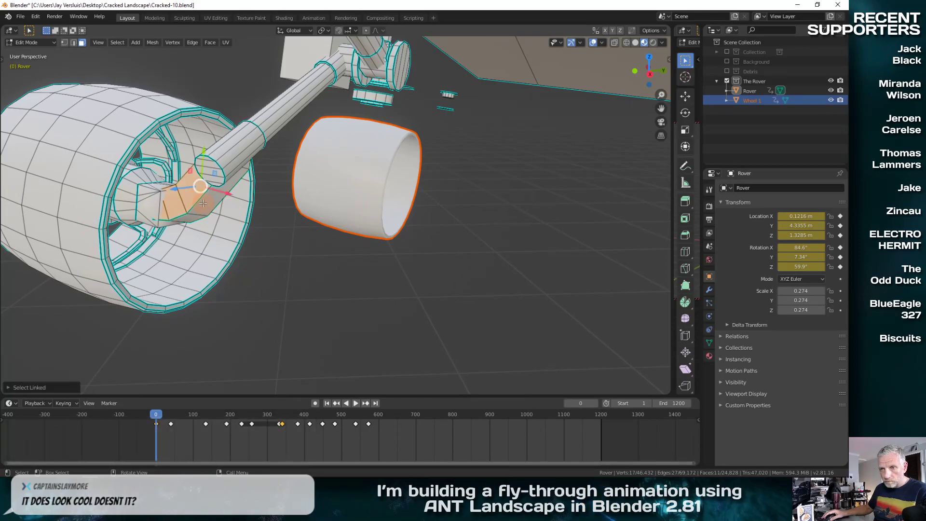
key(l)
Add the hub's linked parts to the selection, removing the tyre faces picked by mistake.
middle_drag(203, 203, 256, 133)
key(l)
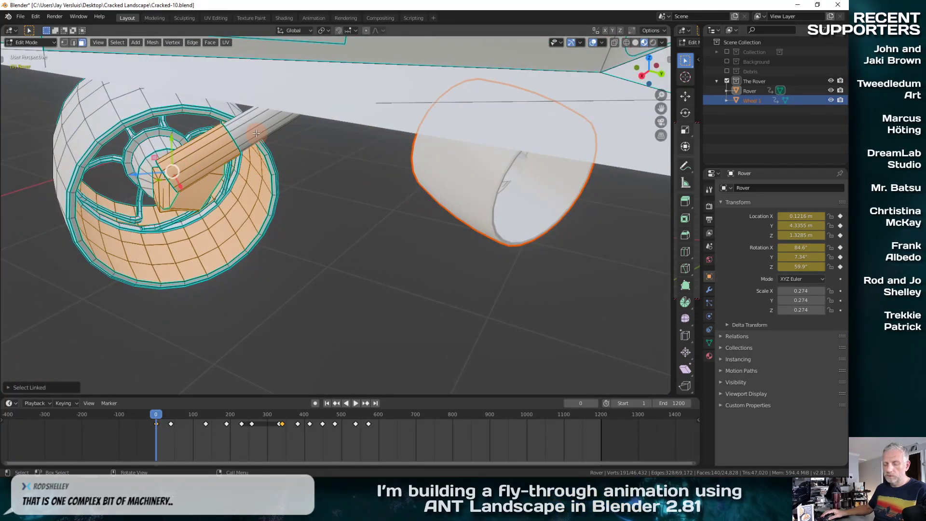
key(shift+l)
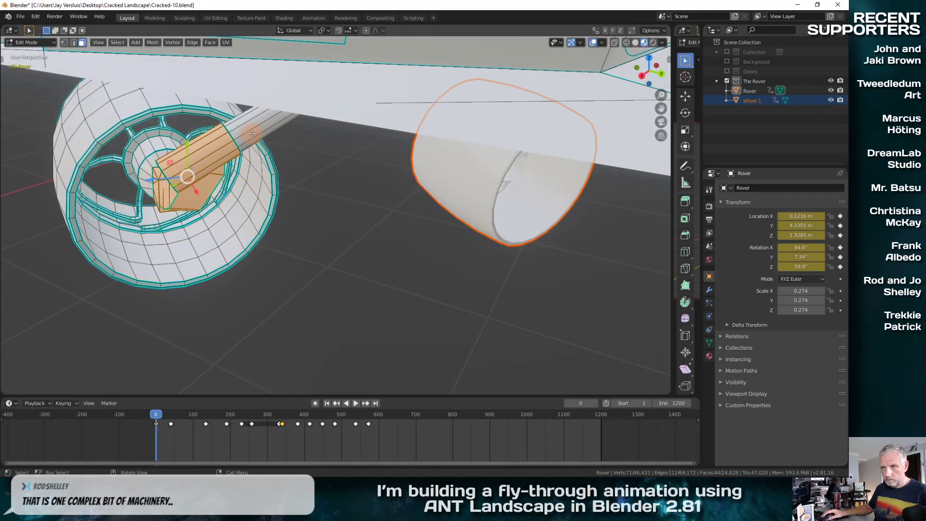
key(l)
middle_drag(251, 133, 409, 214)
scroll(354, 222, down, 5)
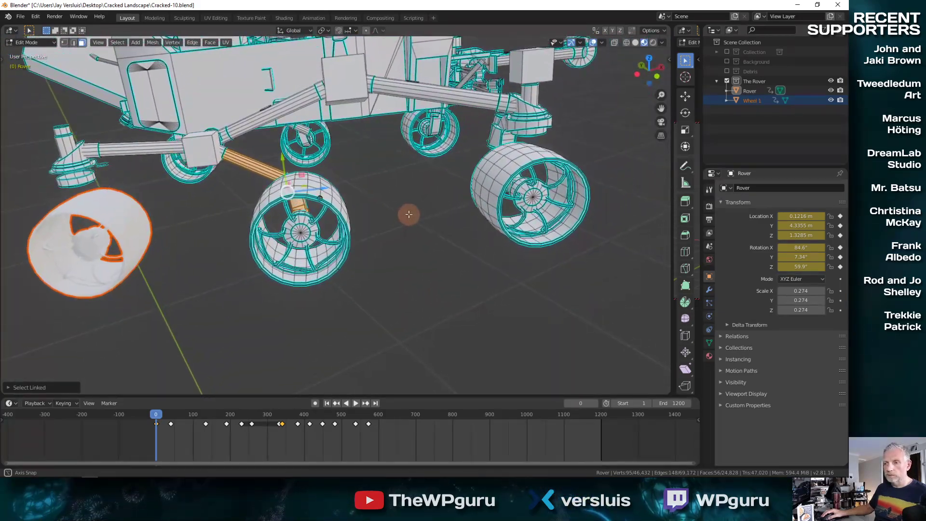
middle_drag(320, 217, 508, 273)
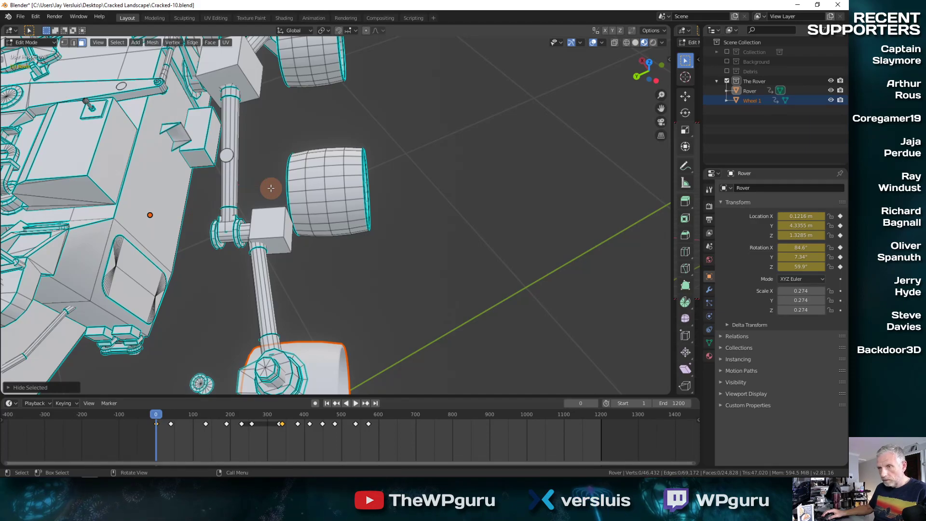
middle_drag(271, 188, 144, 139)
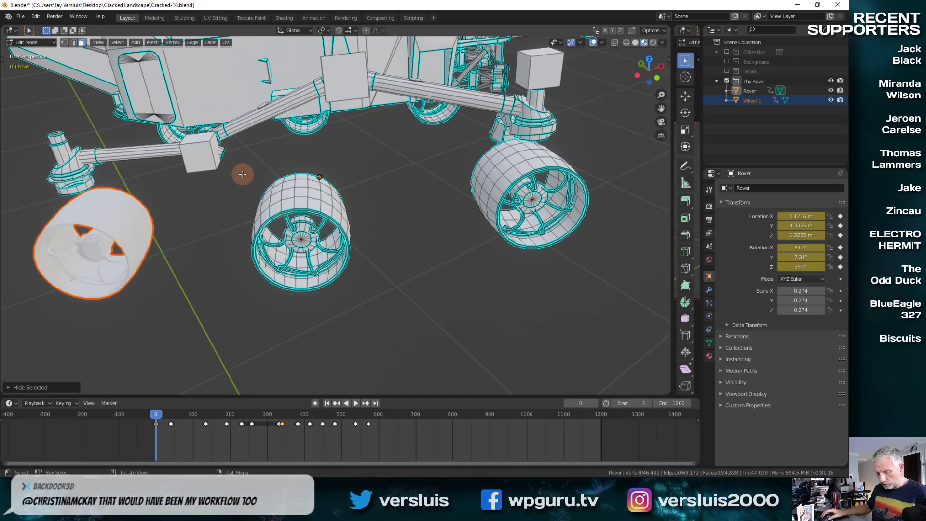
Switch to wireframe shading and box-select all of the middle wheel's geometry.
key(z)
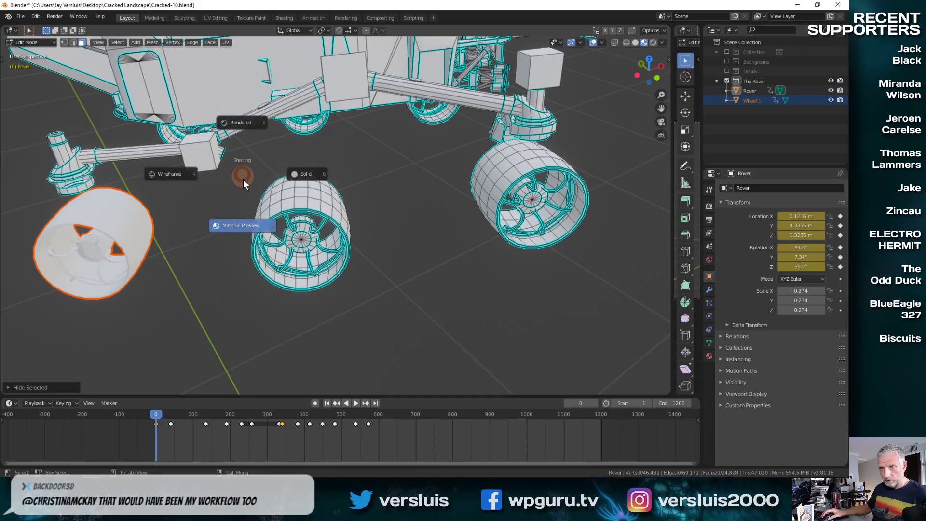
click(188, 172)
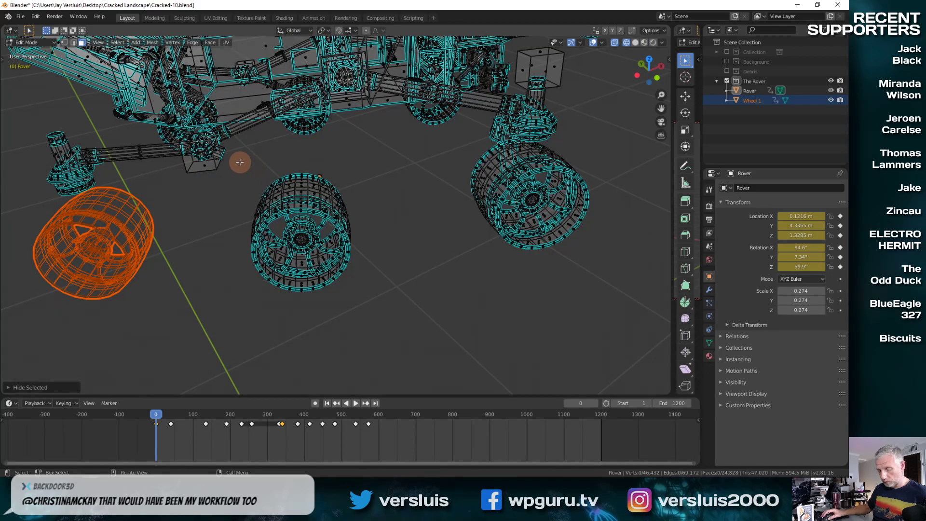
key(b)
drag(240, 162, 381, 316)
mouse_move(384, 313)
middle_down()
mouse_move(263, 320)
mouse_move(326, 273)
mouse_move(360, 300)
mouse_move(378, 300)
middle_up()
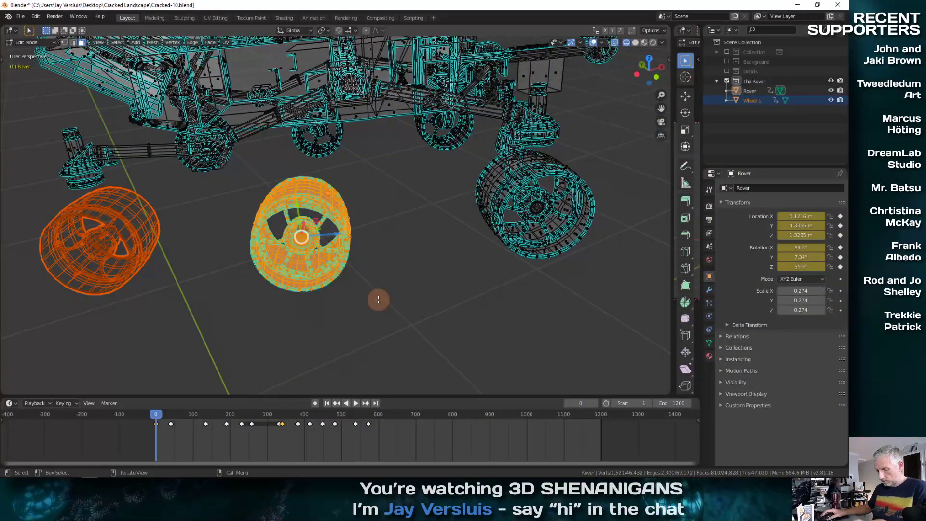
Separate the middle wheel into its own object and rename it Wheel 2.
key(p)
click(379, 303)
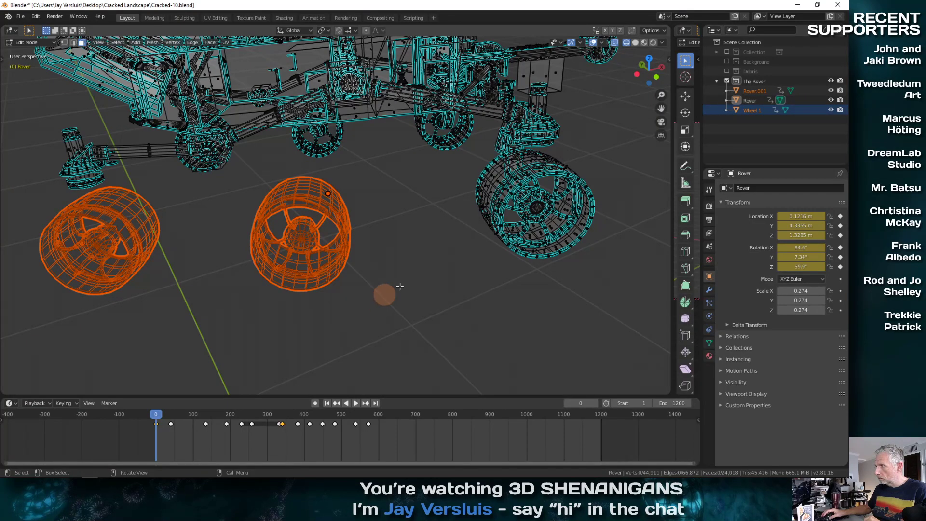
double_click(750, 91)
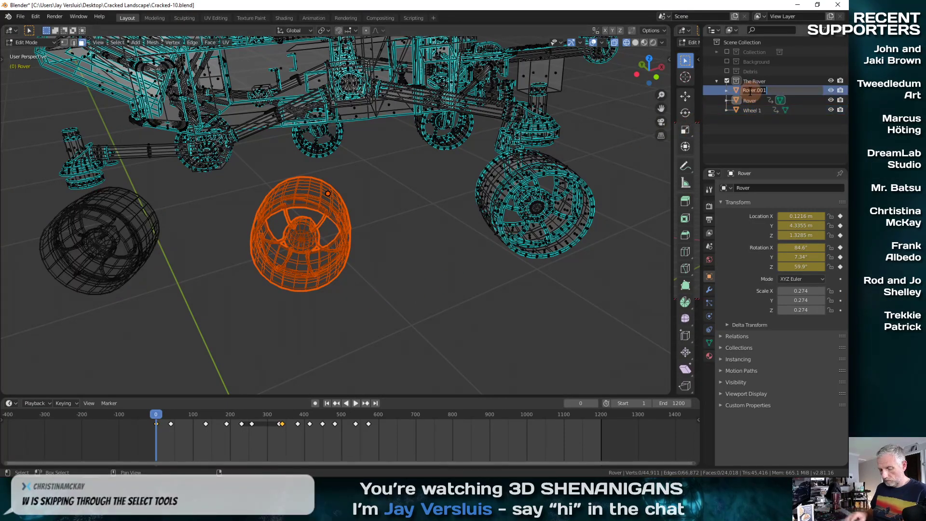
text(Wheel 2)
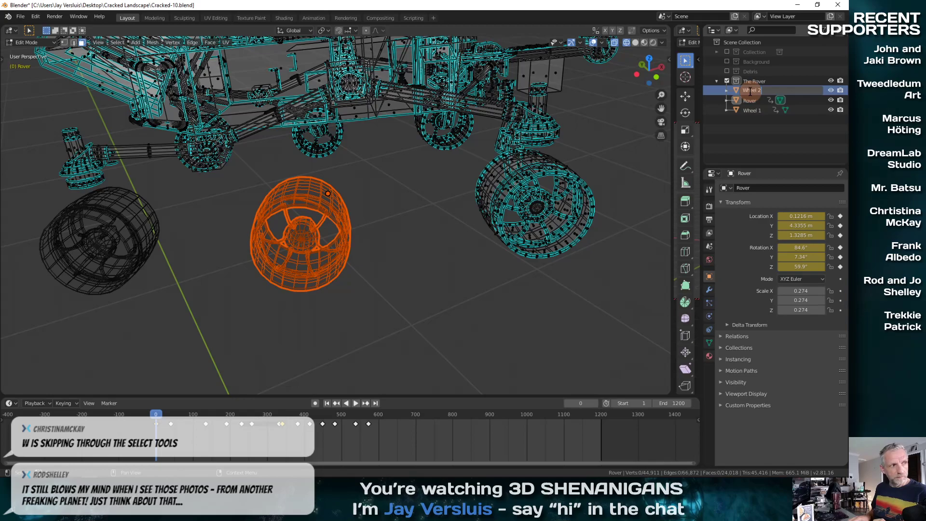
key(Return)
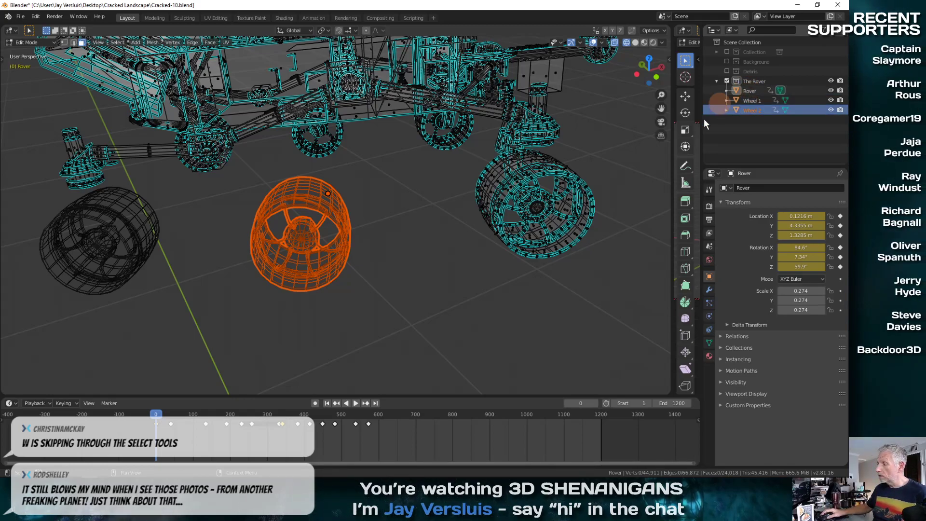
middle_drag(418, 238, 341, 251)
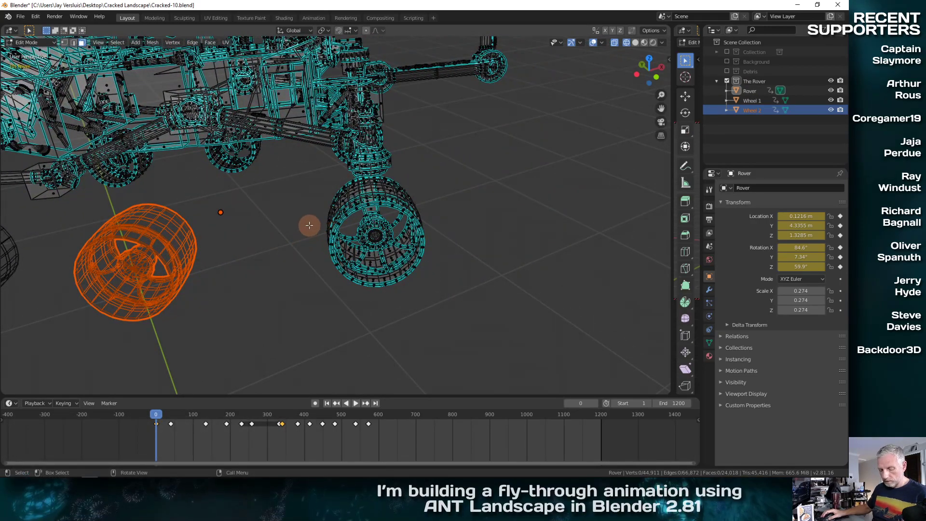
key(c)
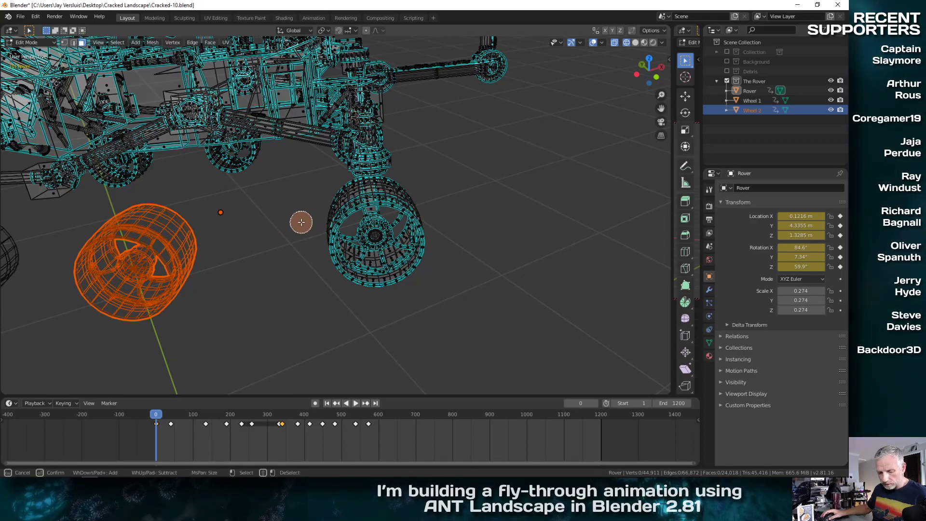
right_click(301, 222)
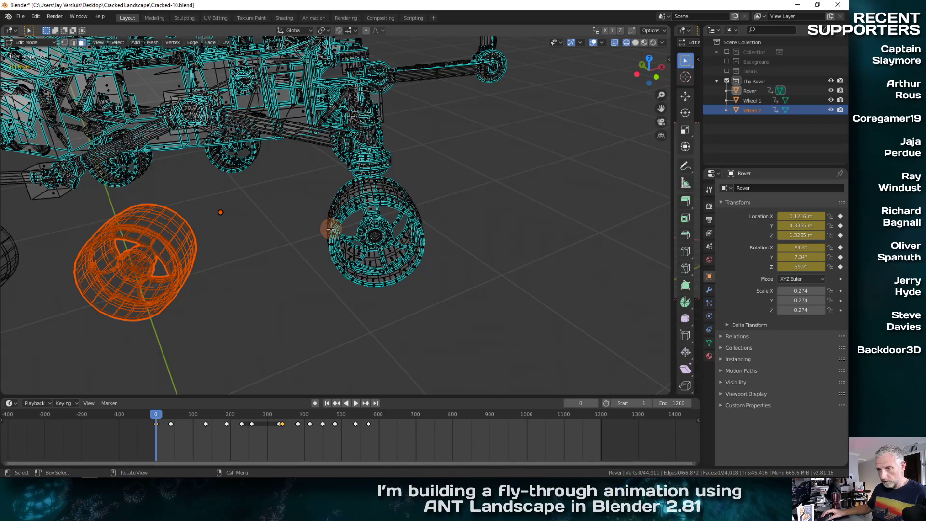
key(w)
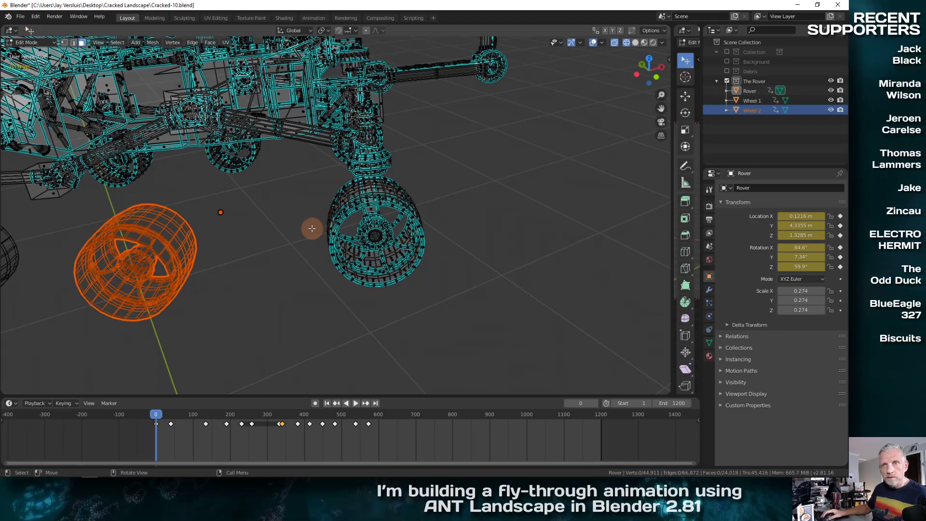
key(w)
key(w)
key(w)
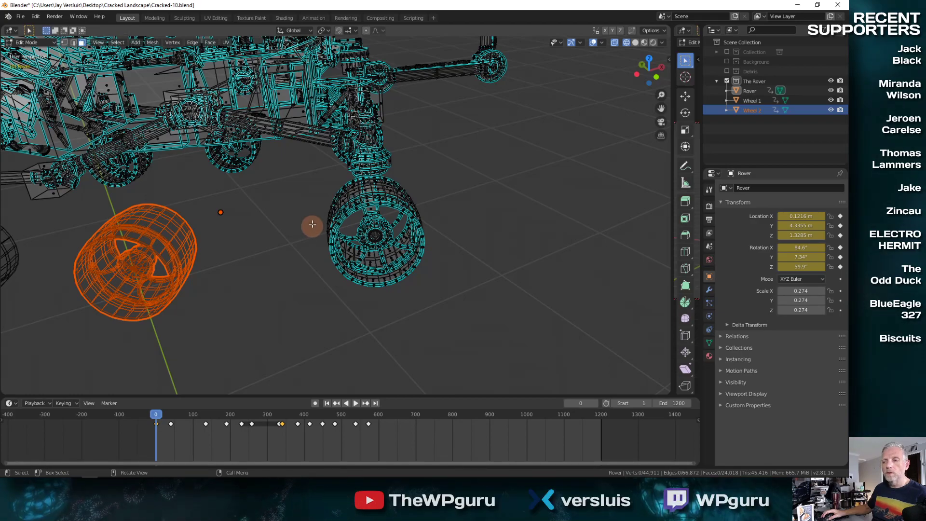
key(w)
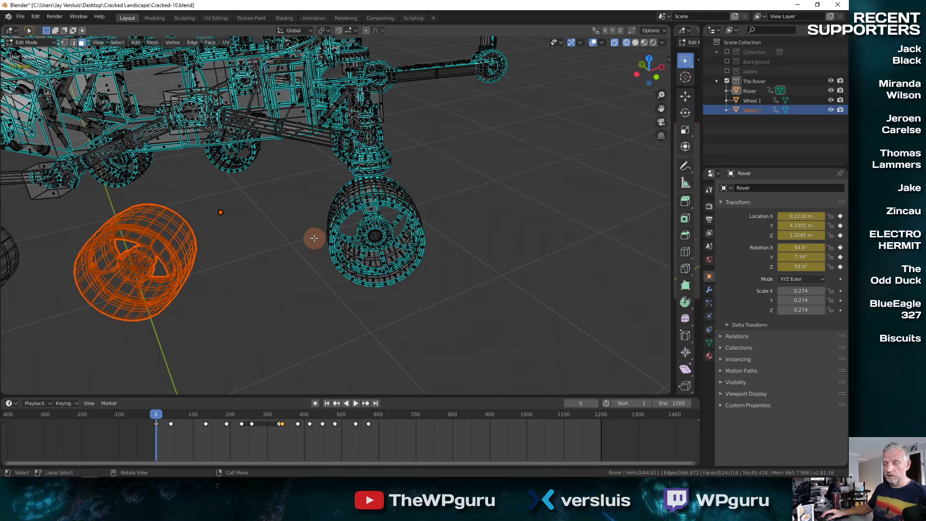
middle_drag(309, 242, 456, 276)
Switch to Solid shading and select the linked cube, ring, arm piece and small cylinder.
key(z)
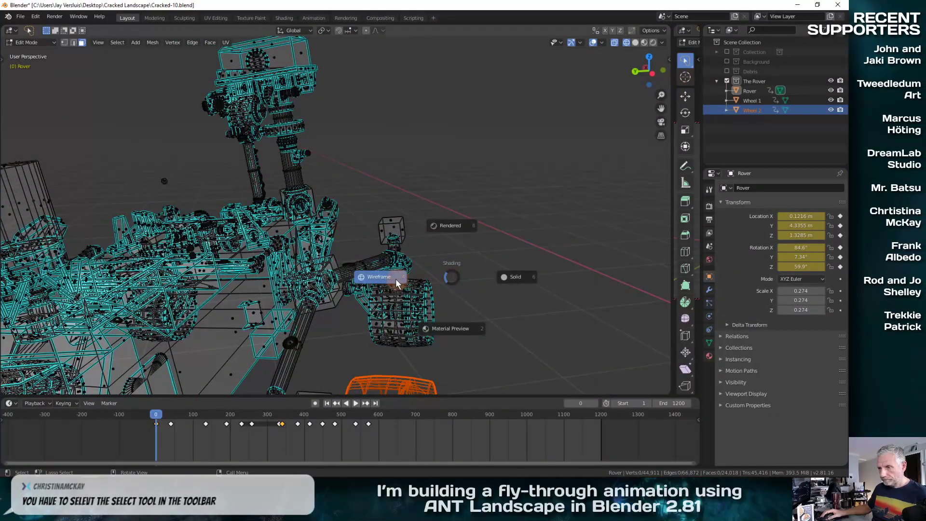
click(511, 275)
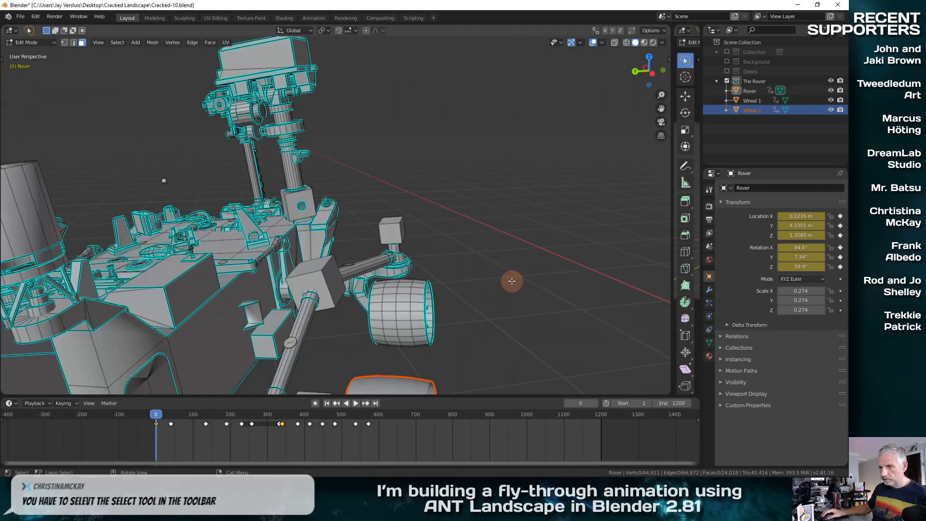
middle_drag(511, 280, 444, 285)
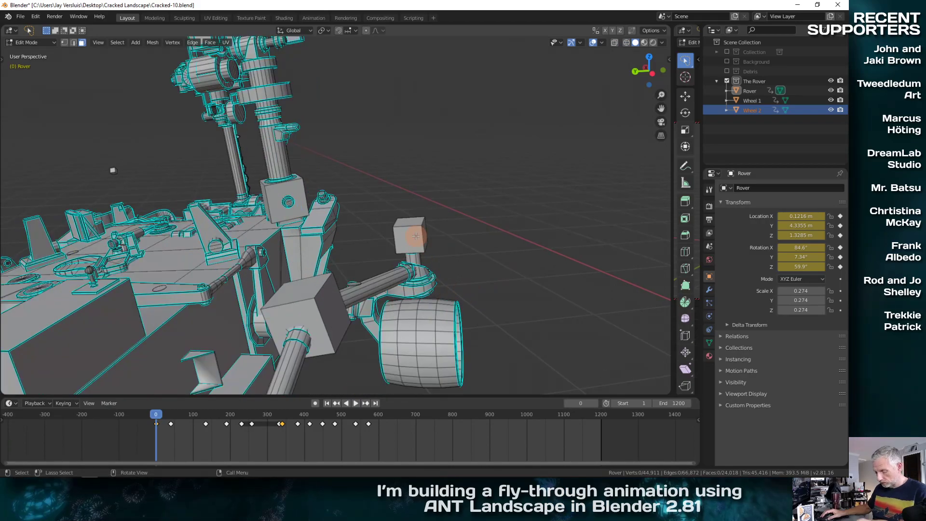
key(l)
middle_drag(414, 235, 285, 221)
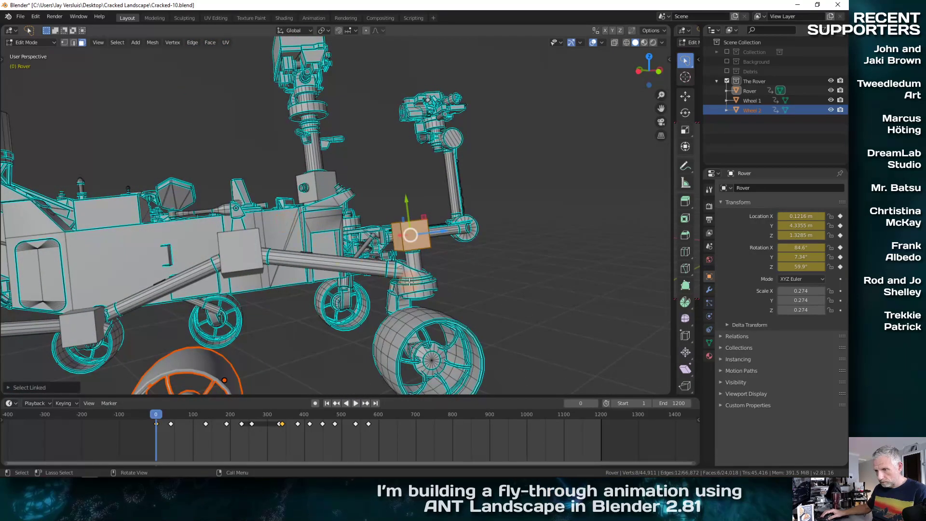
key(l)
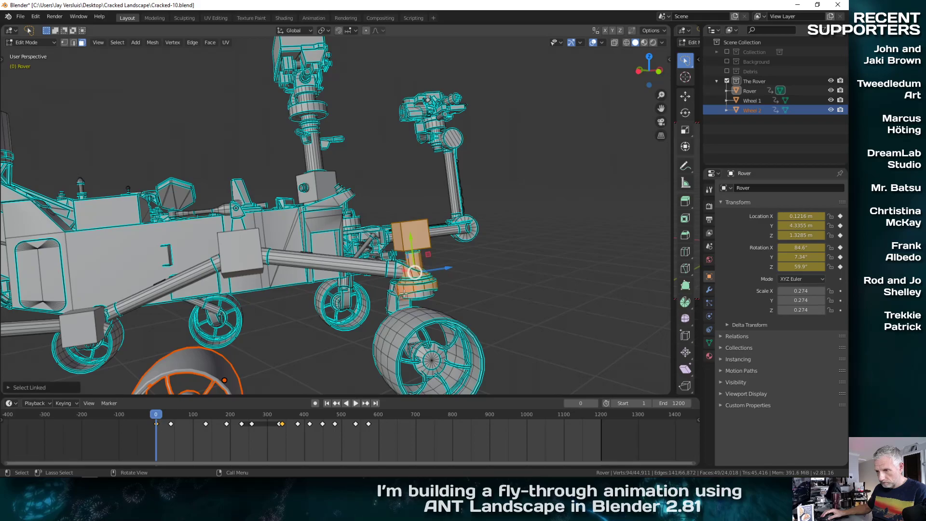
middle_drag(395, 304, 367, 314)
key(l)
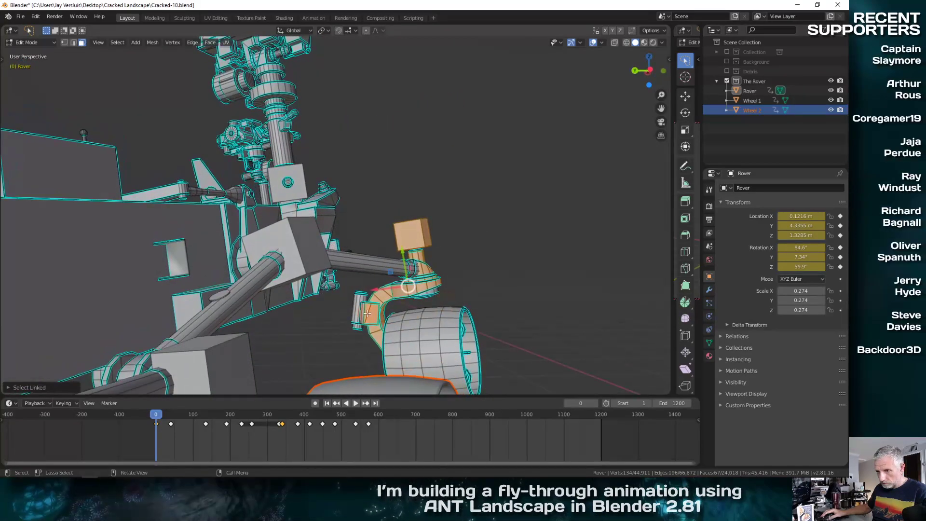
key(l)
key(l)
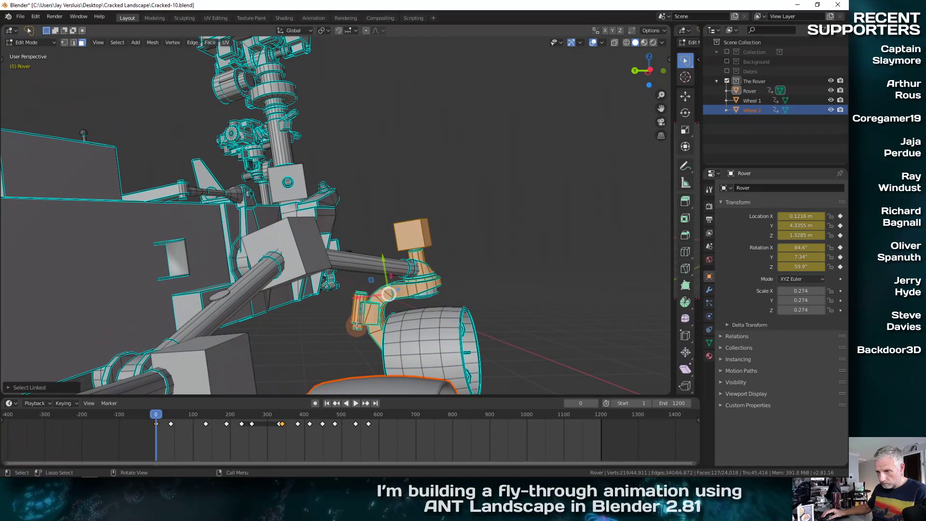
Add the grey joint, end ring and remaining arm parts, then hide the whole suspension arm.
middle_drag(357, 326, 335, 342)
scroll(364, 333, down, 3)
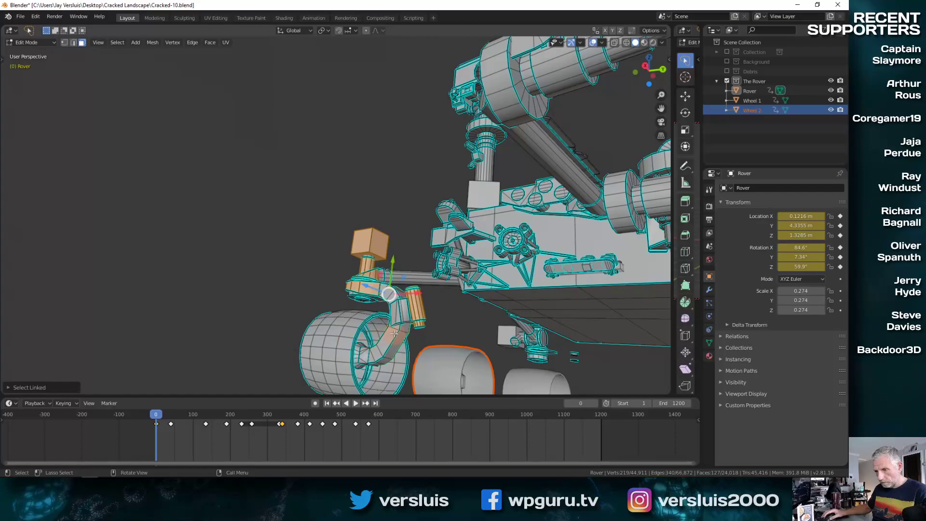
scroll(397, 349, down, 3)
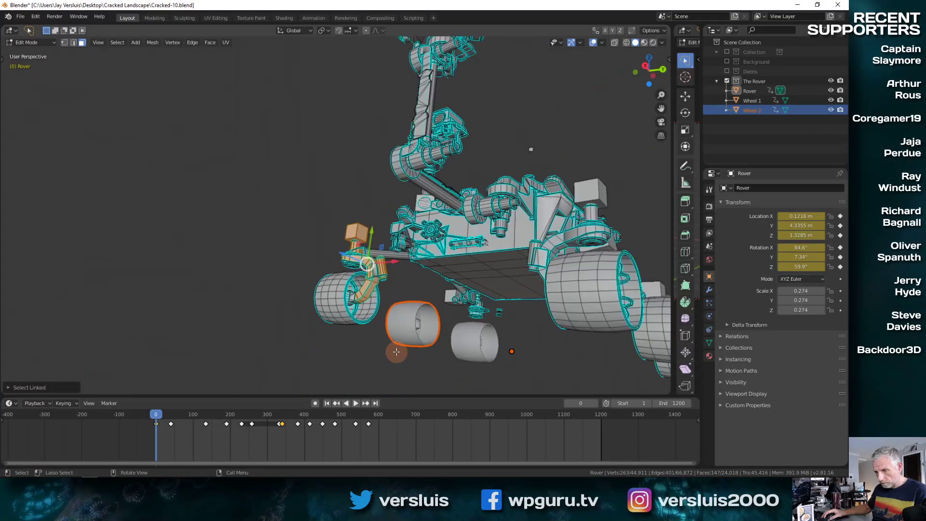
scroll(395, 350, up, 3)
scroll(394, 351, up, 2)
middle_drag(395, 349, 351, 253)
key(l)
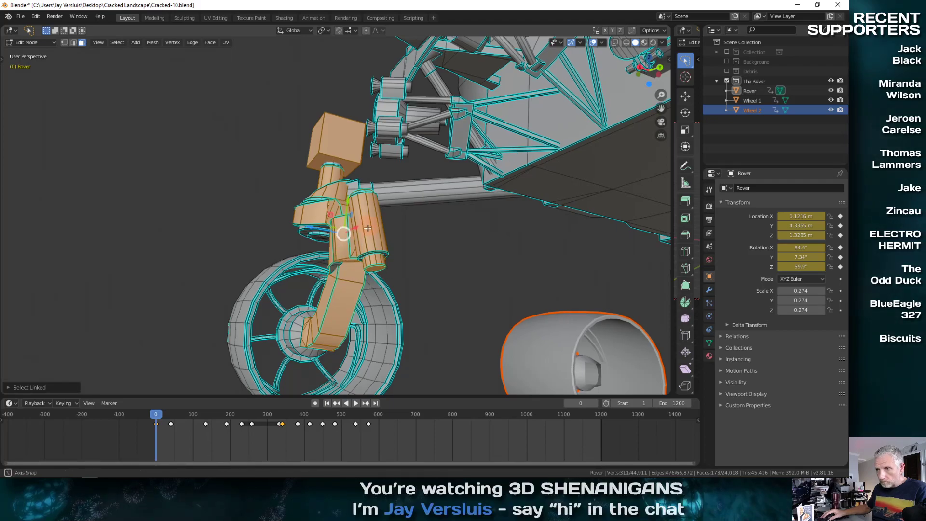
middle_drag(376, 268, 392, 182)
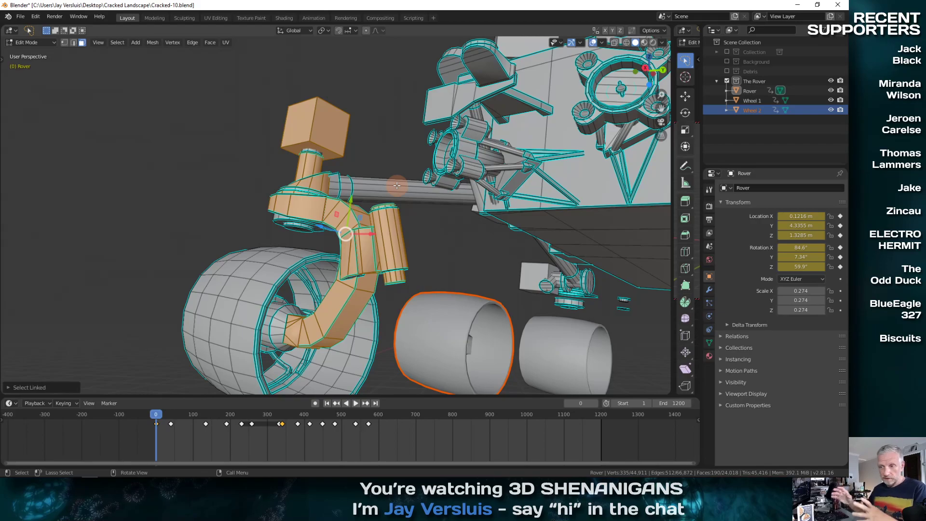
middle_drag(374, 244, 285, 220)
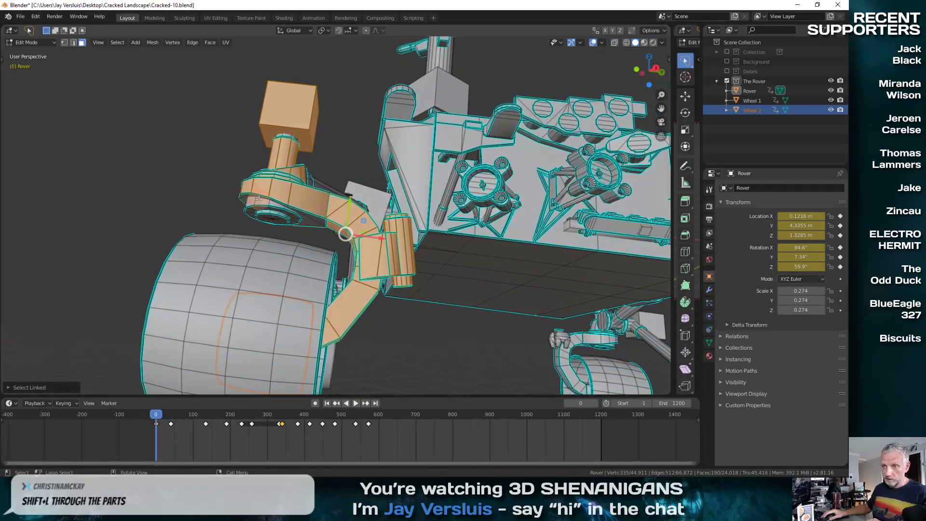
key(l)
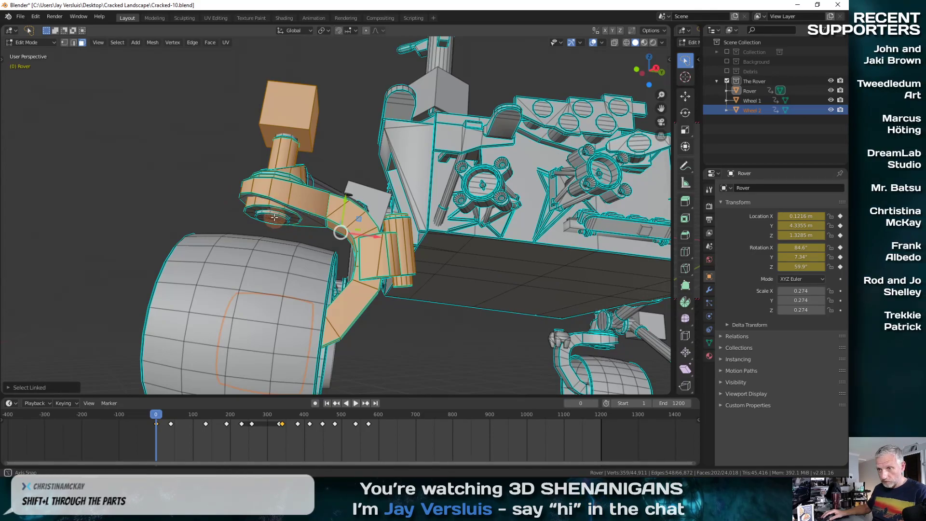
key(l)
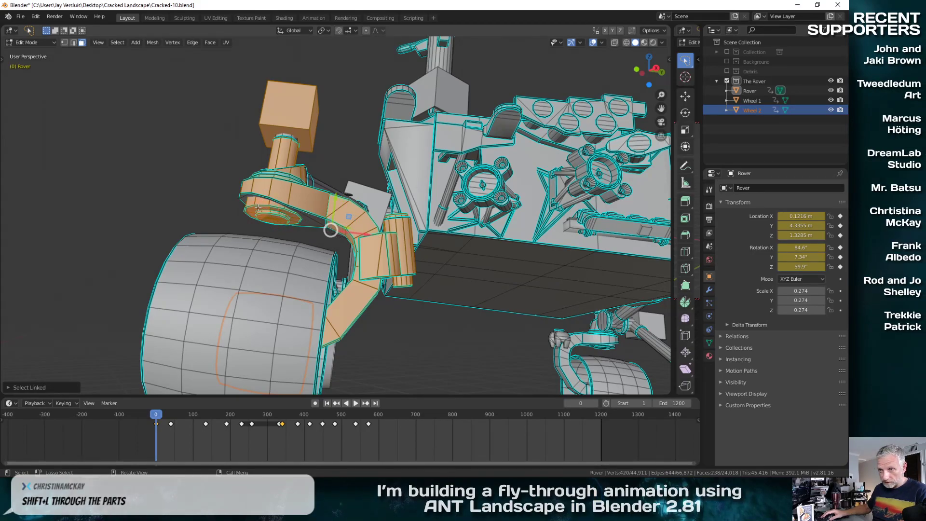
key(l)
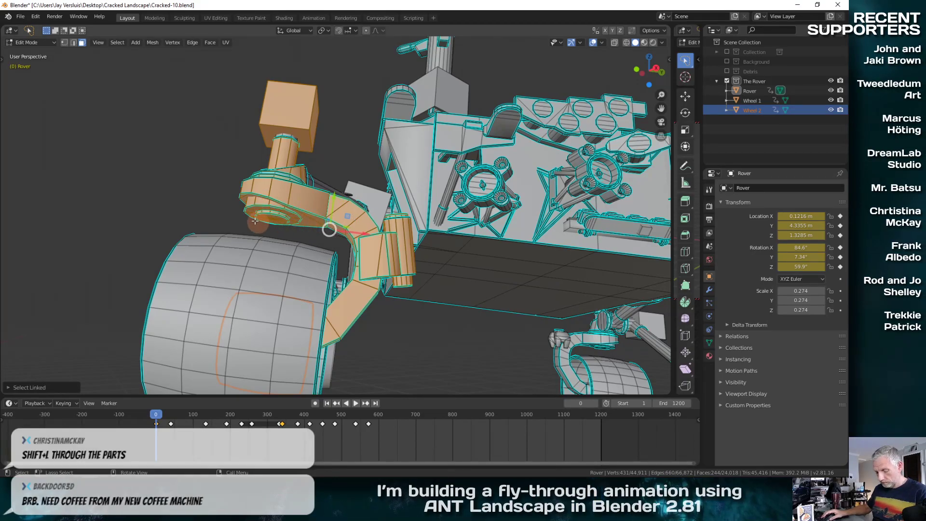
key(h)
middle_drag(252, 219, 266, 287)
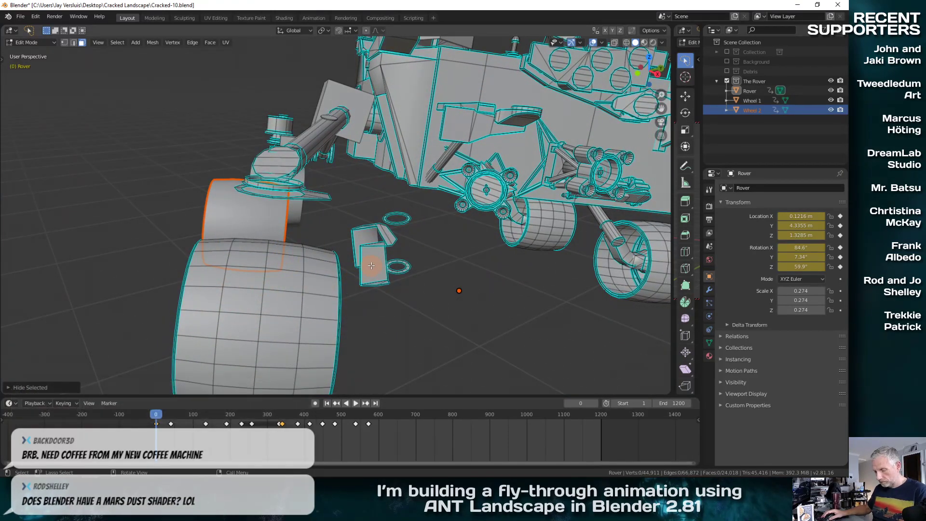
Select and hide the leftover rings and small pieces around the wheel.
key(l)
key(l)
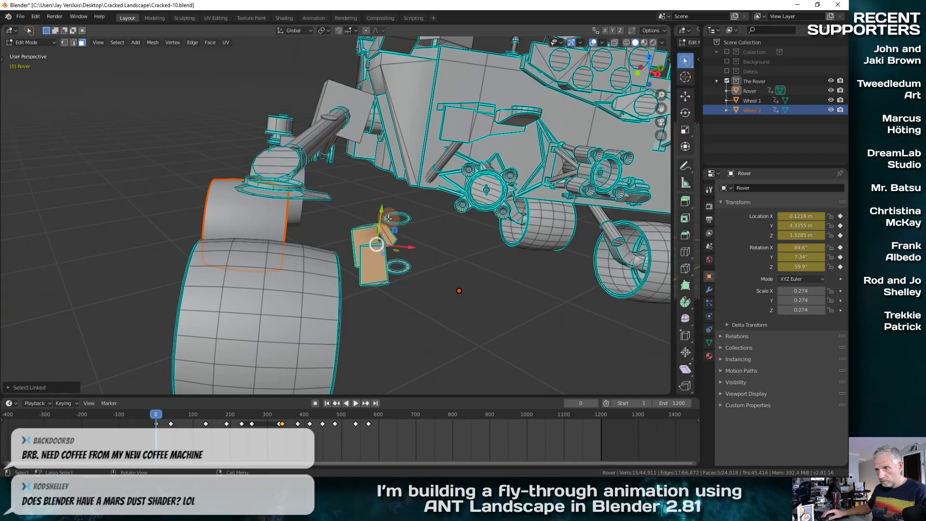
key(l)
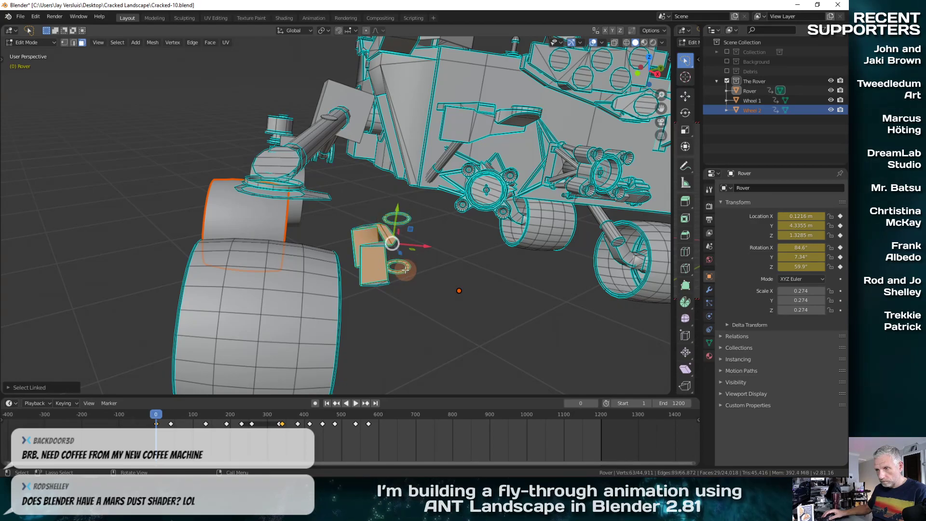
key(l)
key(l)
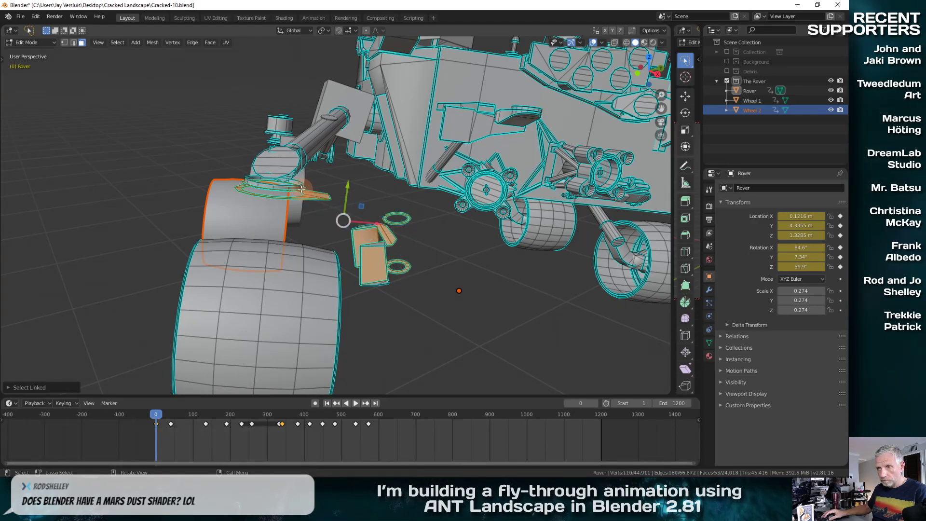
middle_drag(303, 190, 404, 194)
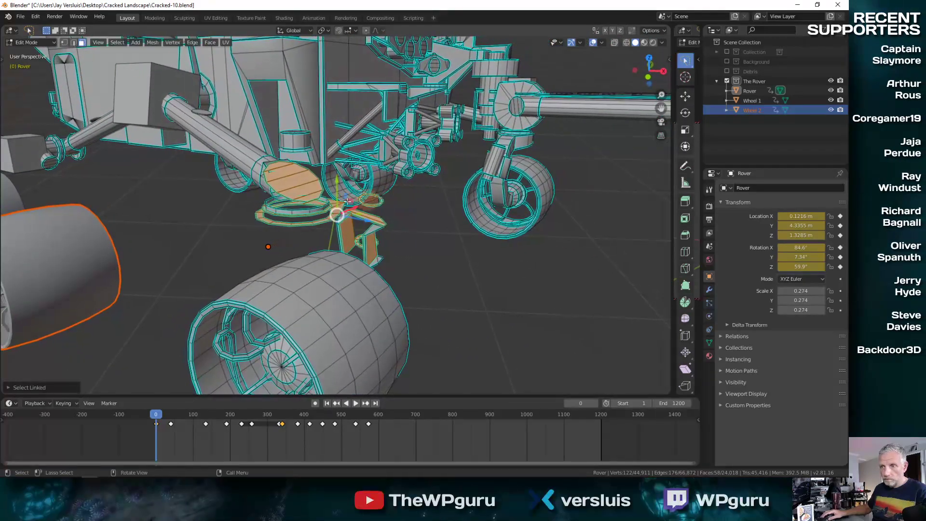
key(l)
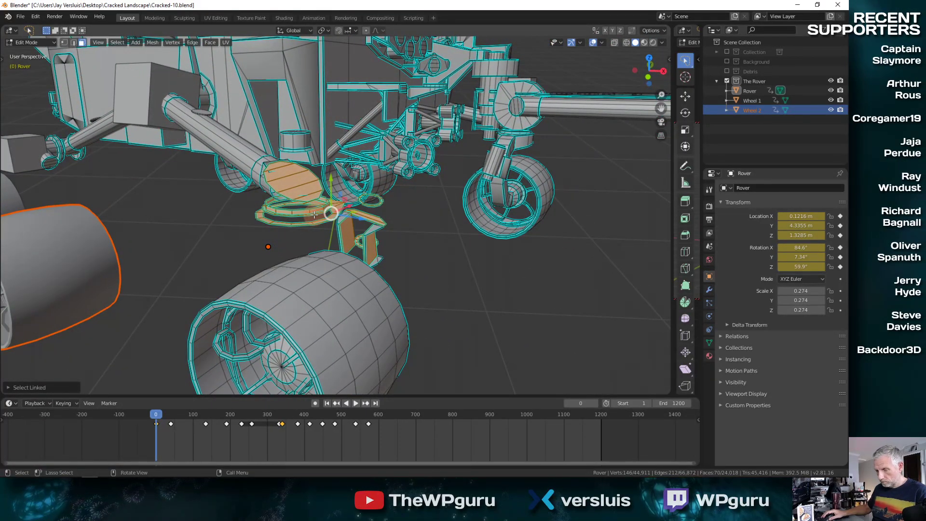
key(h)
middle_drag(317, 215, 376, 246)
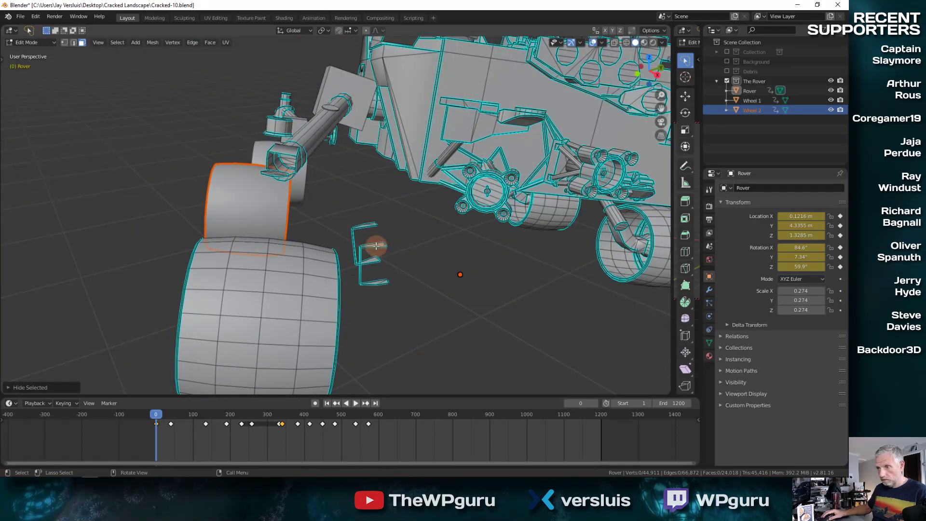
key(l)
key(l)
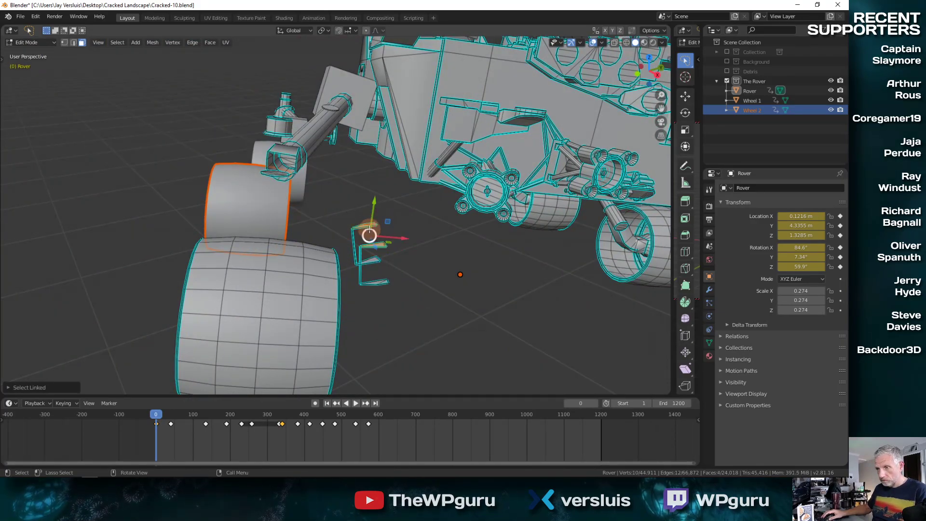
key(h)
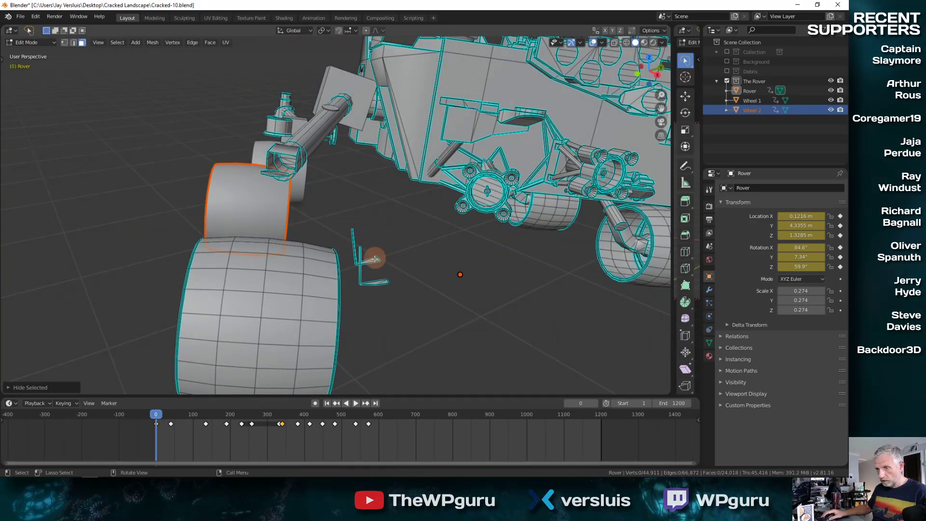
middle_drag(375, 259, 355, 253)
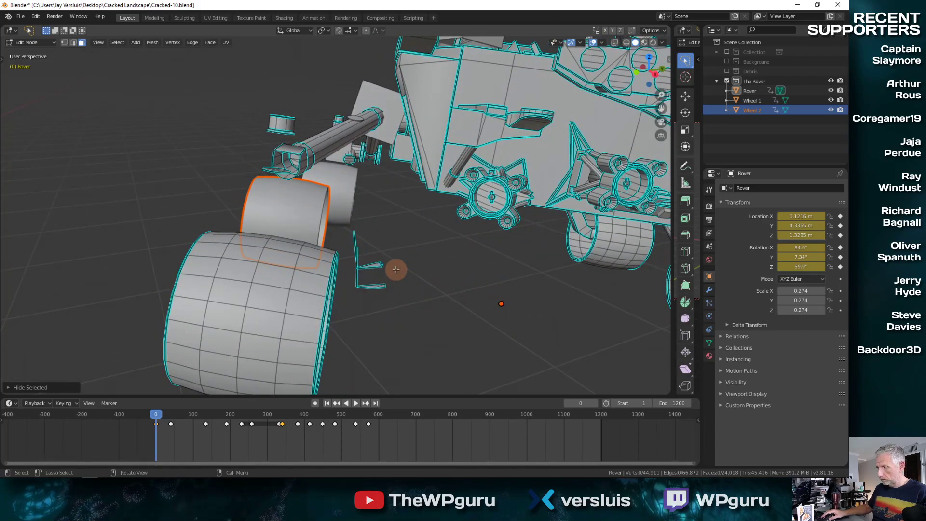
Switch to wireframe shading, then box-select and hide the small bracket mesh.
key(z)
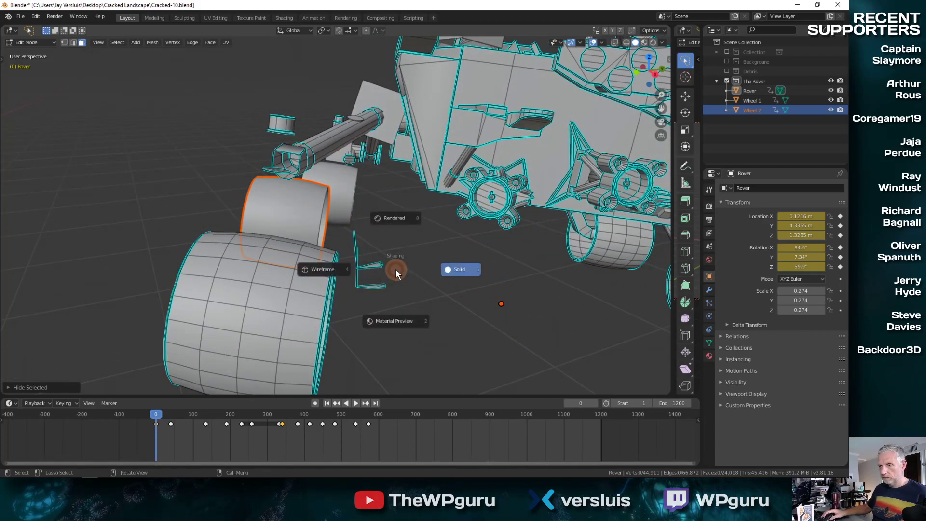
click(340, 269)
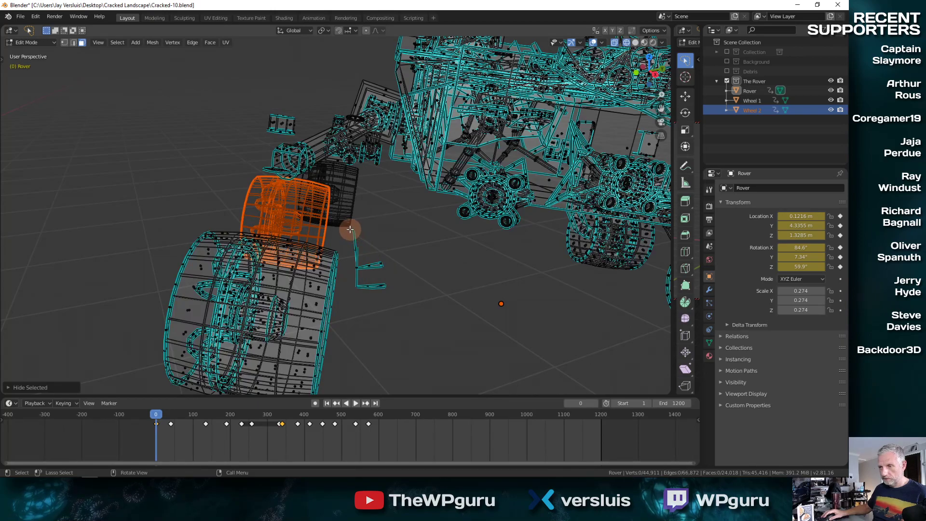
key(b)
drag(353, 233, 396, 303)
key(h)
middle_drag(395, 304, 551, 271)
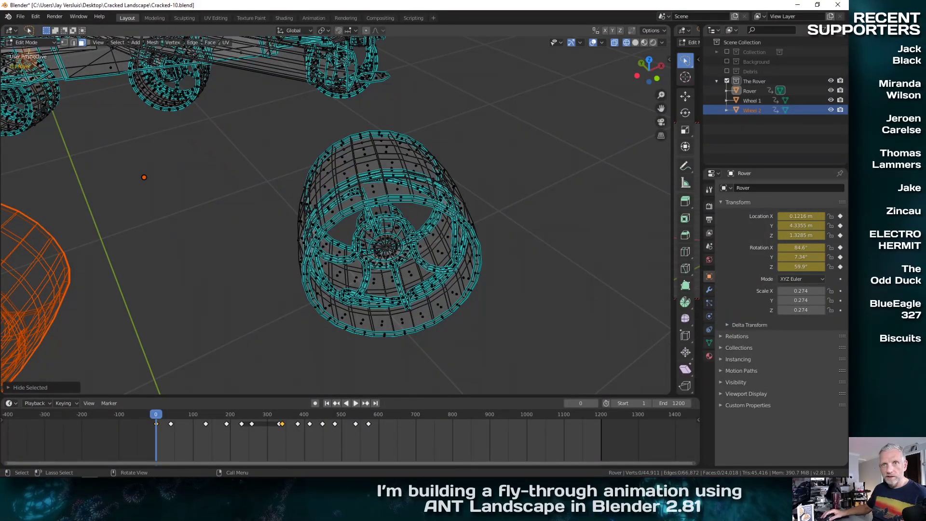
Lasso-select the wheel, separate it into its own object, and rename it Wheel 3.
click(29, 30)
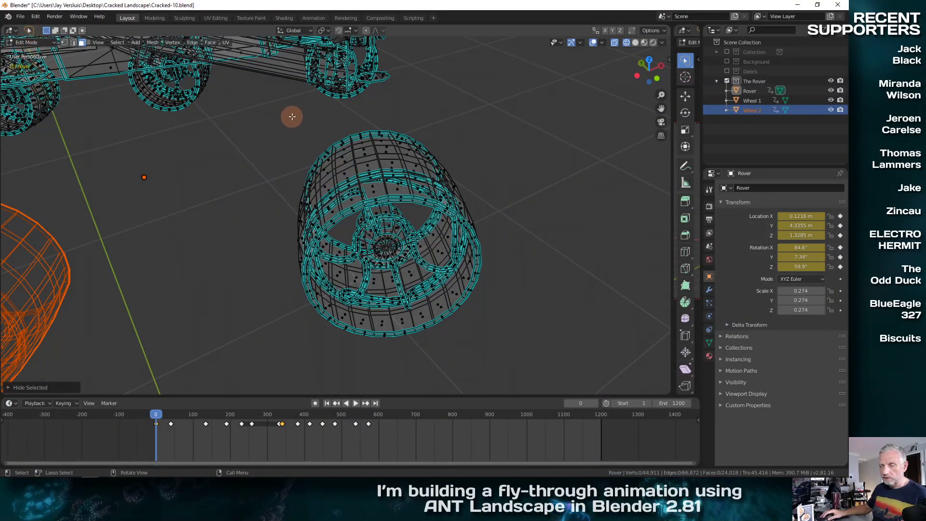
mouse_move(291, 116)
mouse_down()
mouse_move(270, 218)
mouse_move(271, 302)
mouse_move(316, 363)
mouse_move(429, 370)
mouse_move(518, 300)
mouse_move(502, 185)
mouse_move(448, 125)
mouse_move(308, 112)
mouse_up()
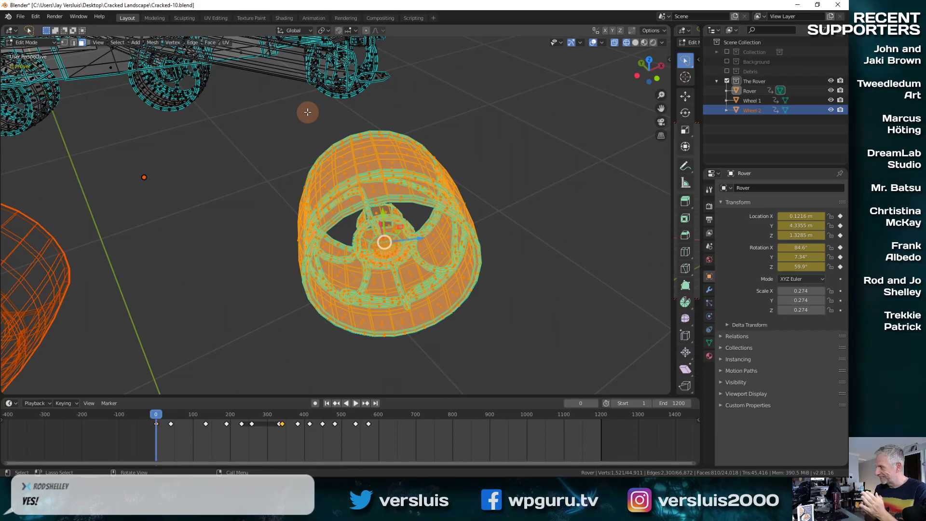
key(p)
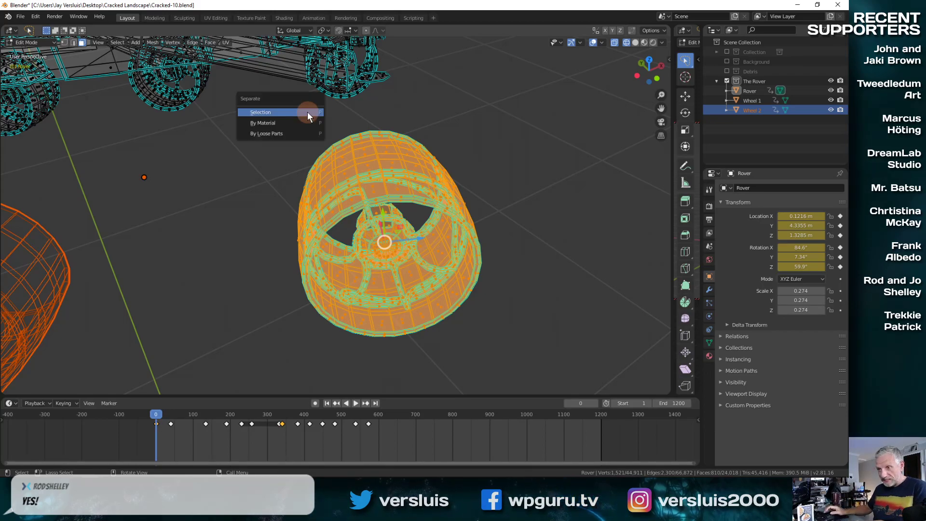
click(308, 111)
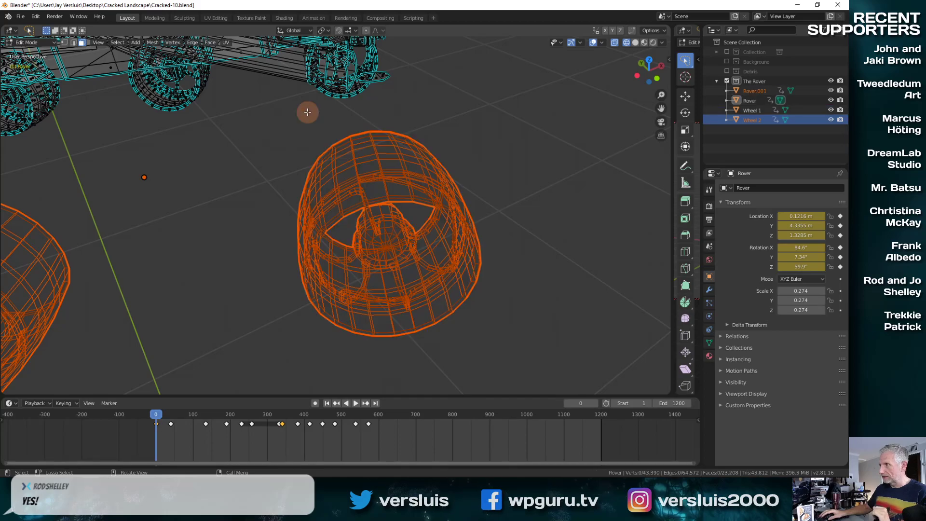
double_click(754, 91)
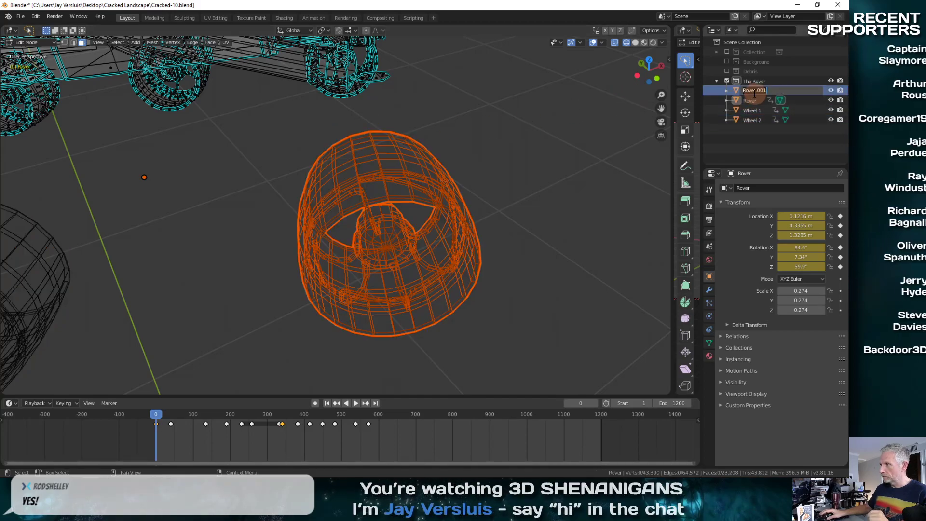
text(Wheel 3)
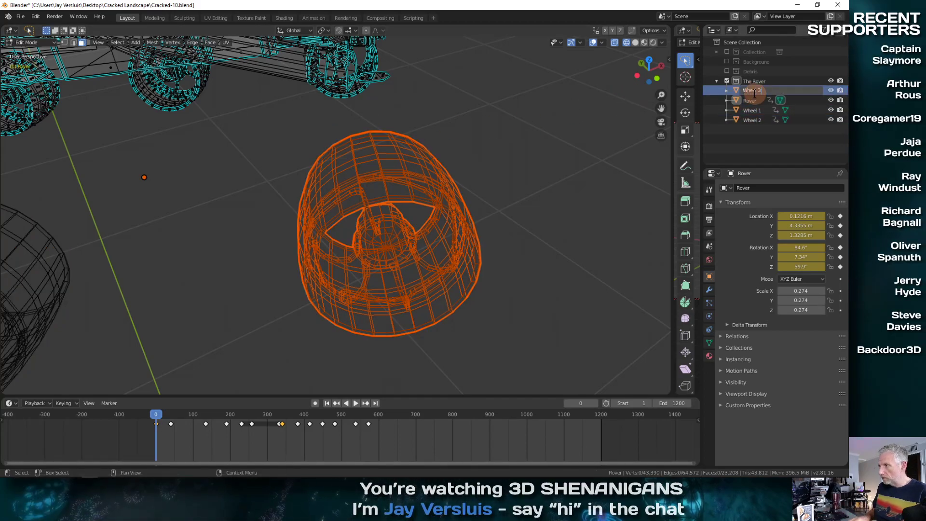
key(Return)
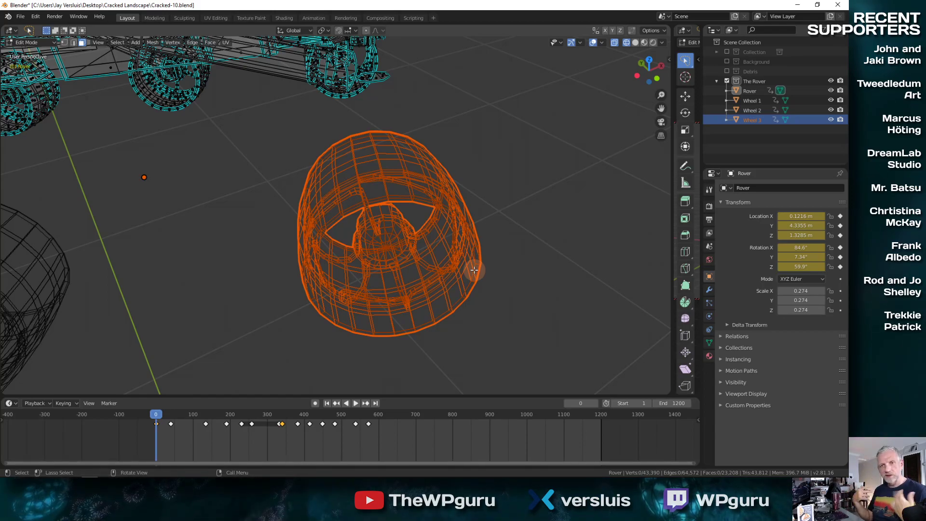
middle_drag(469, 270, 130, 255)
scroll(370, 230, down, 5)
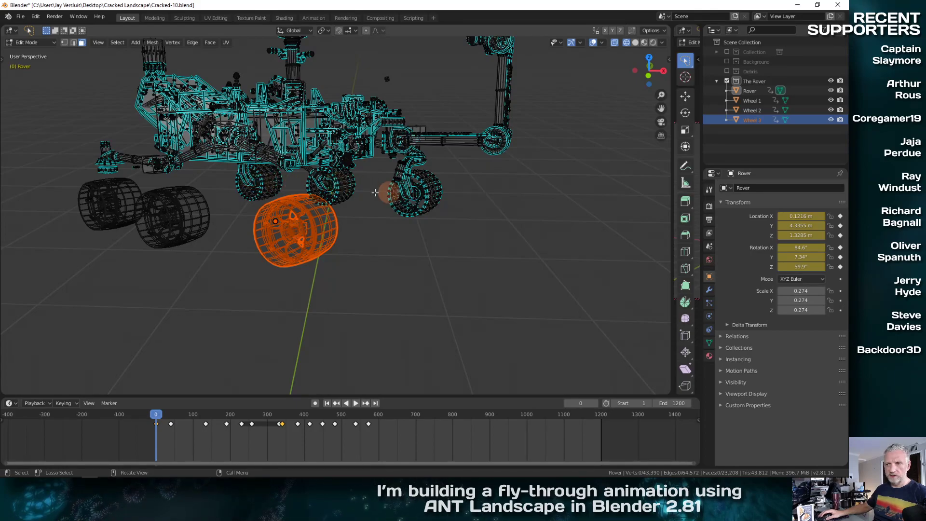
Select a face on the next wheel and frame the view around it.
click(265, 177)
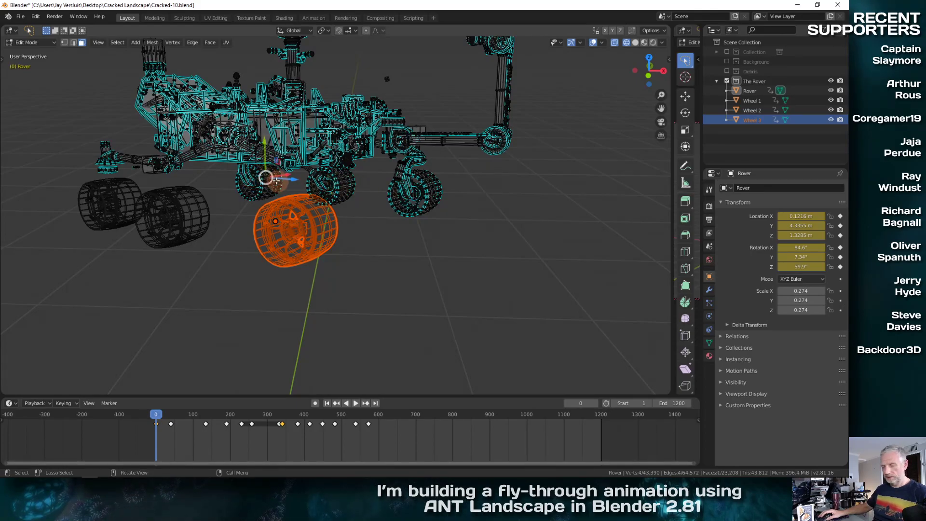
key(KP_Decimal)
scroll(273, 179, down, 5)
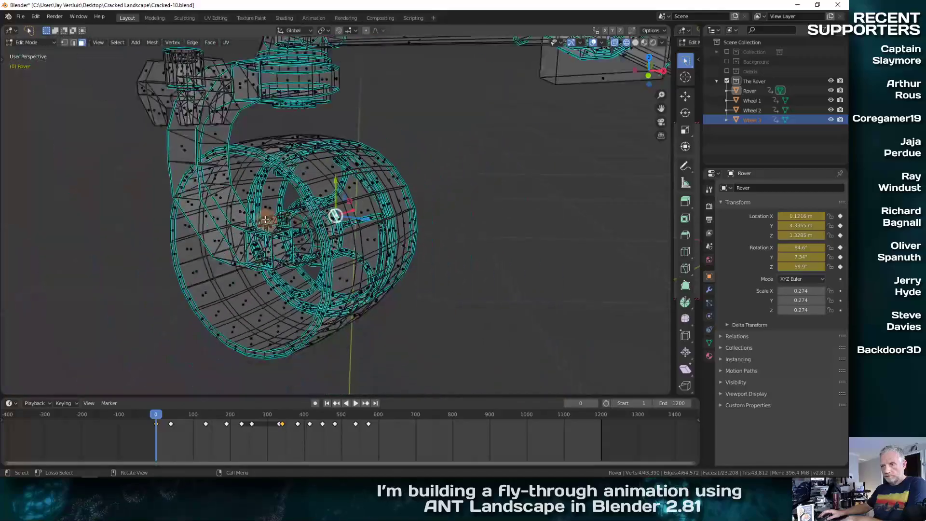
middle_drag(274, 180, 588, 203)
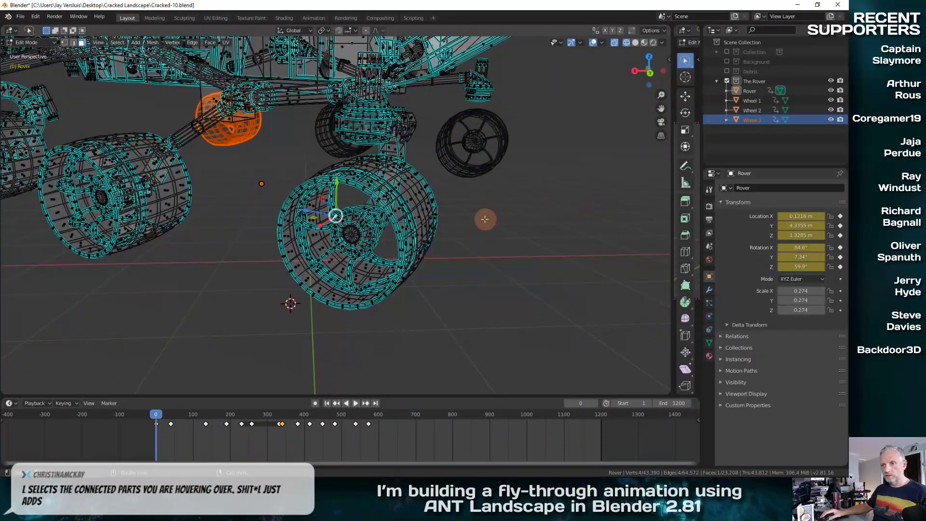
middle_drag(485, 218, 319, 219)
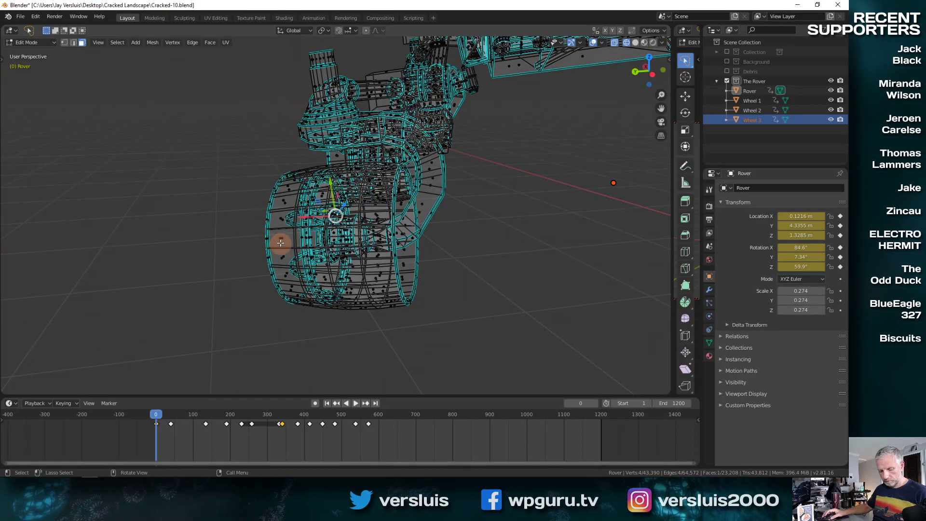
Switch the viewport back to Solid shading to see the wheels and arms.
key(z)
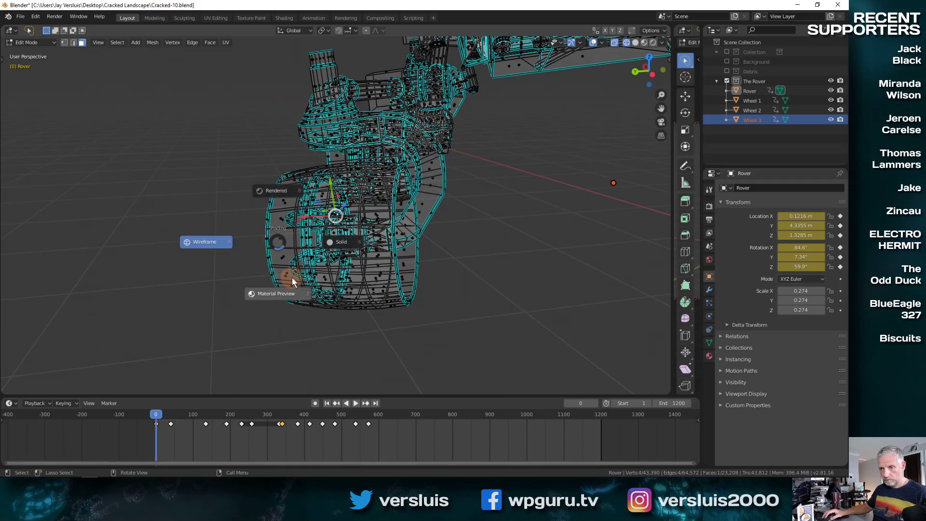
click(338, 241)
middle_drag(270, 248, 238, 241)
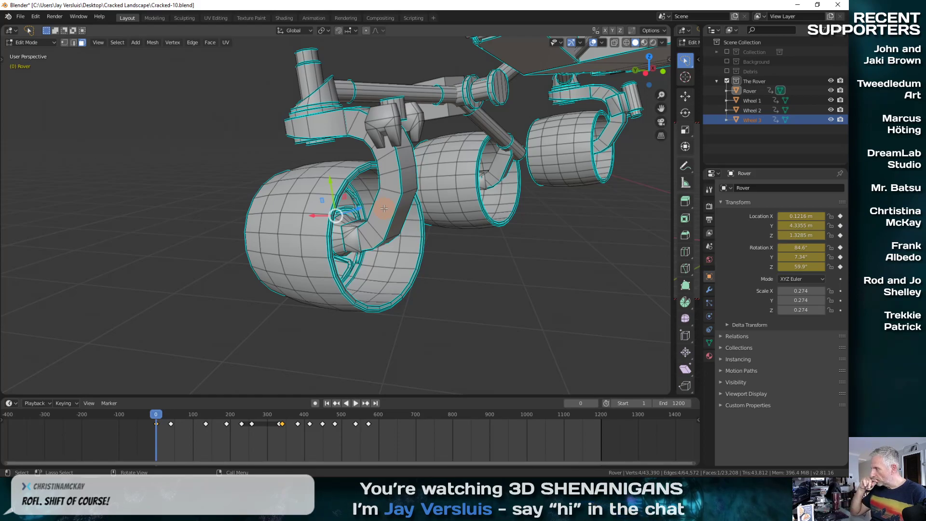
Select the linked faces of the next wheel's arm, including its joint and end.
key(l)
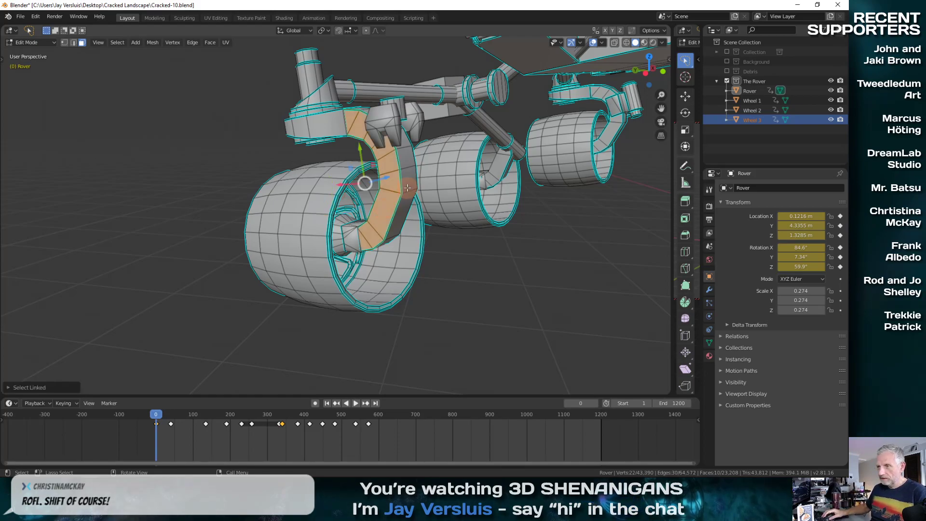
key(l)
middle_drag(390, 222, 180, 222)
key(l)
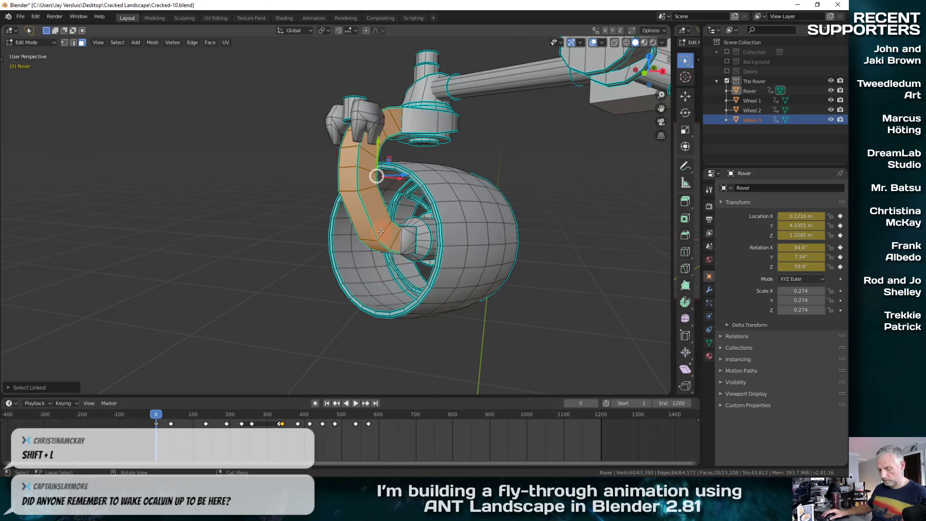
key(ctrl+z)
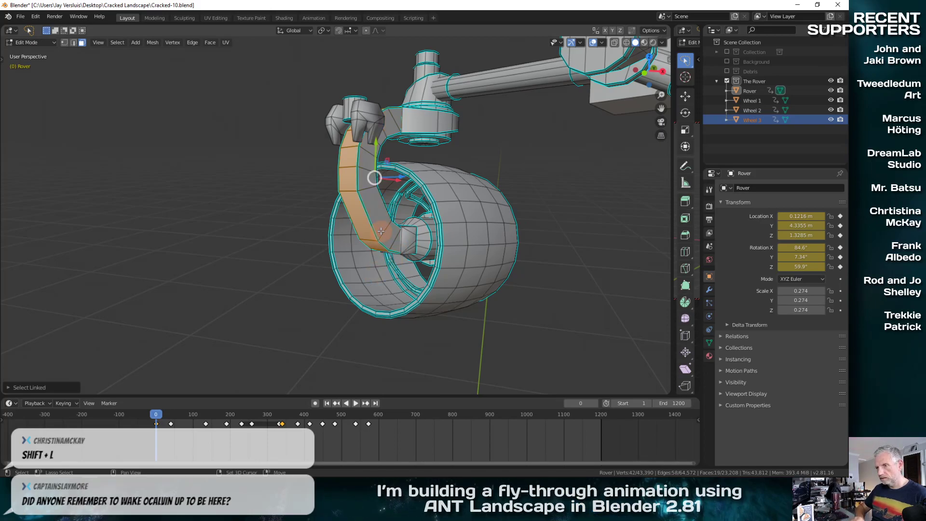
key(ctrl+shift+z)
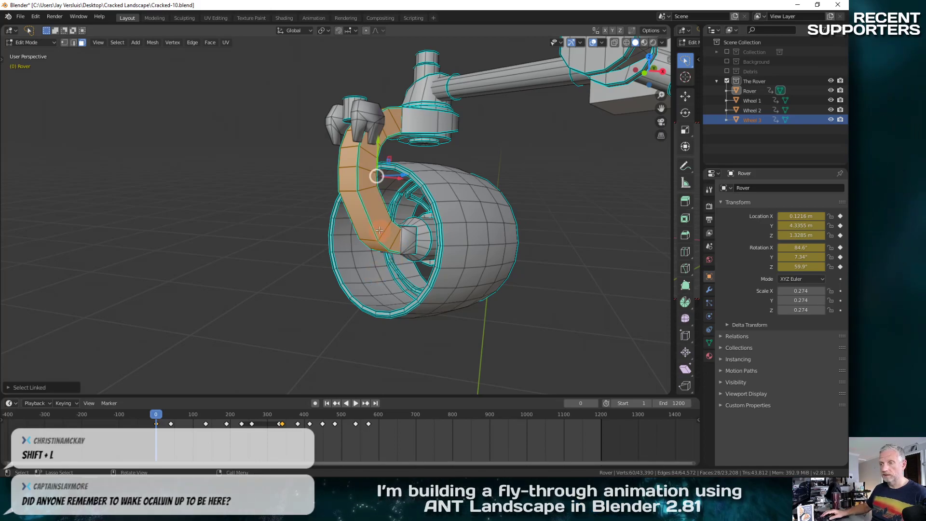
middle_drag(379, 230, 563, 236)
key(ctrl+shift+z)
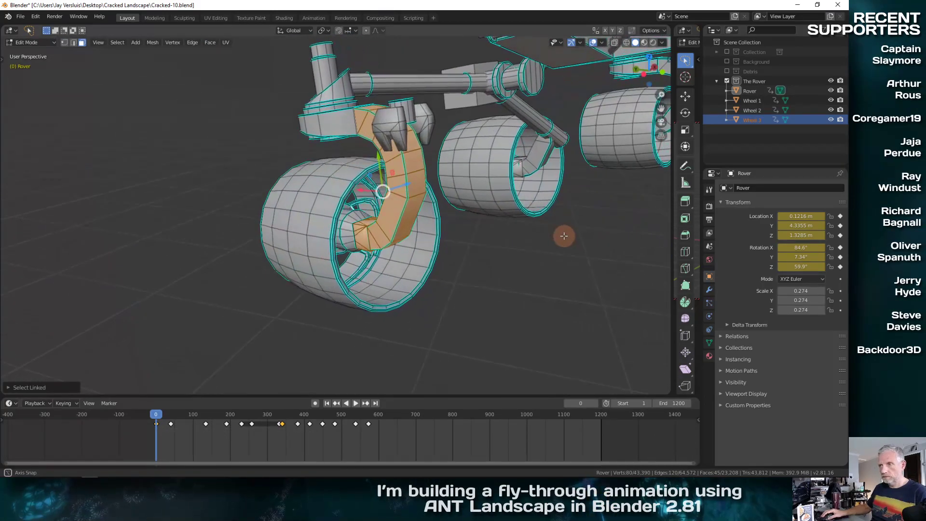
Add the arm's upper bracket pieces to the selection and hide the arm parts.
key(l)
key(l)
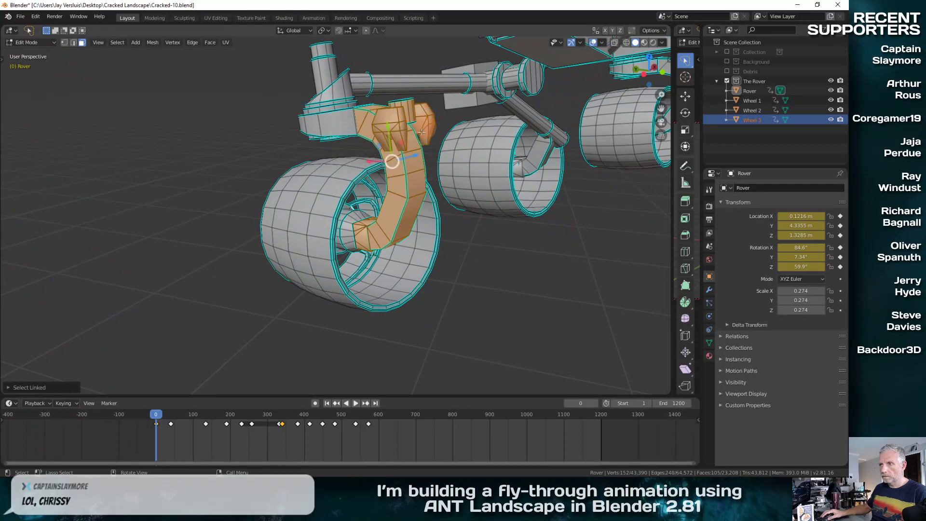
middle_drag(424, 115, 369, 73)
key(l)
key(l)
middle_drag(396, 122, 489, 163)
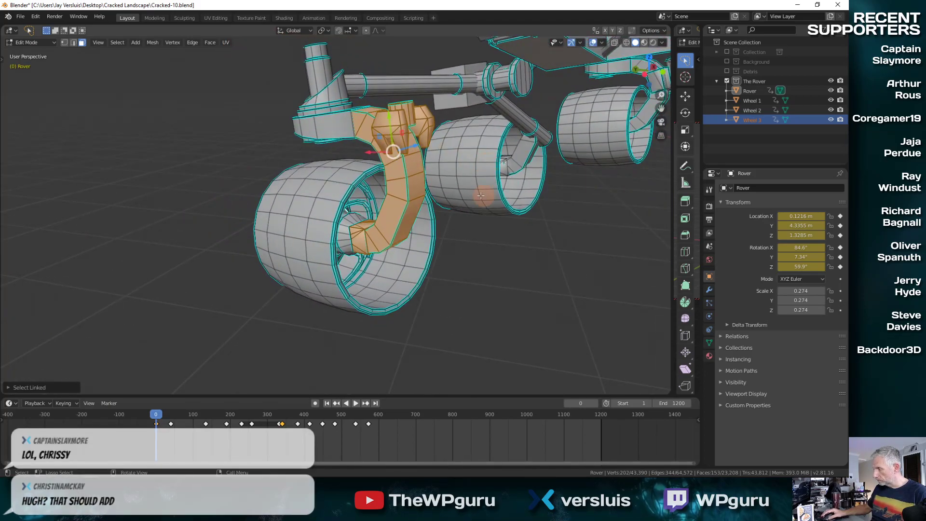
mouse_move(466, 207)
middle_down()
mouse_move(530, 219)
mouse_move(523, 180)
mouse_move(465, 192)
mouse_move(525, 210)
mouse_move(467, 219)
middle_up()
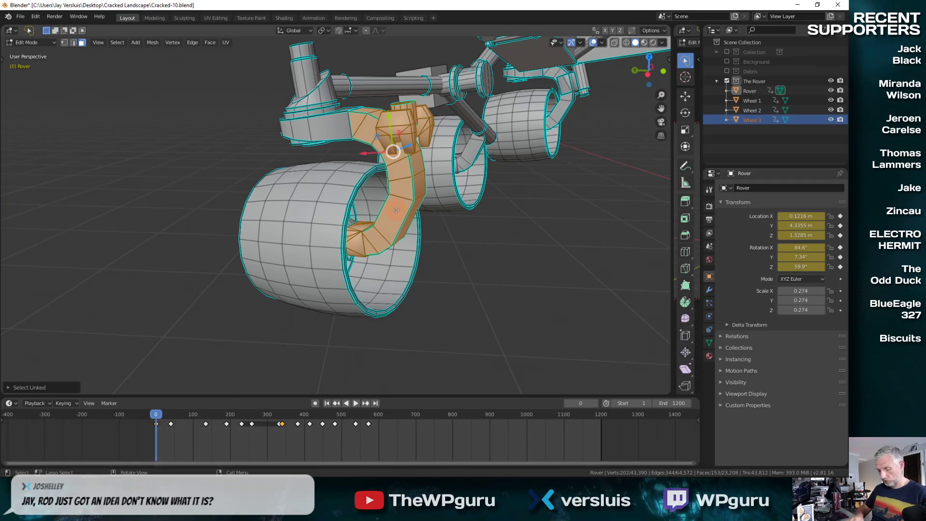
key(shift+l)
key(l)
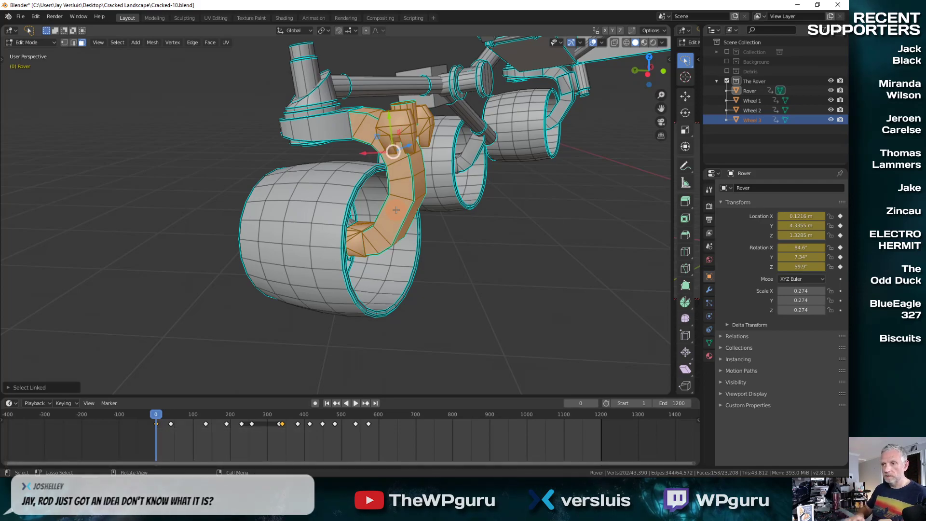
middle_drag(396, 209, 618, 148)
key(h)
Hide the next arm piece and the rings of faces around the column.
key(l)
key(h)
key(l)
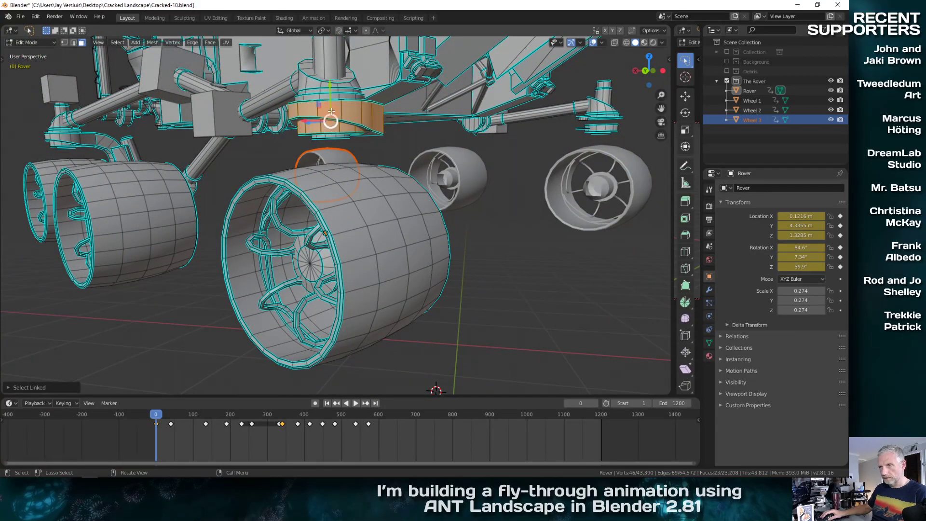
middle_drag(329, 106, 348, 107)
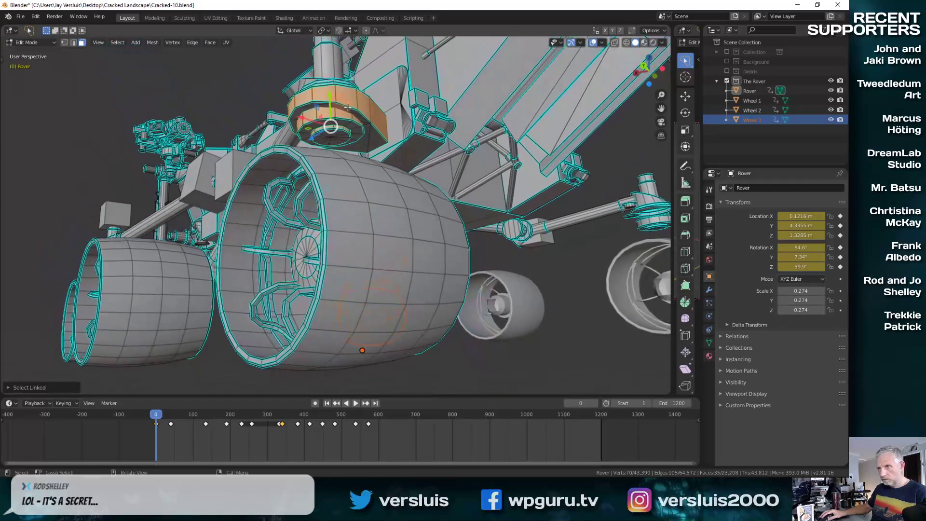
key(l)
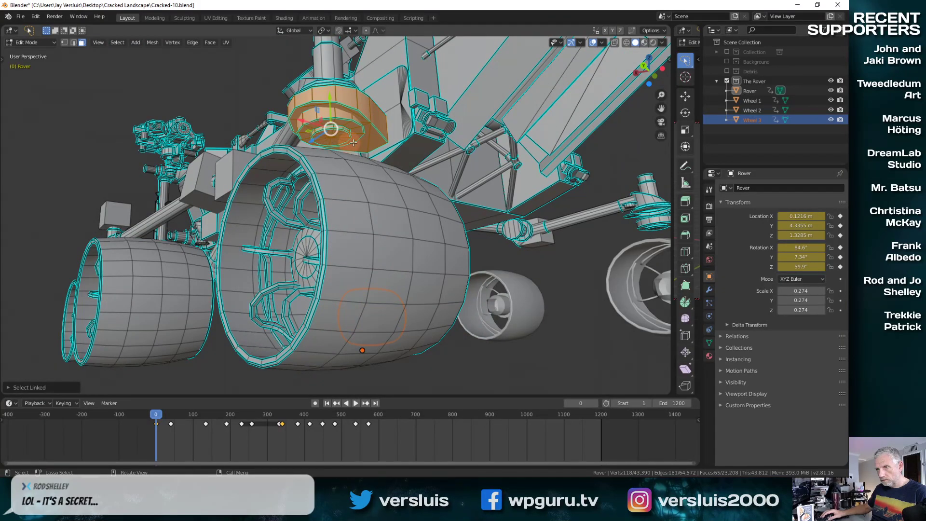
middle_drag(353, 143, 478, 246)
key(h)
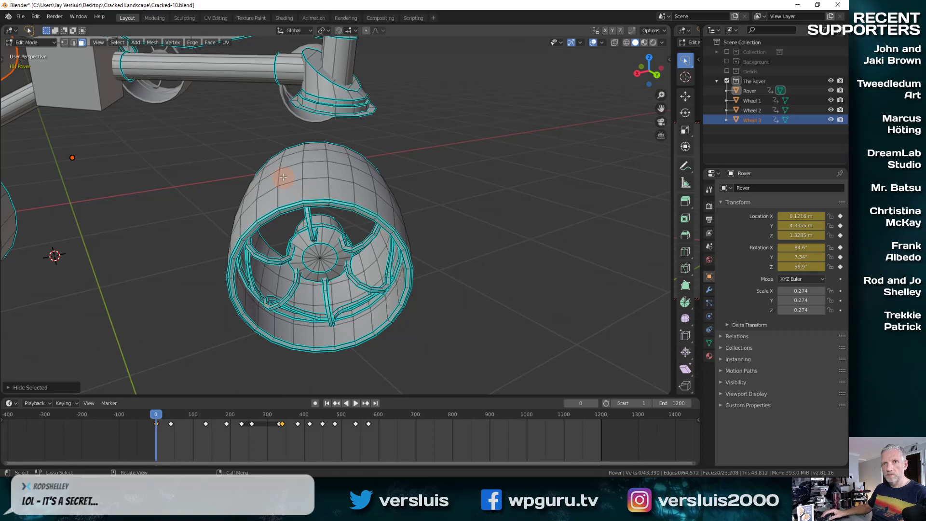
In wireframe, lasso-select the wheel and separate it into its own object.
key(z)
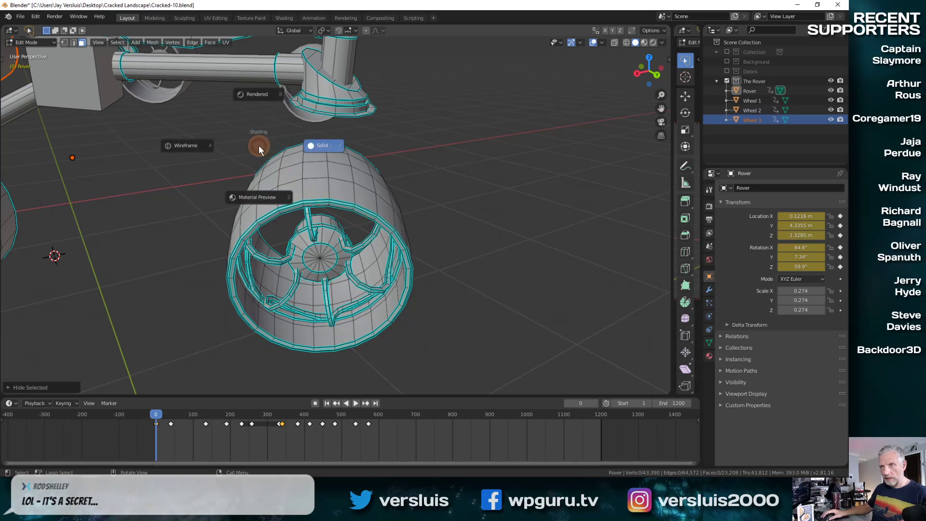
click(193, 145)
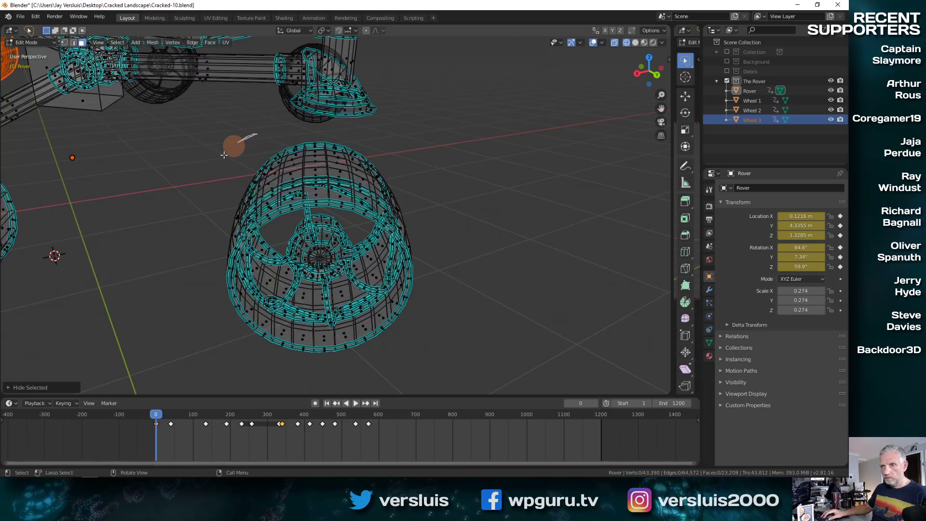
mouse_move(224, 155)
mouse_down()
mouse_move(198, 344)
mouse_move(286, 372)
mouse_move(372, 370)
mouse_move(462, 302)
mouse_move(450, 200)
mouse_move(326, 133)
mouse_up()
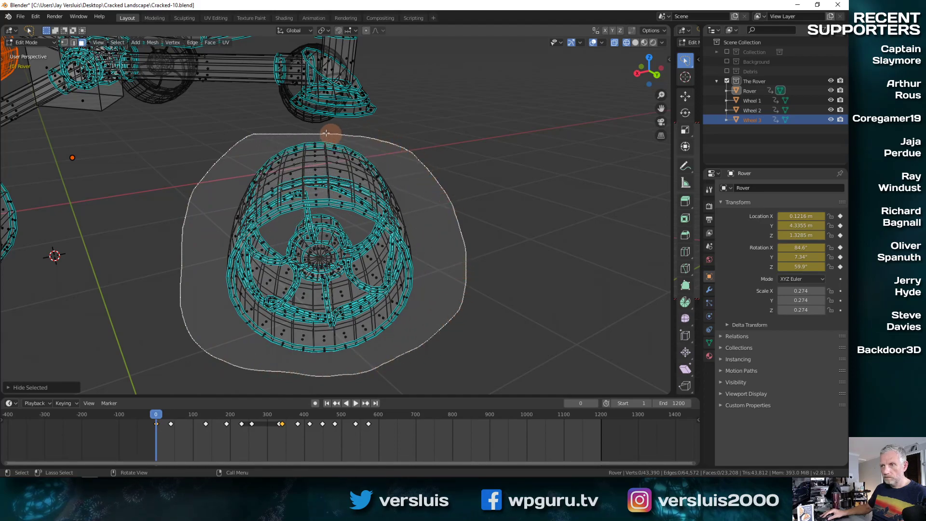
drag(270, 134, 272, 137)
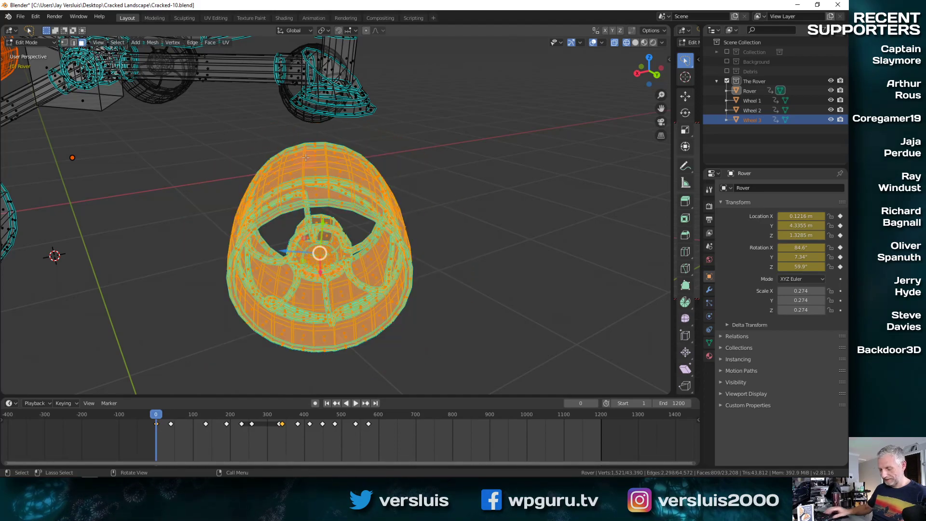
key(p)
click(305, 158)
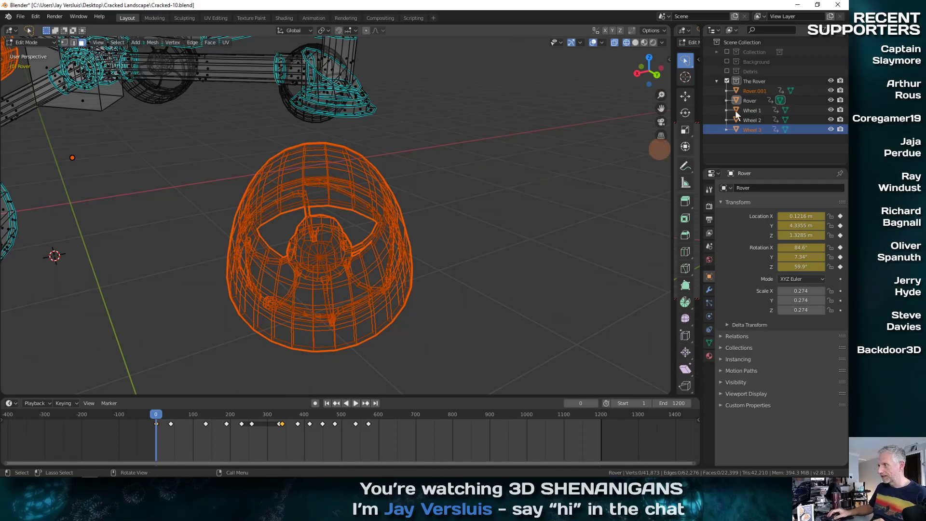
Rename the new Rover.001 object to 'Wheel 4' in the Outliner.
double_click(752, 91)
text(Wh)
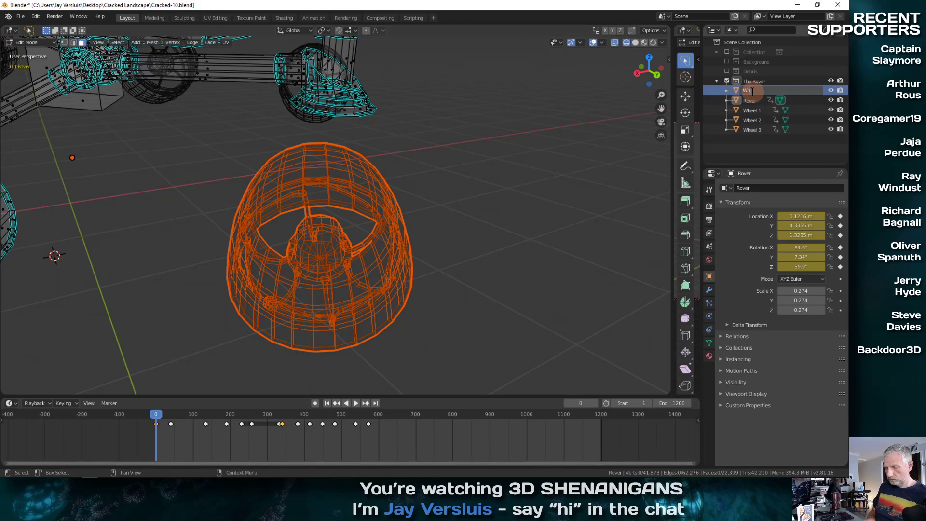
text(eel 4)
key(Return)
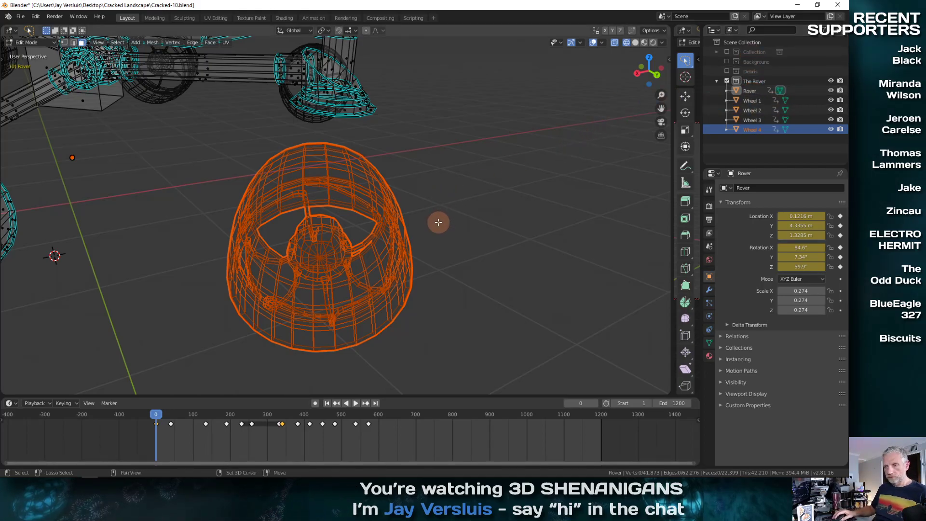
middle_drag(438, 222, 244, 215)
Clear the mesh selection and switch the viewport to Solid shading.
scroll(243, 216, down, 5)
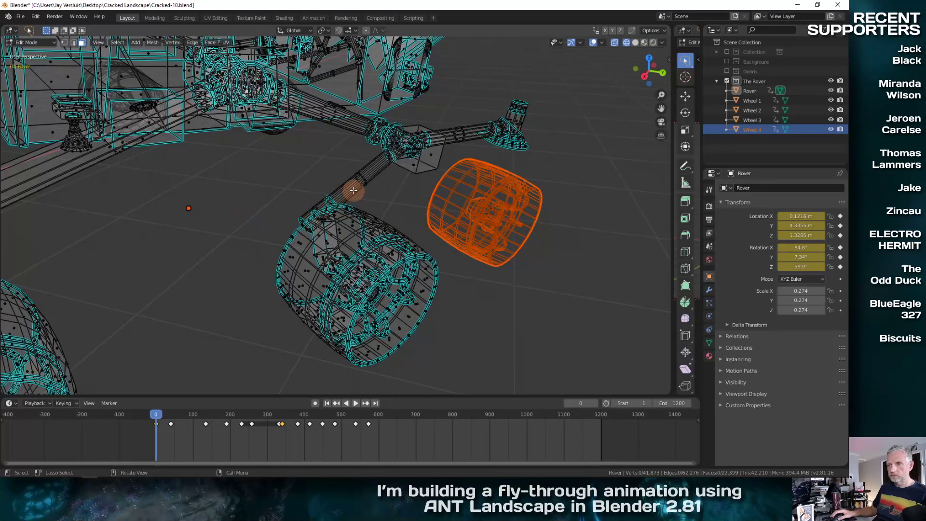
key(a)
key(alt+a)
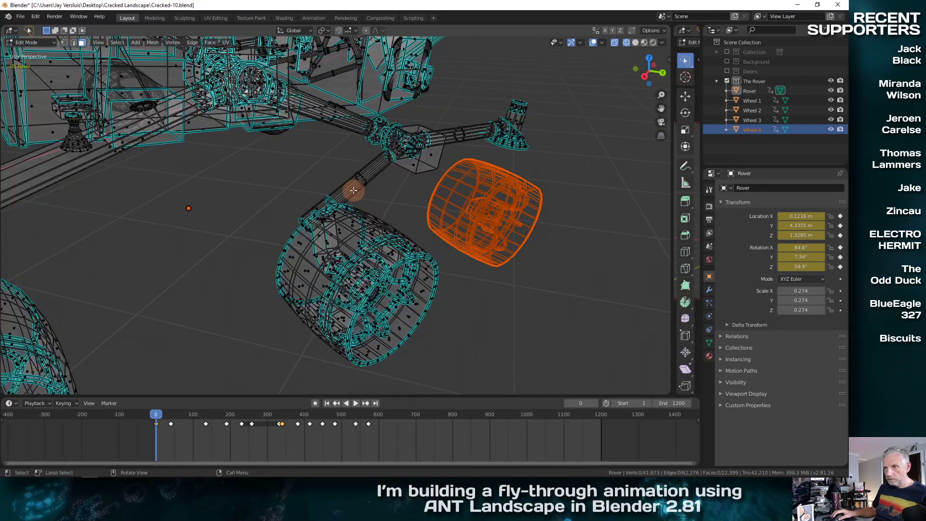
scroll(353, 190, up, 4)
middle_drag(354, 191, 347, 195)
scroll(350, 193, down, 4)
key(z)
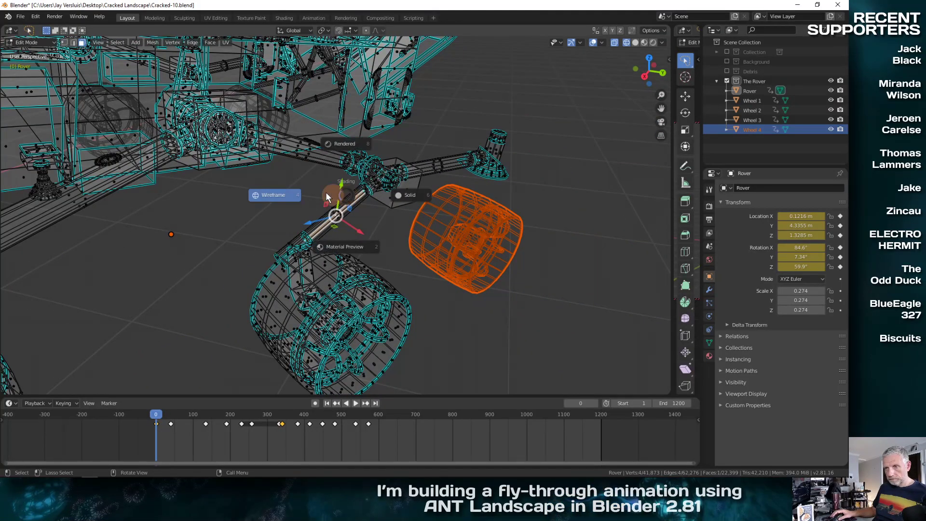
click(408, 195)
mouse_move(409, 195)
middle_down()
mouse_move(346, 226)
mouse_move(297, 232)
mouse_move(475, 192)
middle_up()
Select the linked strut, cube piece and lower bent strut, then hide them.
key(l)
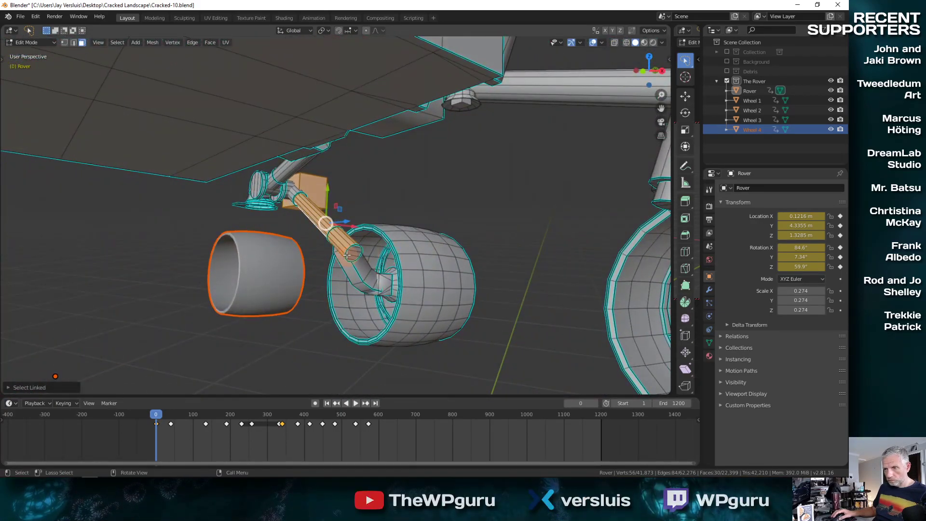
key(l)
middle_drag(359, 271, 579, 255)
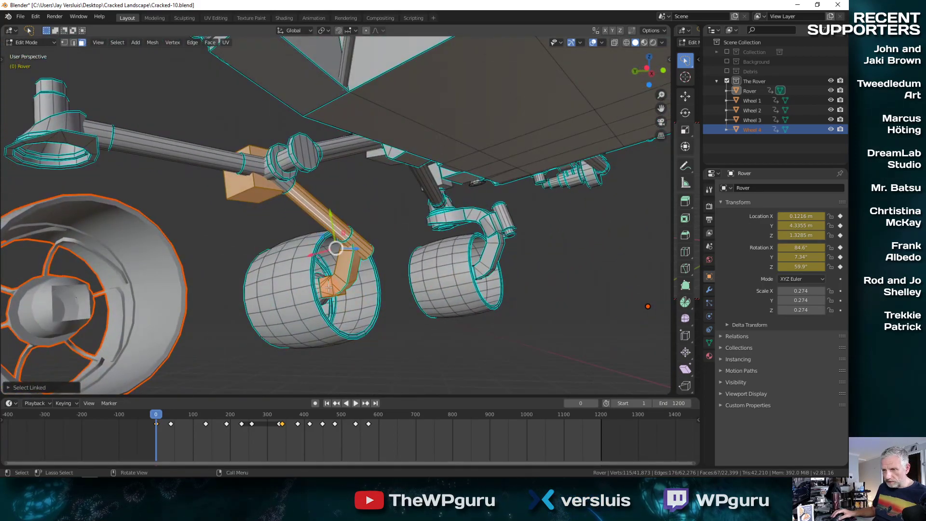
middle_drag(328, 288, 135, 299)
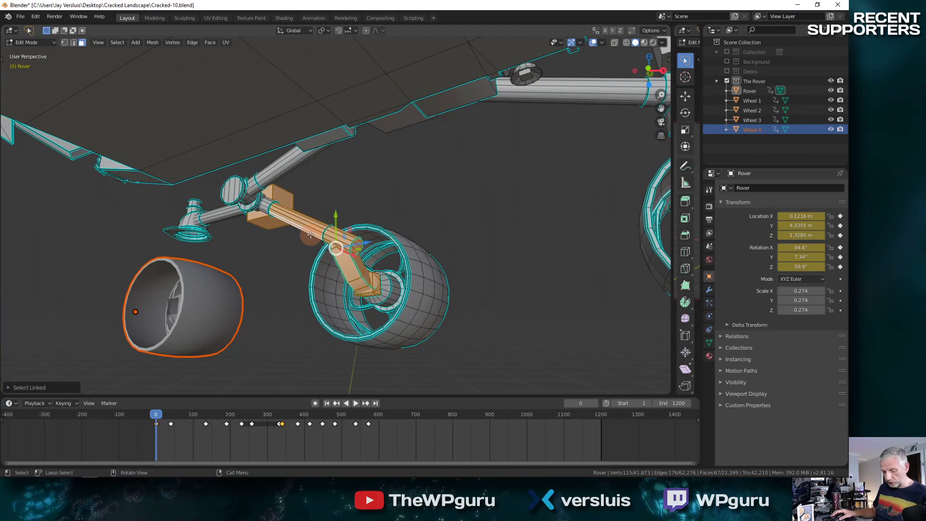
key(h)
middle_drag(310, 235, 92, 266)
key(h)
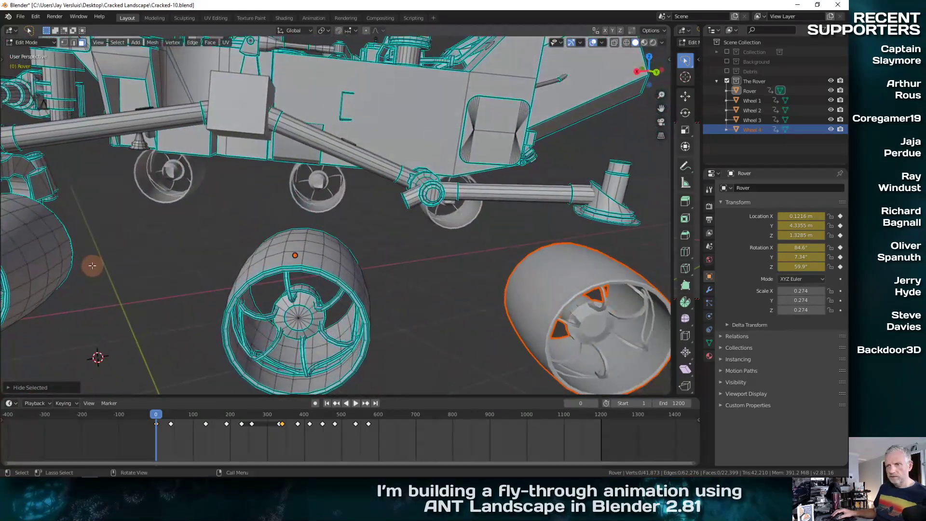
middle_drag(176, 287, 230, 244)
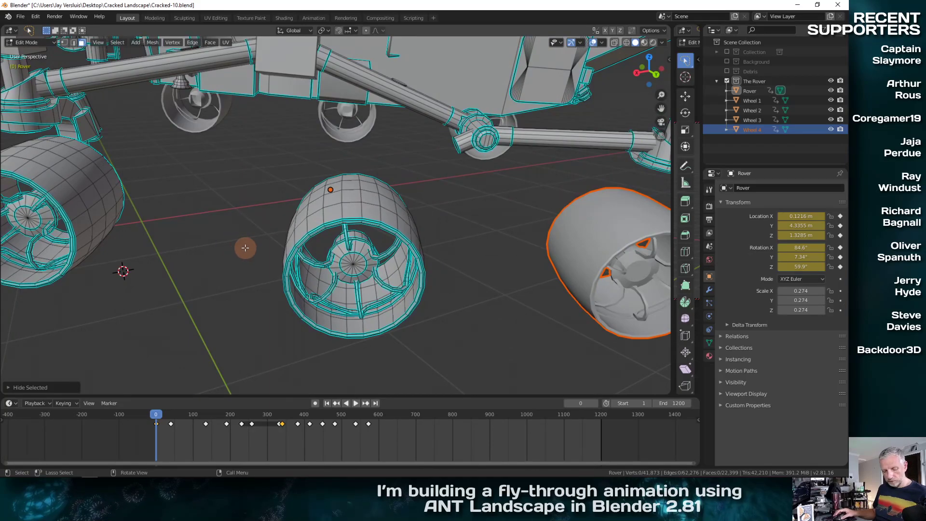
In wireframe, lasso-select the centre wheel and separate it into its own object.
key(z)
click(181, 246)
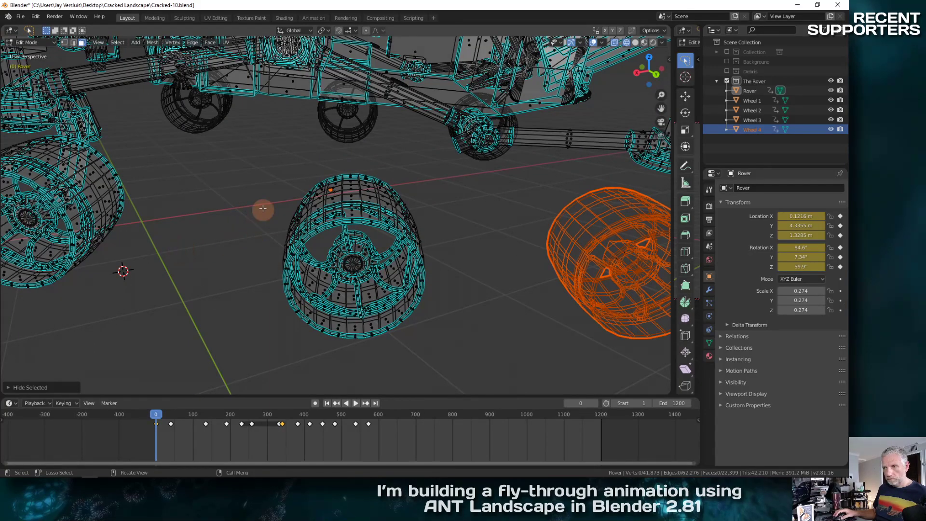
mouse_move(284, 161)
mouse_down()
mouse_move(266, 308)
mouse_move(335, 352)
mouse_move(437, 341)
mouse_move(453, 257)
mouse_move(420, 181)
mouse_move(392, 155)
mouse_move(290, 159)
mouse_up()
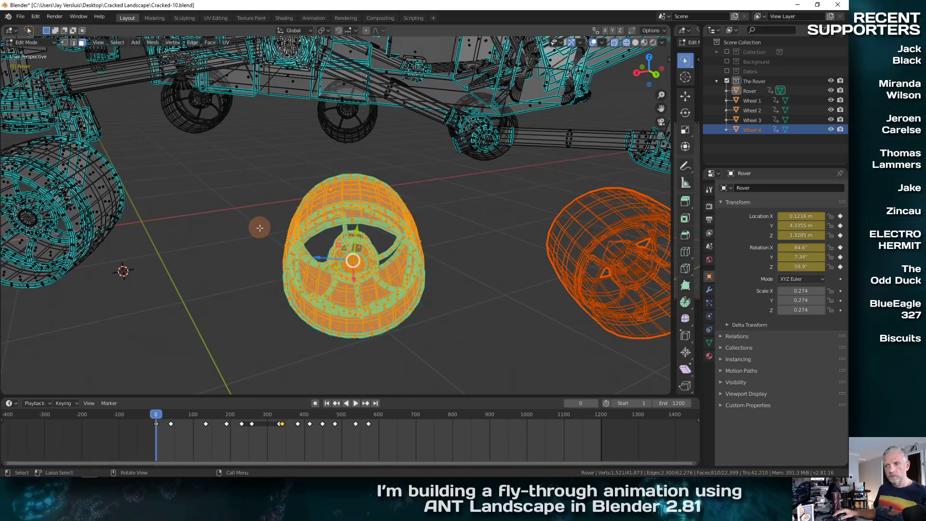
middle_drag(262, 252, 278, 236)
key(p)
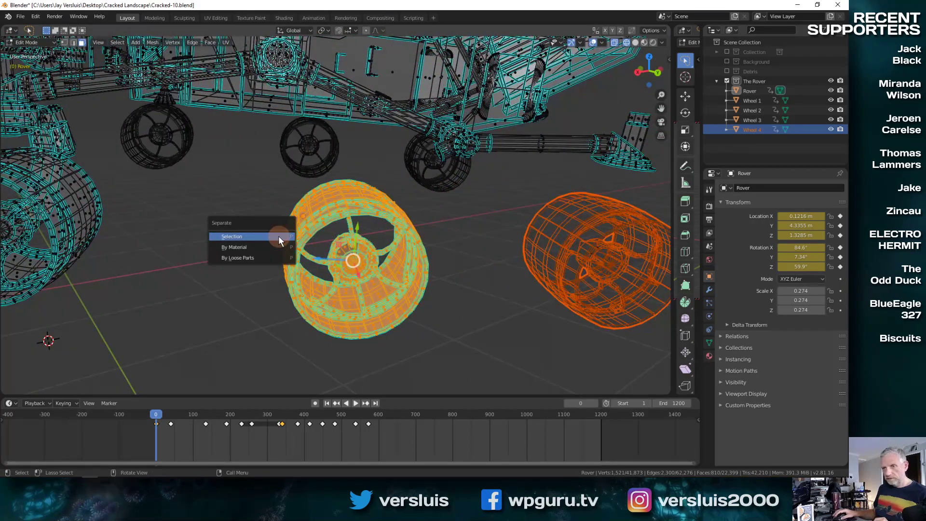
click(279, 236)
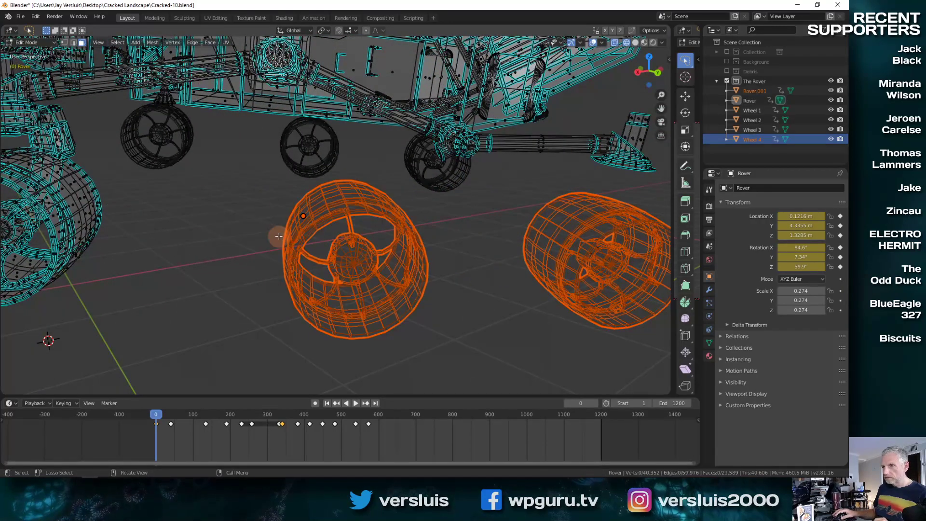
Rename the new Rover.001 object to 'Wheel 5' in the Outliner.
click(755, 91)
text(Wheel)
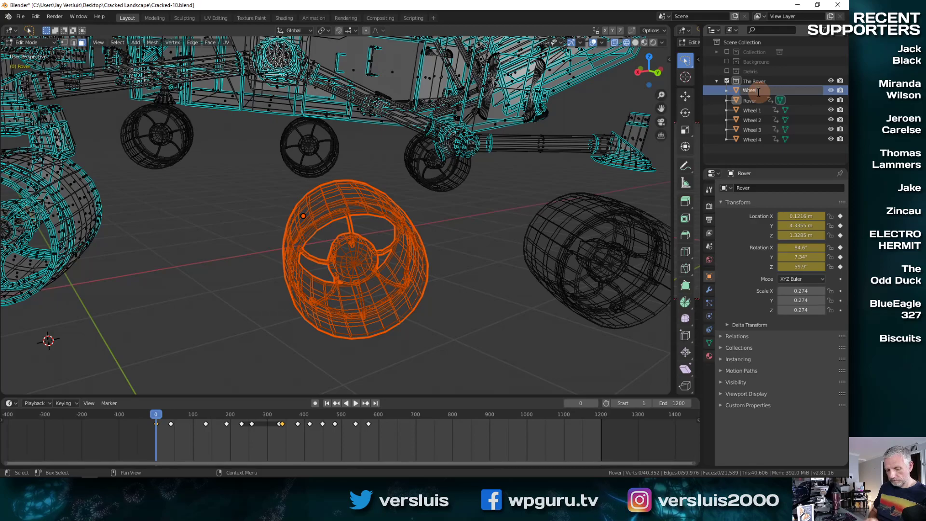
text( 5)
key(Return)
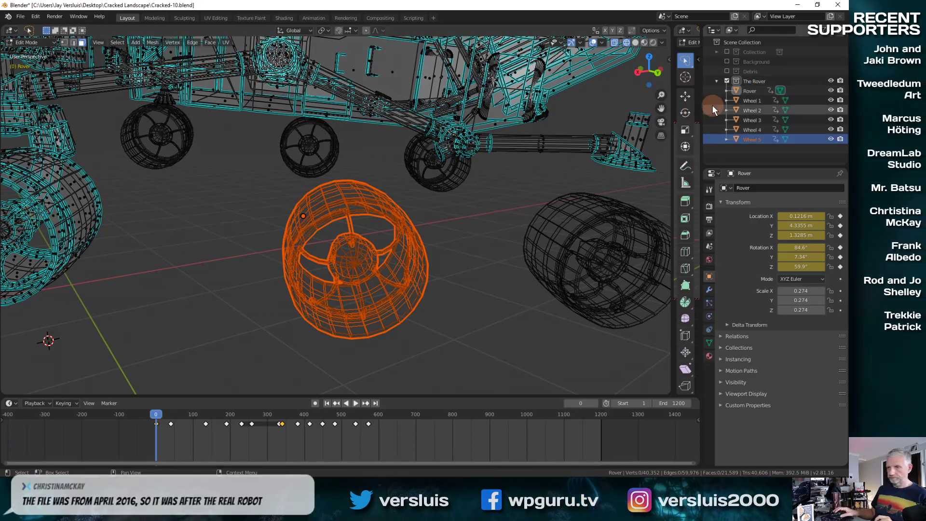
mouse_move(231, 270)
middle_down()
mouse_move(434, 210)
mouse_move(376, 322)
mouse_move(388, 249)
mouse_move(358, 218)
mouse_move(333, 214)
mouse_move(324, 226)
mouse_move(338, 212)
mouse_move(376, 209)
mouse_move(378, 218)
mouse_move(330, 212)
mouse_move(343, 202)
middle_up()
Switch to Solid shading and select linked pieces of the last wheel's arm and cylinder.
scroll(378, 218, down, 2)
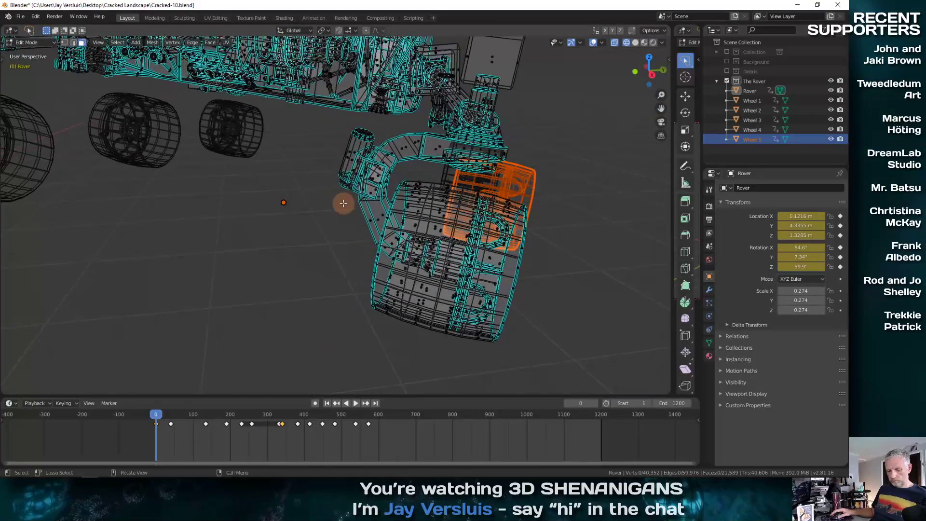
key(z)
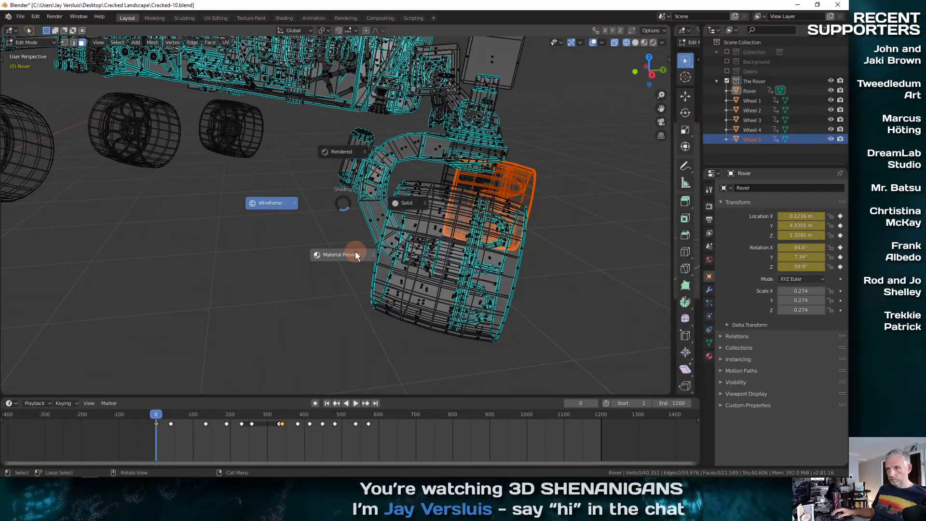
click(406, 203)
mouse_move(407, 203)
middle_down()
mouse_move(331, 231)
mouse_move(356, 231)
mouse_move(498, 163)
middle_up()
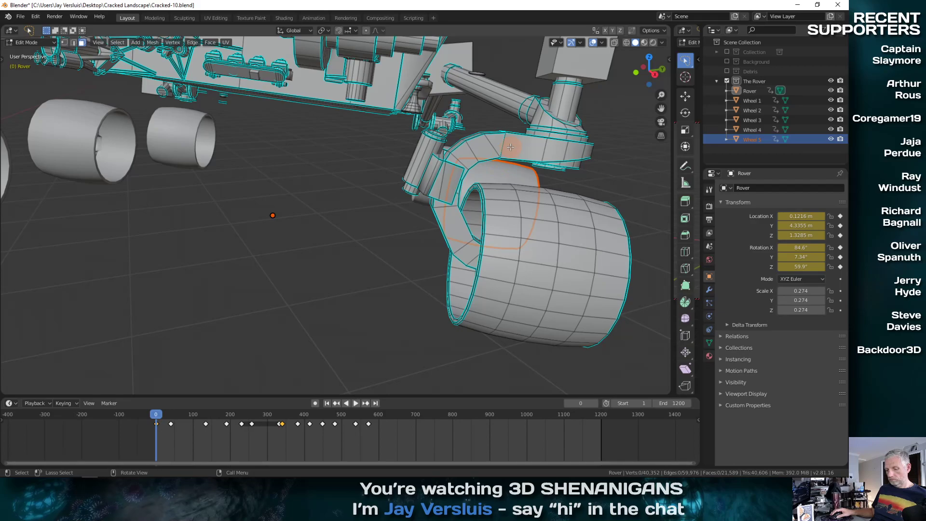
key(l)
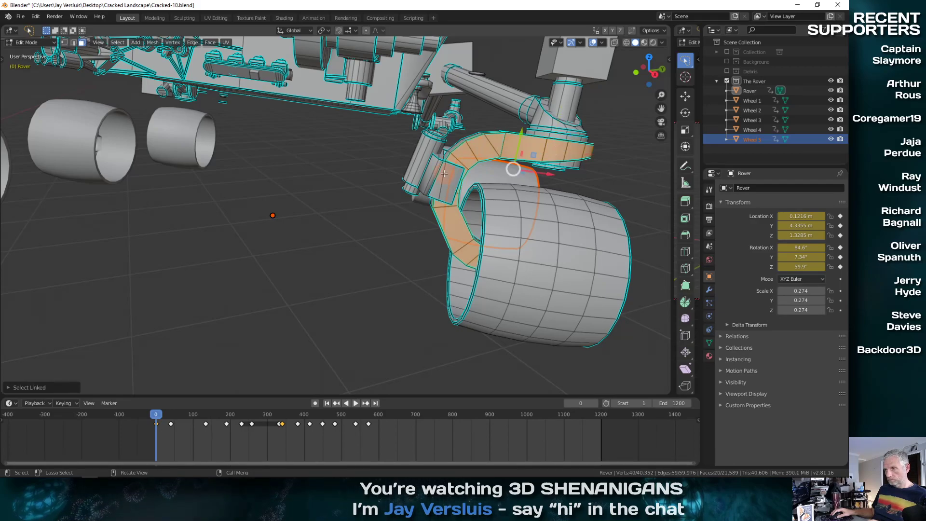
key(l)
key(l)
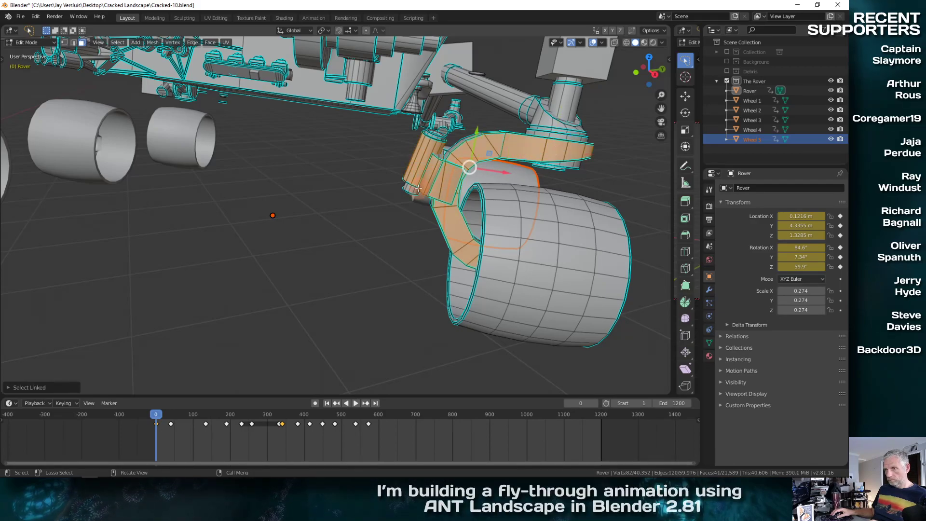
key(l)
middle_drag(430, 131, 455, 168)
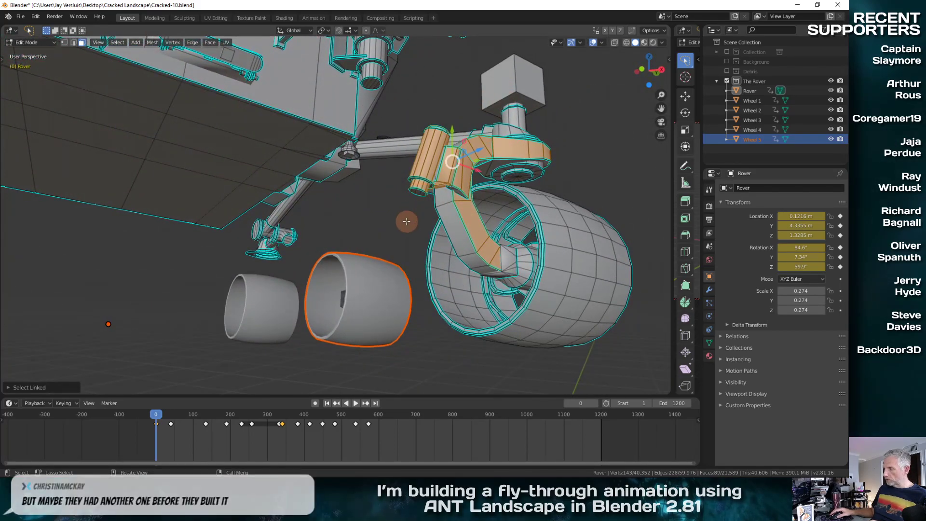
Add more arm pieces, the inner ring and the arm ring, then hide them.
middle_drag(411, 226, 432, 172)
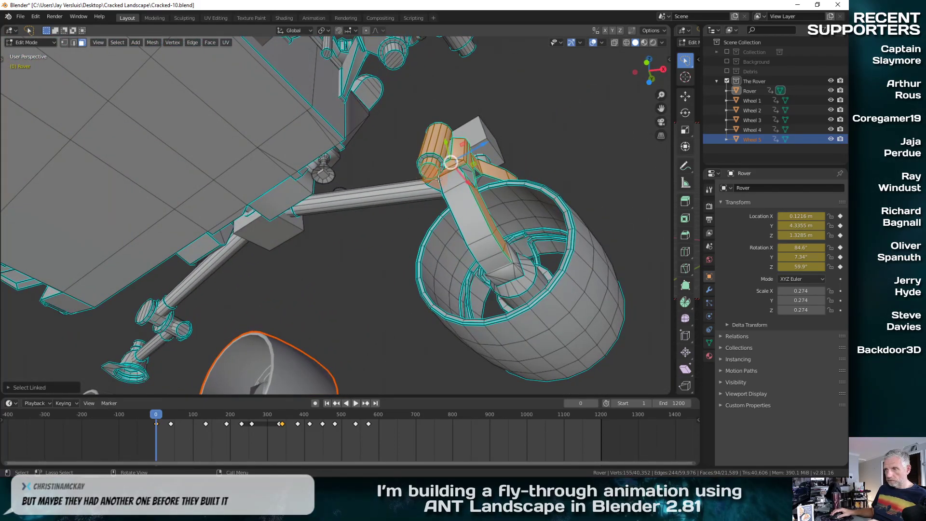
middle_drag(461, 205, 600, 218)
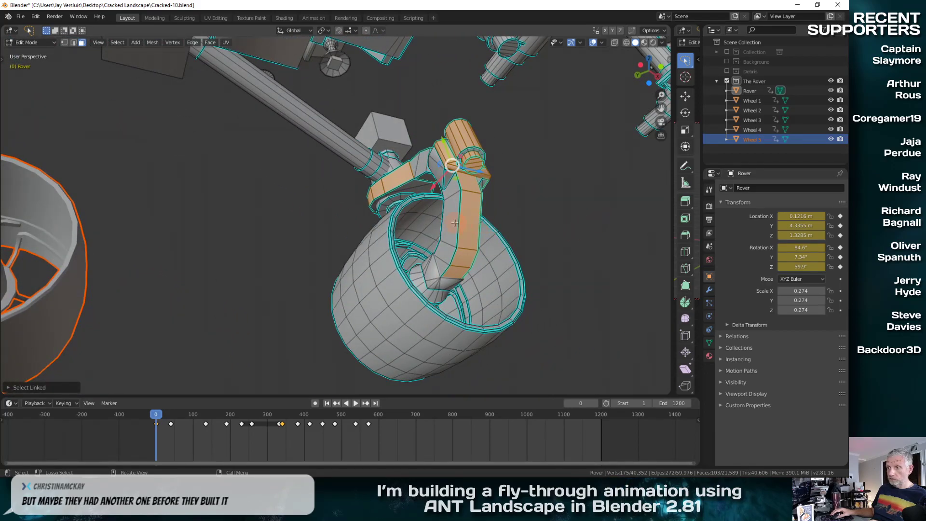
middle_drag(454, 228, 481, 208)
key(l)
scroll(501, 252, up, 5)
scroll(501, 252, down, 5)
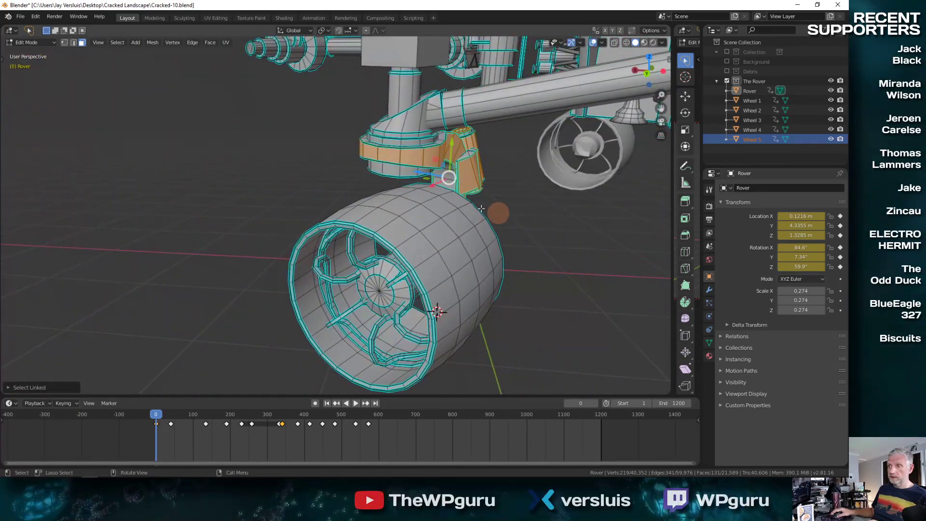
middle_drag(388, 168, 415, 131)
key(l)
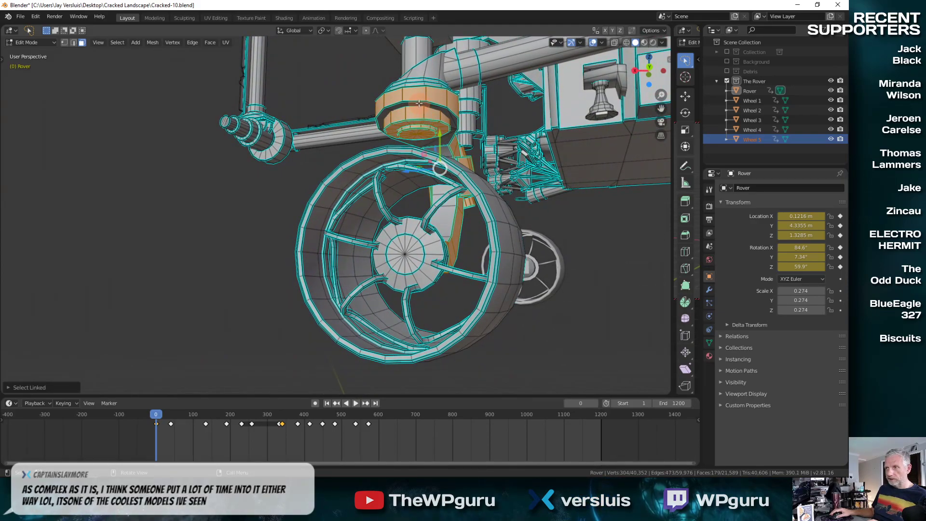
key(l)
middle_drag(419, 105, 399, 150)
key(l)
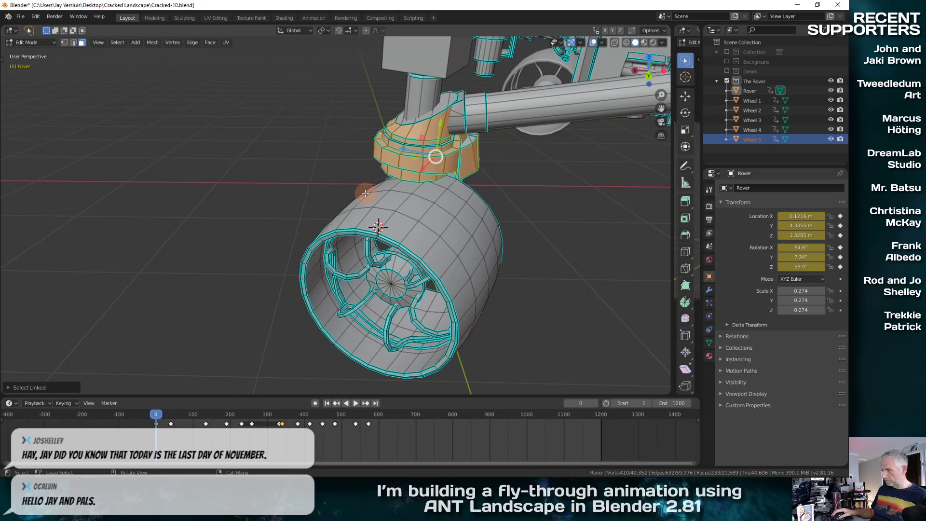
key(h)
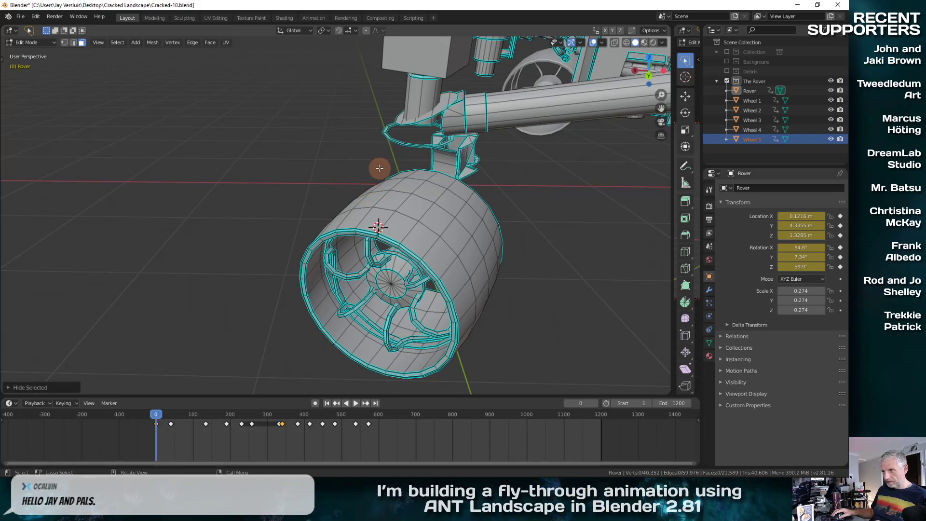
Select the arm block, remaining ring and small ring pieces, then hide them.
middle_drag(380, 168, 612, 198)
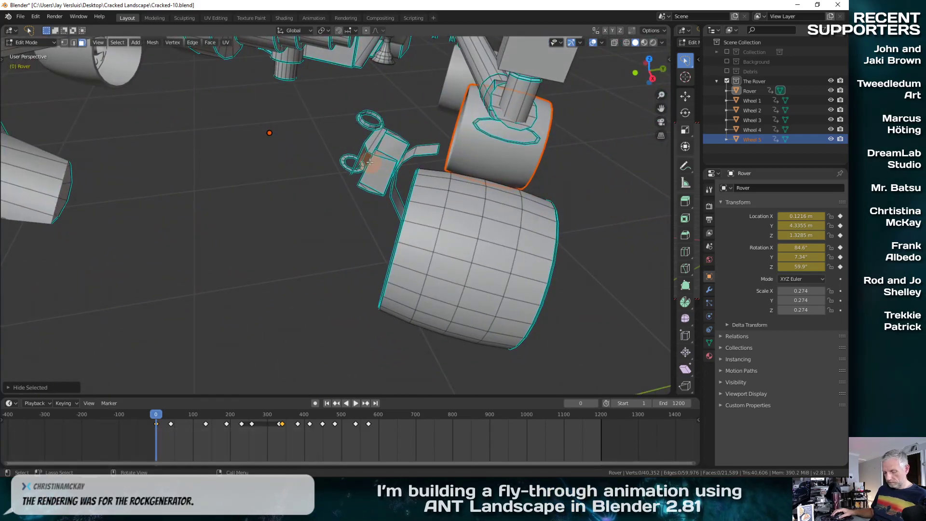
key(l)
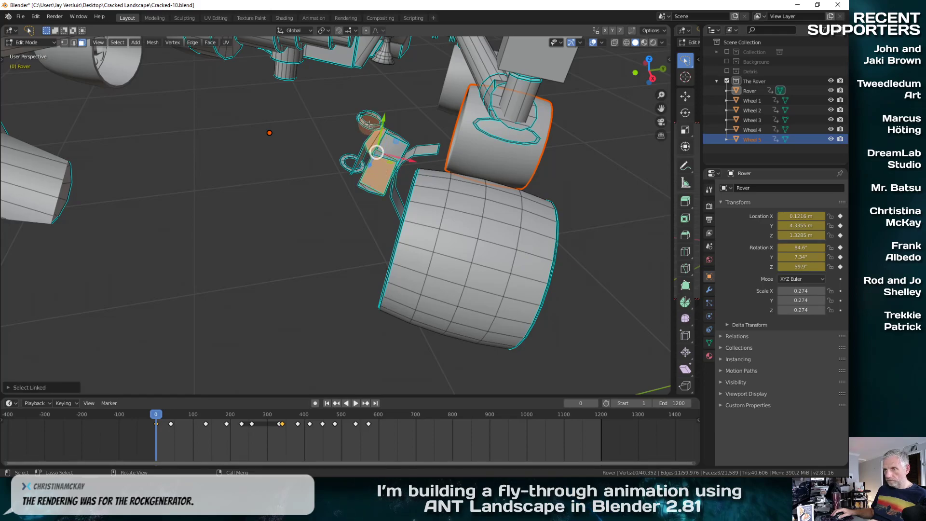
middle_drag(348, 163, 375, 150)
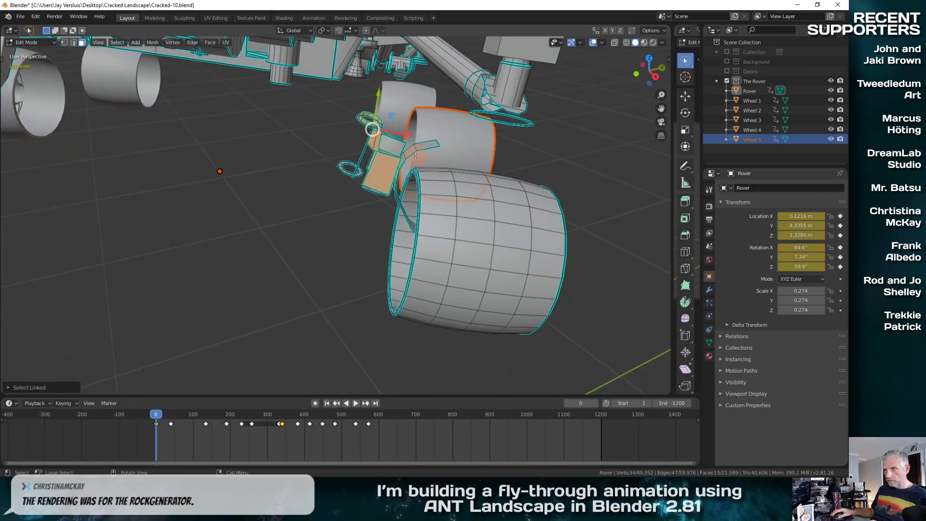
key(l)
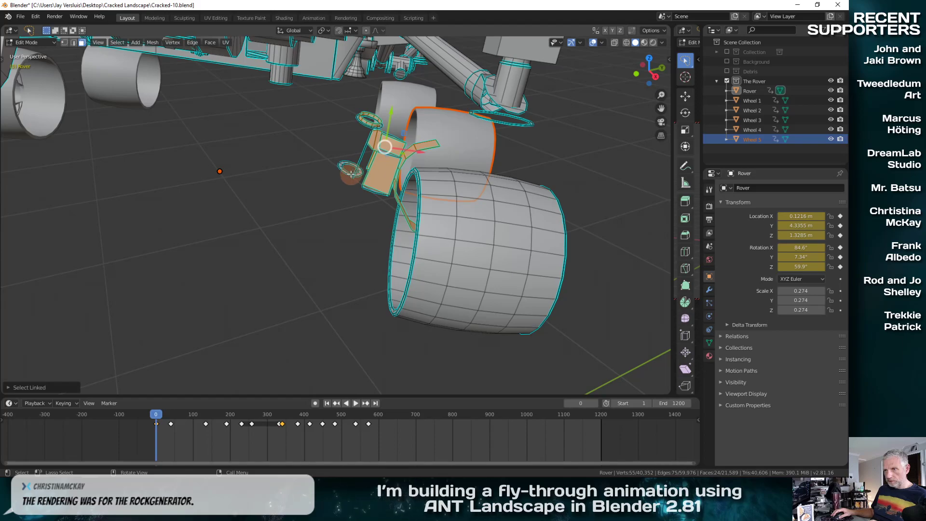
key(l)
middle_drag(351, 174, 252, 224)
key(l)
key(h)
middle_drag(335, 137, 314, 162)
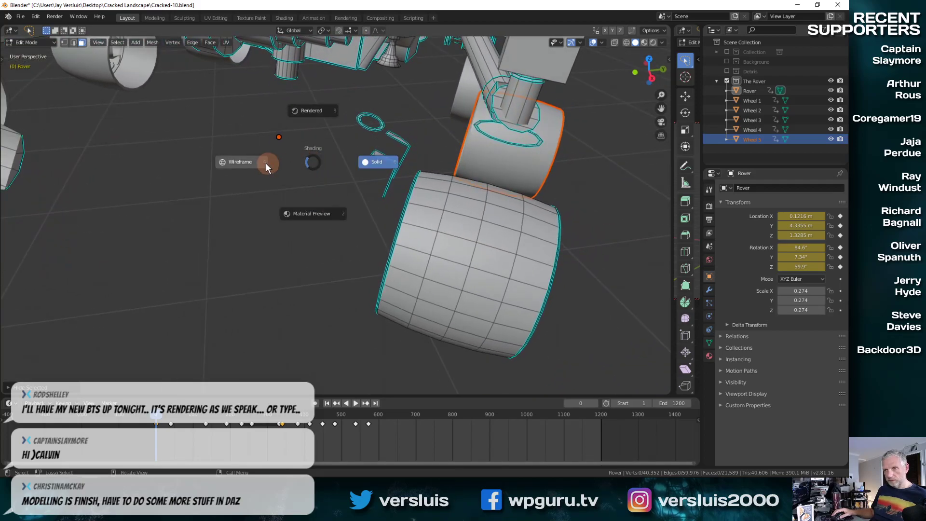
Switch to wireframe and hide the stray wire fragments near the wheel.
click(261, 161)
mouse_move(340, 104)
mouse_down()
mouse_move(334, 190)
mouse_move(372, 203)
mouse_move(395, 192)
mouse_move(418, 144)
mouse_move(411, 114)
mouse_move(384, 98)
mouse_up()
key(h)
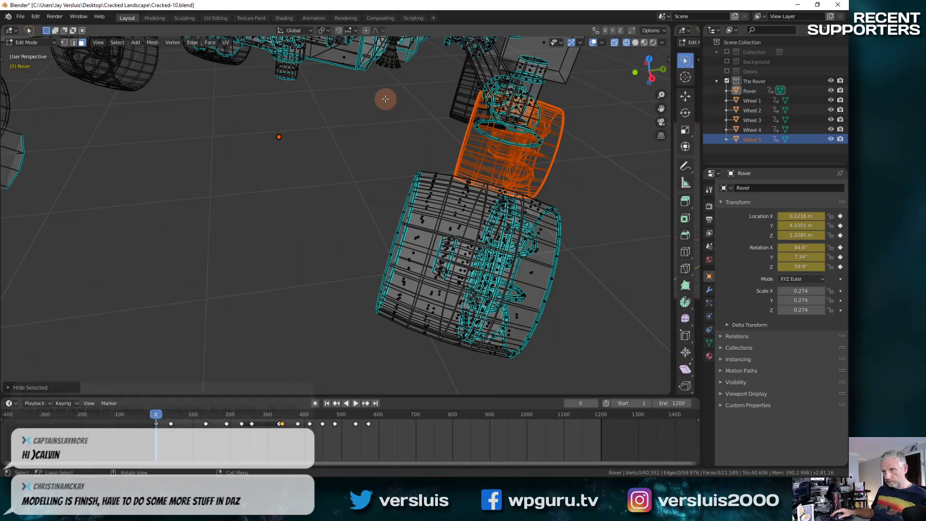
mouse_move(331, 157)
middle_down()
mouse_move(321, 170)
mouse_move(182, 103)
mouse_move(180, 118)
middle_up()
scroll(191, 172, down, 2)
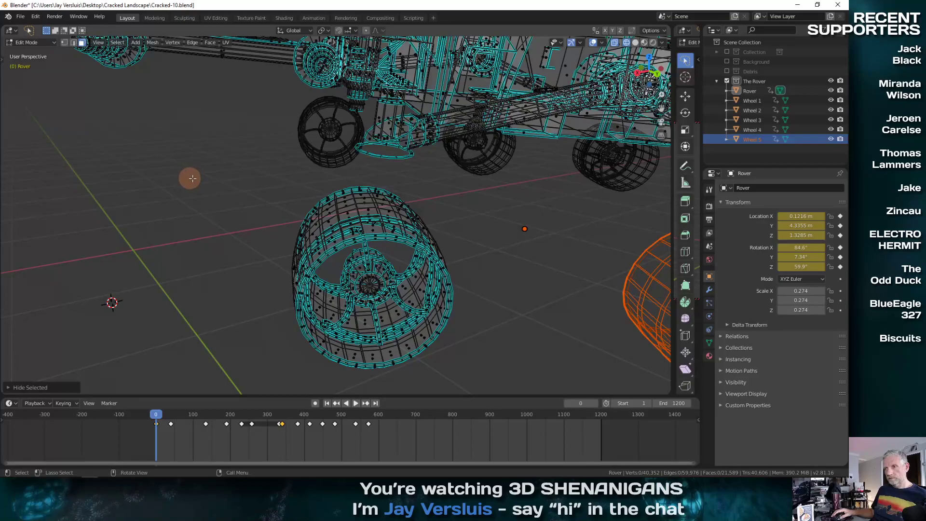
Separate the remaining wheel into its own object and rename it 'Wheel 6'.
mouse_move(296, 183)
mouse_down()
mouse_move(248, 321)
mouse_move(287, 367)
mouse_move(349, 379)
mouse_move(437, 369)
mouse_move(479, 302)
mouse_move(474, 226)
mouse_move(417, 179)
mouse_move(320, 177)
mouse_up()
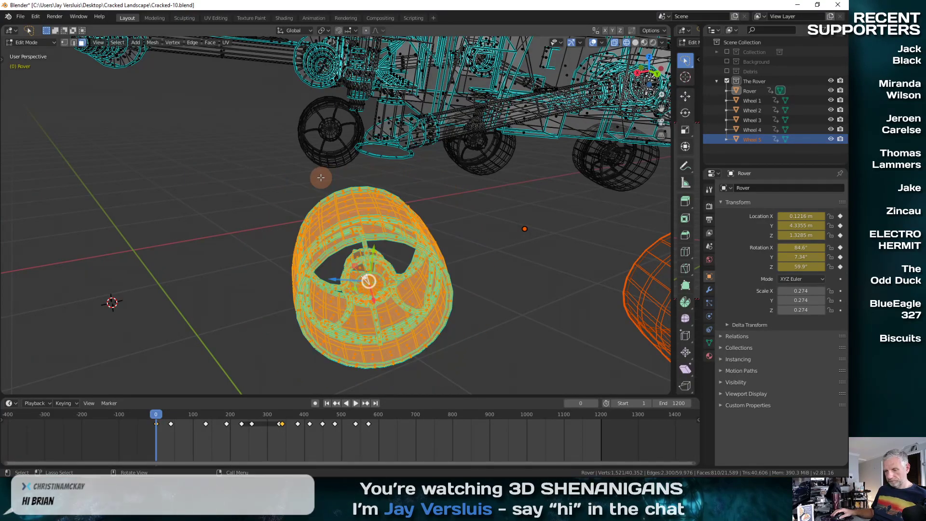
key(p)
click(321, 177)
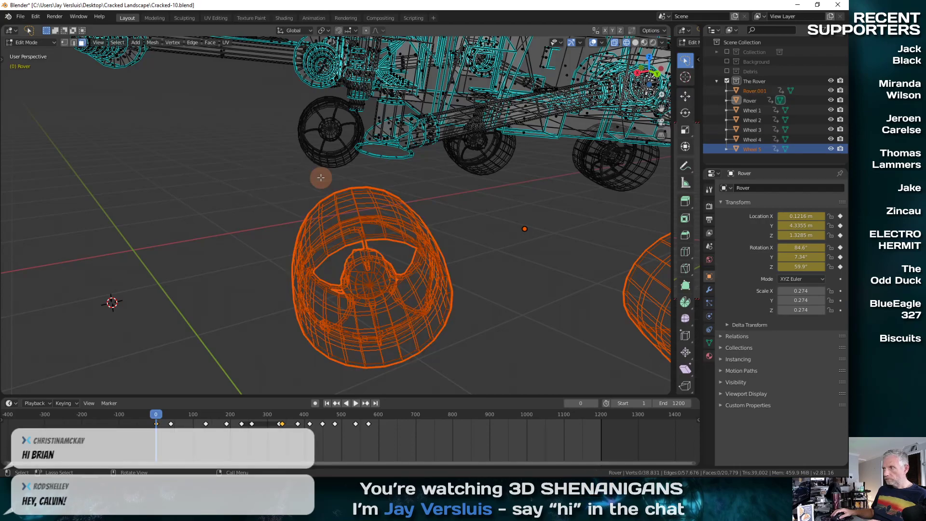
click(754, 90)
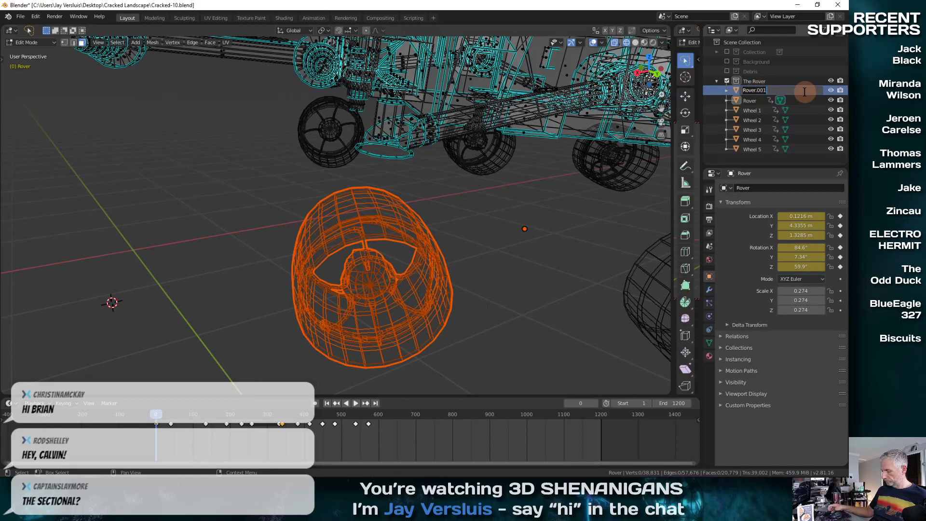
text(Wheel )
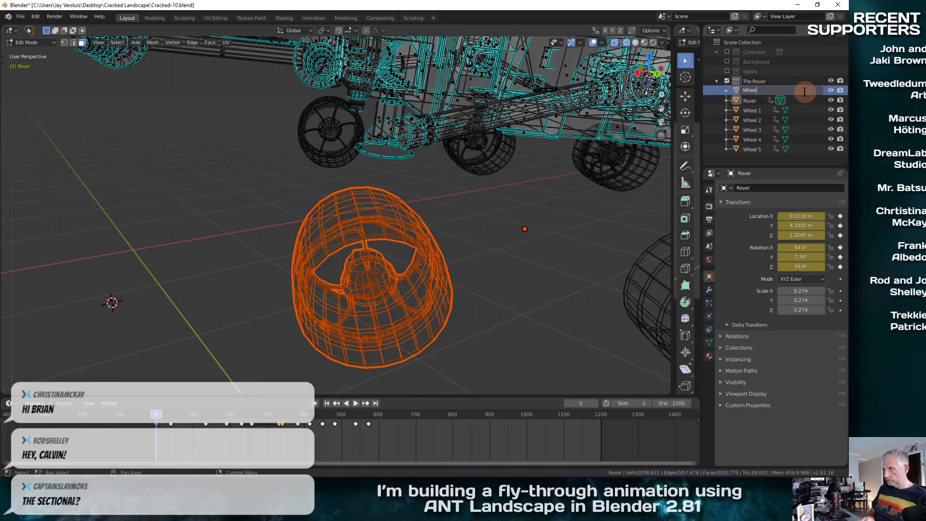
text(6)
key(Return)
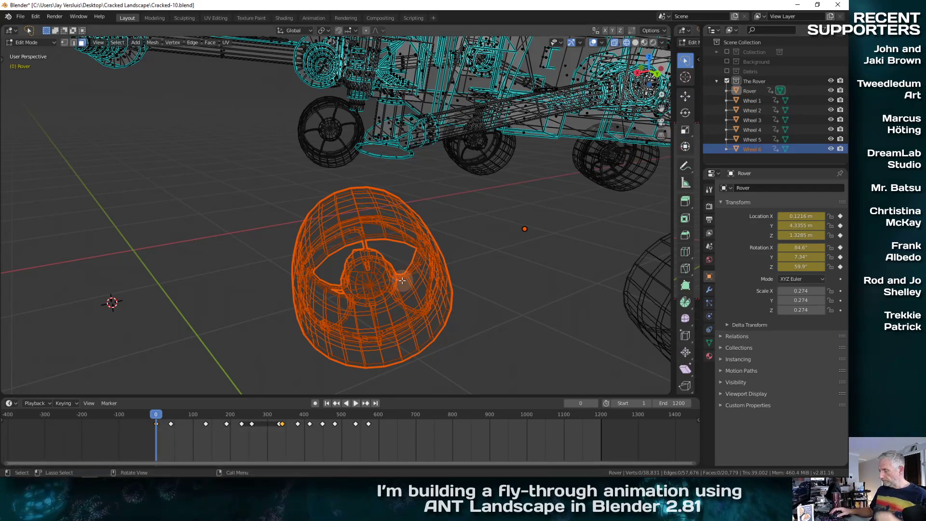
scroll(397, 286, up, 2)
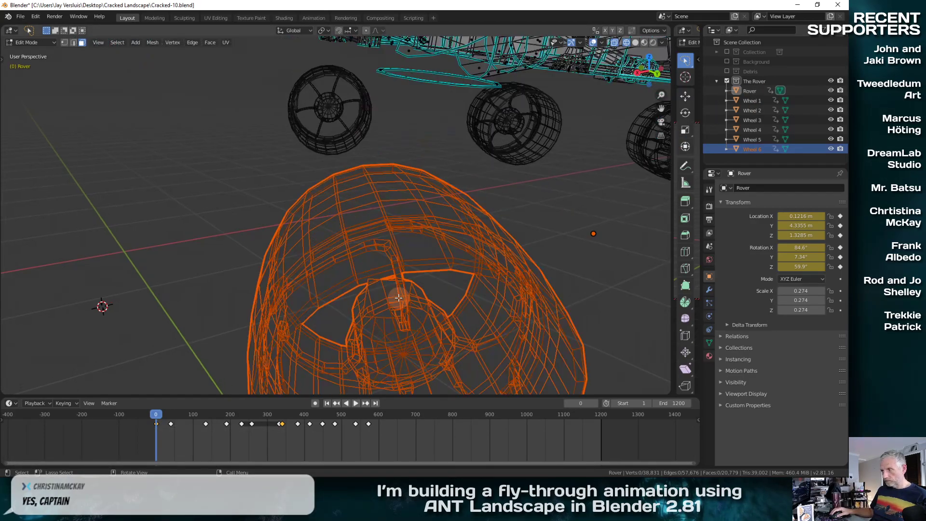
scroll(398, 297, down, 4)
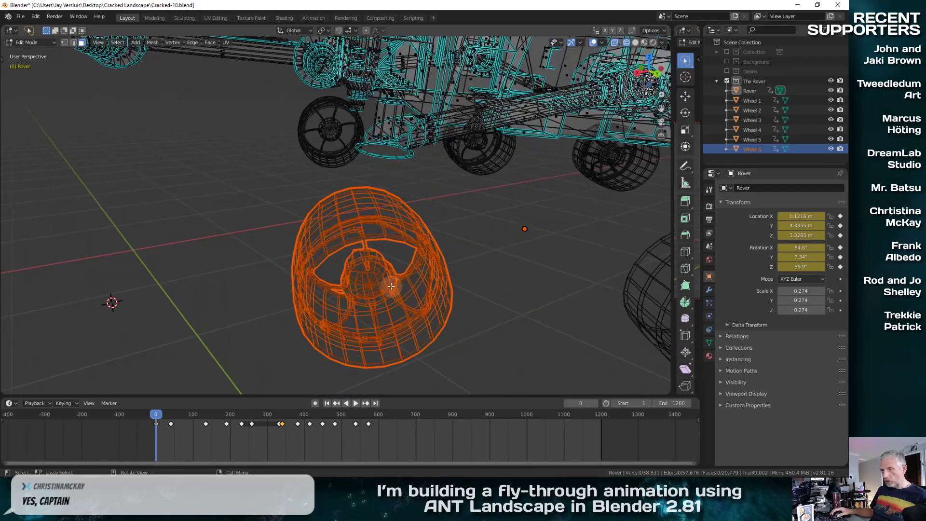
scroll(391, 286, down, 2)
scroll(394, 252, down, 4)
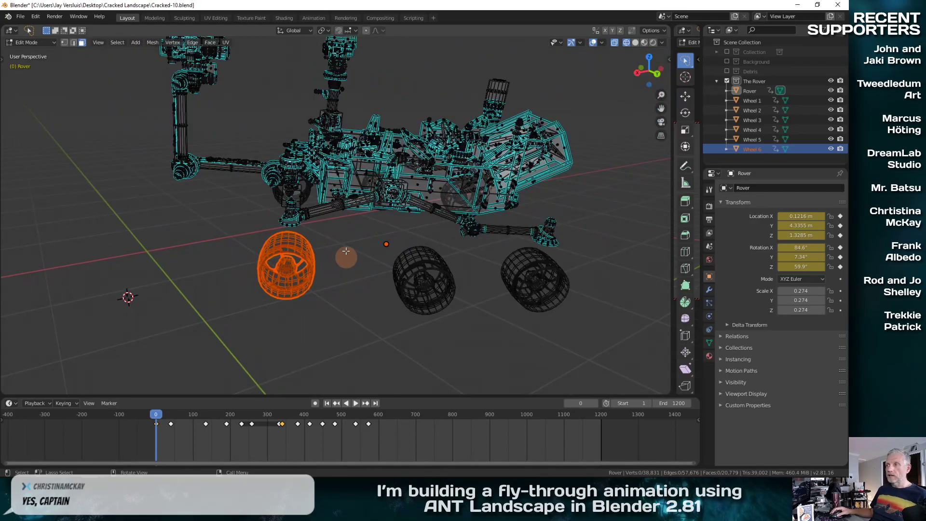
middle_drag(346, 250, 343, 256)
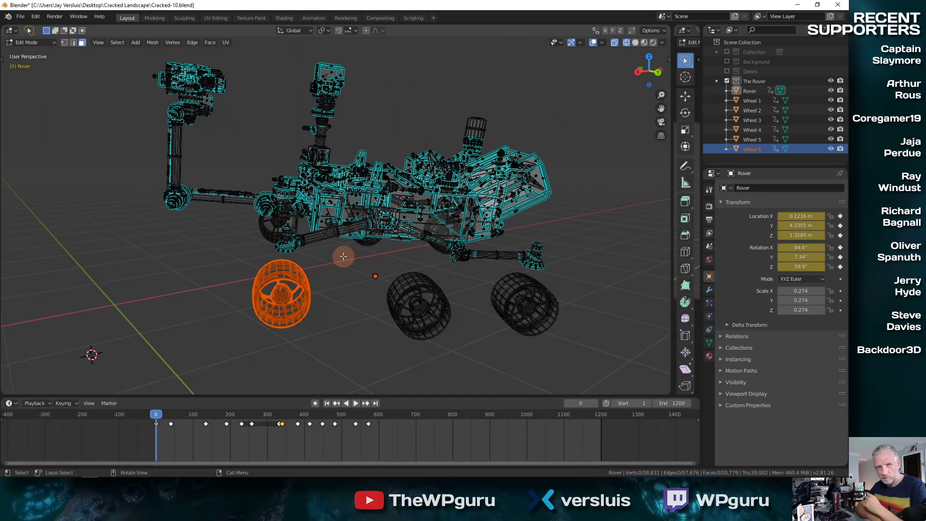
Run Mesh: Reveal Hidden (Alt+H) to bring back all hidden rover parts.
key(F3)
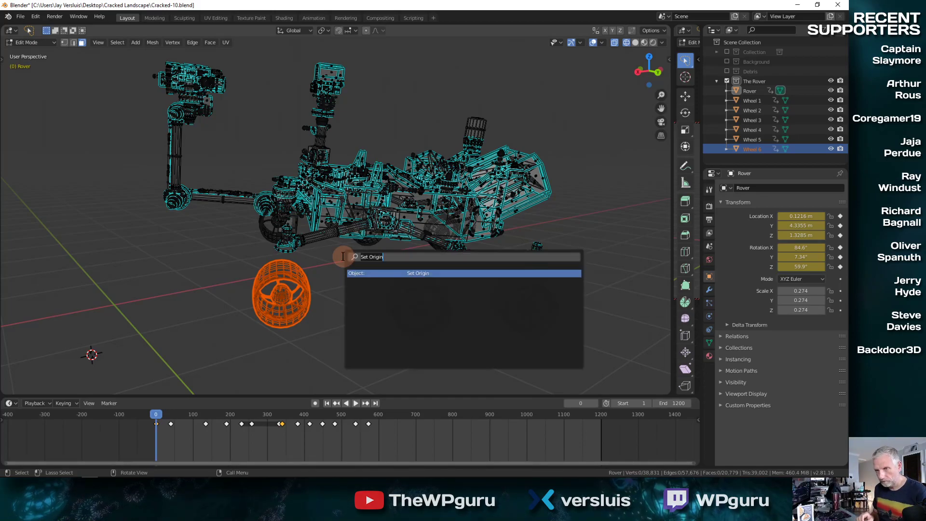
text(unh)
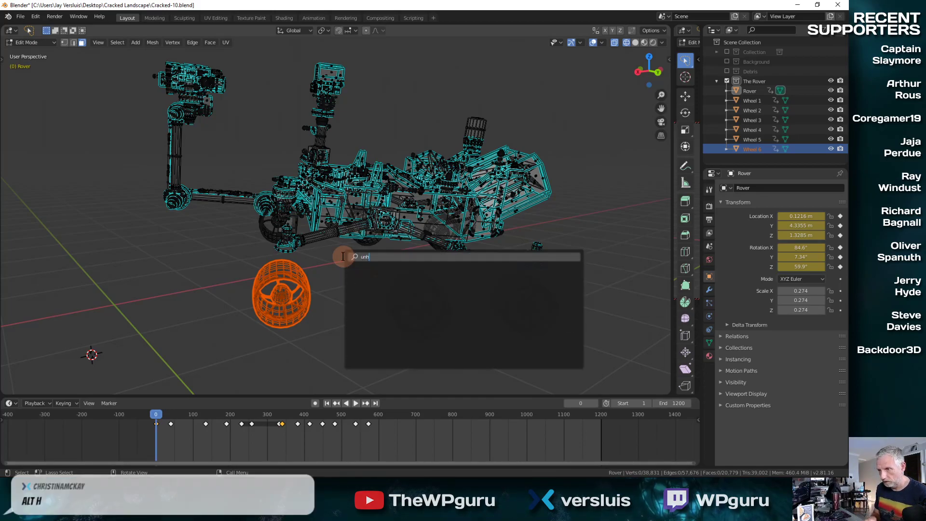
key(BackSpace)
key(BackSpace)
key(BackSpace)
text(hidde)
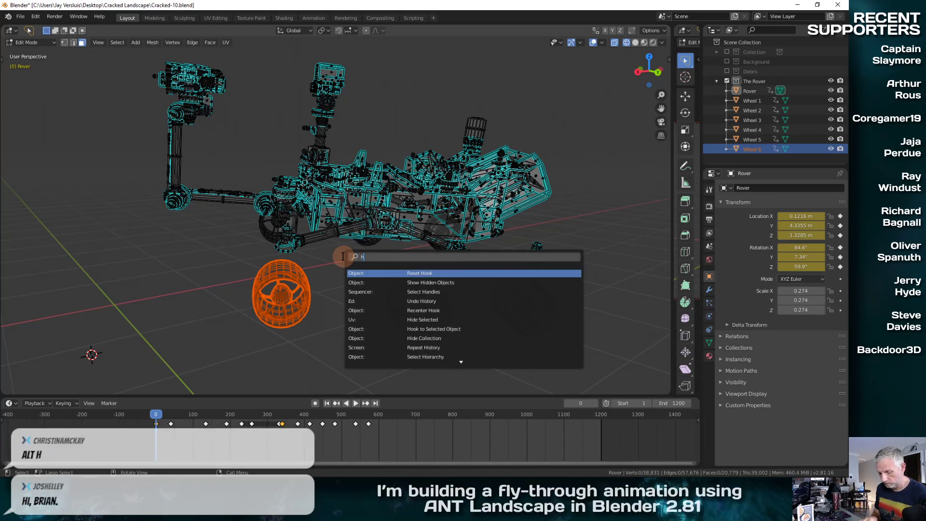
text(n)
key(Down)
key(Down)
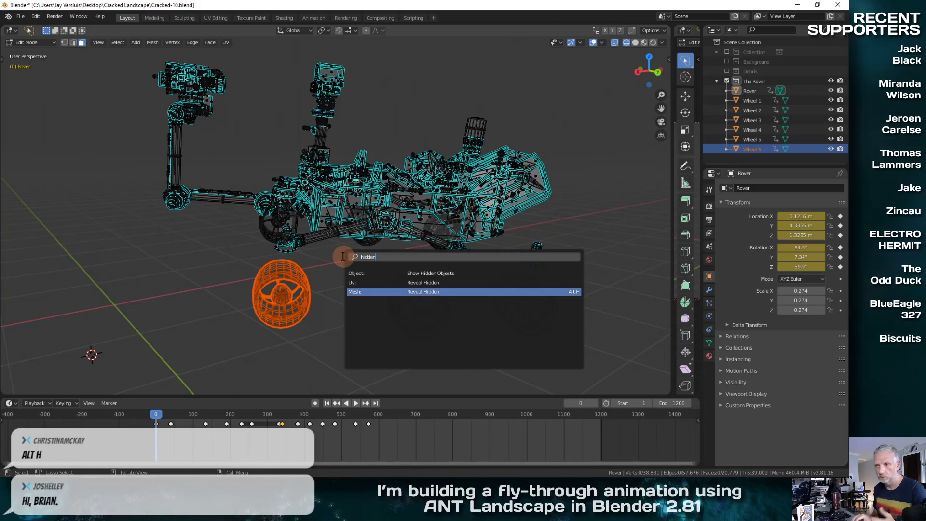
key(Return)
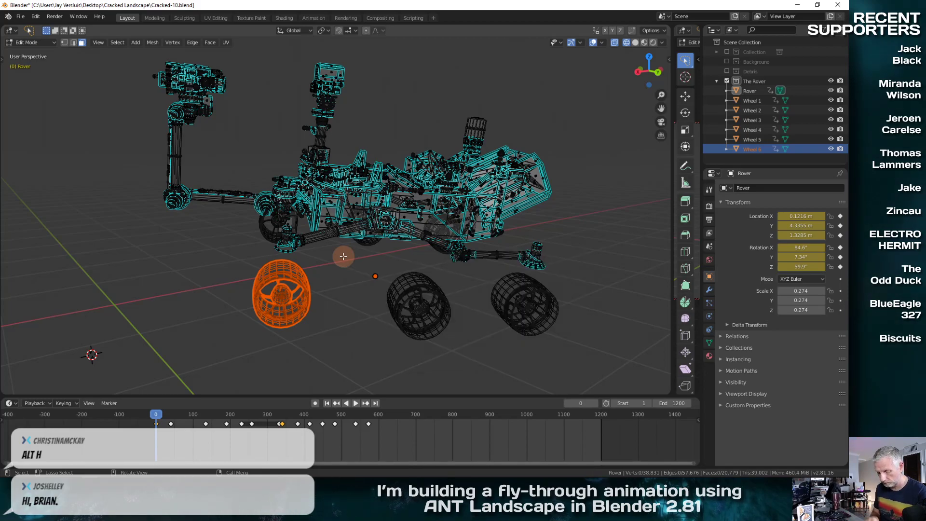
key(alt+h)
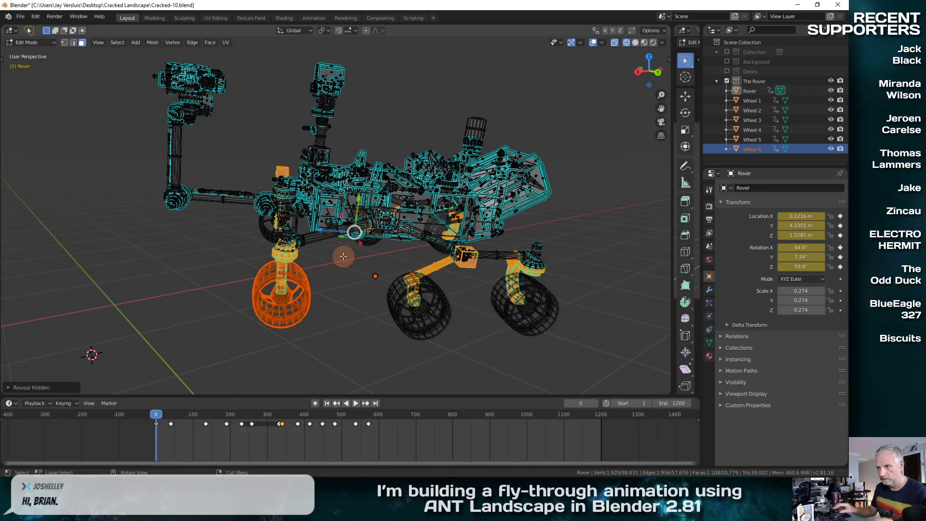
middle_drag(337, 240, 240, 224)
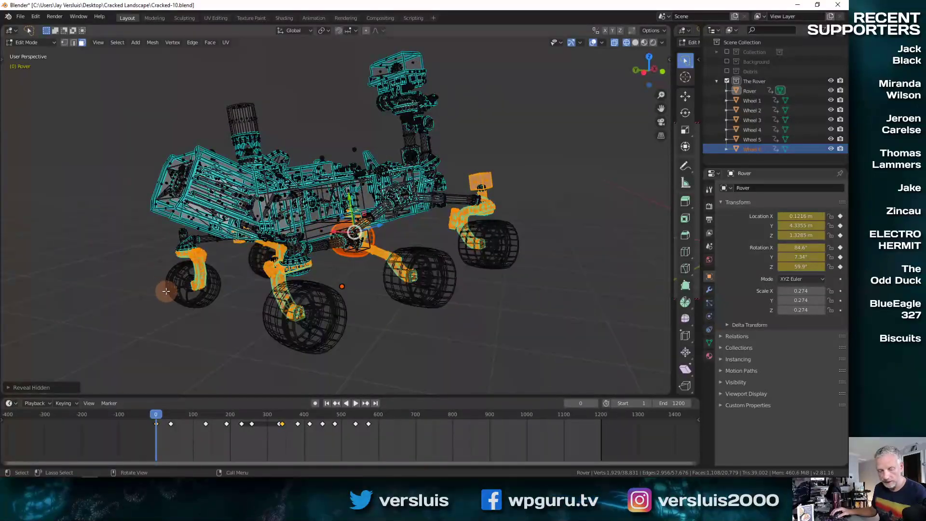
Preview the rover in Rendered shading, then return to Solid shading.
key(z)
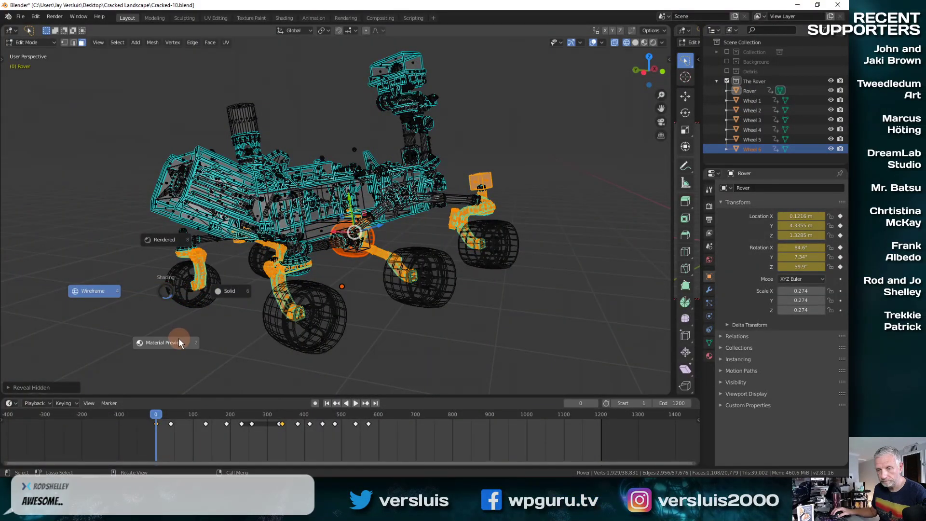
click(165, 239)
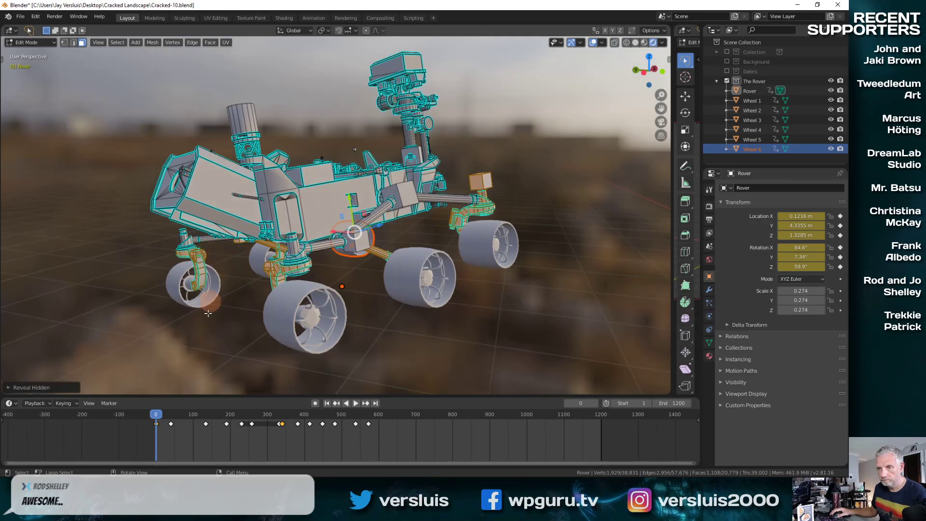
key(z)
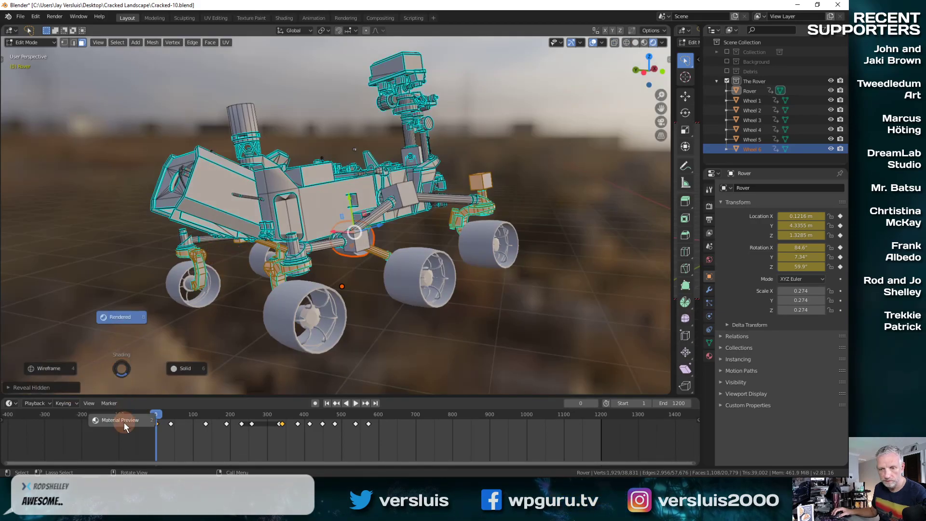
click(198, 373)
middle_drag(198, 372, 194, 319)
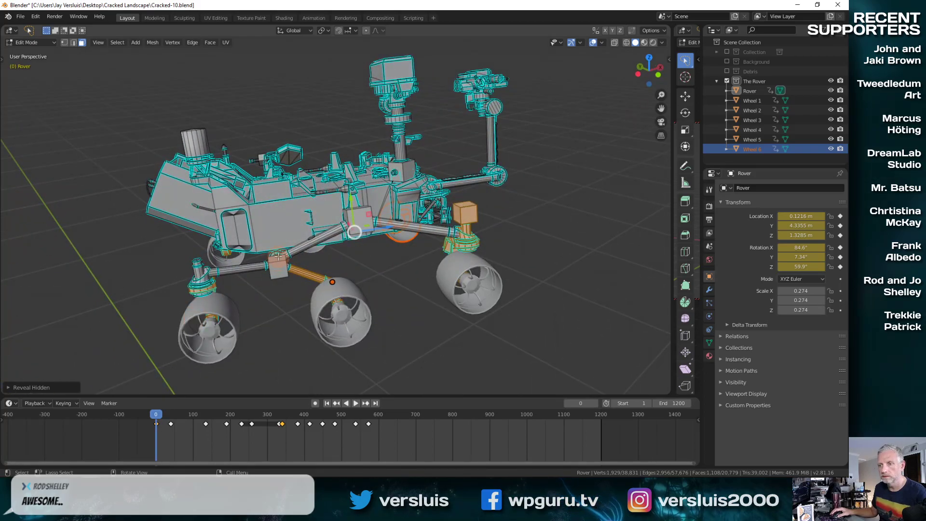
Return to Object Mode and orbit around the rover to view it from the side.
key(Tab)
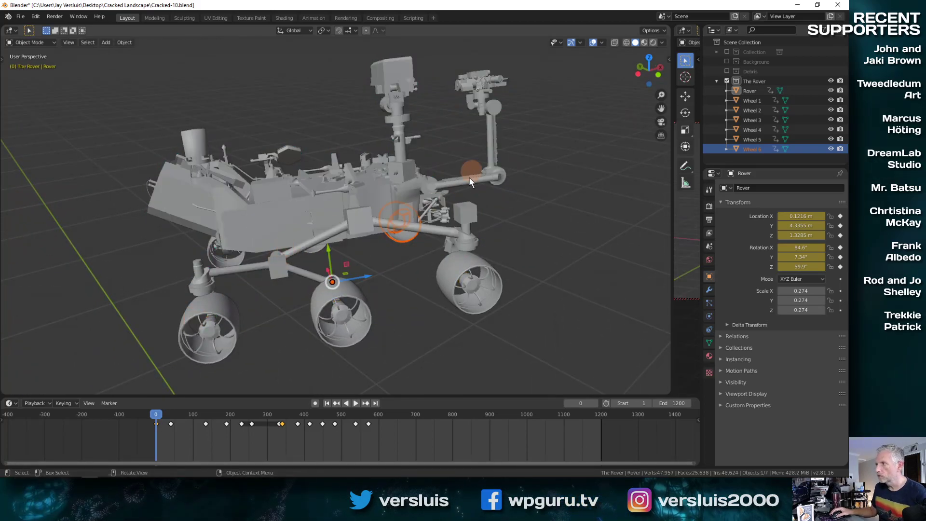
middle_drag(529, 151, 311, 216)
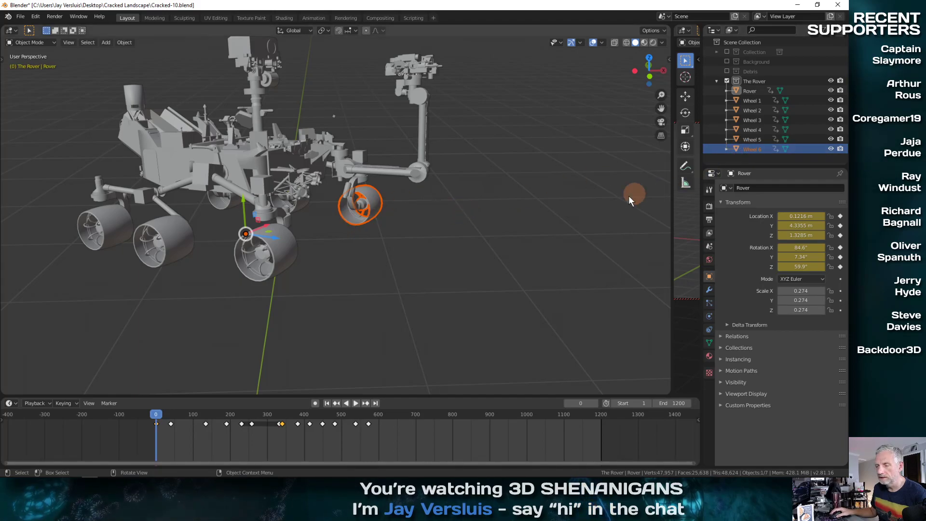
middle_drag(629, 195, 463, 183)
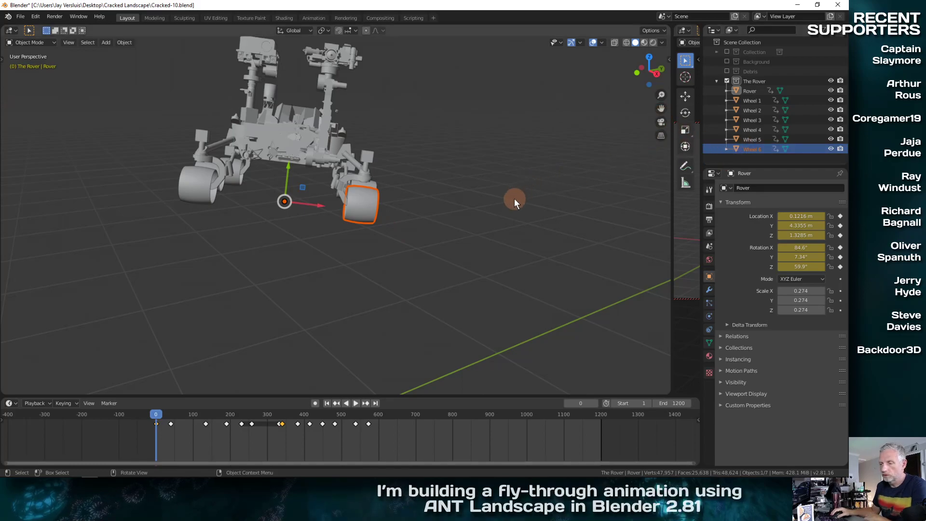
scroll(355, 215, up, 3)
middle_drag(354, 215, 286, 181)
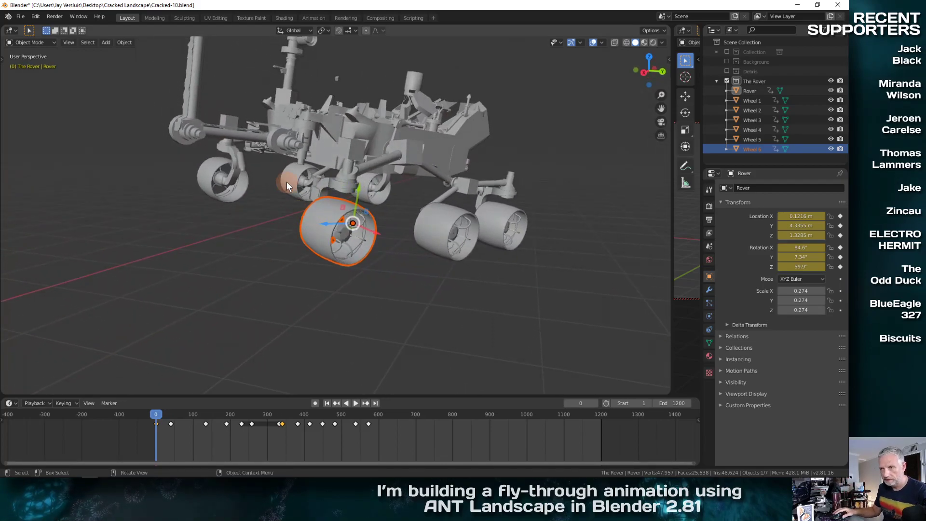
middle_drag(367, 228, 256, 224)
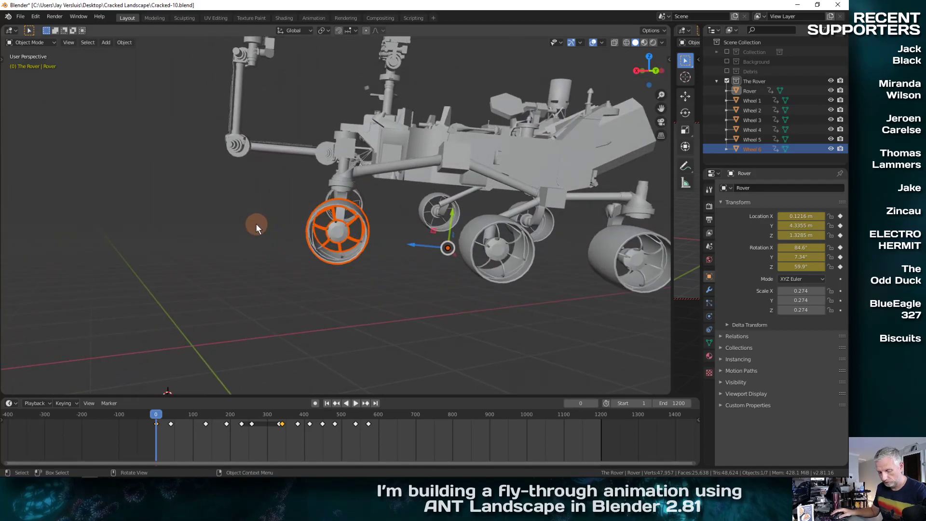
Test-rotate Wheel 6 on the X and Y axes to check its pivot, then open the Snap menu.
key(r)
key(x)
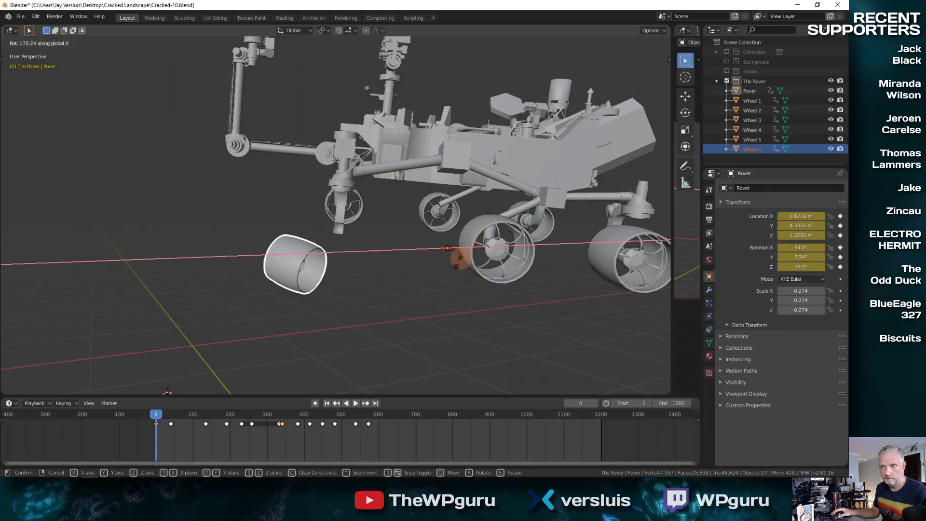
key(Escape)
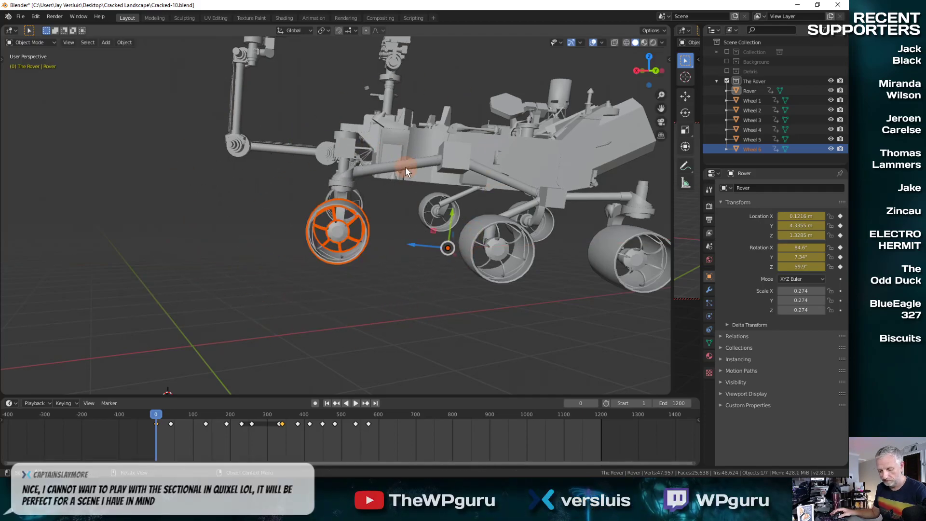
key(r)
key(y)
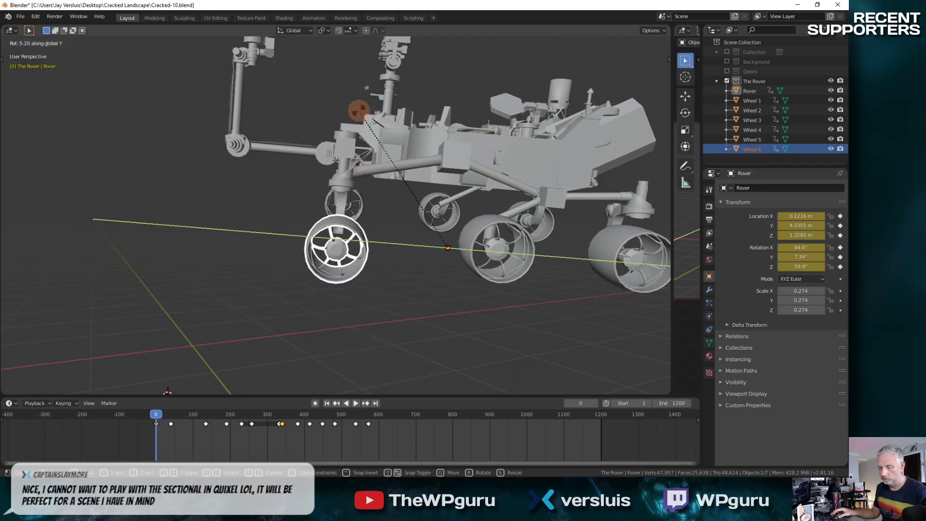
click(358, 109)
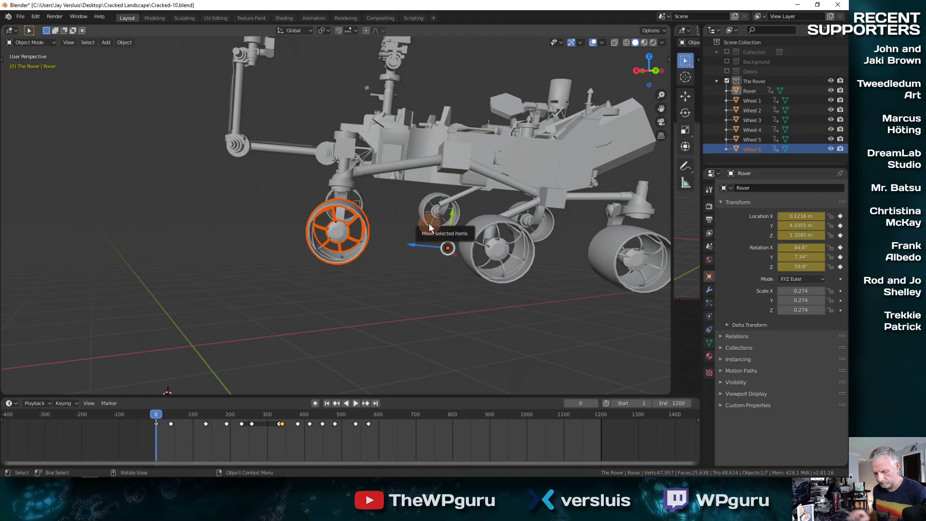
key(shift+s)
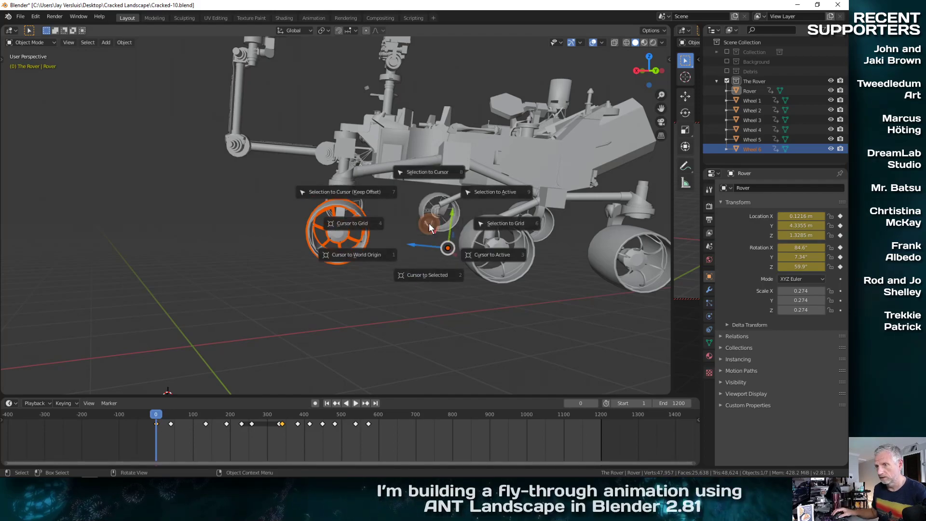
Snap the cursor to Wheel 6 and set its origin to its geometry centre.
click(465, 264)
key(F3)
text(Set Origin)
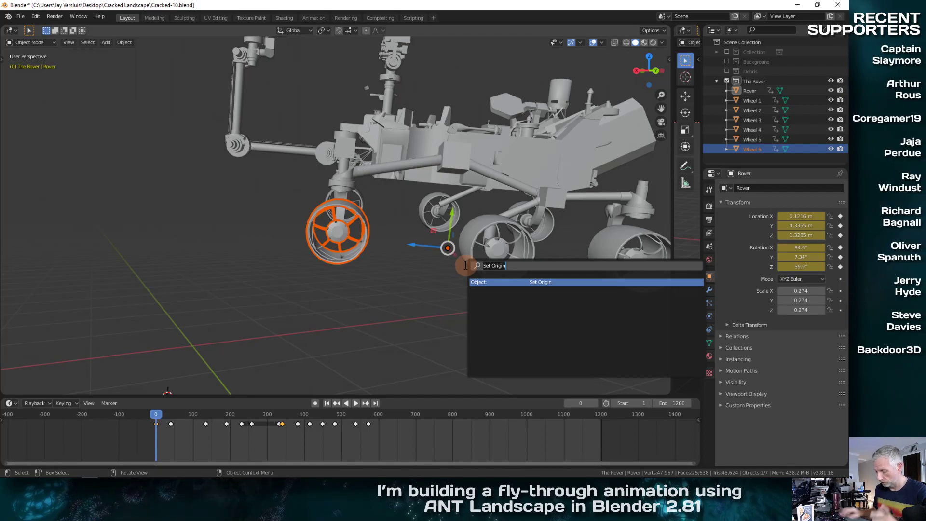
key(Return)
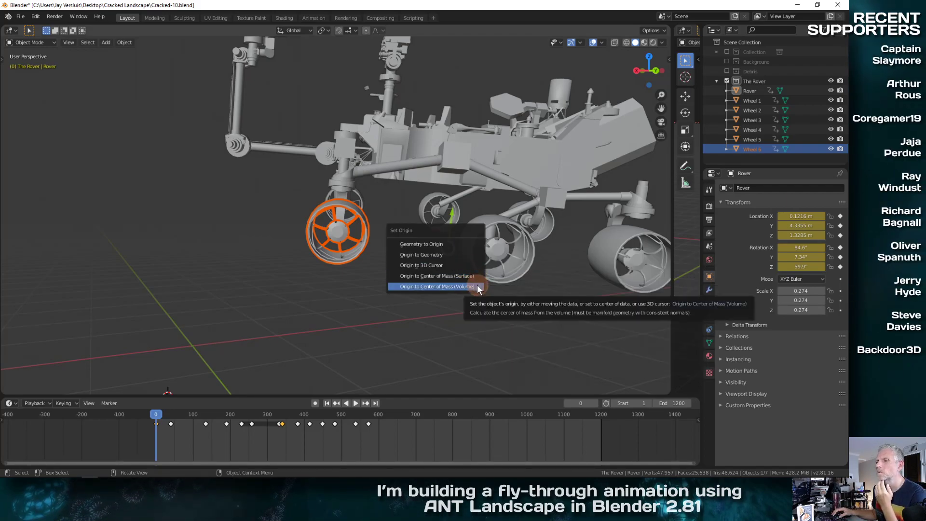
click(459, 254)
Test-rotate Wheel 6 on the X and Z axes to confirm it spins in place.
middle_drag(458, 254, 366, 309)
key(r)
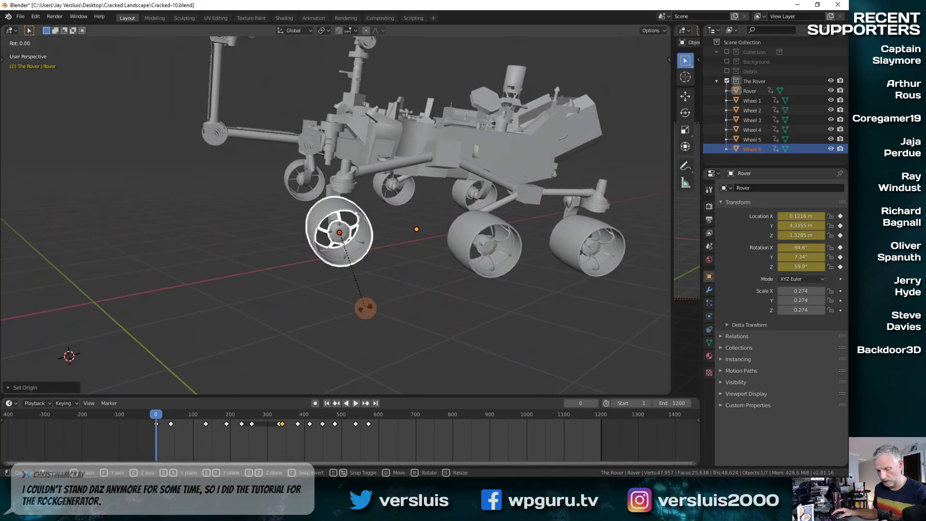
key(x)
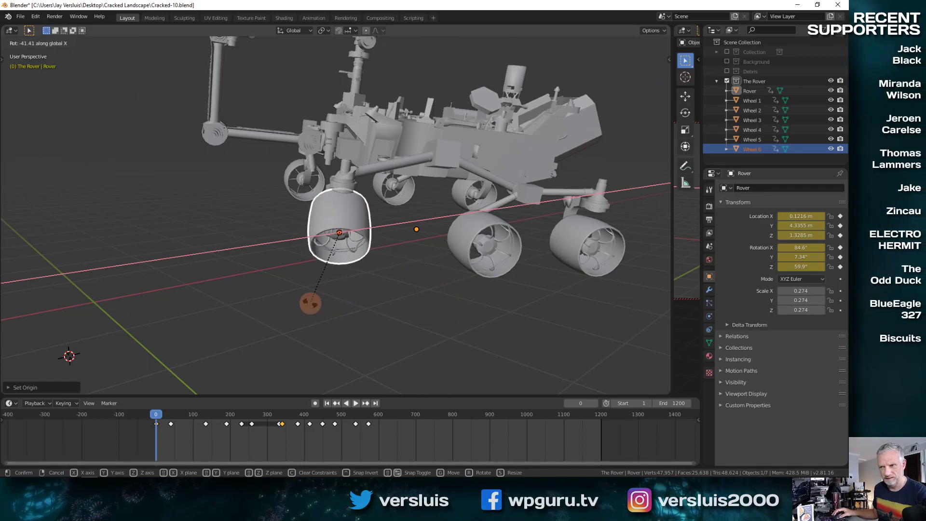
click(373, 290)
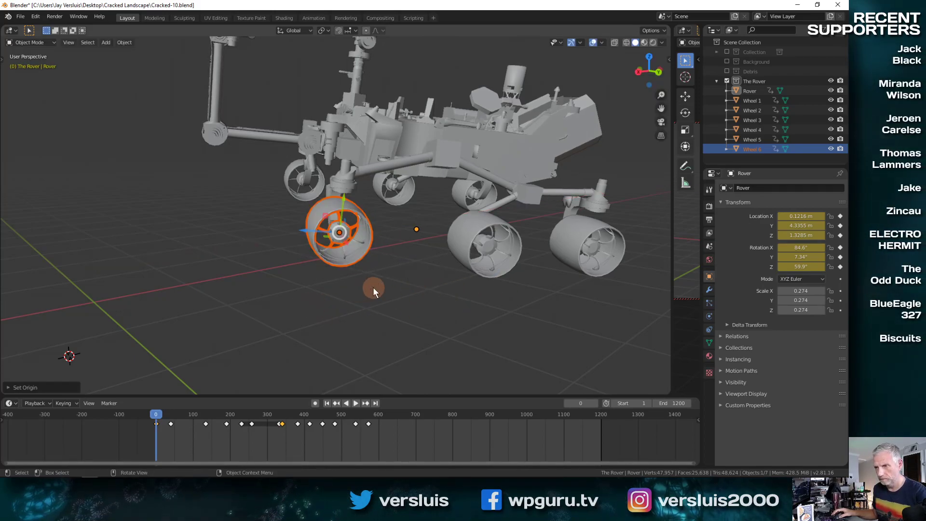
middle_drag(372, 288, 395, 282)
key(r)
key(y)
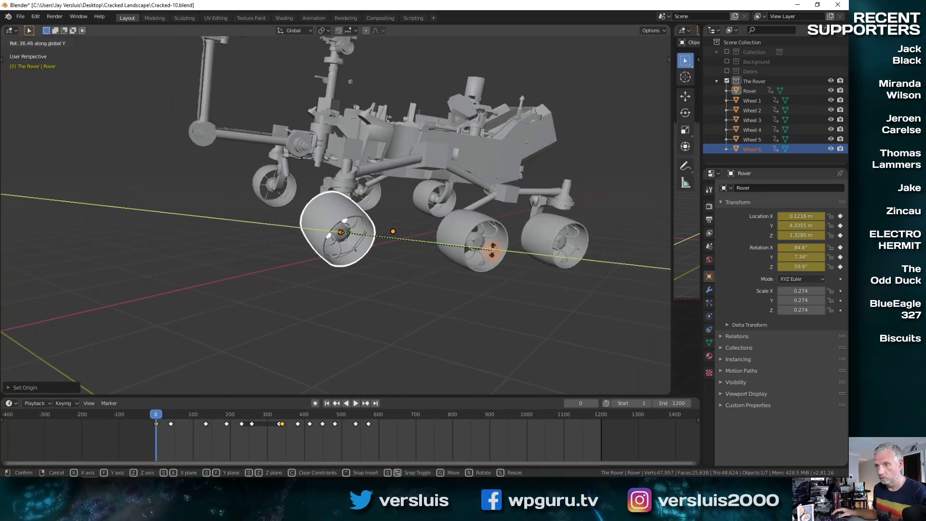
key(y)
key(y)
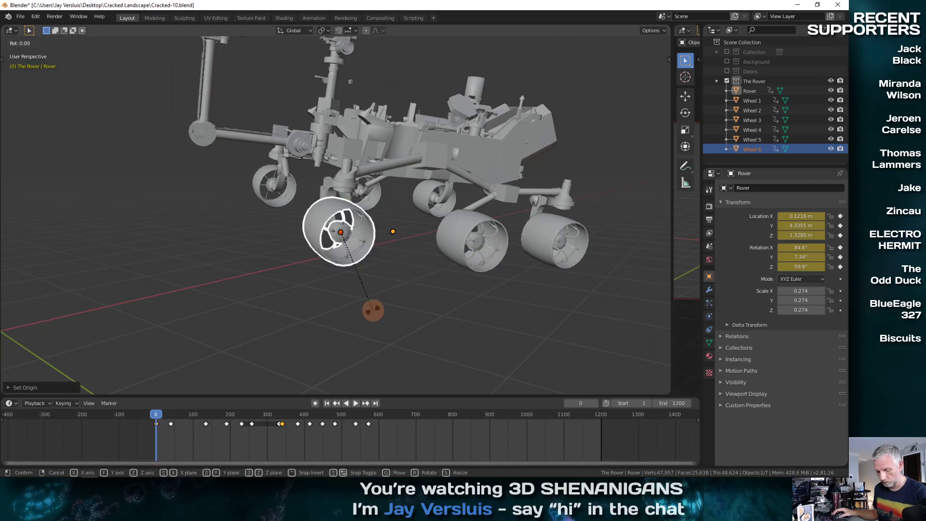
key(z)
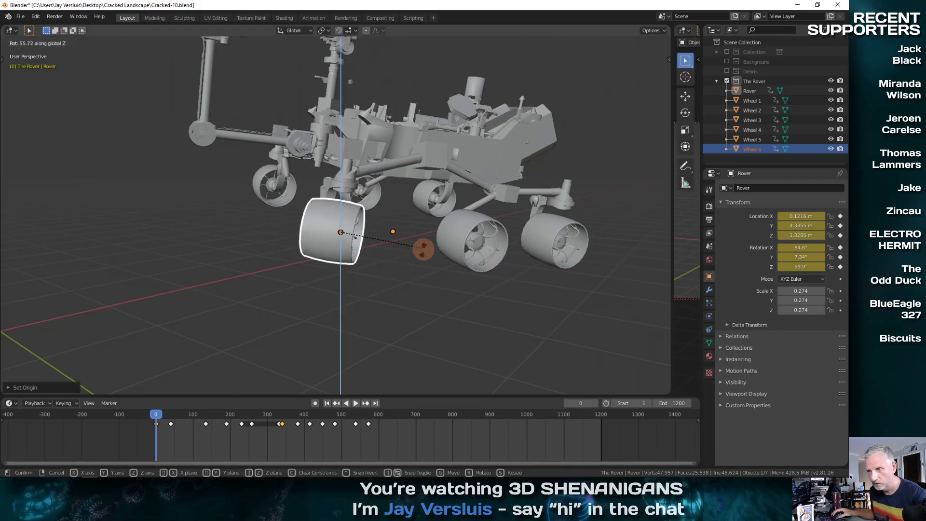
click(308, 275)
middle_drag(333, 277, 502, 220)
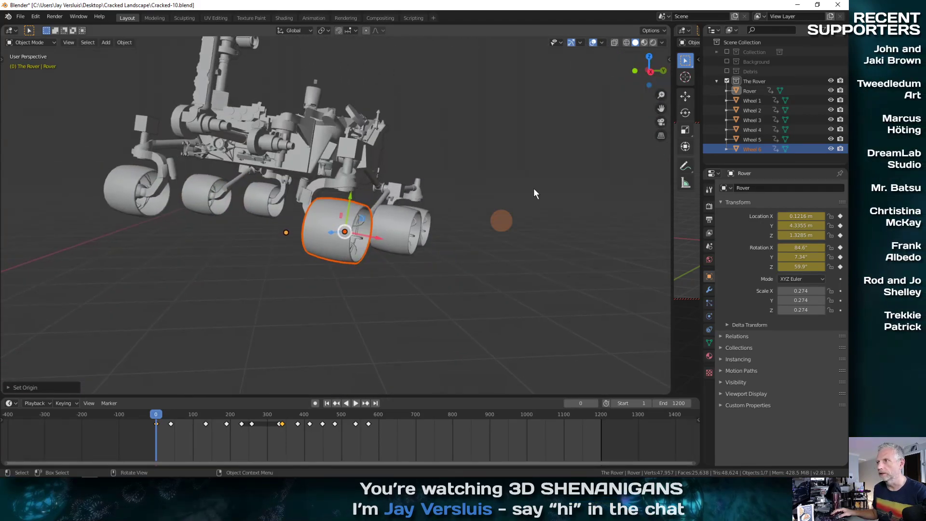
Set the Object Gizmos orientation to Local and inspect the wheel from around the rover.
click(582, 42)
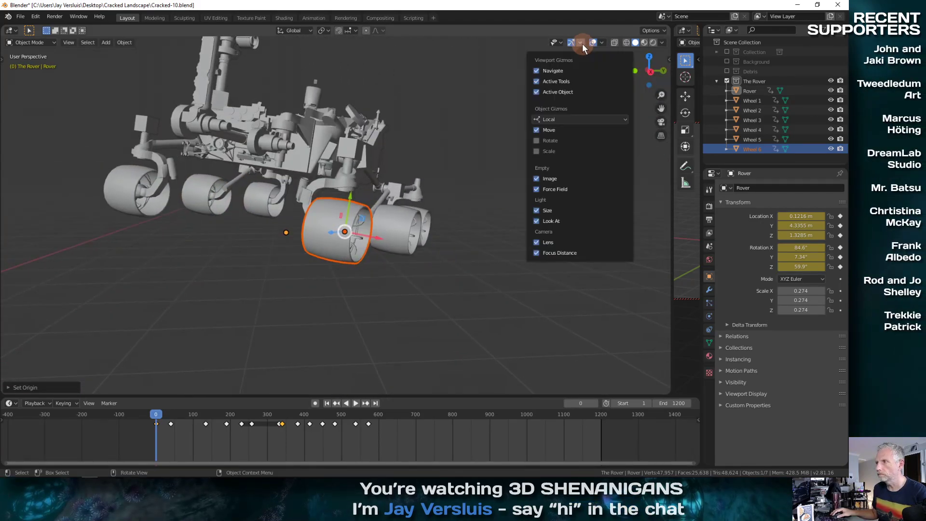
click(589, 119)
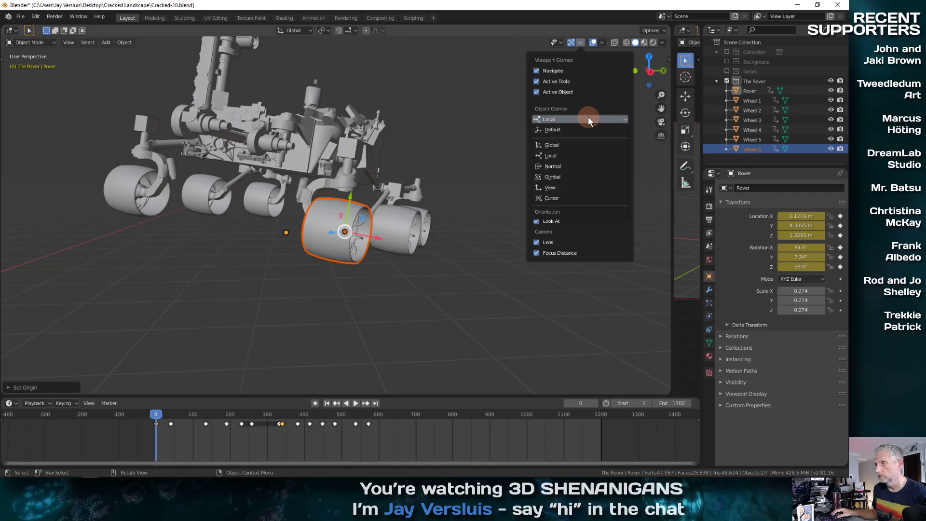
click(568, 154)
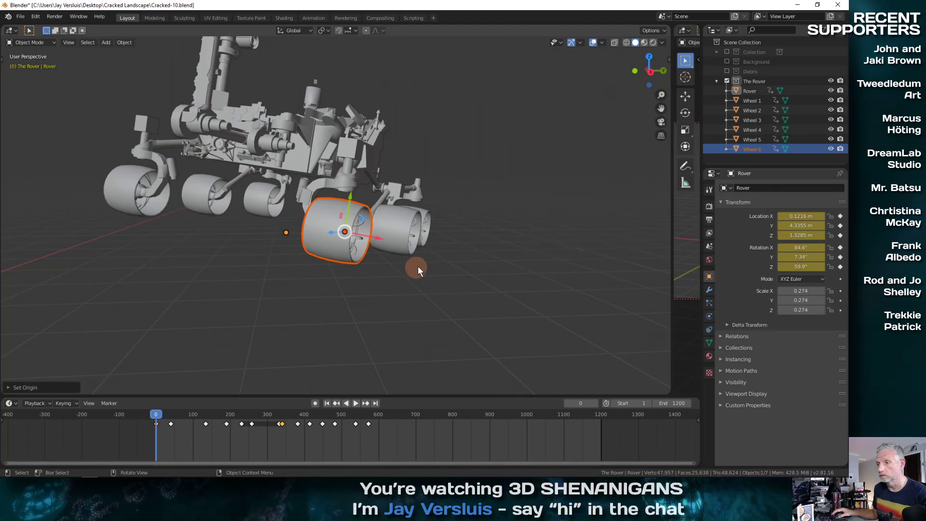
middle_drag(418, 265, 378, 259)
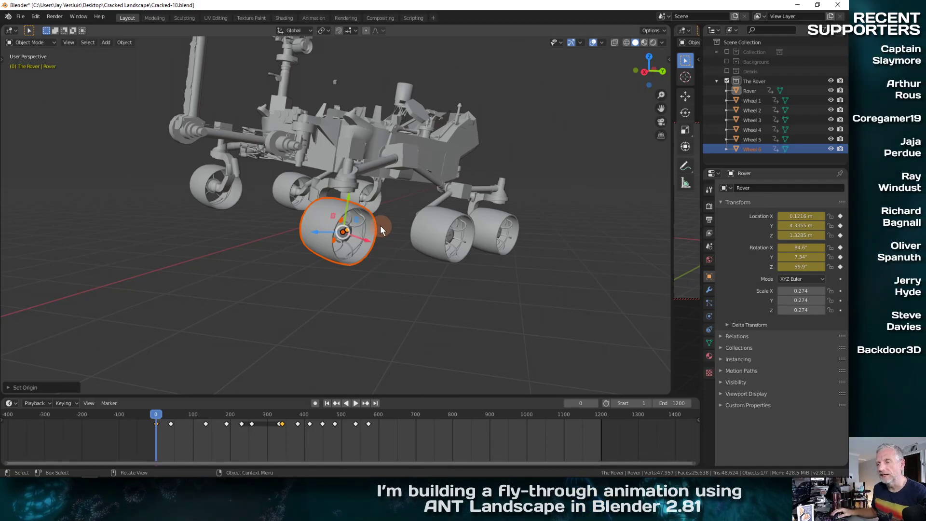
middle_drag(380, 225, 336, 212)
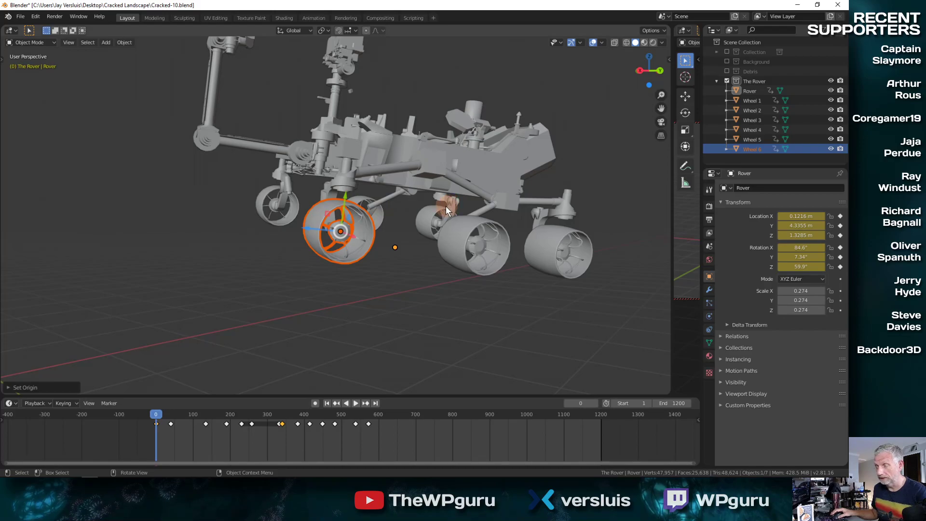
Run Object: Apply Object Transform on Wheel 6 and check it beside the other wheels.
key(F3)
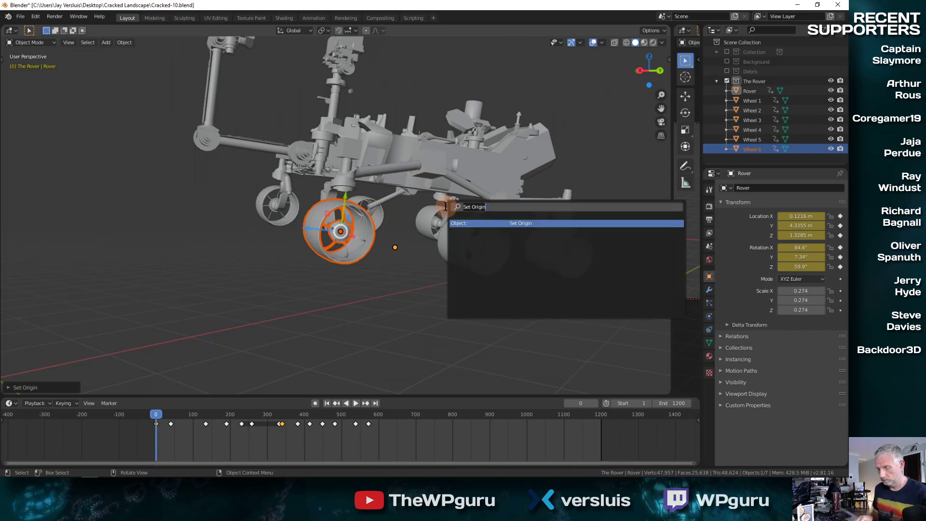
text(apply)
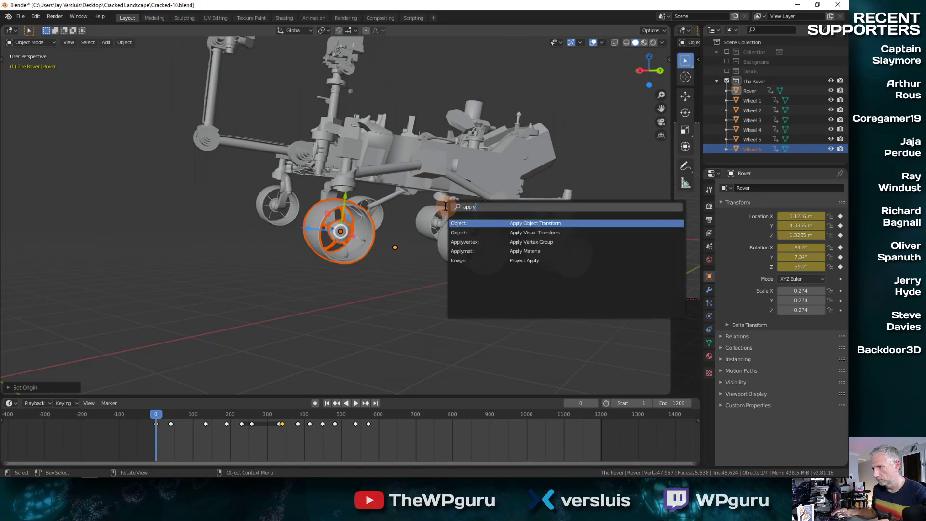
click(563, 223)
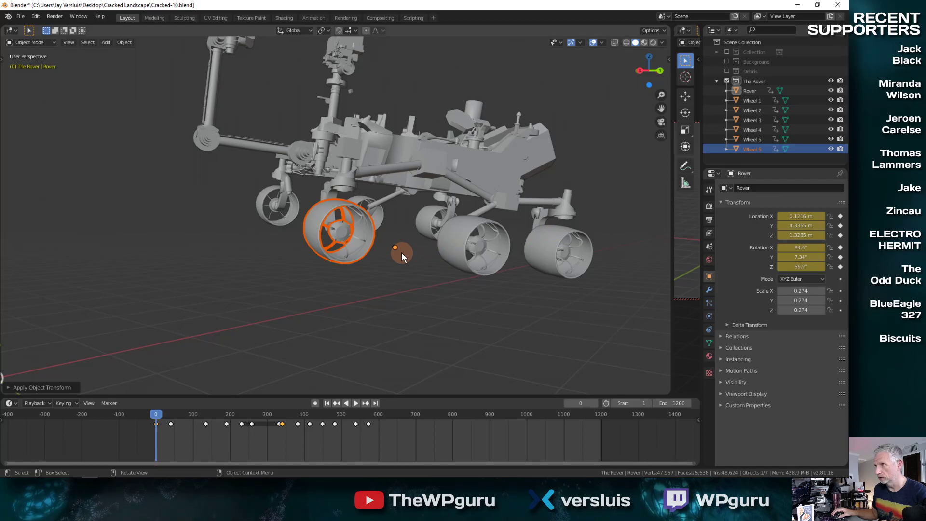
middle_drag(401, 253, 380, 286)
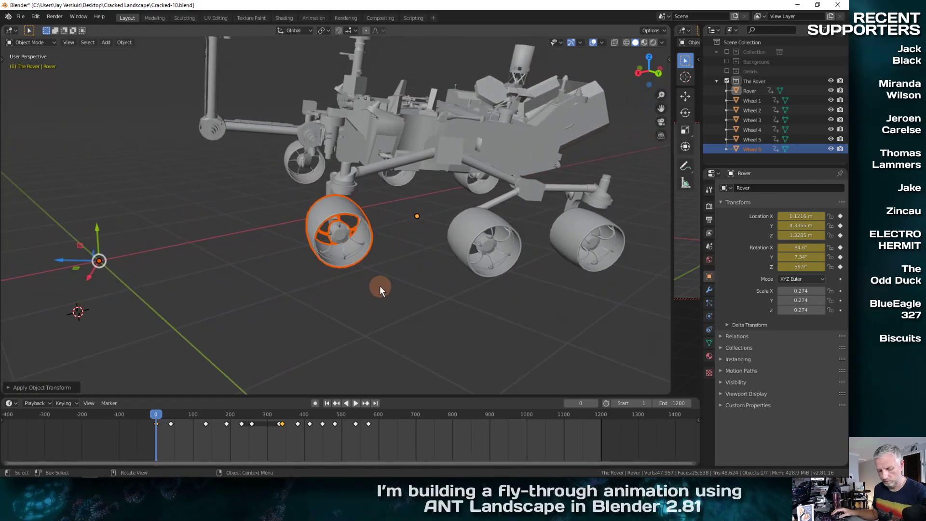
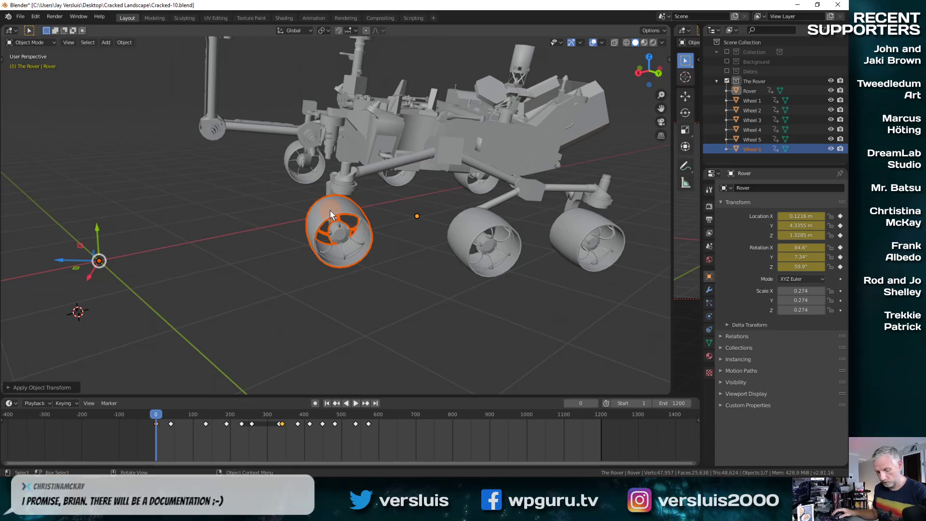
Set Wheel 6's origin to its geometry centre using Set Origin > Origin to Geometry.
key(F3)
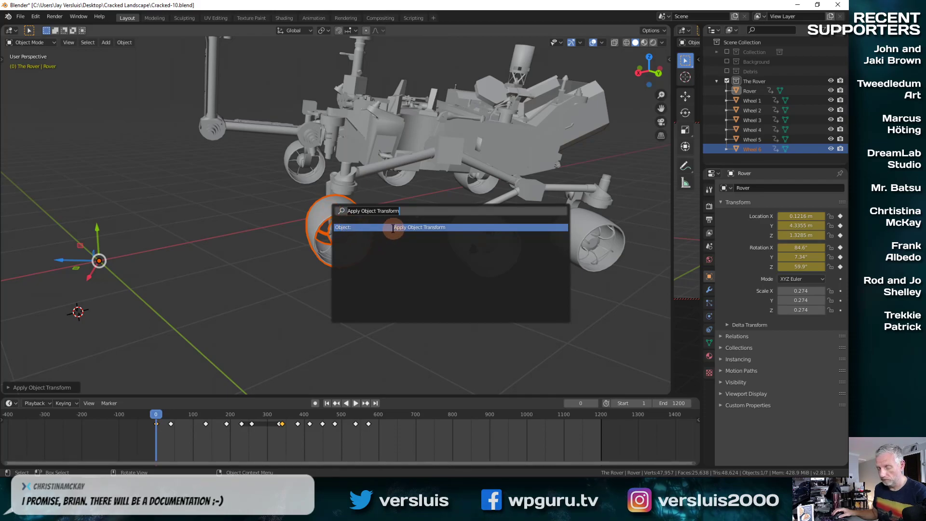
key(ctrl+a)
text(origin)
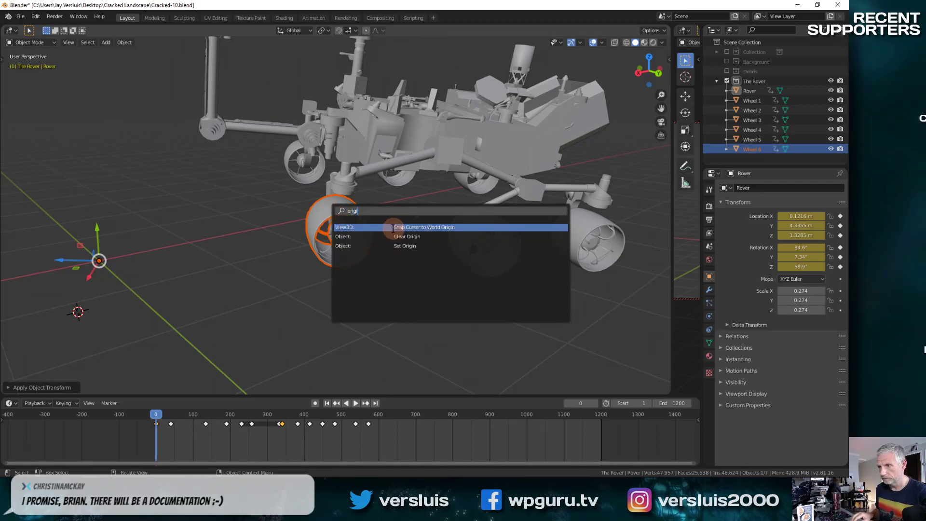
key(Down)
key(Return)
click(393, 228)
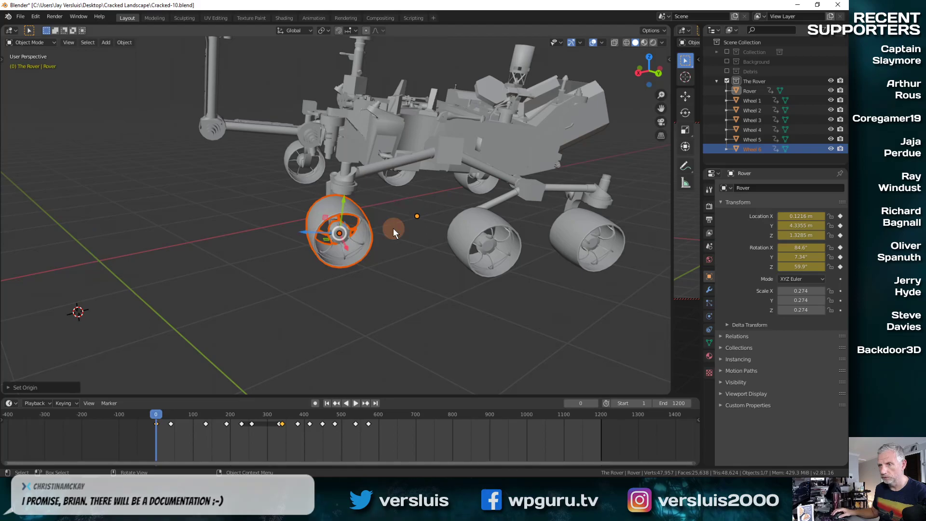
Test-rotate Wheel 6 about X twice and Z once, cancelling each trial spin.
key(r)
key(x)
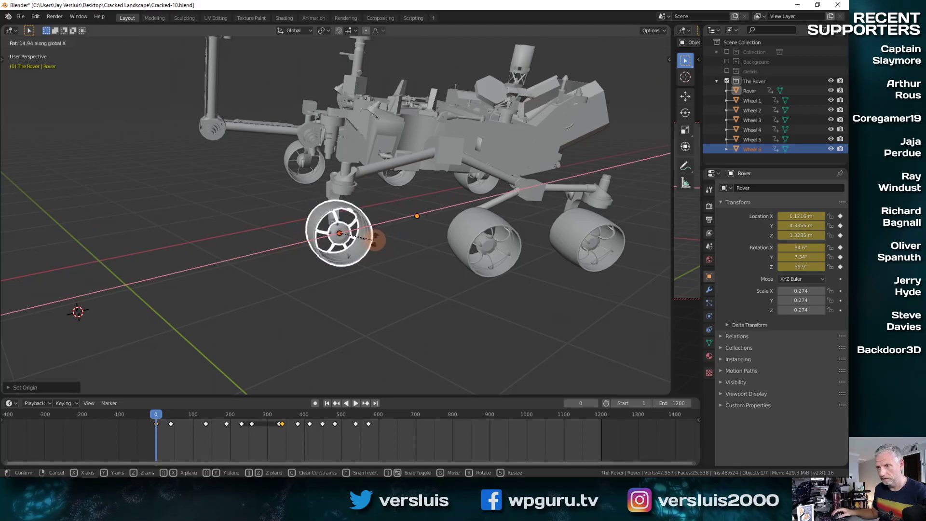
right_click(380, 242)
key(r)
key(x)
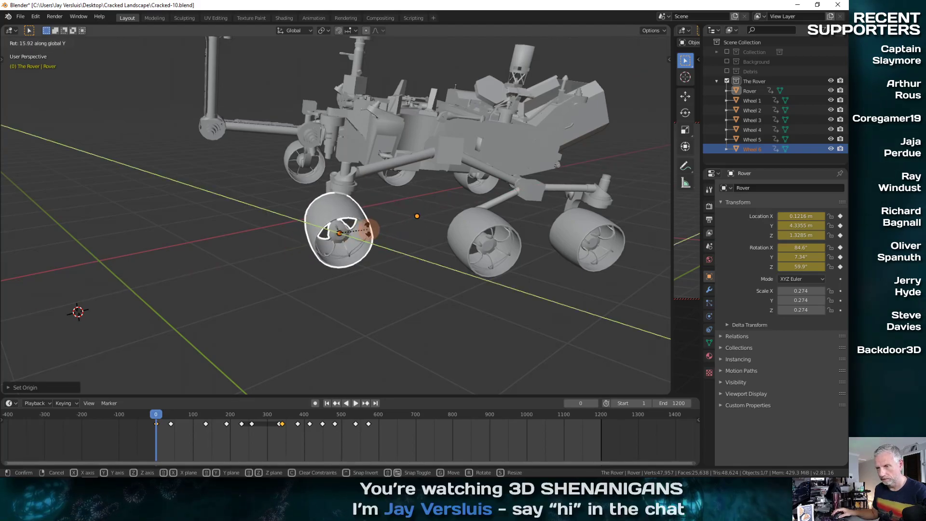
right_click(369, 233)
key(r)
key(z)
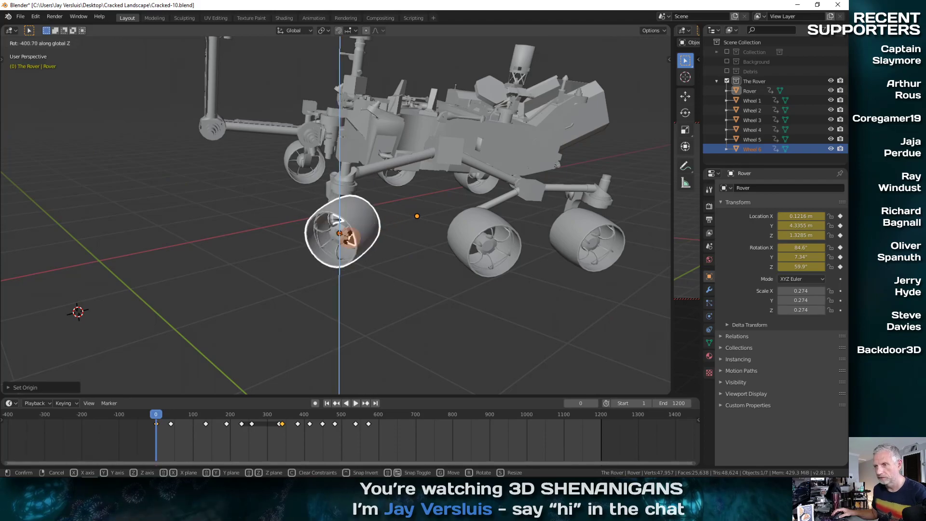
right_click(347, 241)
middle_drag(347, 241, 471, 269)
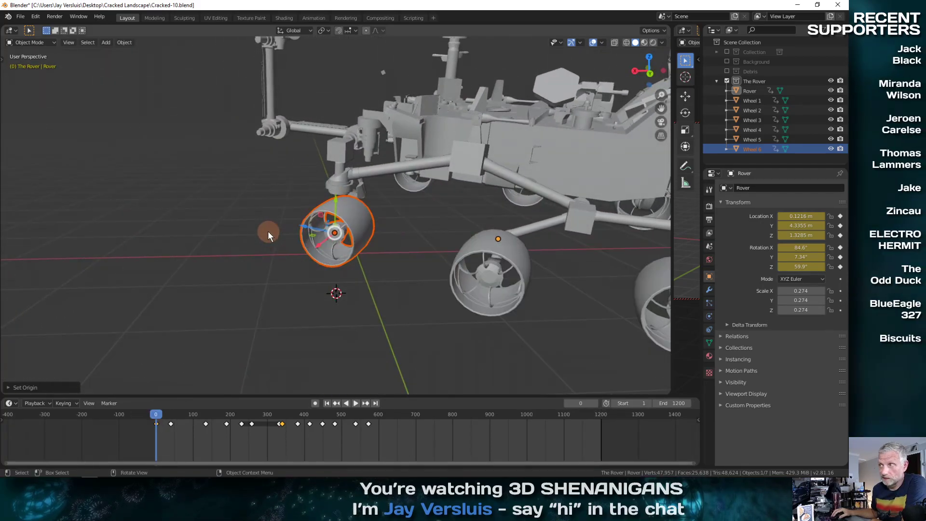
Enable the Rotate object gizmo, spin Wheel 6 with its rings, then undo the rotations.
click(581, 42)
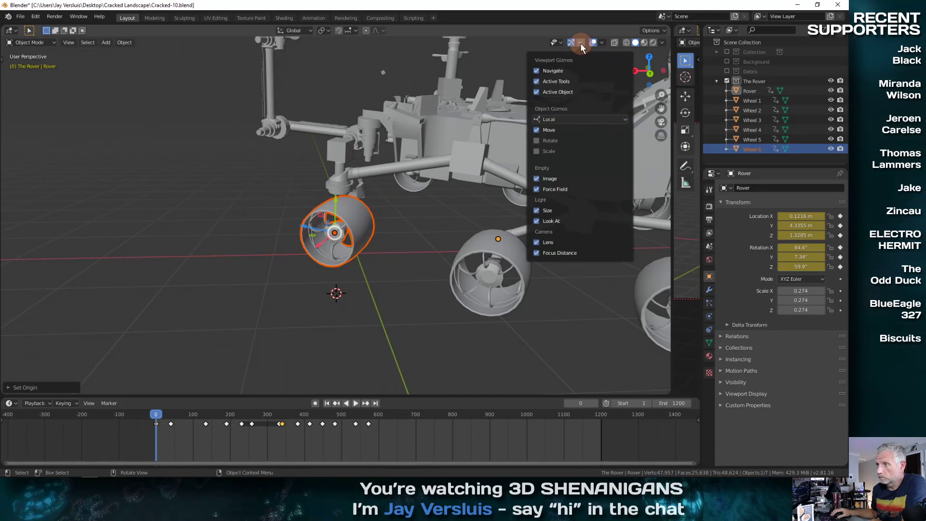
click(552, 141)
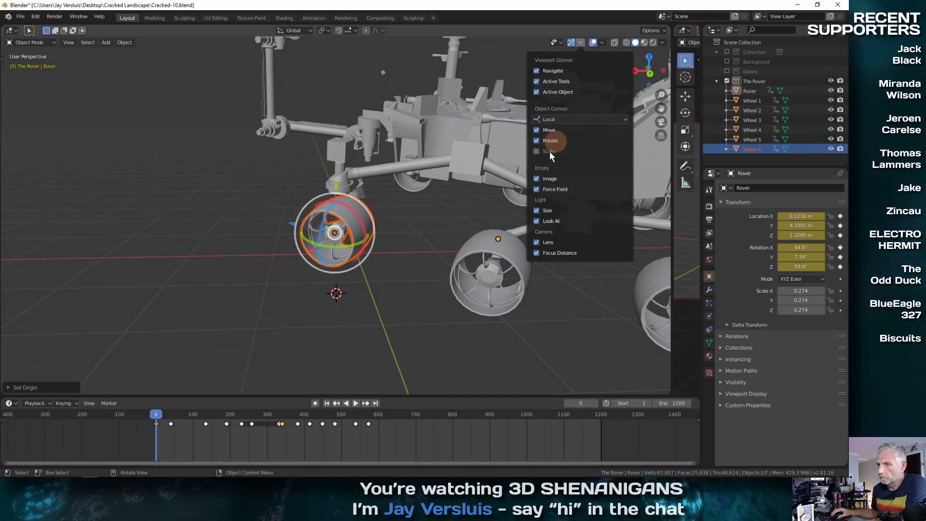
drag(365, 227, 380, 213)
middle_drag(380, 213, 427, 252)
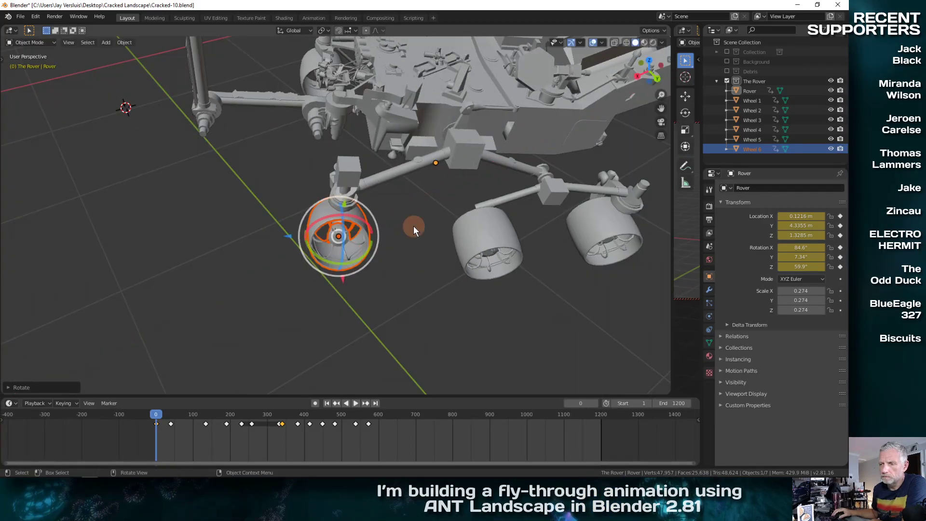
drag(360, 224, 406, 250)
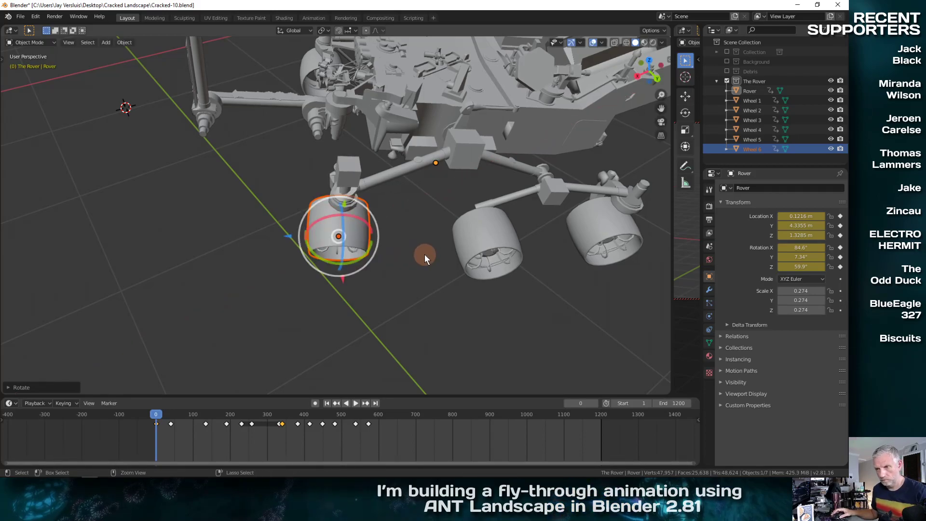
key(ctrl+z)
key(ctrl+z)
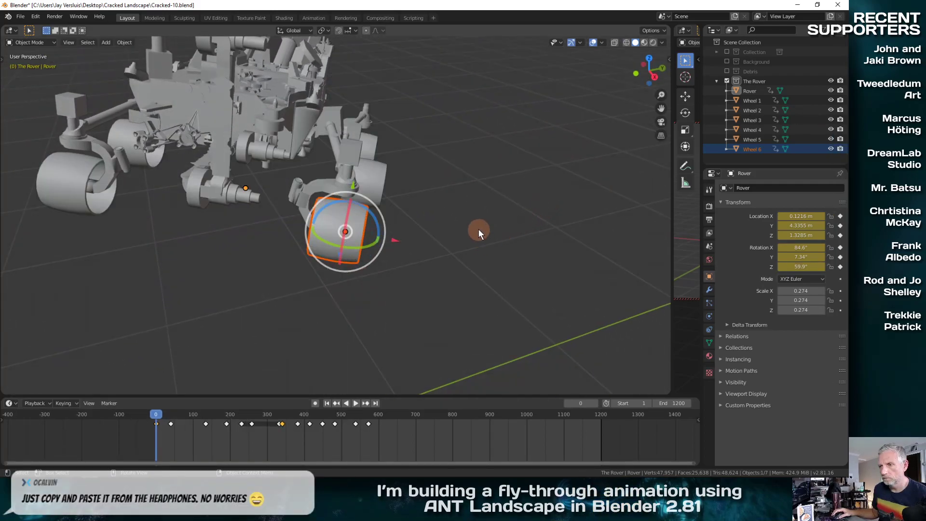
Revisit the viewport gizmo settings while orbiting around the rover.
click(581, 43)
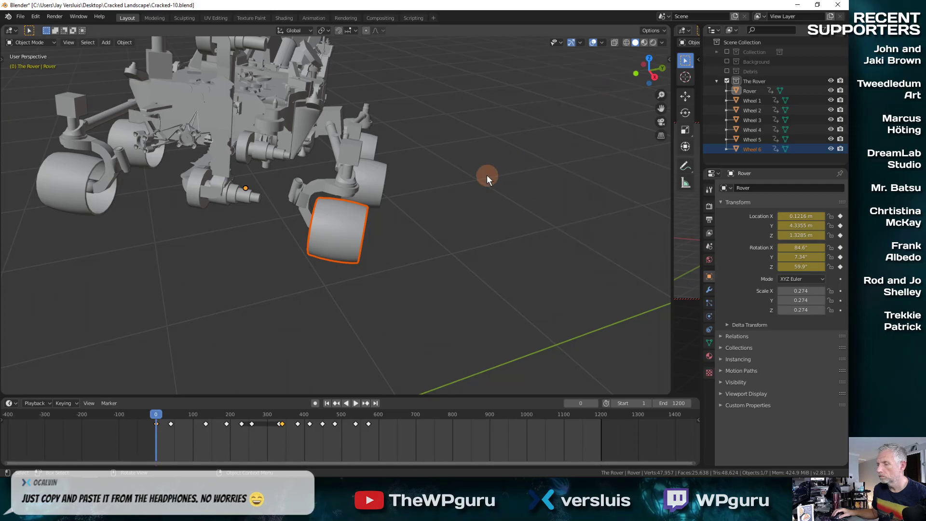
middle_drag(451, 201, 371, 189)
middle_drag(361, 225, 302, 221)
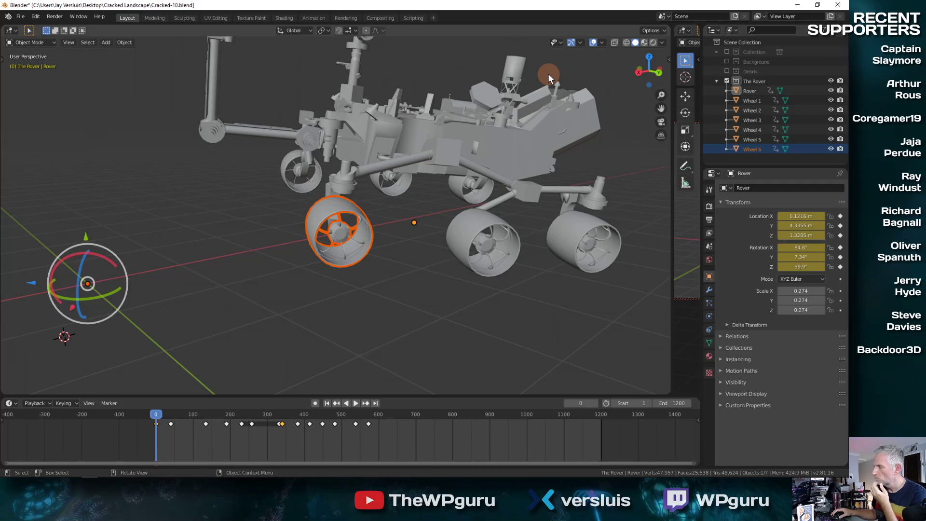
click(581, 42)
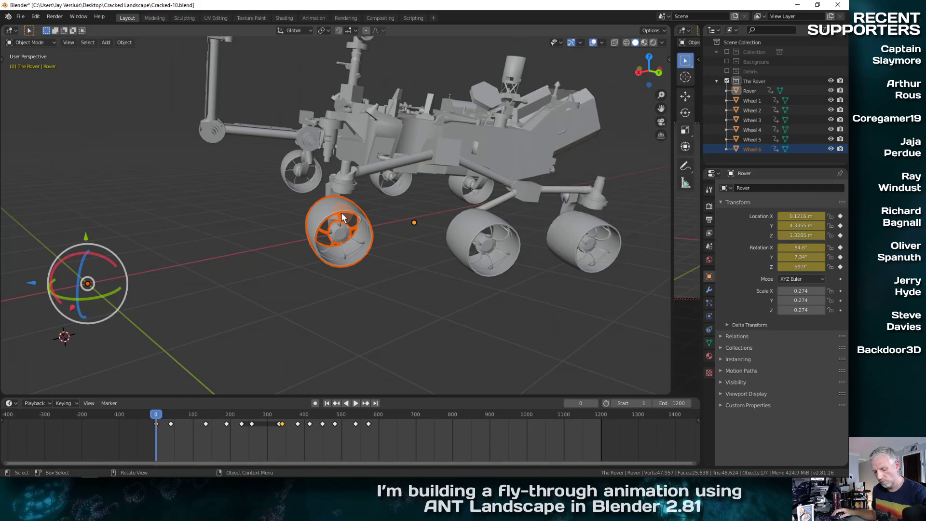
key(F3)
Set Wheel 6's origin to its geometry centre again with Origin to Geometry.
click(415, 230)
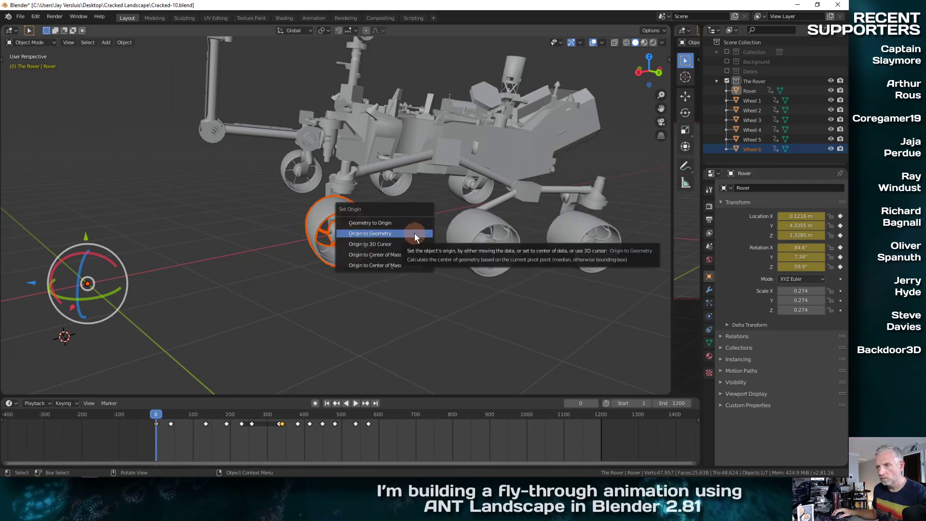
click(415, 233)
middle_drag(375, 273, 354, 271)
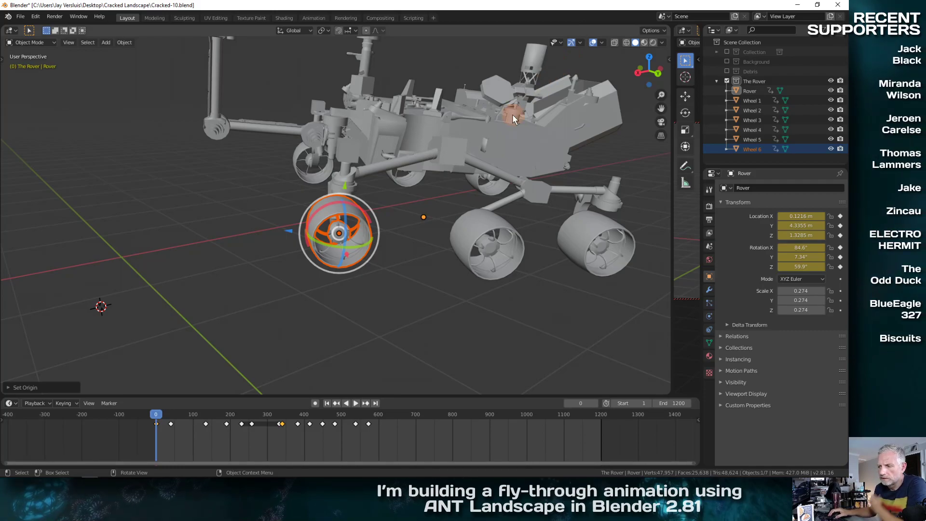
Check the header transform Options, then bring up the object gizmo orientation list.
click(657, 30)
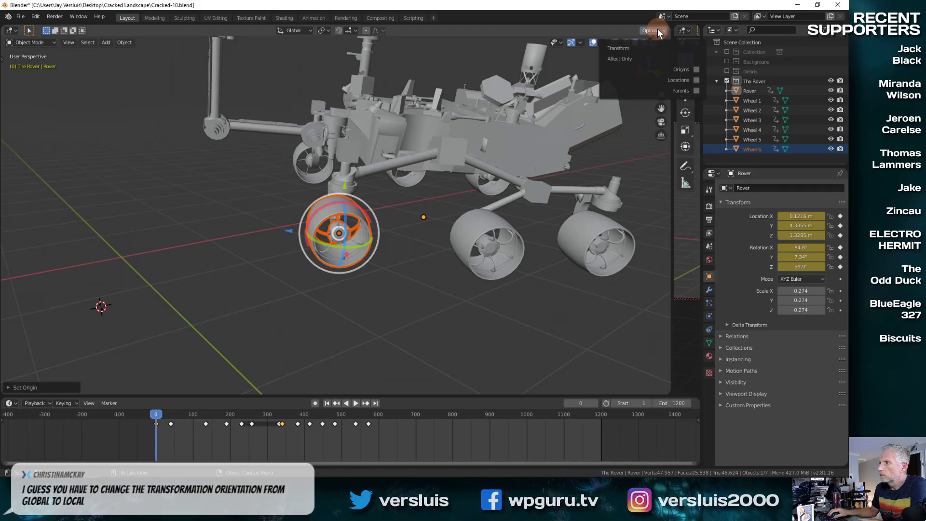
click(658, 30)
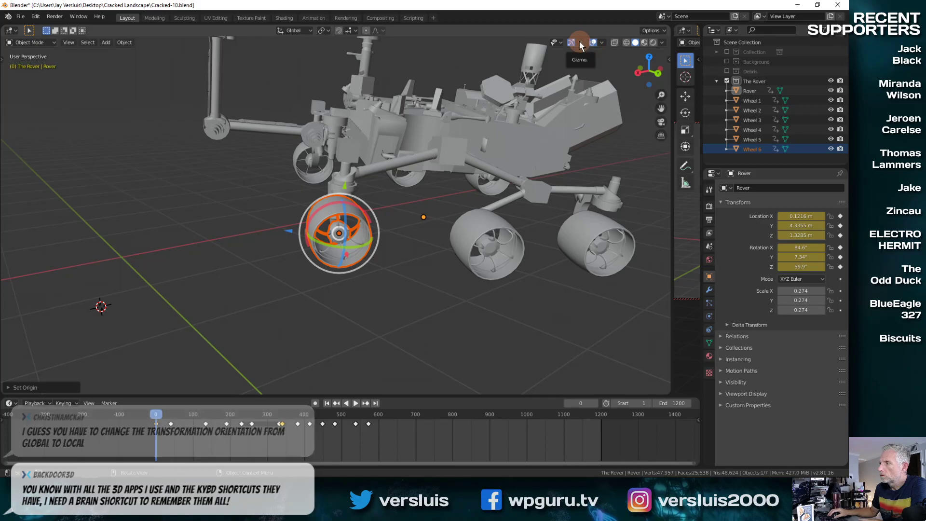
click(579, 41)
click(594, 119)
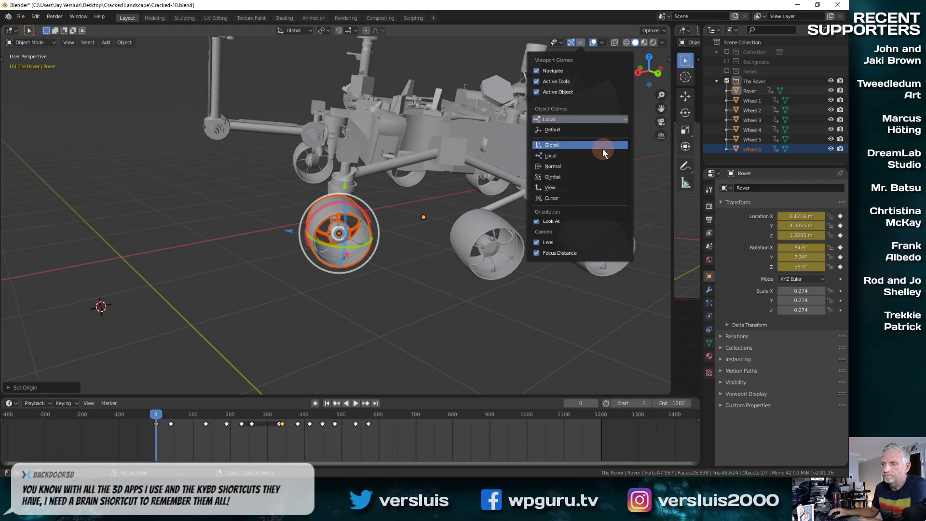
Try Cursor and then Normal gizmo orientations, spinning the wheel about global X.
click(595, 199)
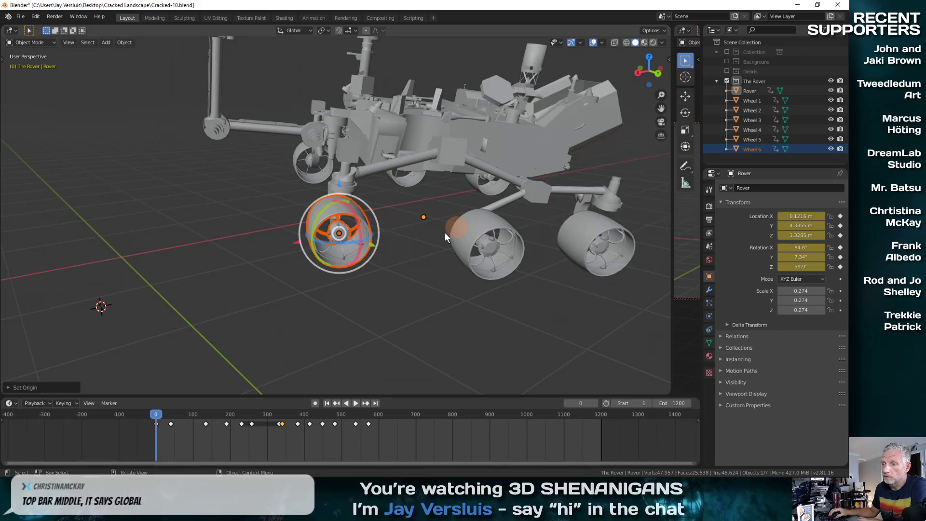
middle_drag(445, 233, 515, 280)
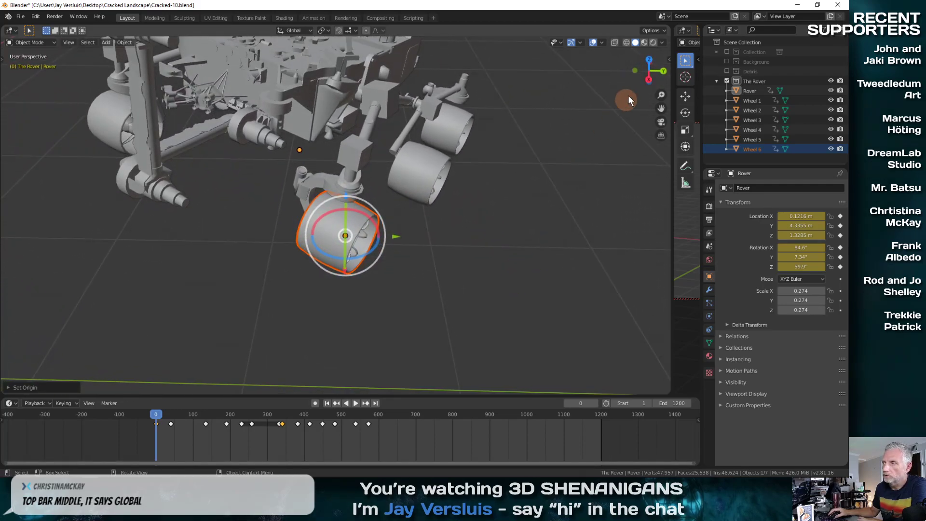
click(601, 42)
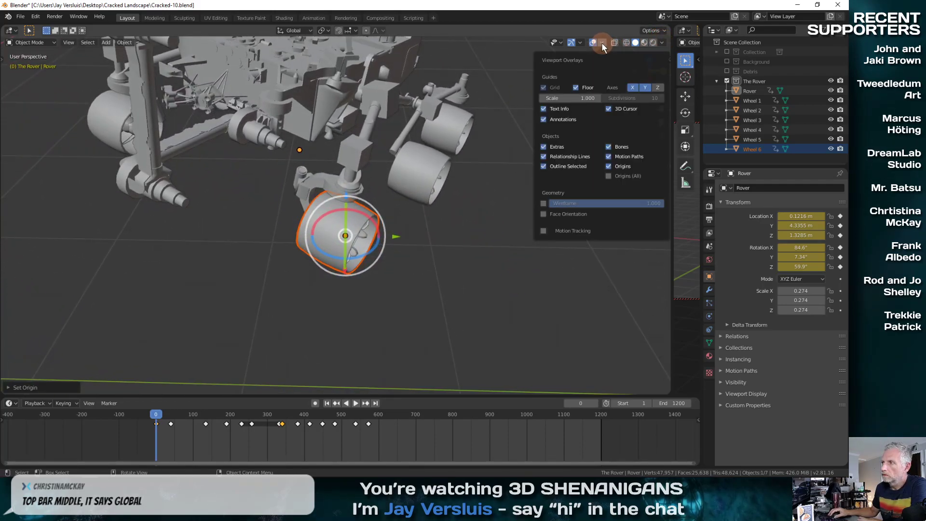
click(579, 41)
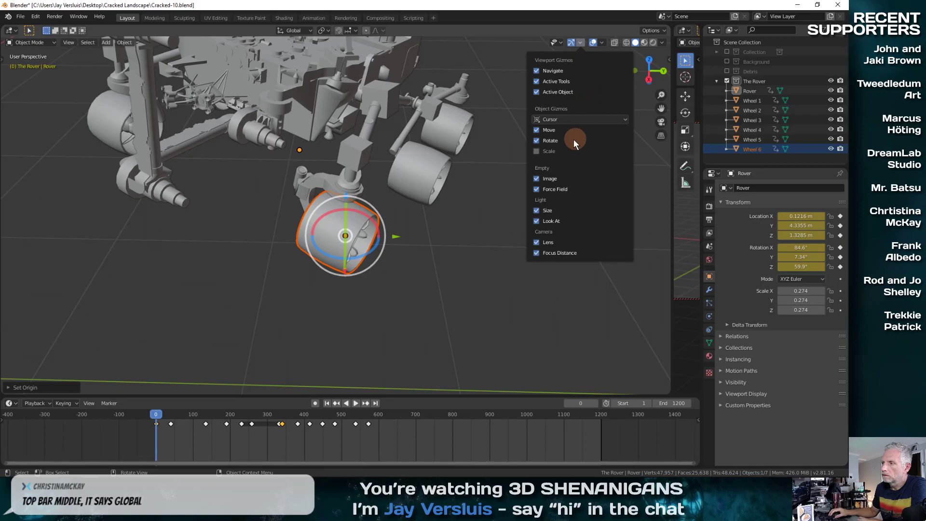
click(583, 120)
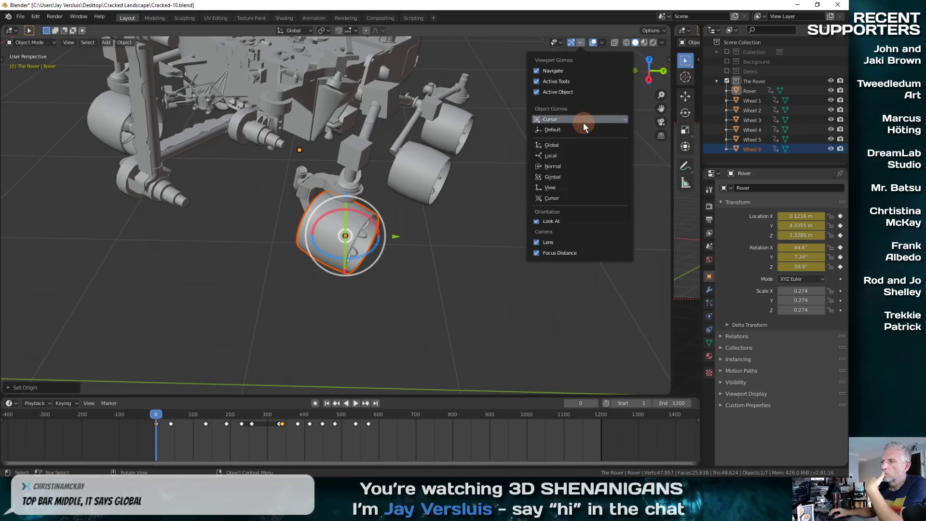
click(568, 167)
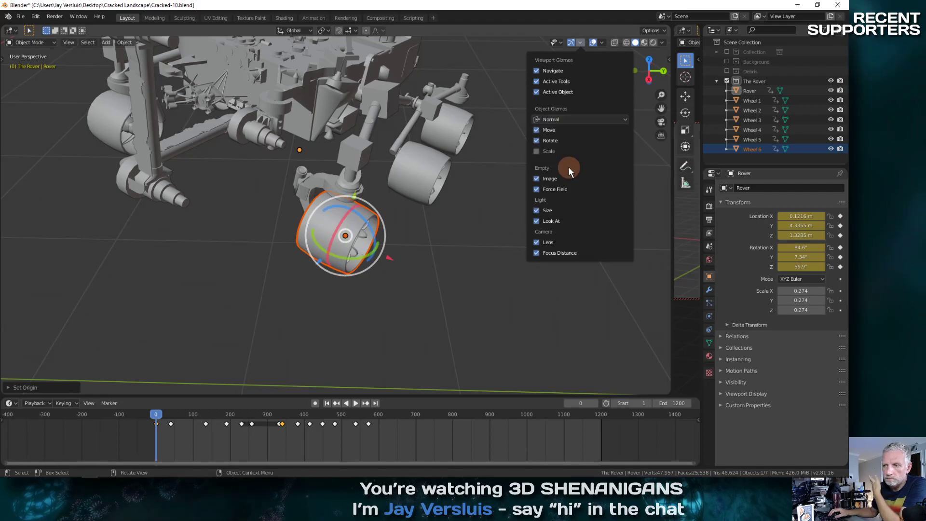
middle_drag(388, 263, 300, 192)
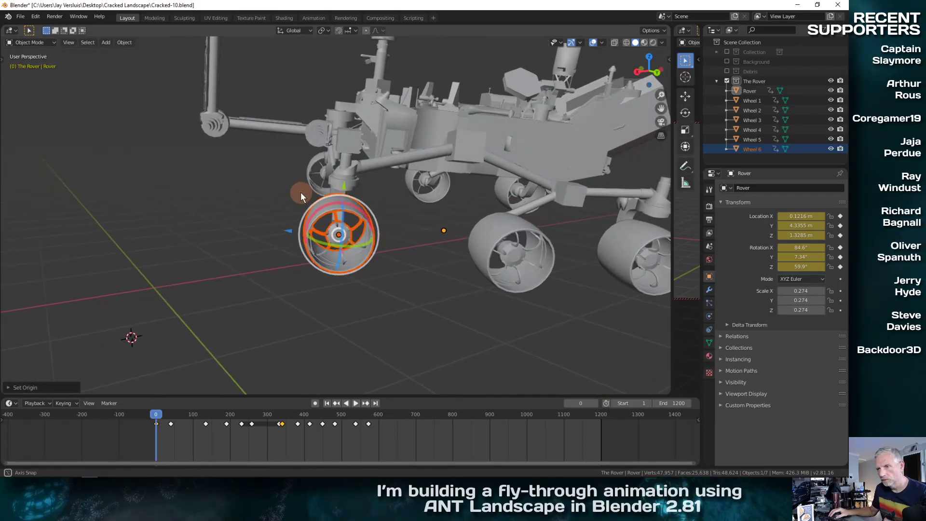
mouse_move(300, 192)
mouse_down()
mouse_move(260, 182)
mouse_move(300, 175)
mouse_up()
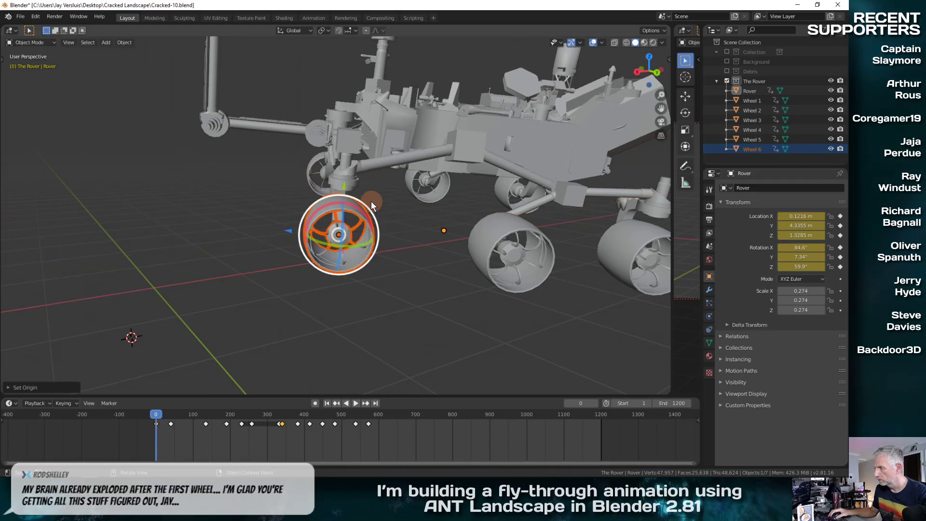
Set the object gizmo orientation to Local.
click(583, 42)
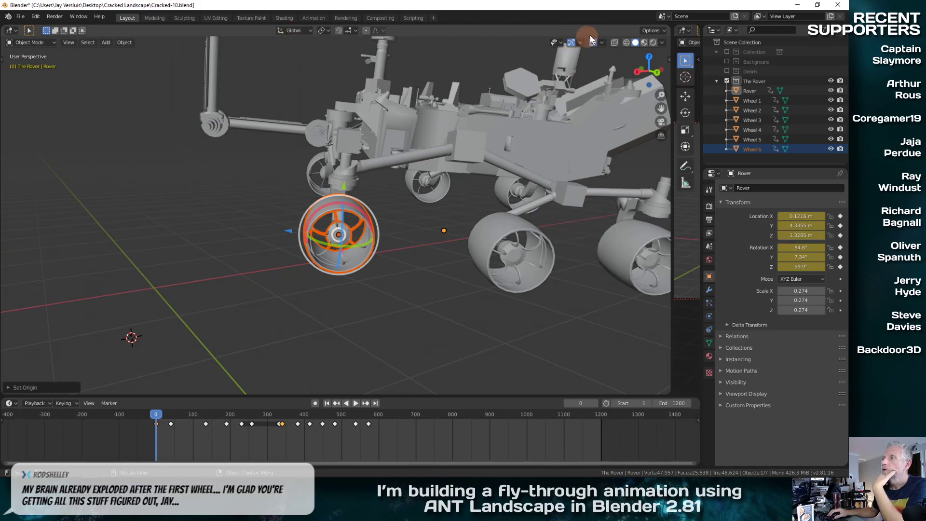
click(581, 44)
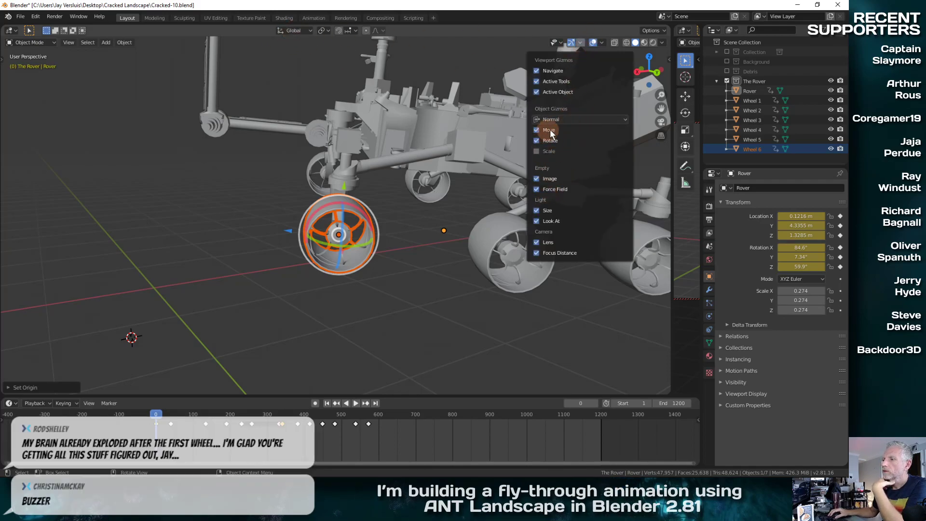
click(580, 119)
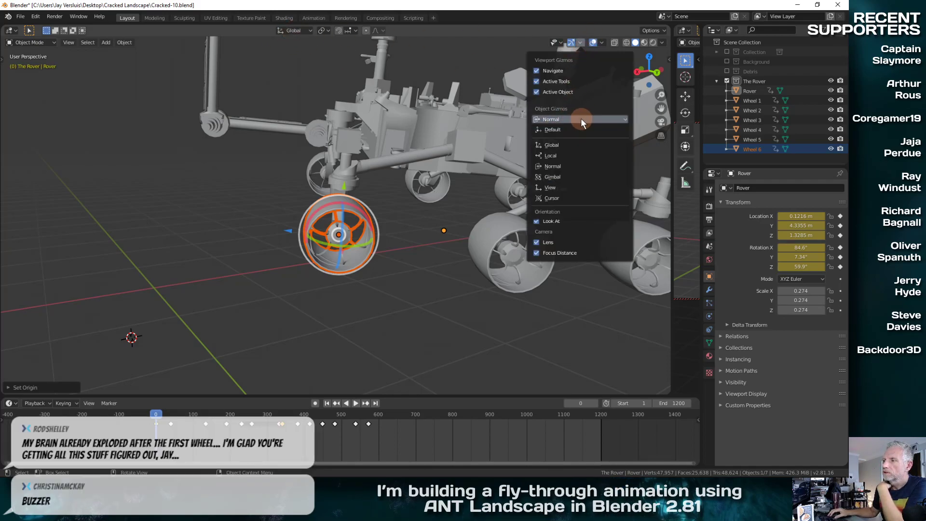
click(563, 154)
click(305, 31)
Set the transform orientation to Local and try rotating the selected wheel.
click(292, 68)
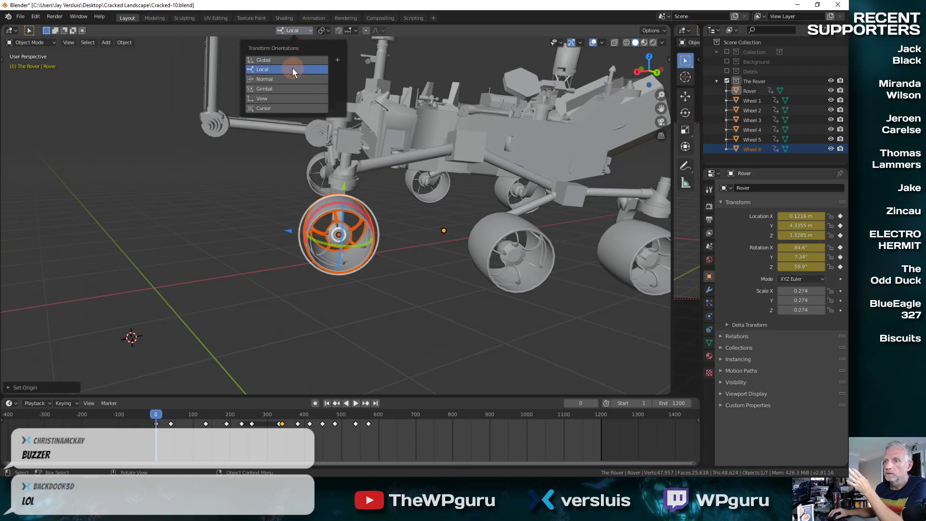
middle_drag(346, 205, 392, 242)
key(r)
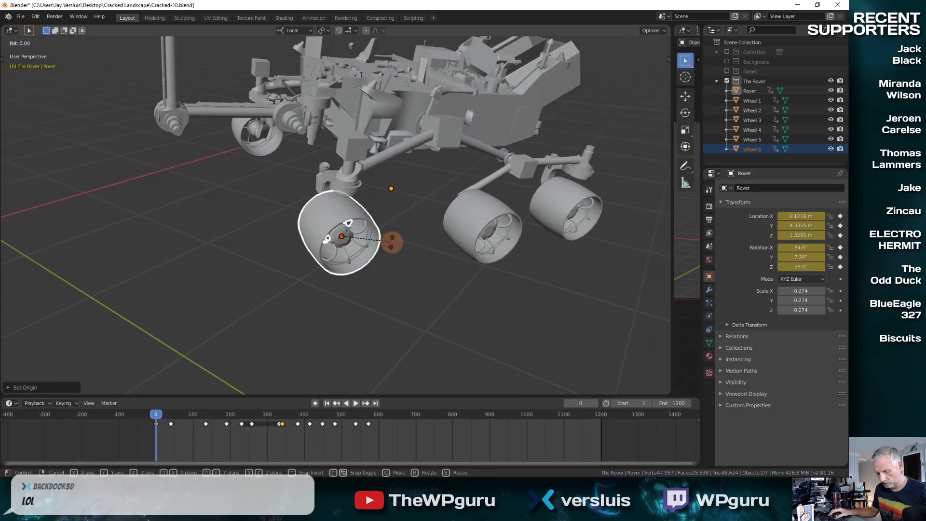
click(401, 227)
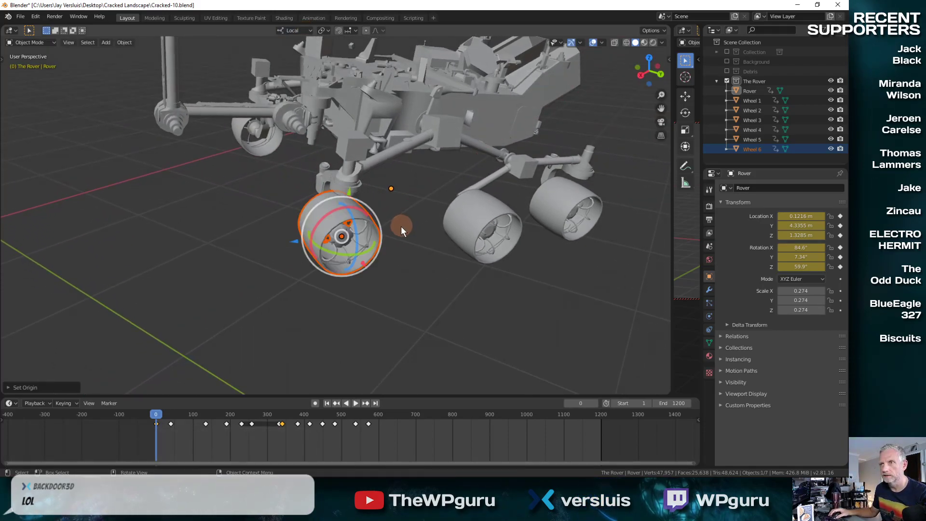
middle_drag(400, 227, 419, 233)
scroll(312, 169, down, 5)
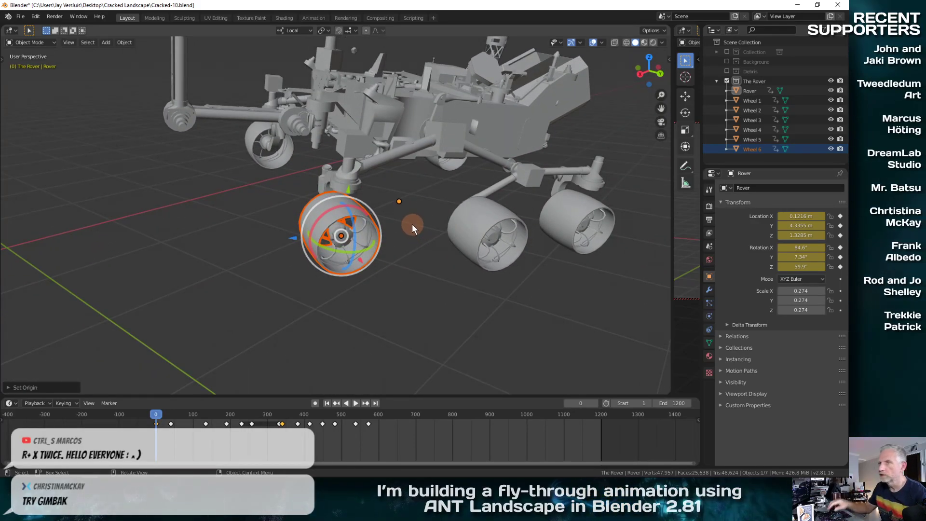
Switch the transform orientation to Gimbal and rotate the wheel about gimbal X.
click(309, 31)
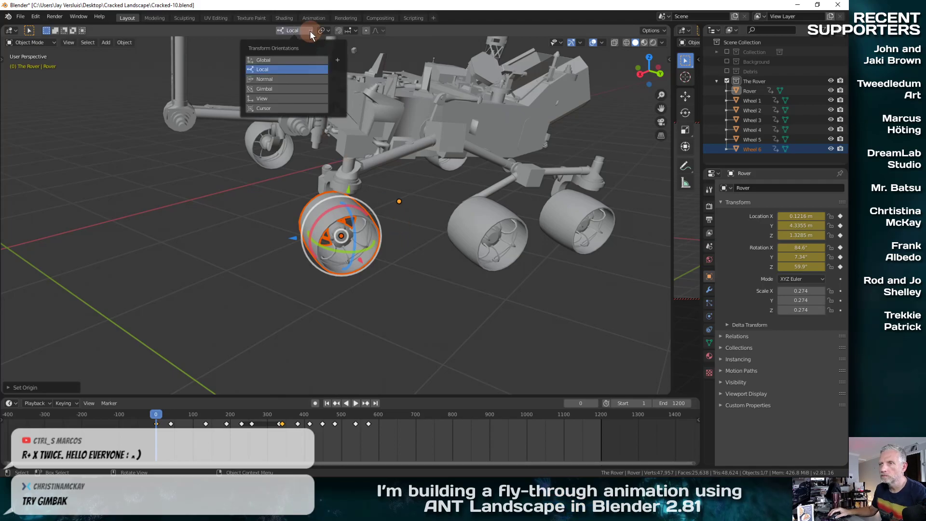
click(294, 88)
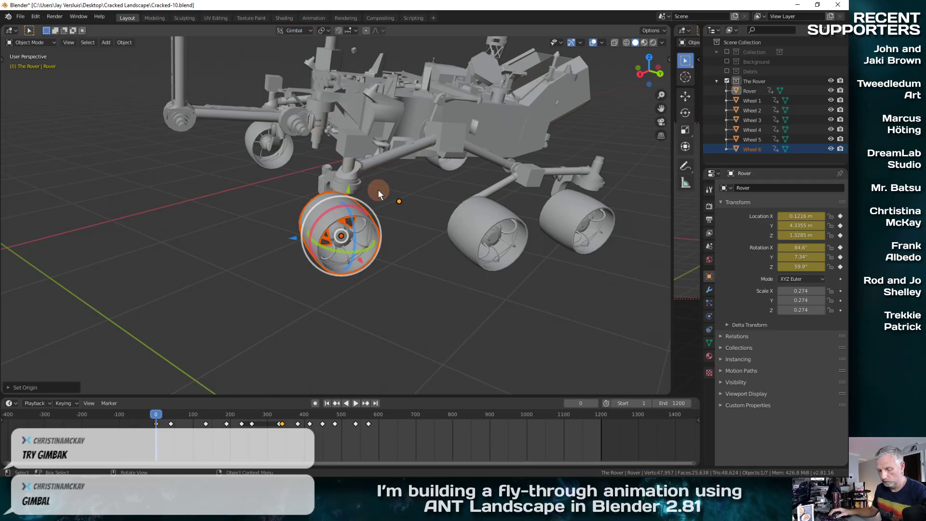
key(r)
key(x)
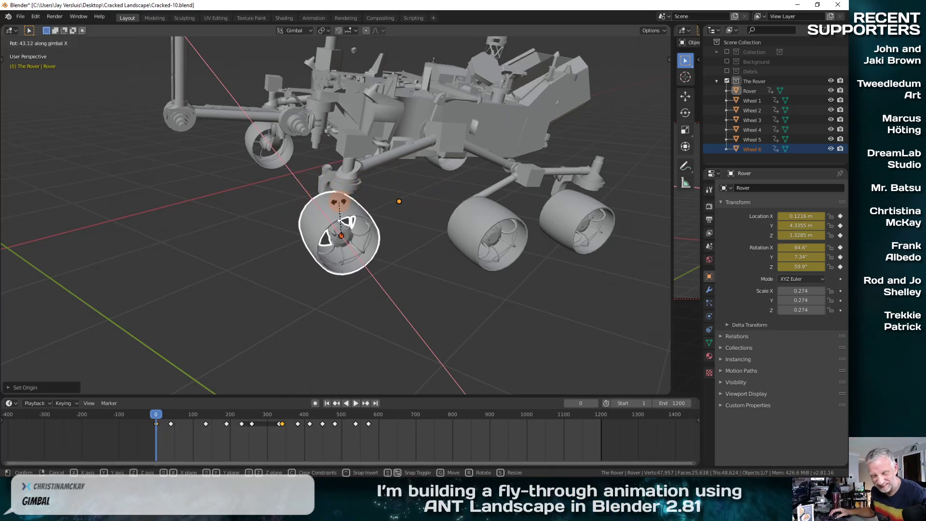
click(339, 201)
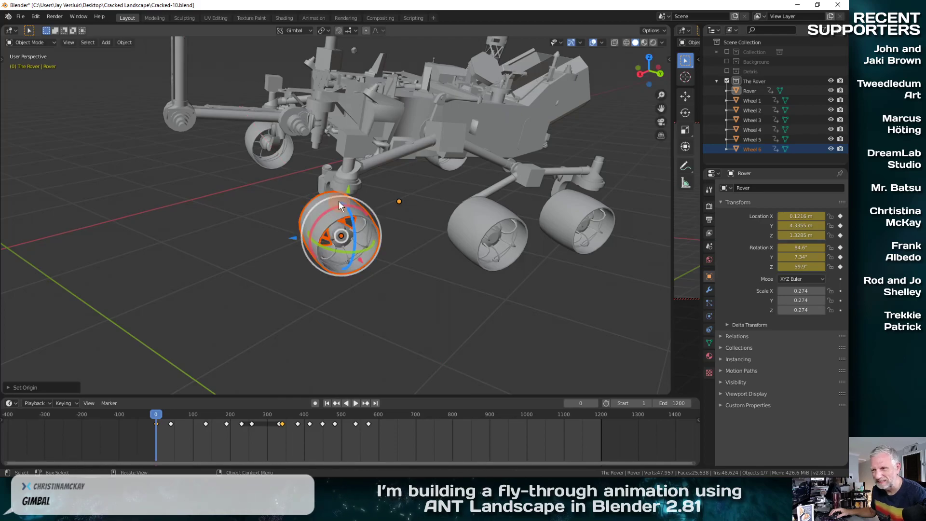
Return to Local orientation, spin the wheel about its local X, then undo it.
click(307, 31)
click(301, 69)
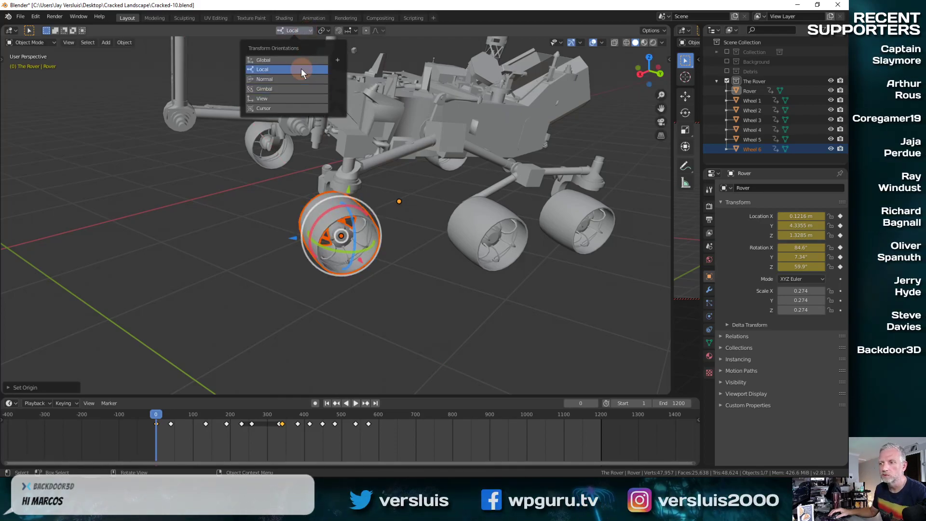
middle_drag(269, 196, 414, 193)
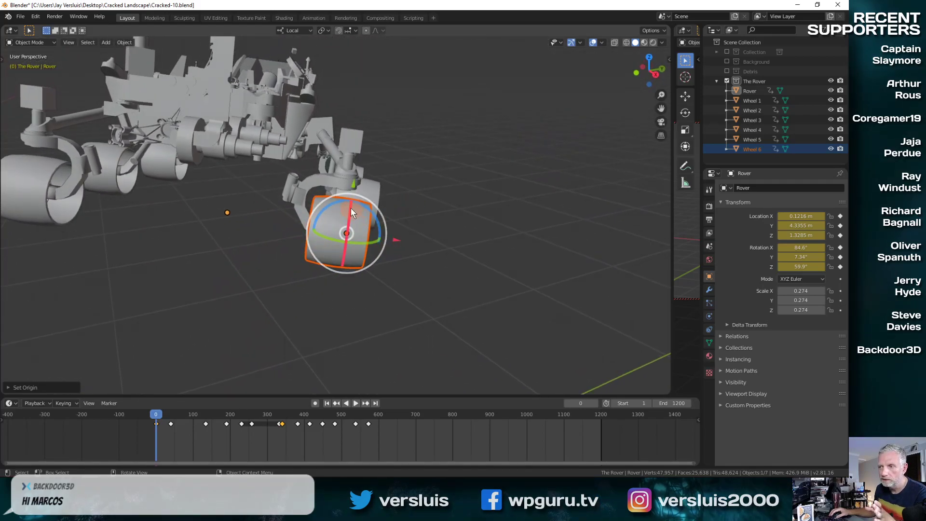
drag(351, 212, 384, 150)
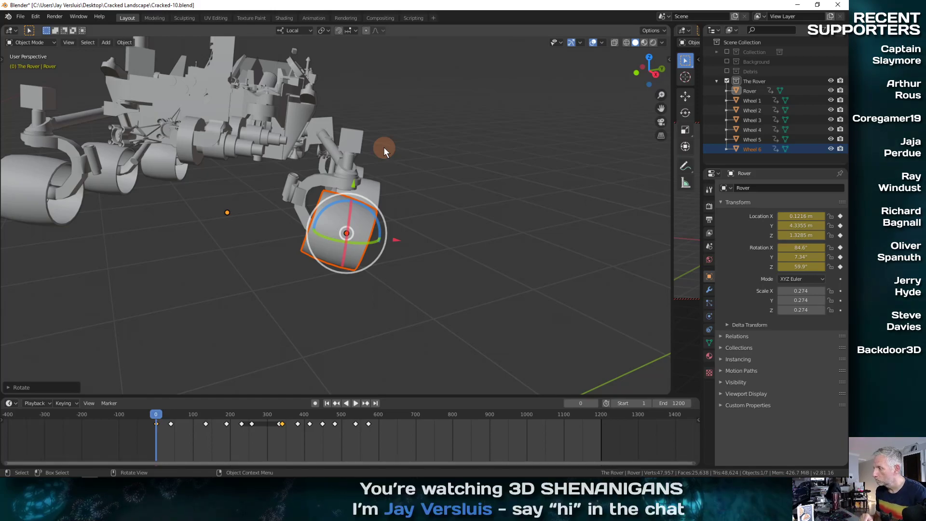
key(ctrl+z)
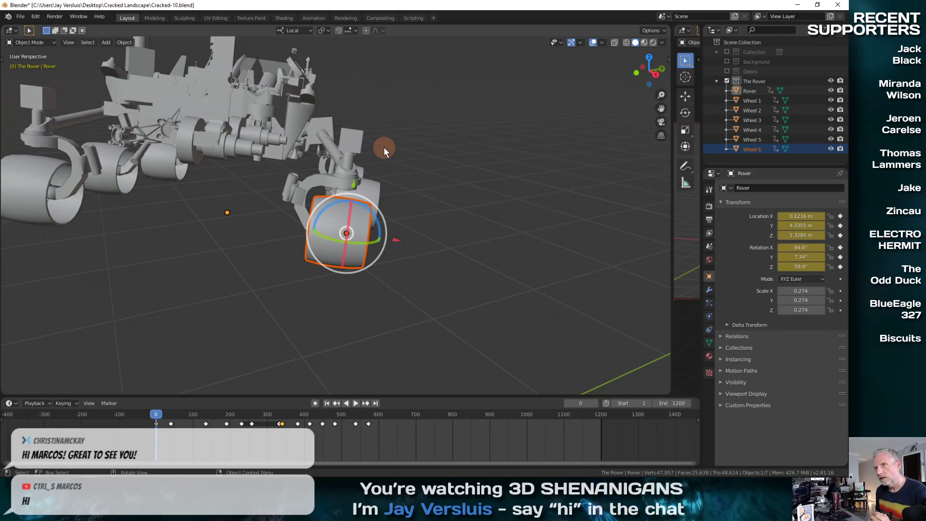
Set the transform orientation to Gimbal and orbit to the rover's other side.
click(311, 30)
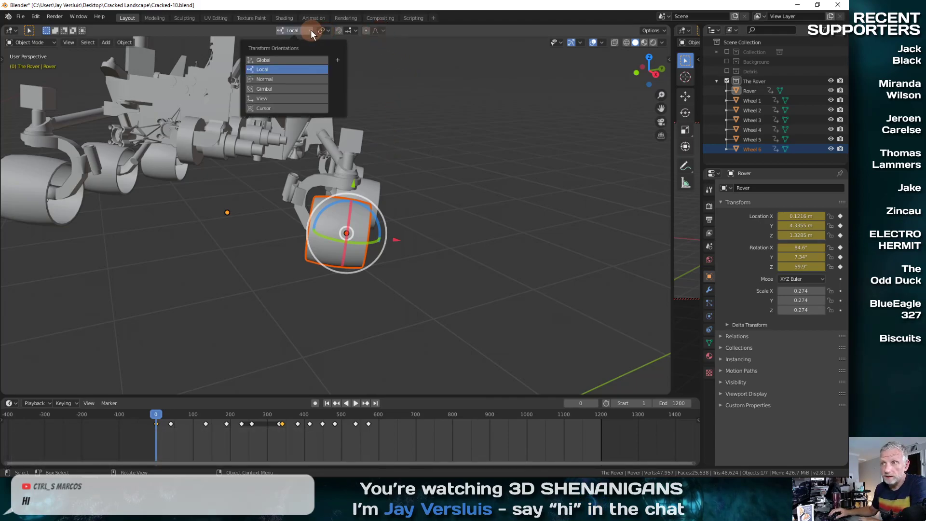
click(299, 88)
middle_drag(456, 192, 282, 184)
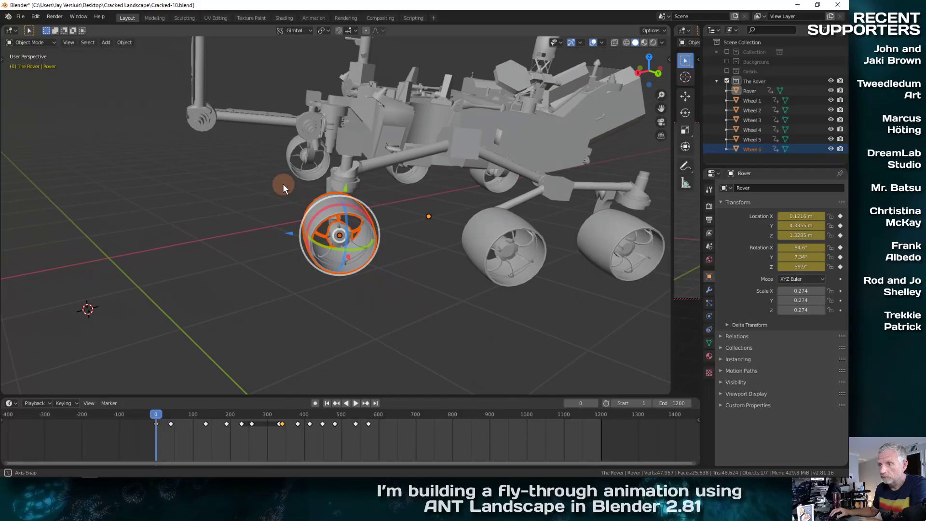
middle_drag(401, 208, 265, 195)
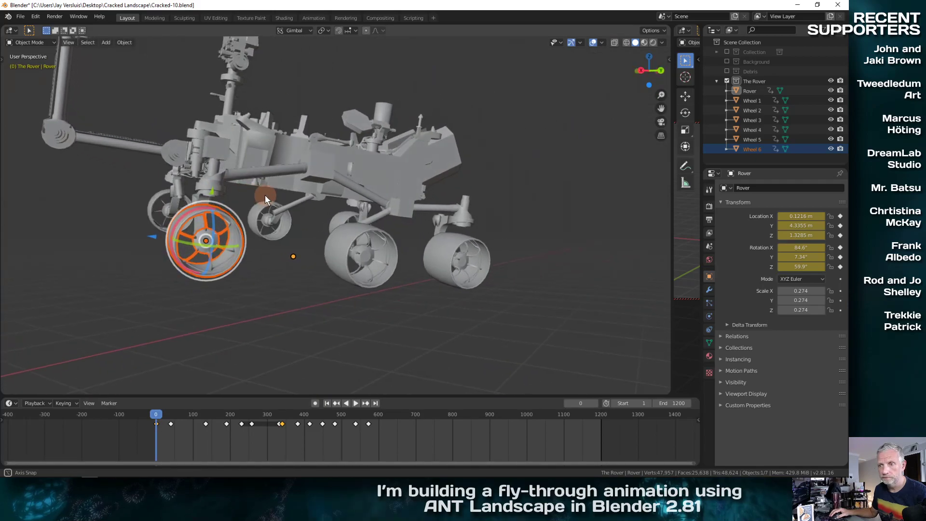
Select Wheel 5 and move its origin to its geometry centre.
click(339, 240)
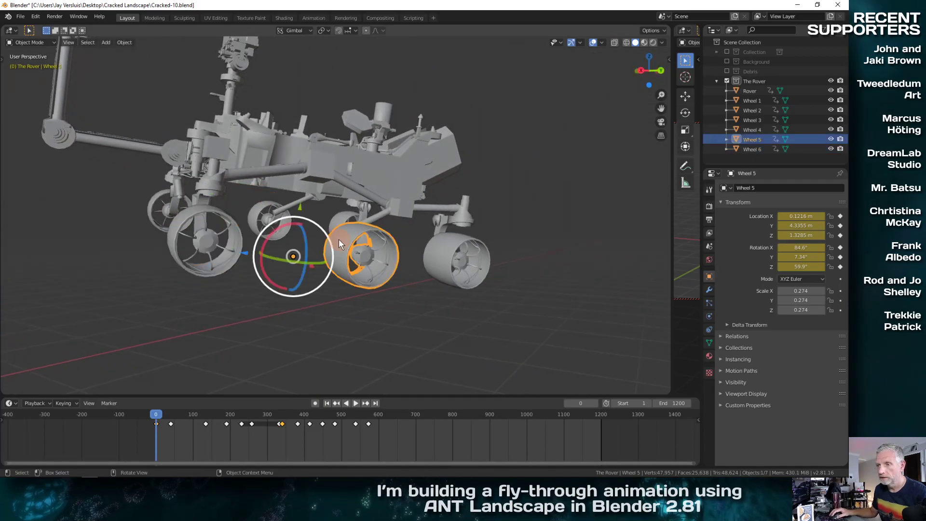
middle_drag(369, 252, 363, 279)
key(F3)
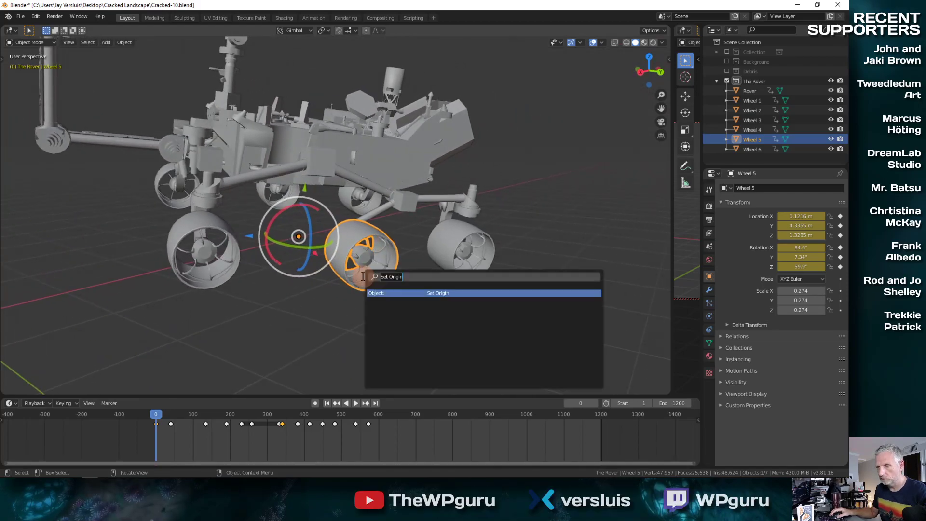
click(424, 292)
click(412, 294)
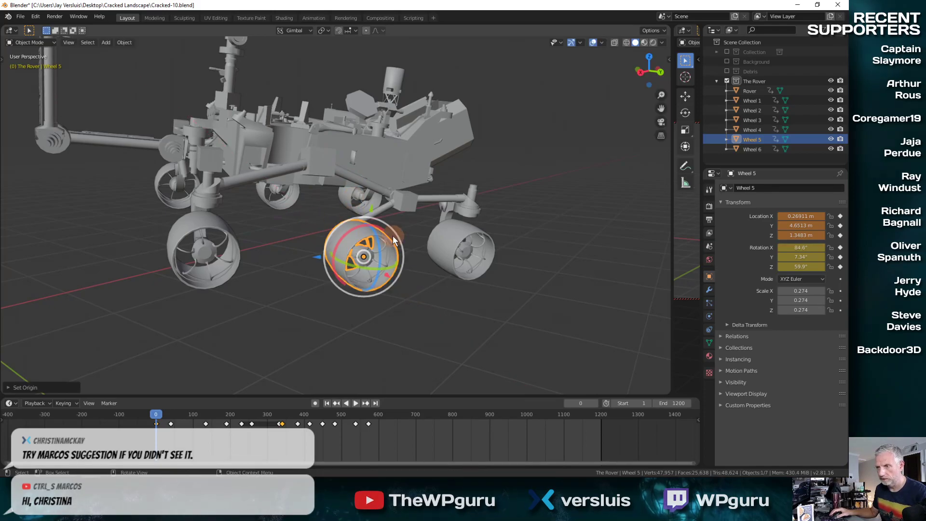
middle_drag(388, 237, 359, 241)
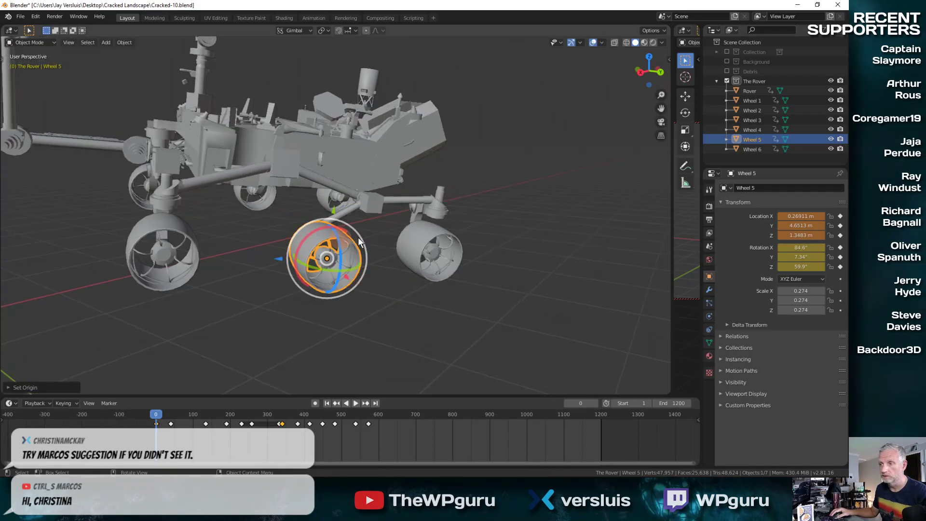
Select Wheel 4 and set the object gizmo orientation to Gimbal.
click(411, 239)
click(577, 43)
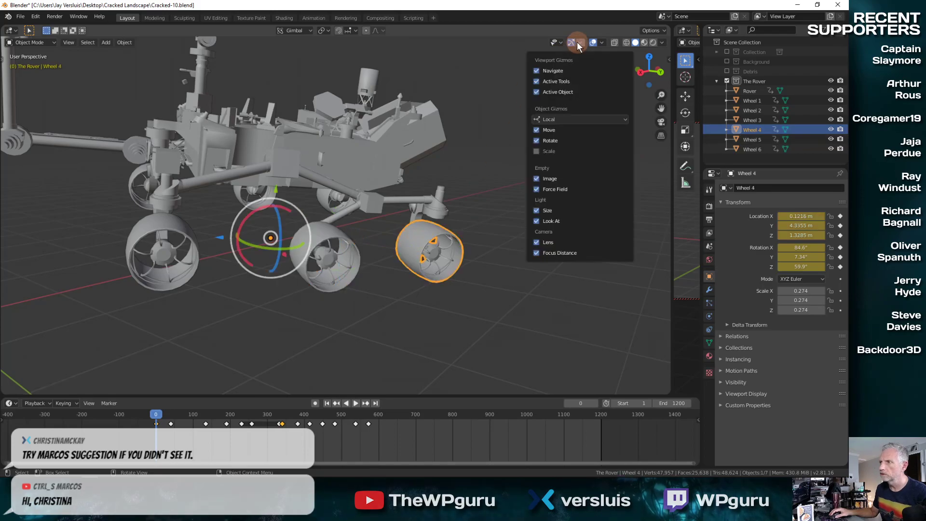
click(575, 118)
click(572, 176)
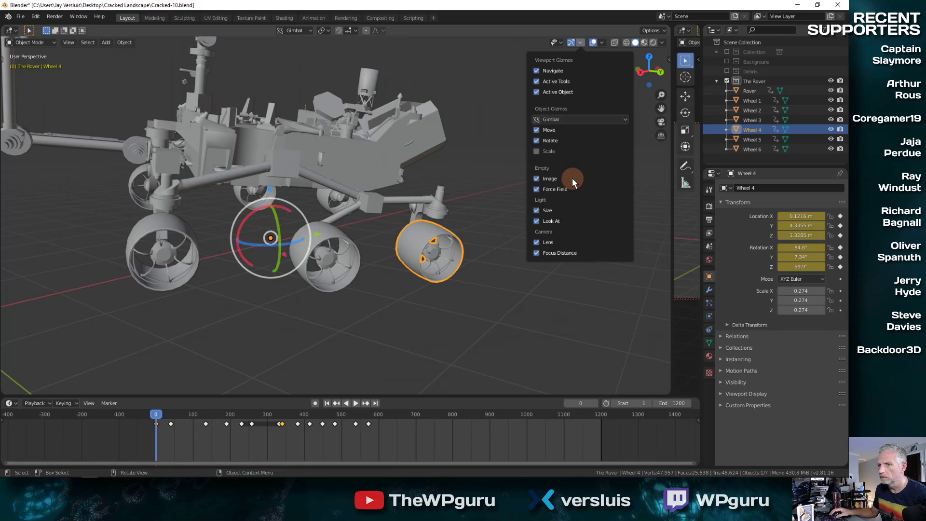
Move Wheel 4's origin to its geometry centre, then test a gimbal X spin and undo it.
key(F3)
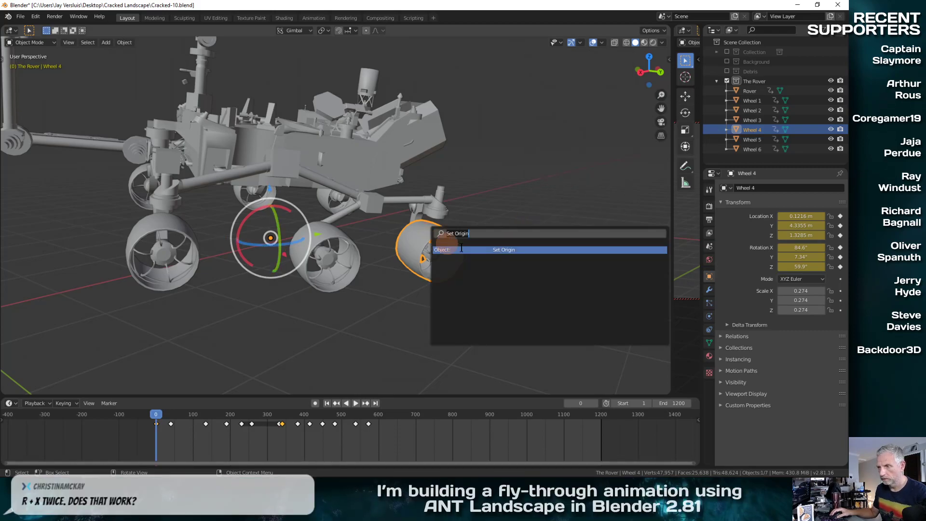
key(Return)
click(478, 248)
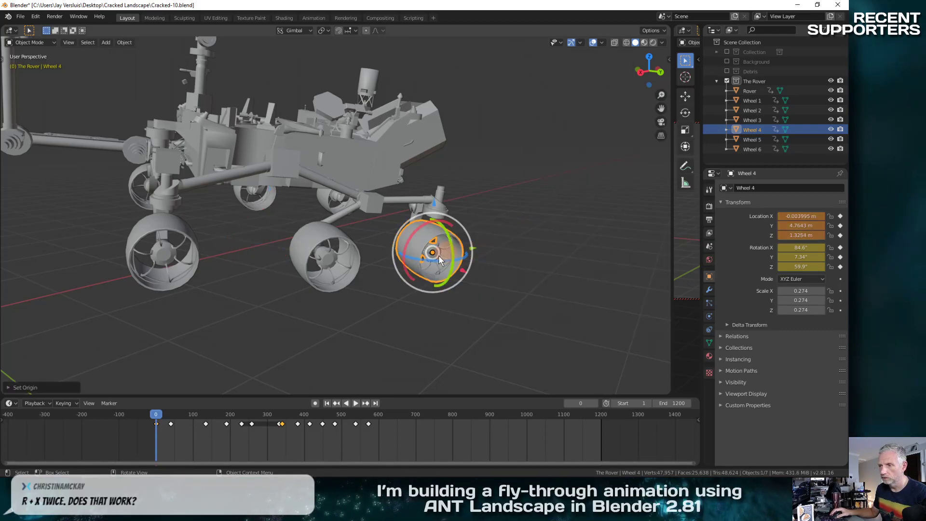
key(r)
key(x)
key(x)
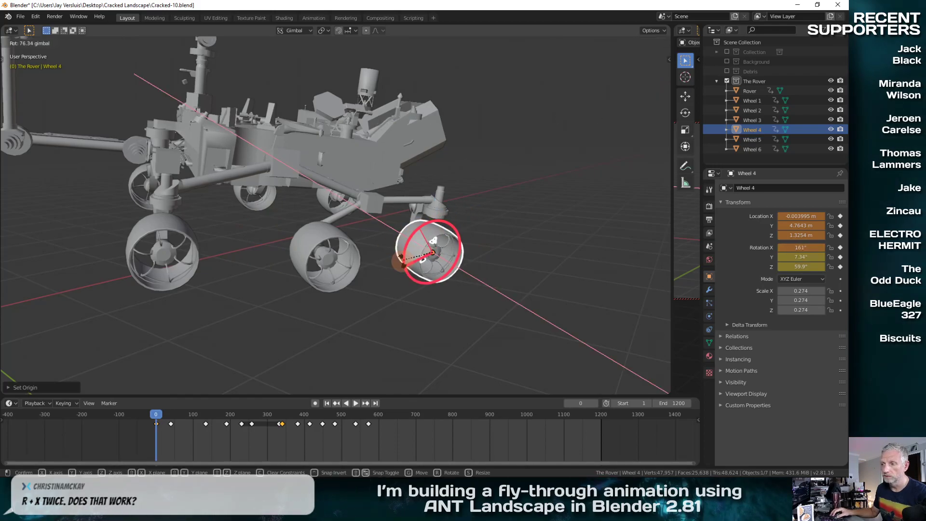
click(444, 231)
key(ctrl+z)
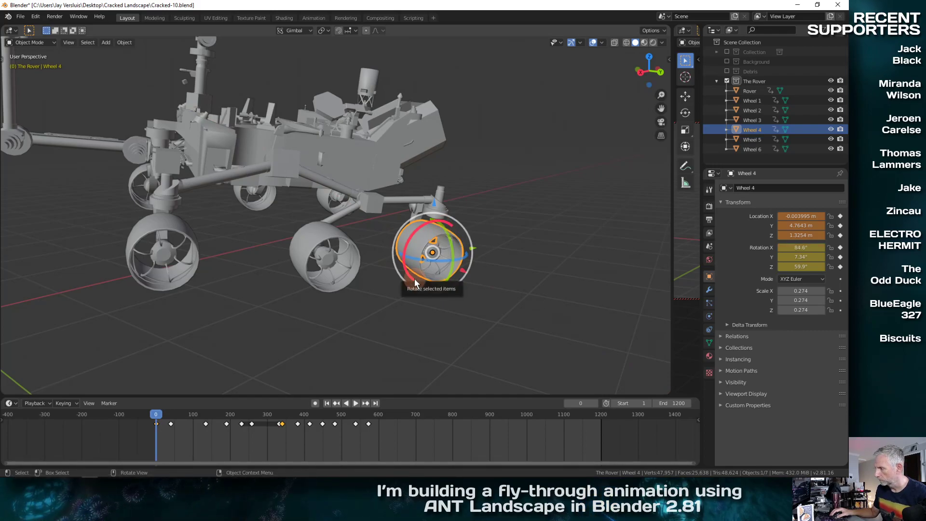
middle_drag(415, 283, 208, 266)
middle_drag(245, 274, 440, 376)
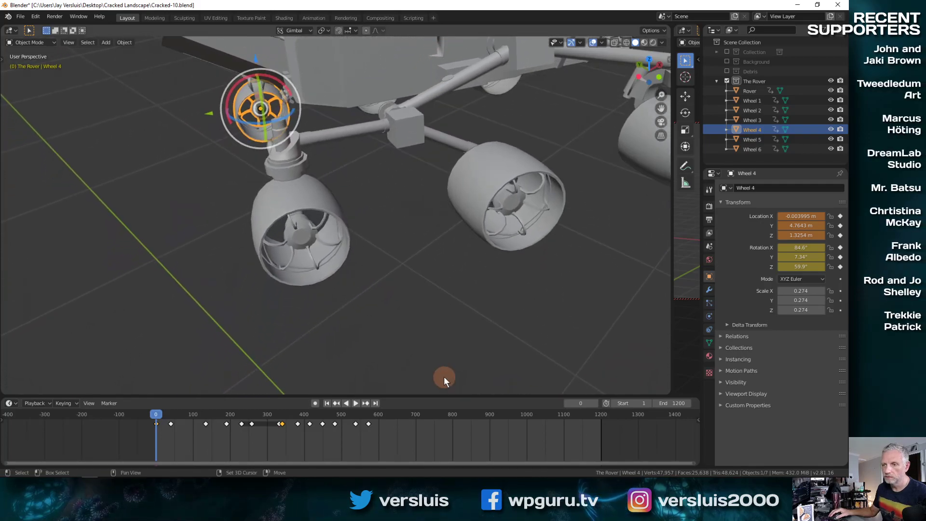
Select Wheel 1 and set its origin to its geometry centre.
click(310, 194)
middle_drag(351, 243, 373, 209)
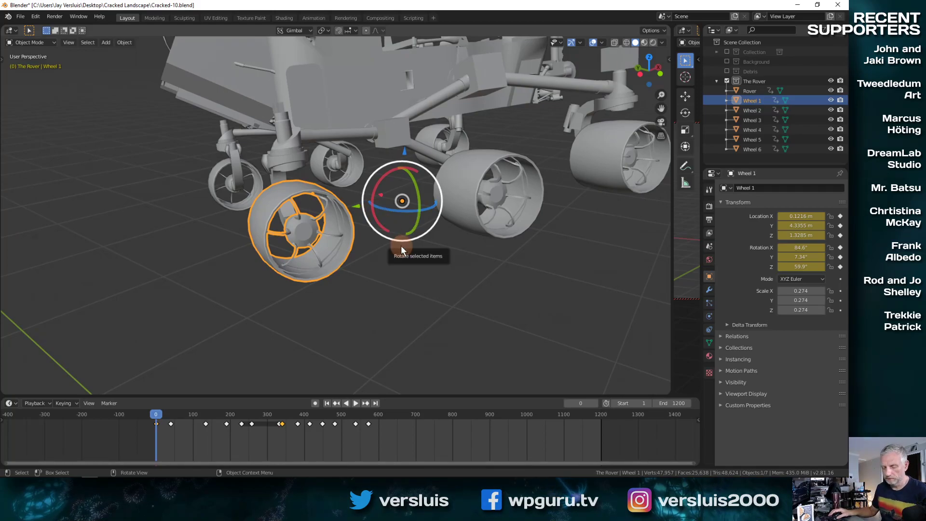
key(F3)
click(456, 263)
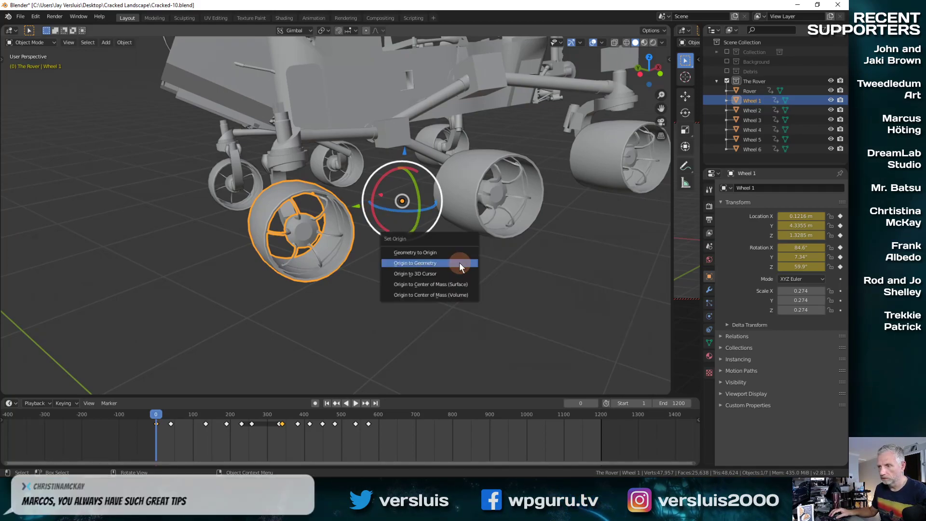
click(459, 262)
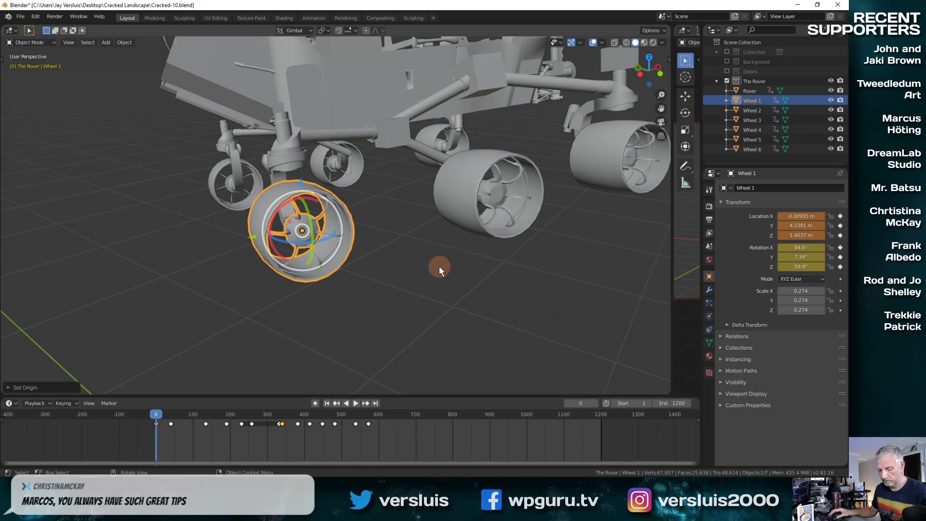
Test-spin Wheel 1 freely and about its X axis, leaving its rotation unchanged.
key(r)
key(r)
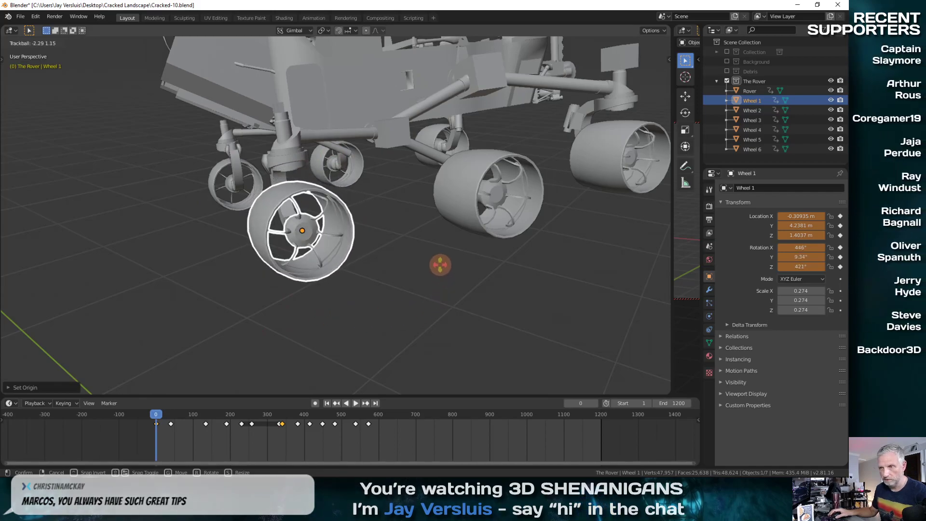
key(Escape)
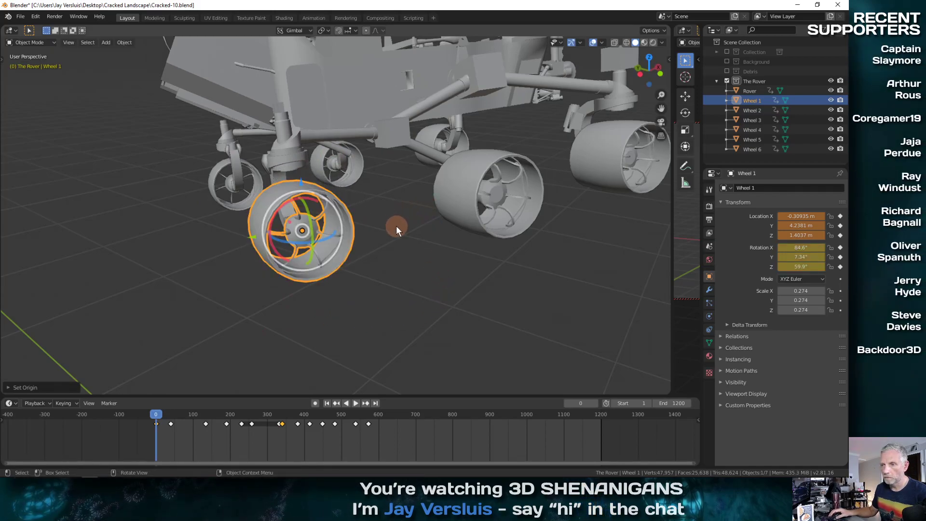
middle_drag(389, 227, 370, 227)
key(r)
key(x)
key(x)
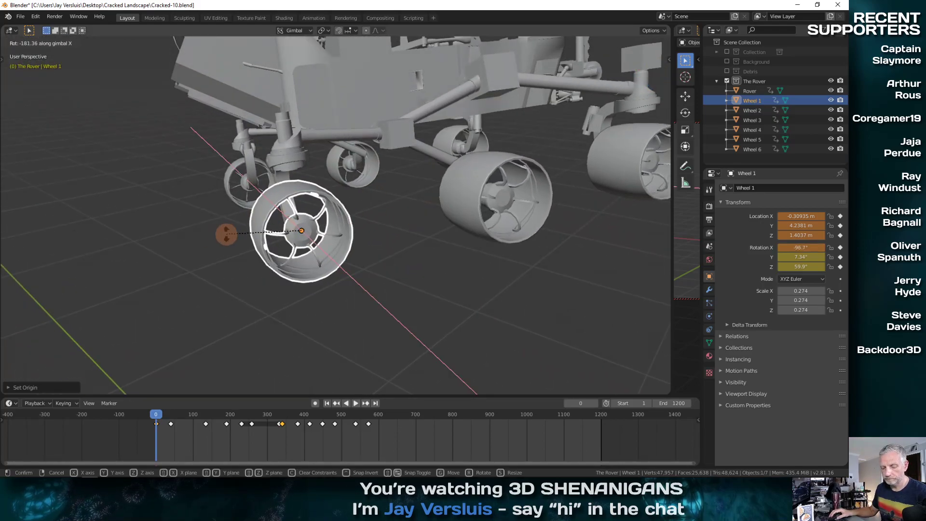
click(303, 222)
middle_drag(415, 233, 254, 217)
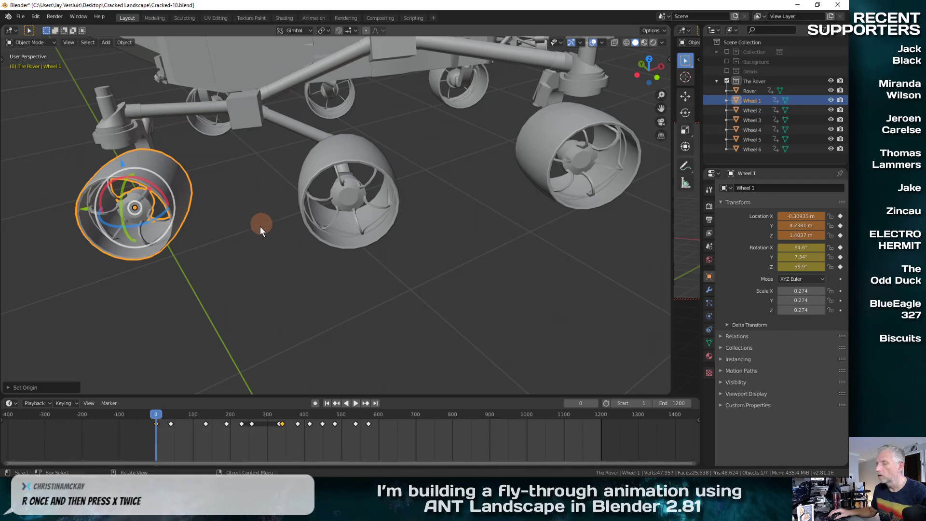
Select Wheel 2 and move its origin to its geometry centre.
click(326, 161)
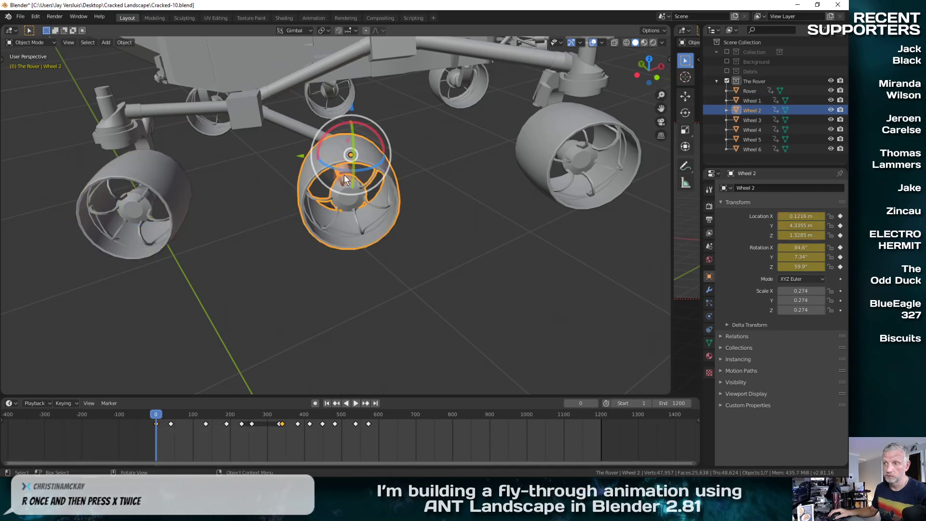
key(F3)
click(413, 193)
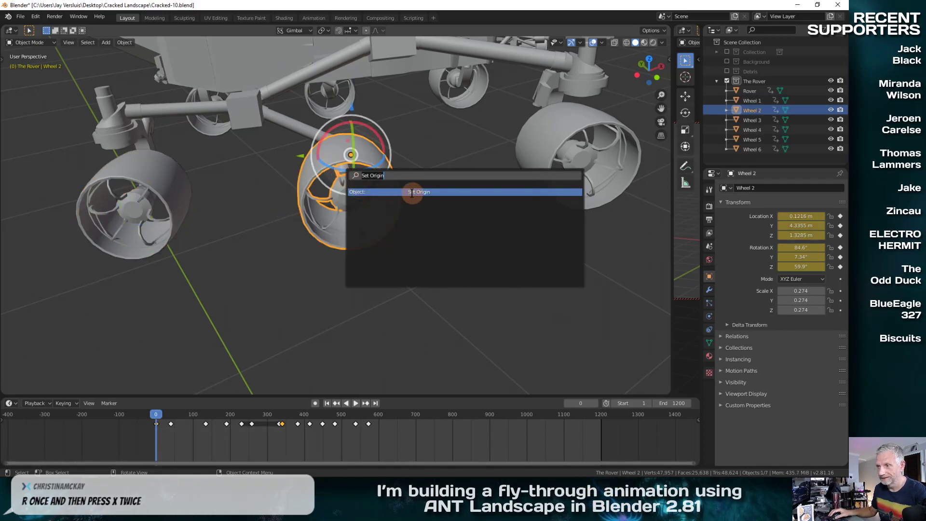
click(412, 192)
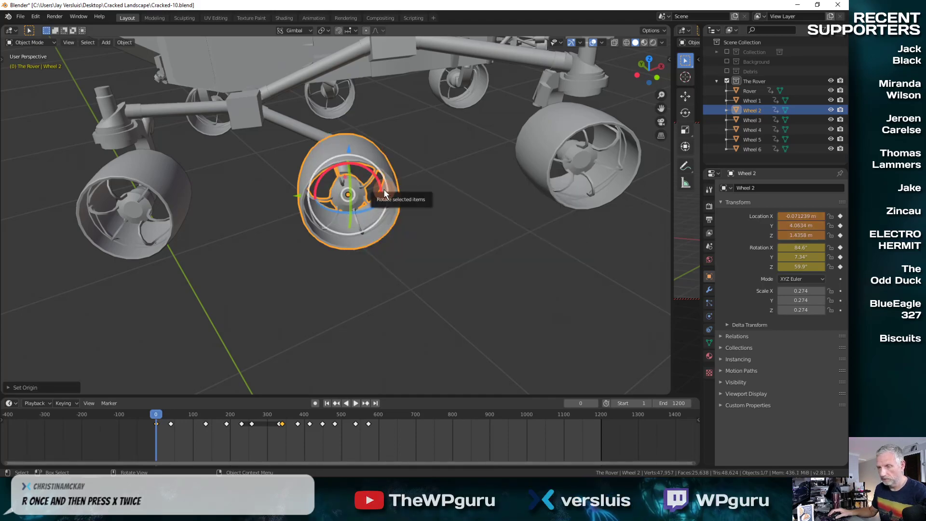
Test-spin Wheel 2 about its own X and global X axes without keeping the rotation.
key(r)
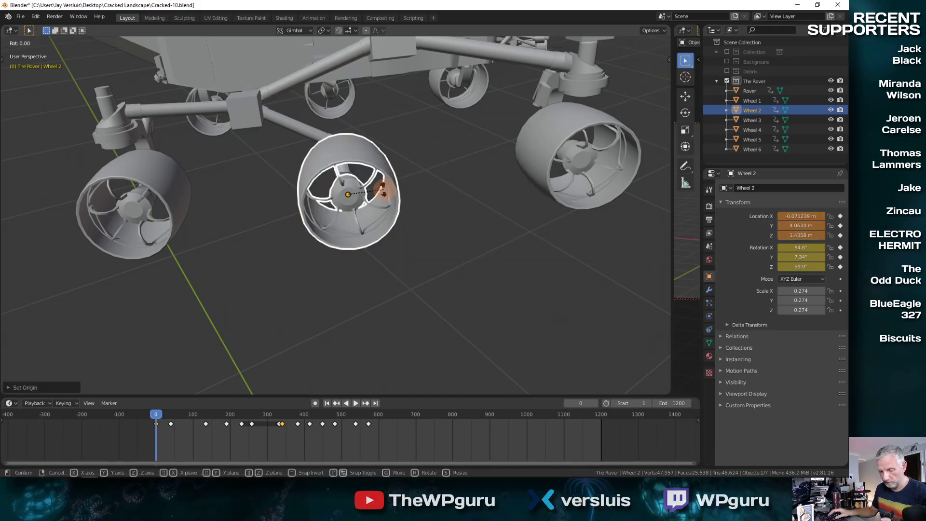
key(x)
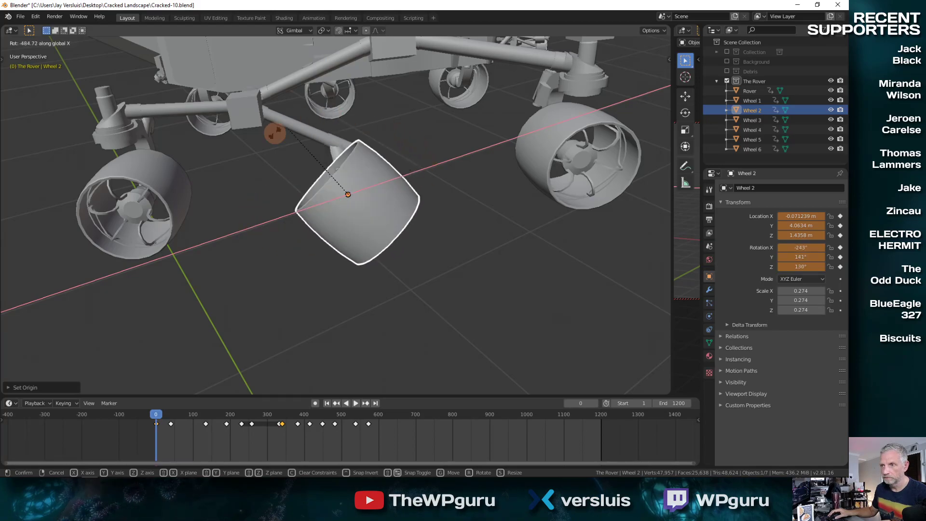
mouse_move(355, 162)
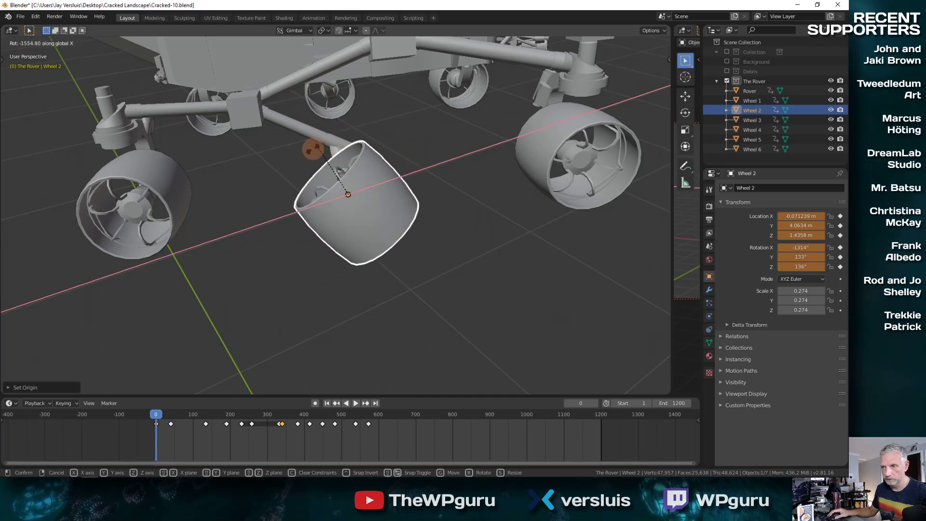
mouse_move(374, 256)
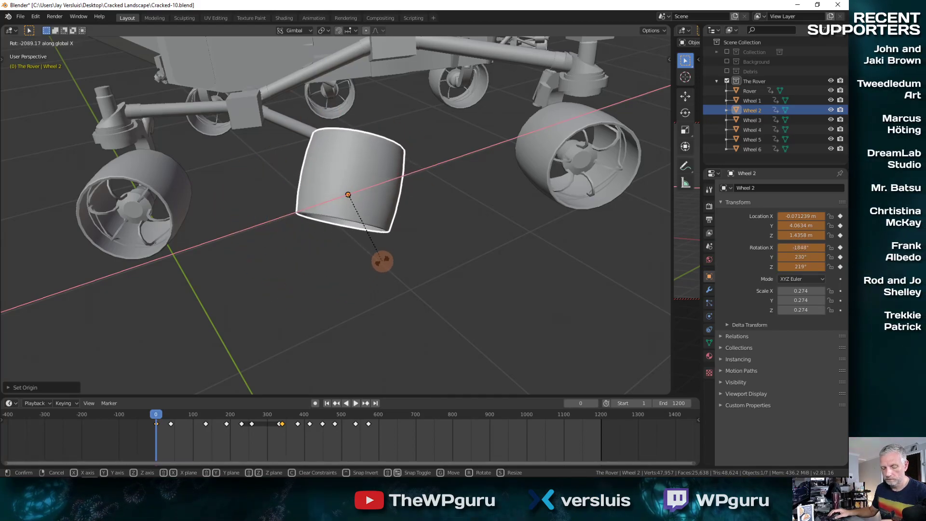
click(382, 261)
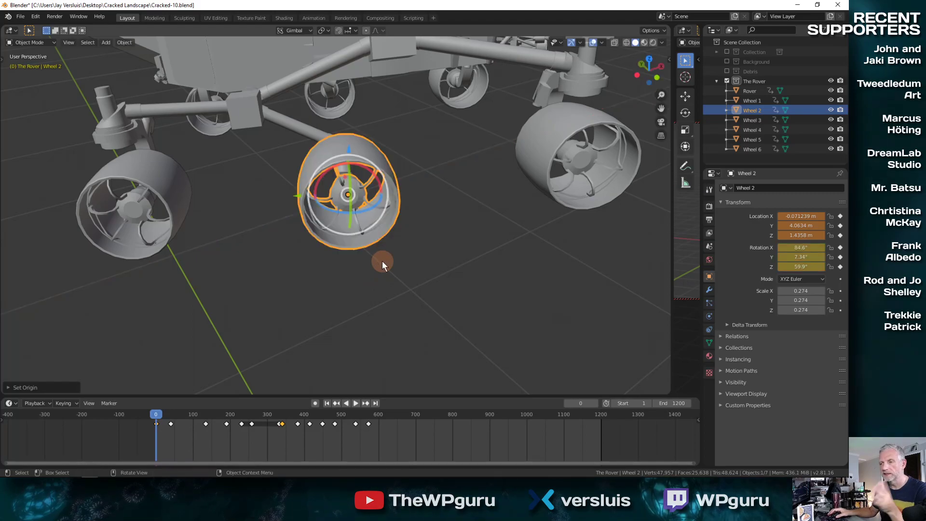
key(r)
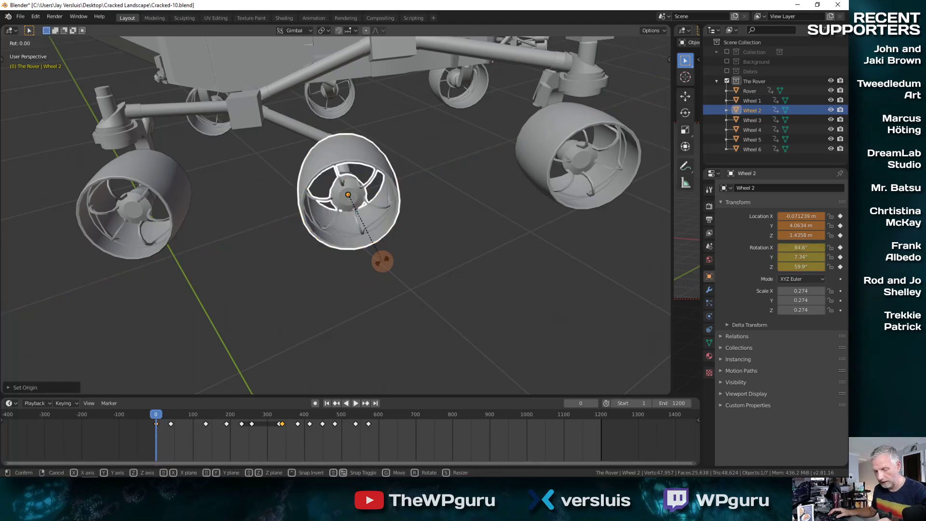
key(x)
mouse_move(338, 313)
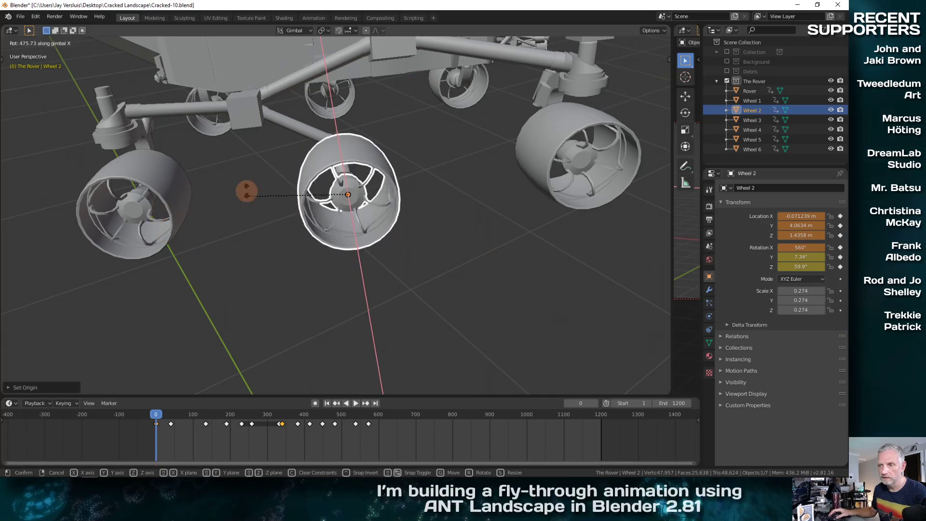
mouse_move(382, 274)
key(x)
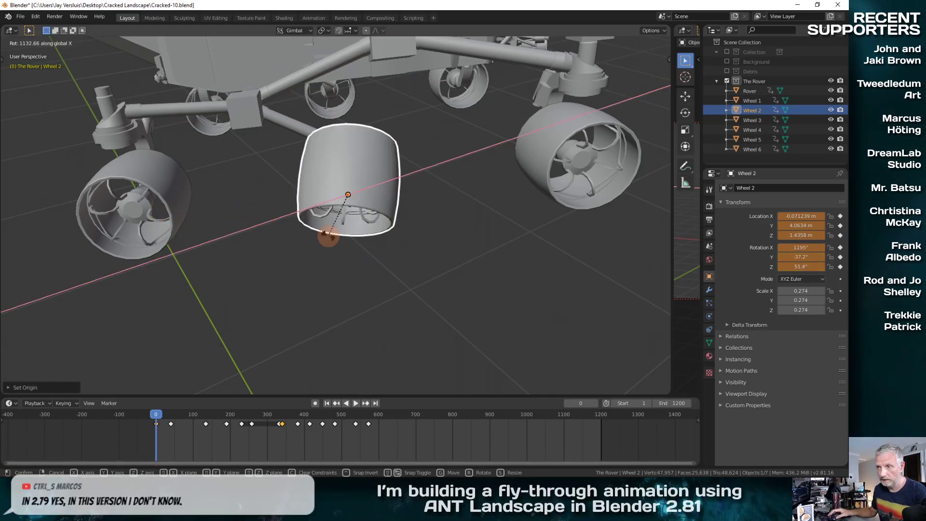
mouse_move(345, 99)
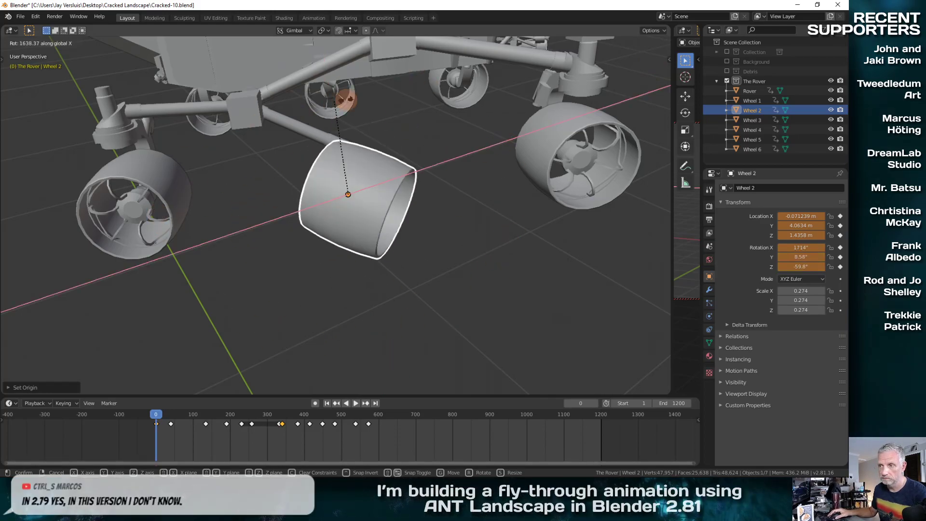
click(417, 306)
middle_drag(365, 262, 343, 224)
Select Wheel 3 and move its origin to its geometry centre.
click(410, 180)
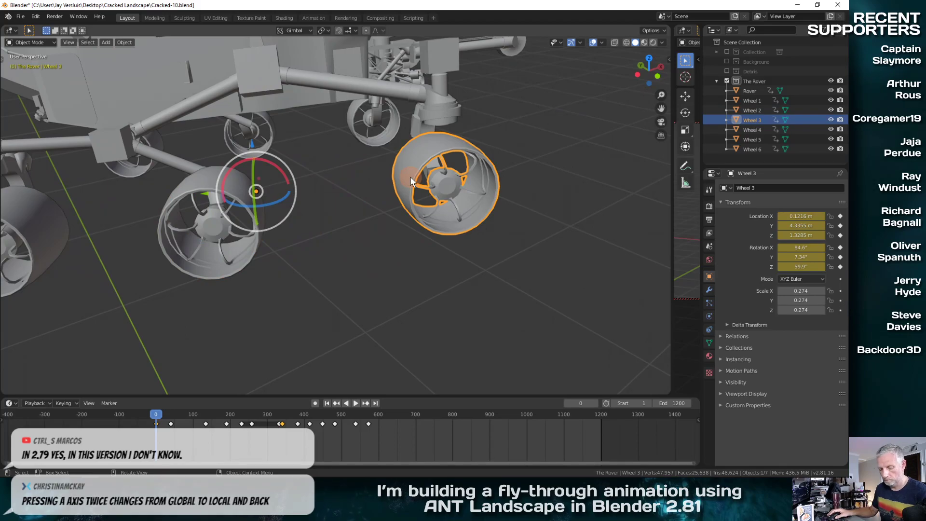
key(F3)
click(465, 194)
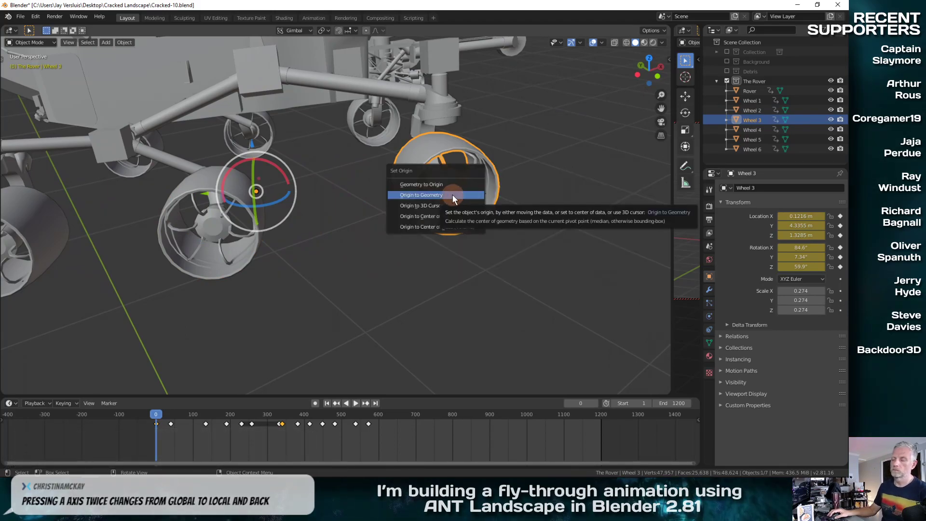
click(452, 194)
Test-spin Wheel 3 about its X axis, then frame the whole rover.
key(r)
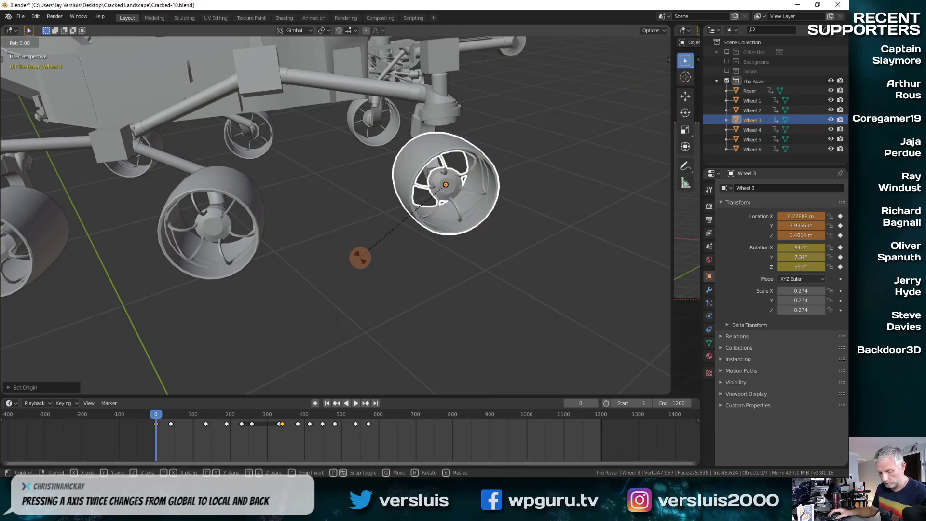
key(x)
click(503, 256)
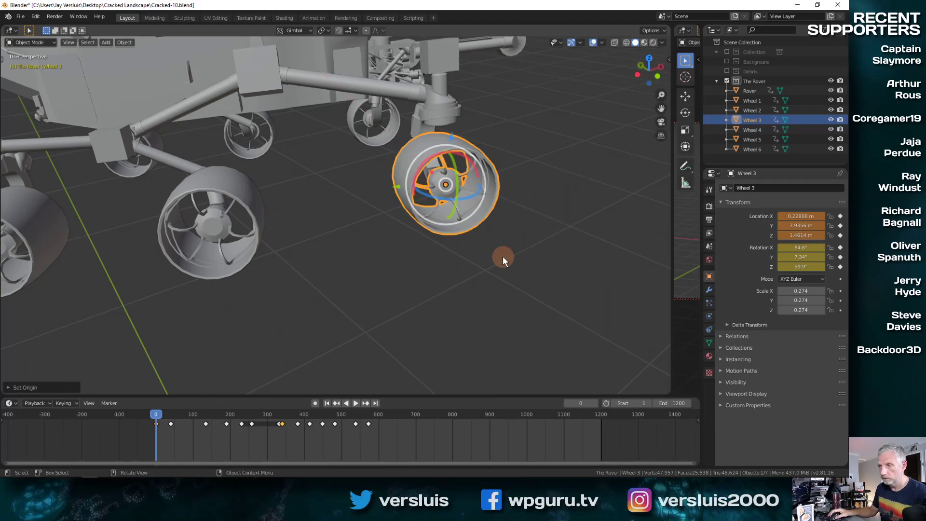
mouse_move(385, 247)
middle_down()
mouse_move(348, 259)
mouse_move(375, 241)
middle_up()
shift+middle_drag(335, 204, 422, 253)
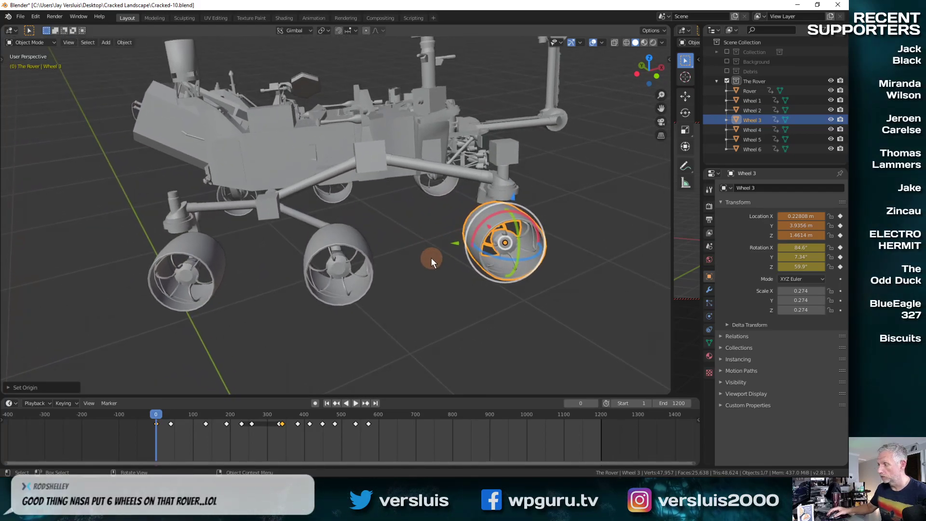
Save the scene via File > Save As with the name incremented to Cracked-11.blend.
click(20, 16)
click(59, 90)
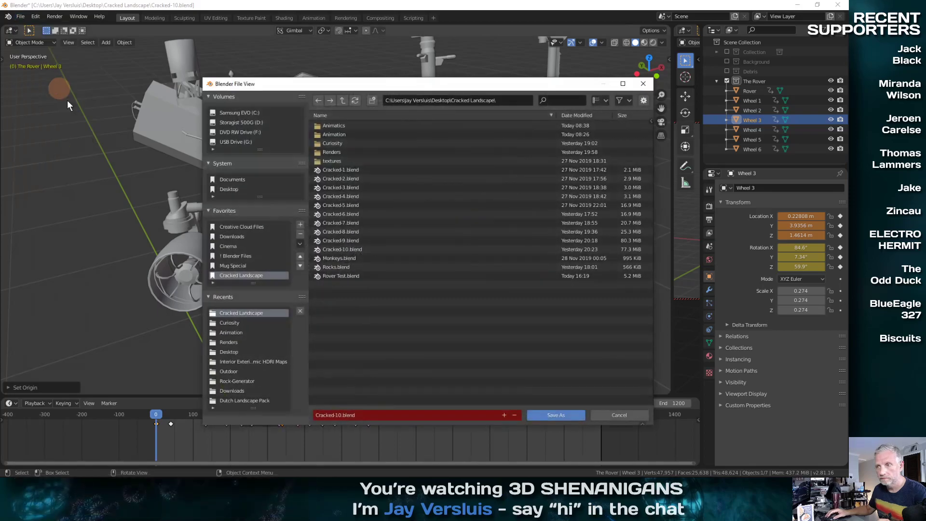
click(504, 414)
click(550, 415)
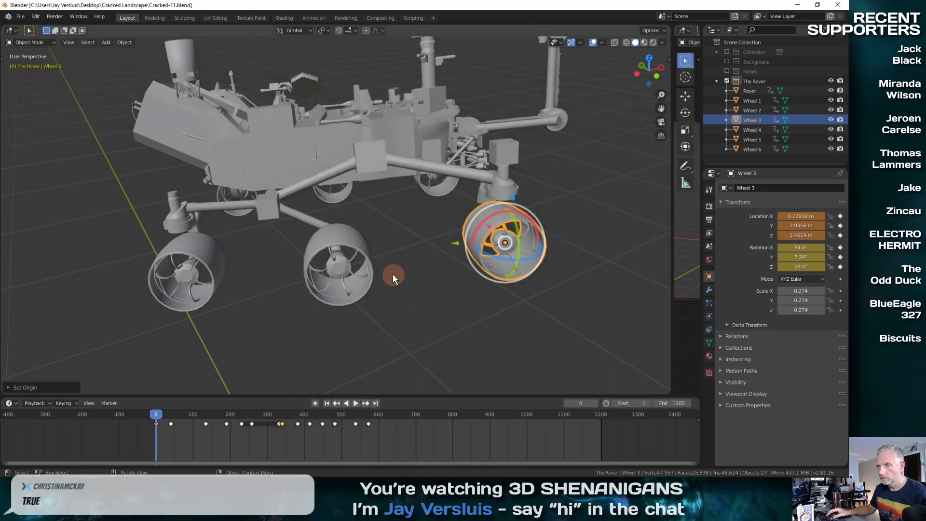
middle_drag(378, 245, 462, 263)
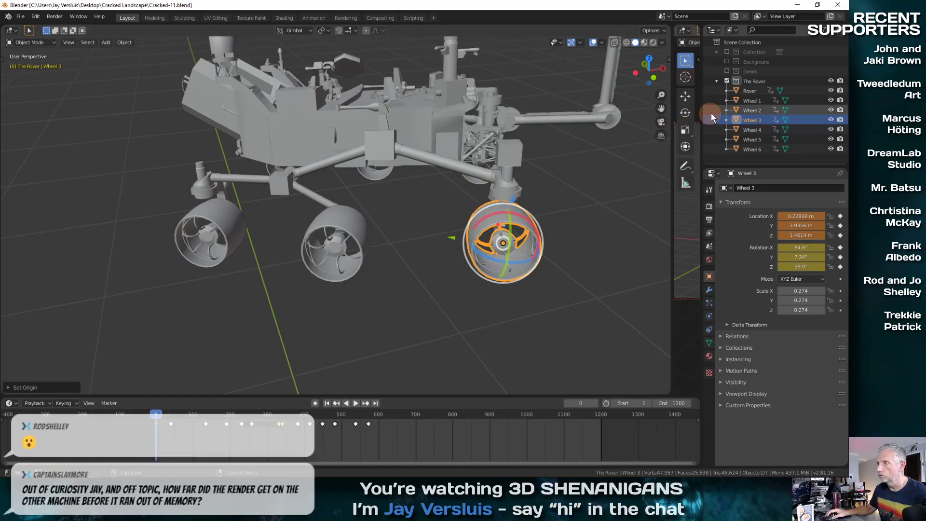
Select all six wheels plus Rover in the Outliner and parent them with Ctrl+P > Object.
click(754, 100)
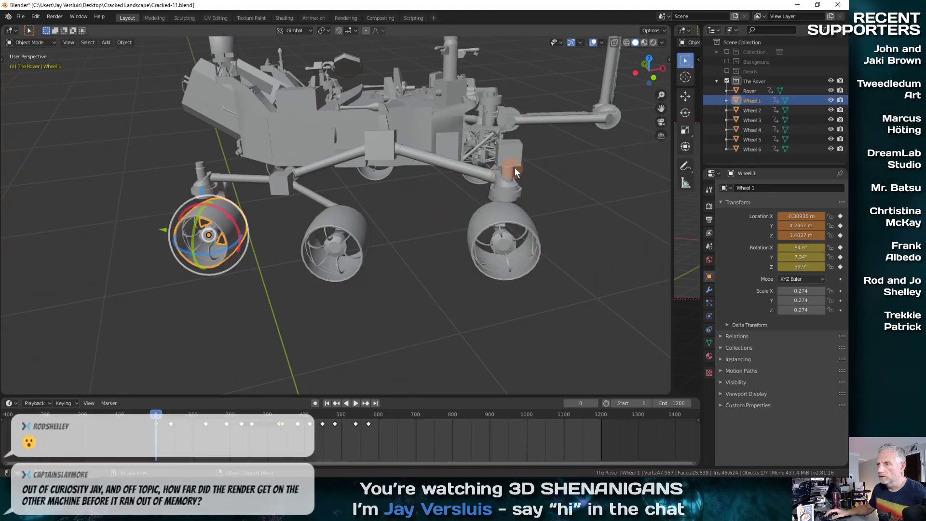
middle_drag(514, 167, 424, 210)
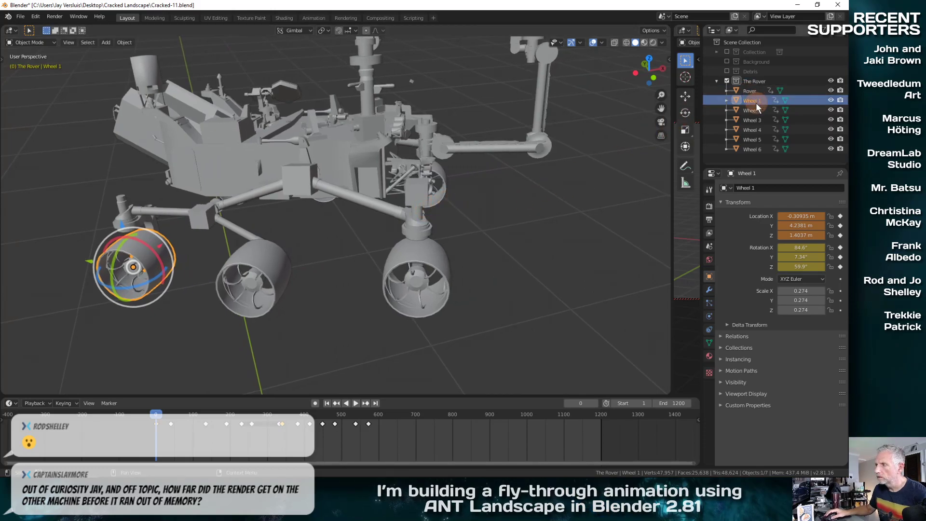
shift+click(754, 149)
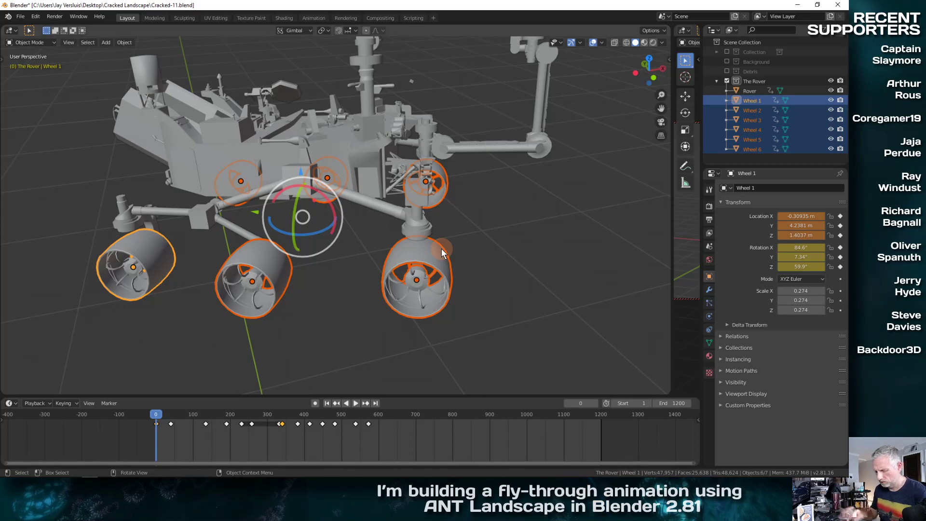
key(ctrl+p)
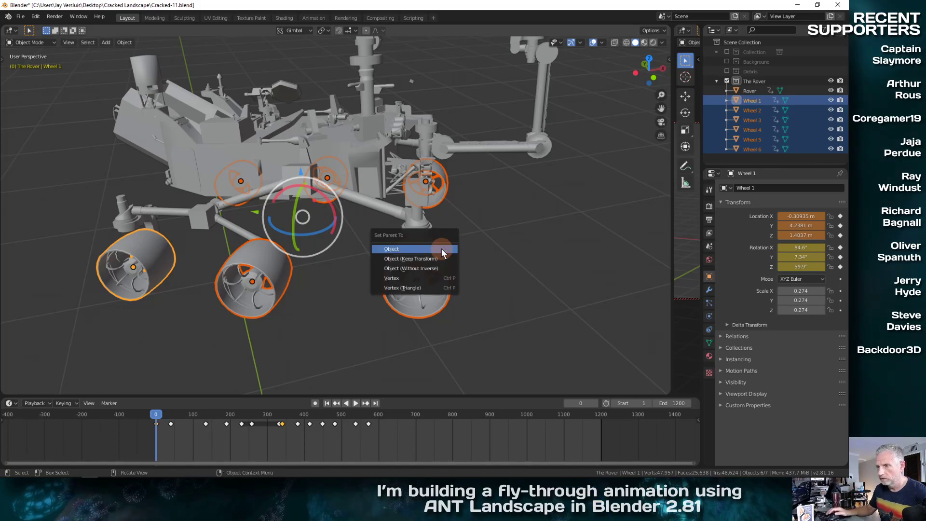
click(442, 248)
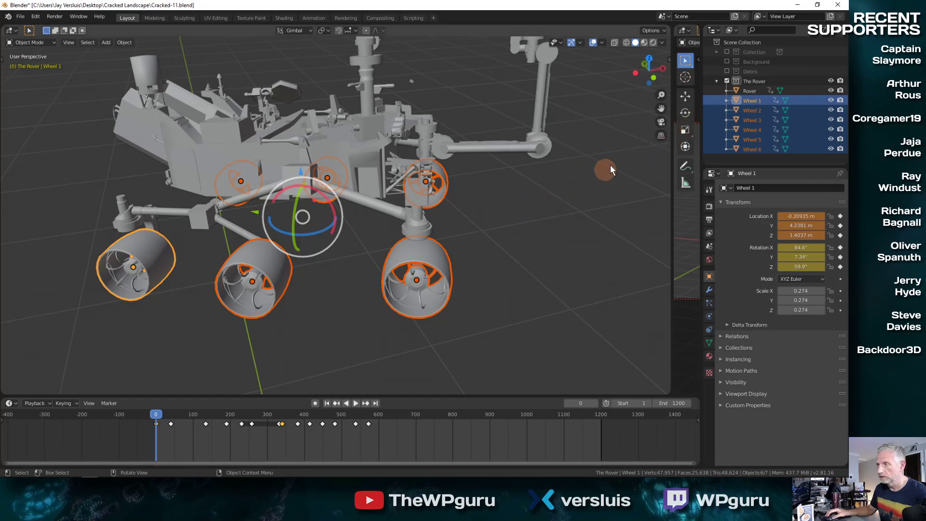
ctrl+click(754, 92)
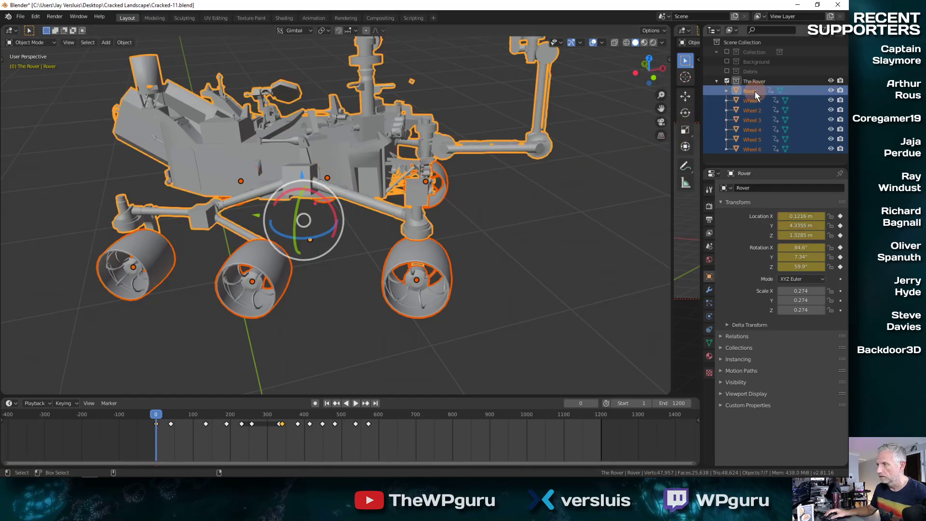
key(ctrl+p)
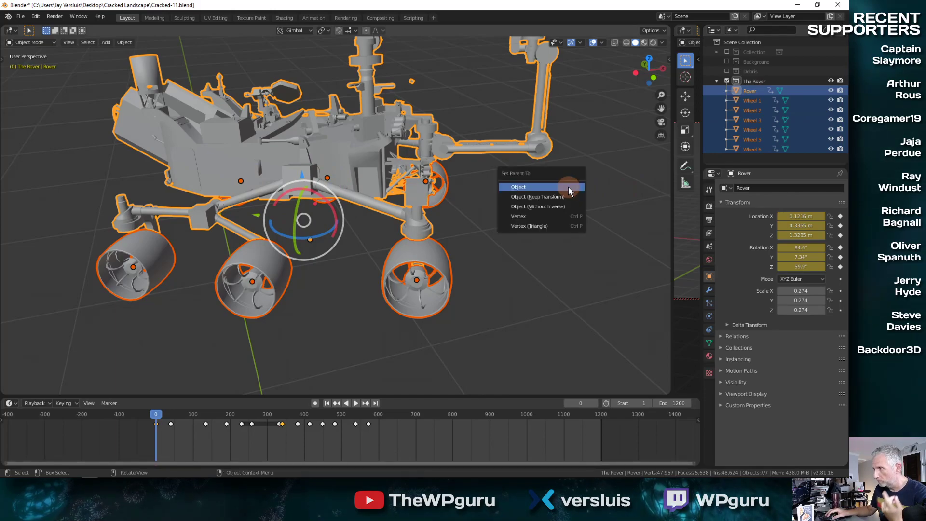
click(568, 186)
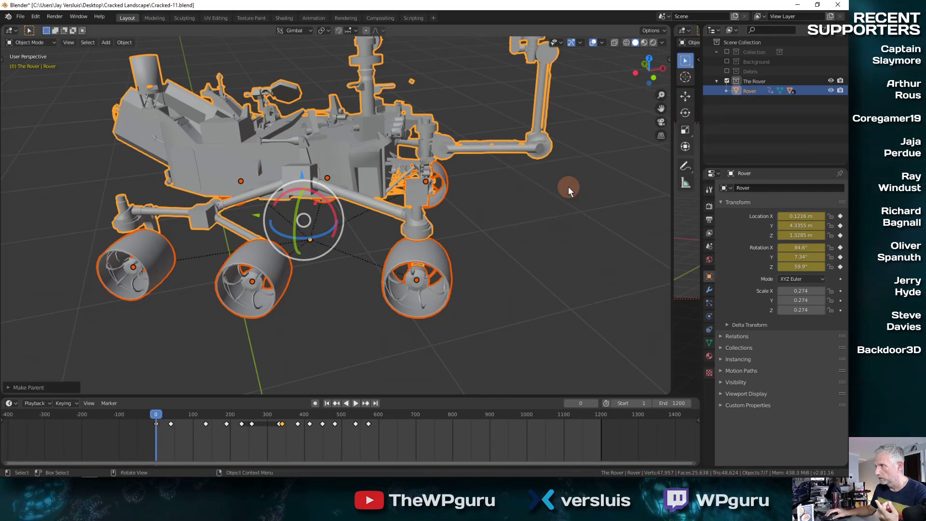
Expand Rover in the Outliner to list its wheels, select Wheel 1 alone, and recentre the view.
click(727, 91)
scroll(775, 149, down, 1)
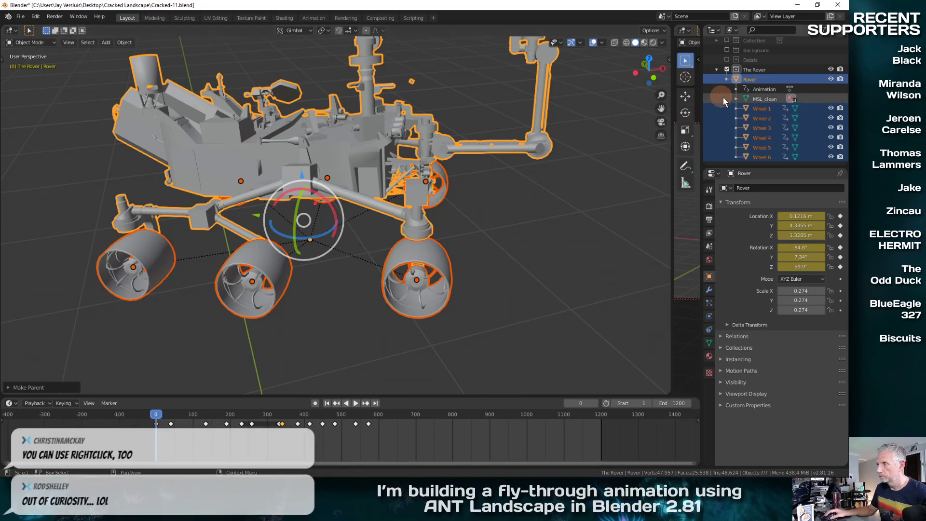
click(756, 108)
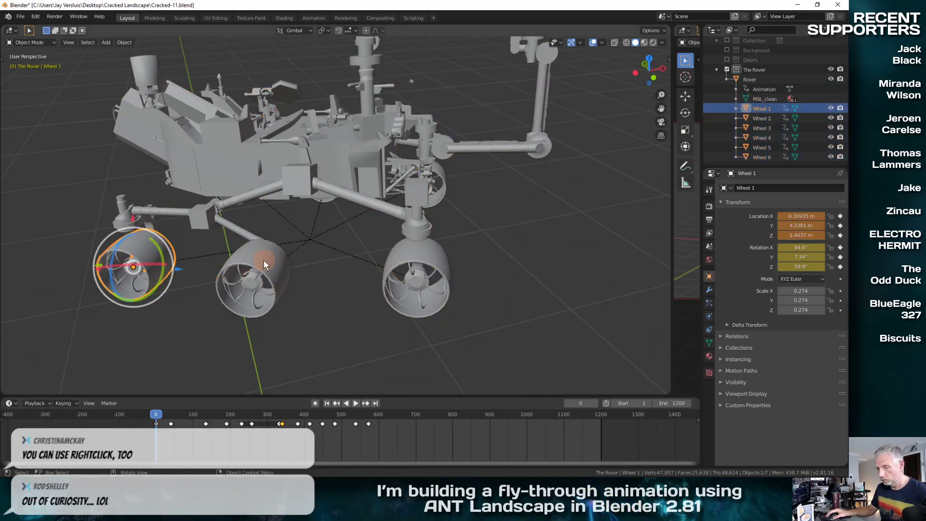
shift+middle_drag(263, 259, 349, 233)
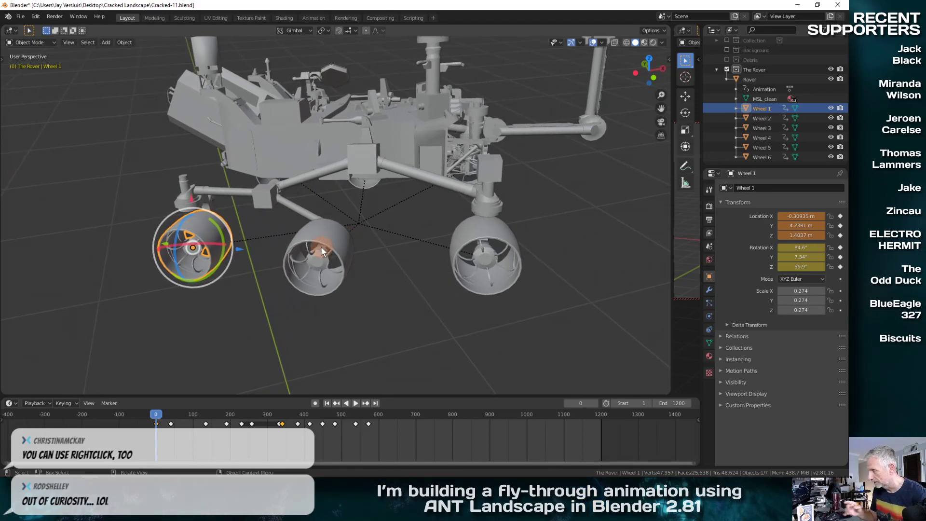
right_click(209, 226)
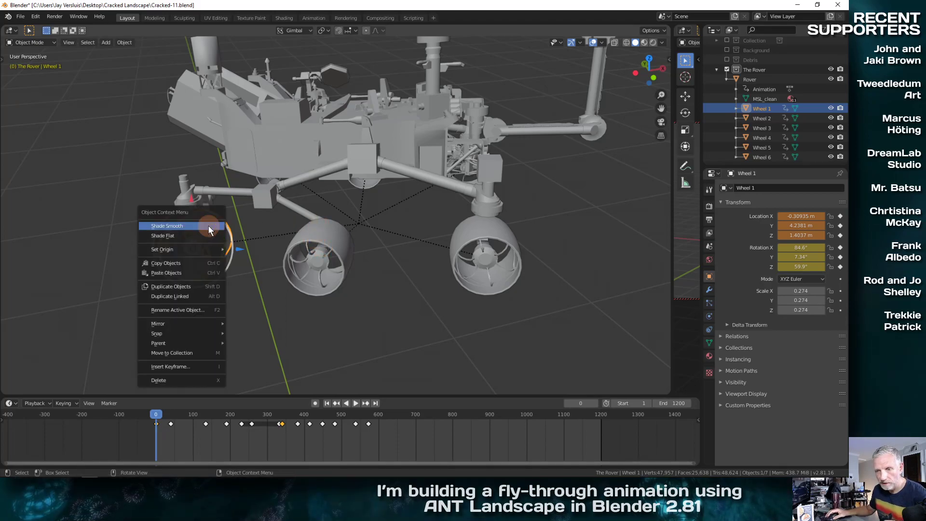
mouse_move(208, 346)
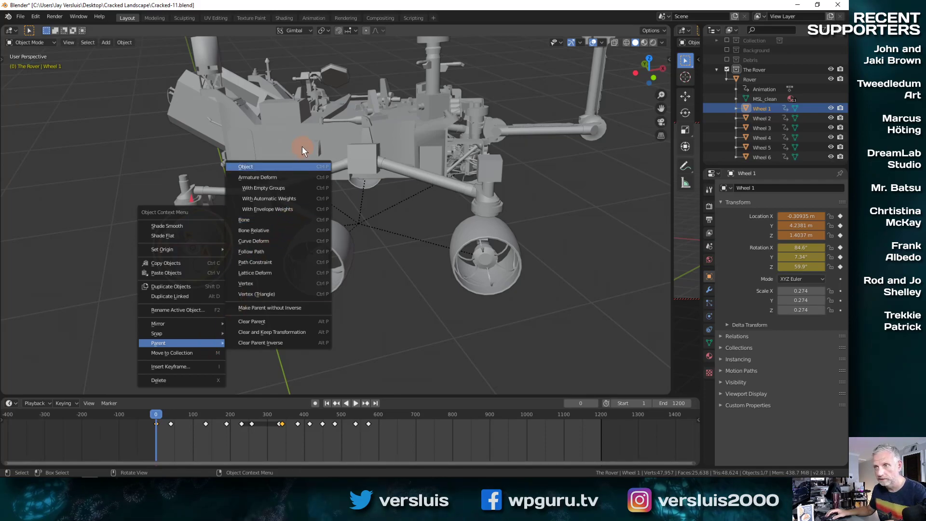
key(Escape)
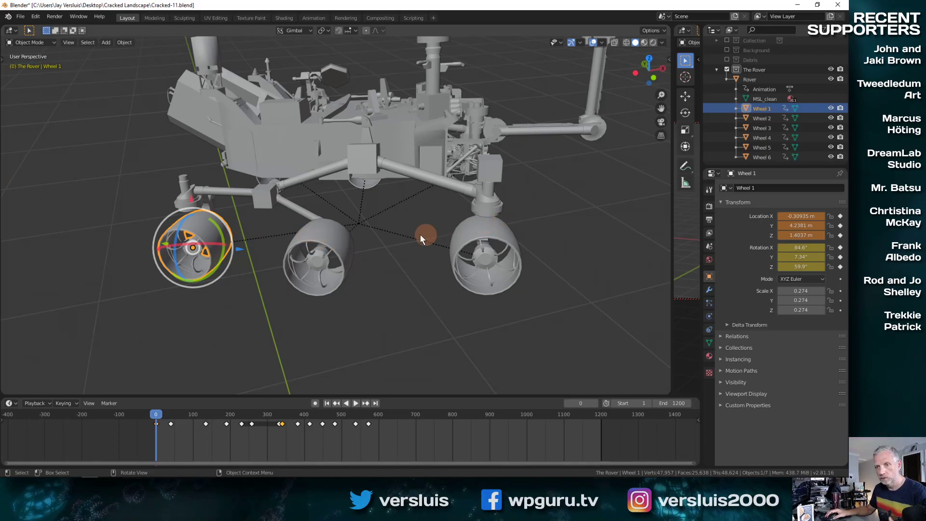
Test-rotate Wheel 1 about X under Gimbal orientation, then cancel it.
middle_drag(401, 230, 416, 242)
key(r)
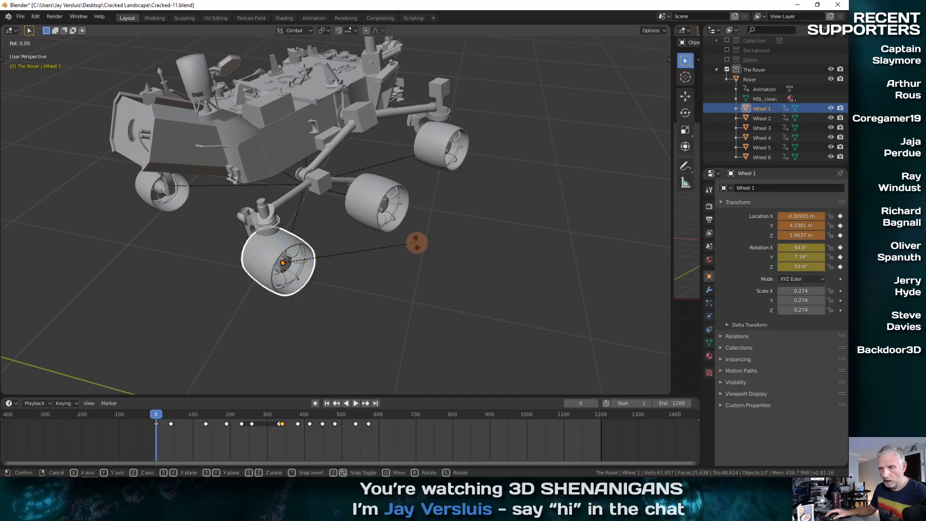
key(x)
key(x)
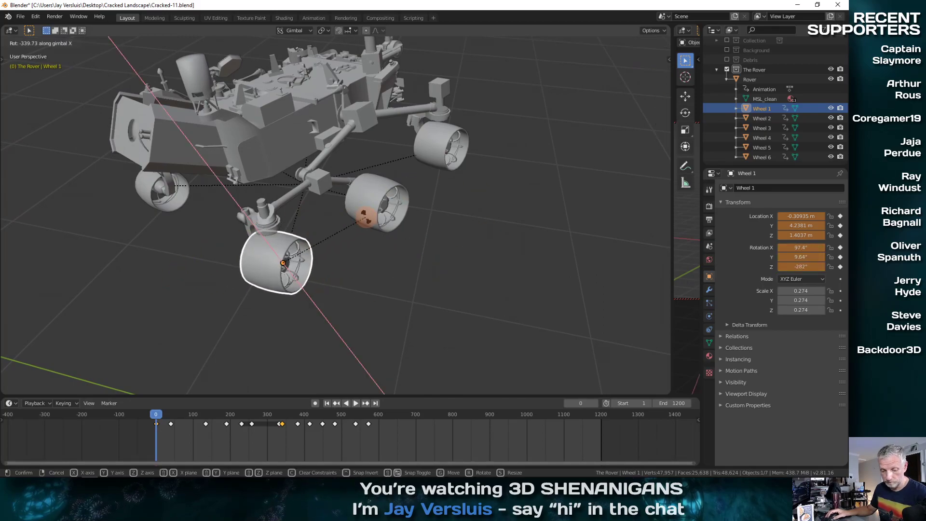
key(Escape)
Switch the transform orientation to Local and test-spin Wheel 1 on local X, cancelling it.
click(307, 30)
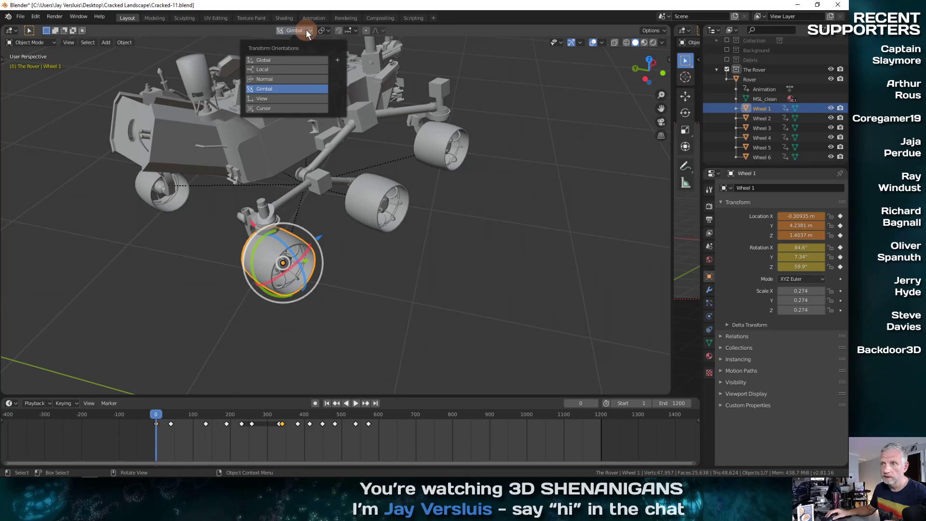
click(297, 69)
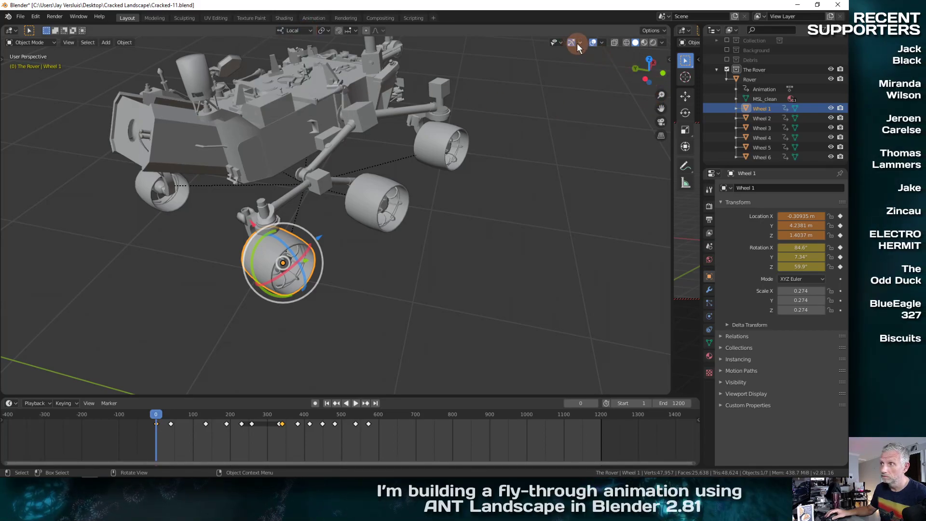
key(r)
key(x)
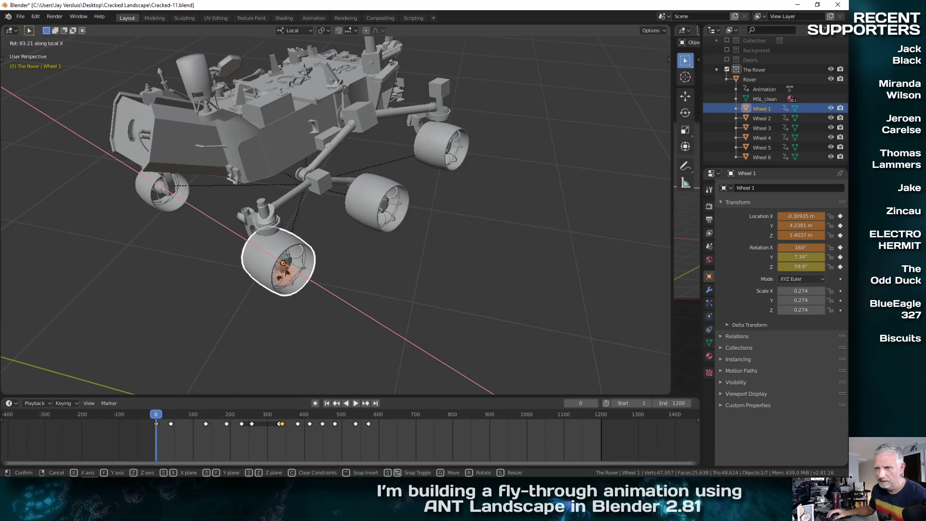
click(349, 253)
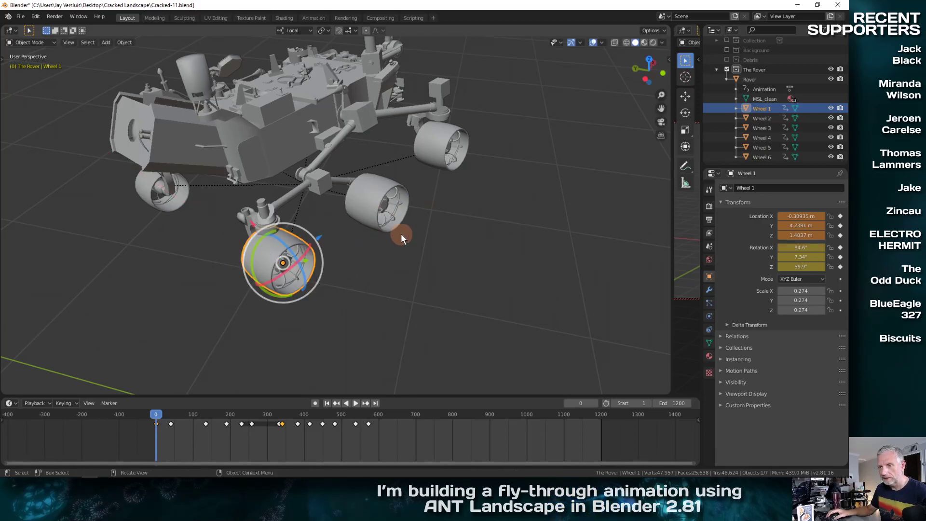
middle_drag(401, 233, 327, 233)
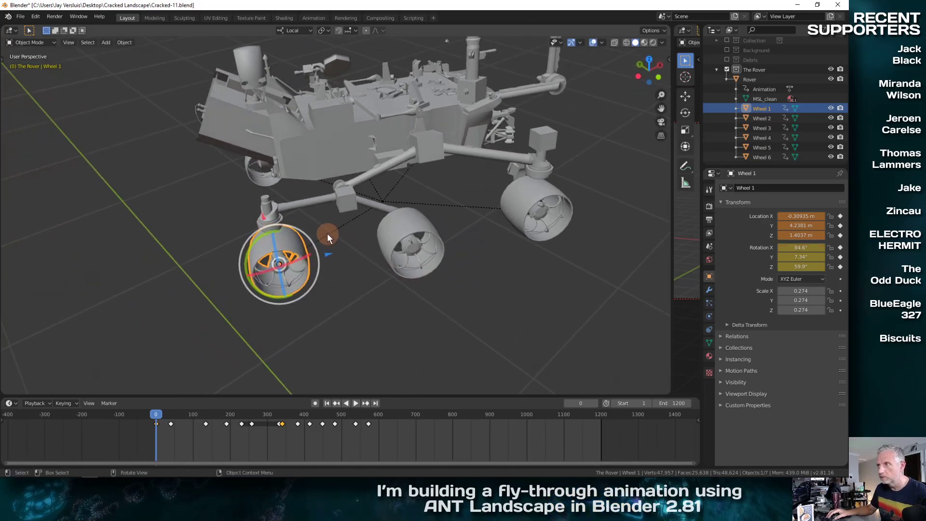
Change the Object Gizmos orientation from Gimbal to Default in the Gizmos popover.
click(580, 41)
click(581, 119)
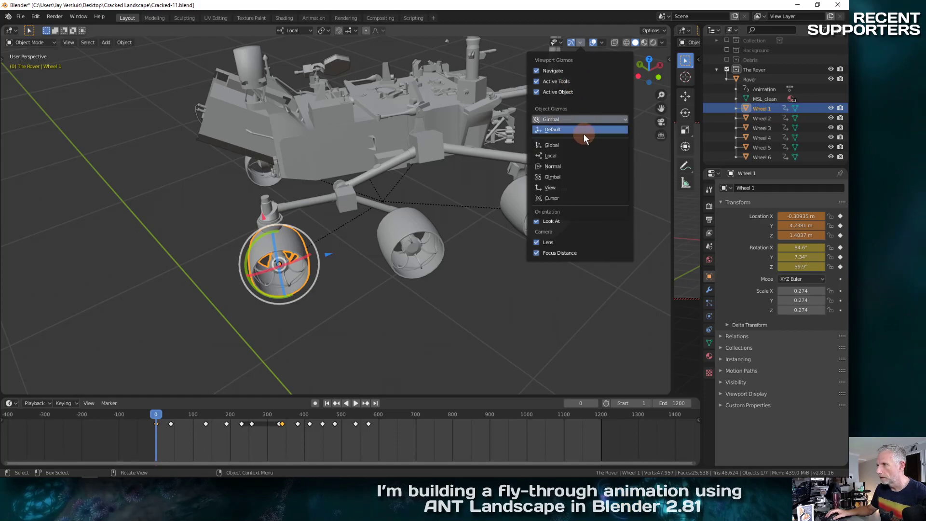
click(537, 185)
middle_drag(364, 234, 366, 206)
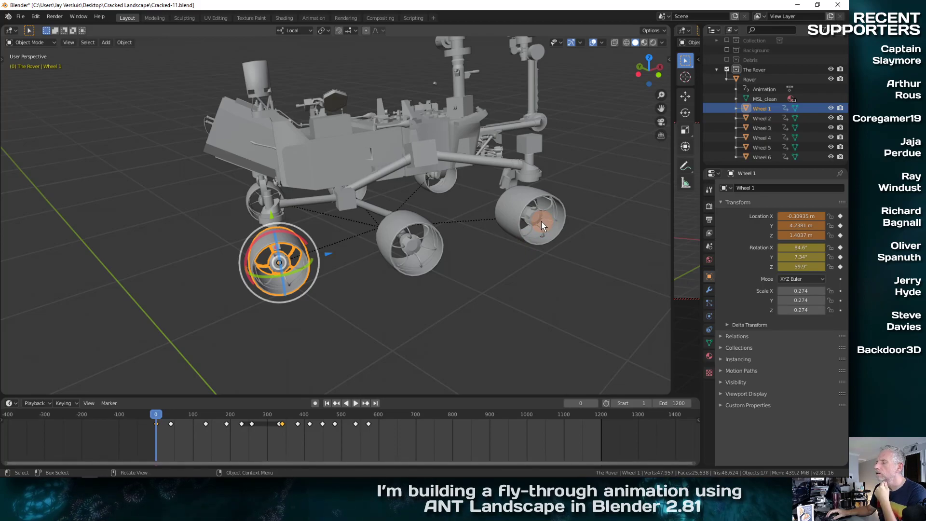
Show Wheel 1's transform values in the sidebar's Item tab.
key(n)
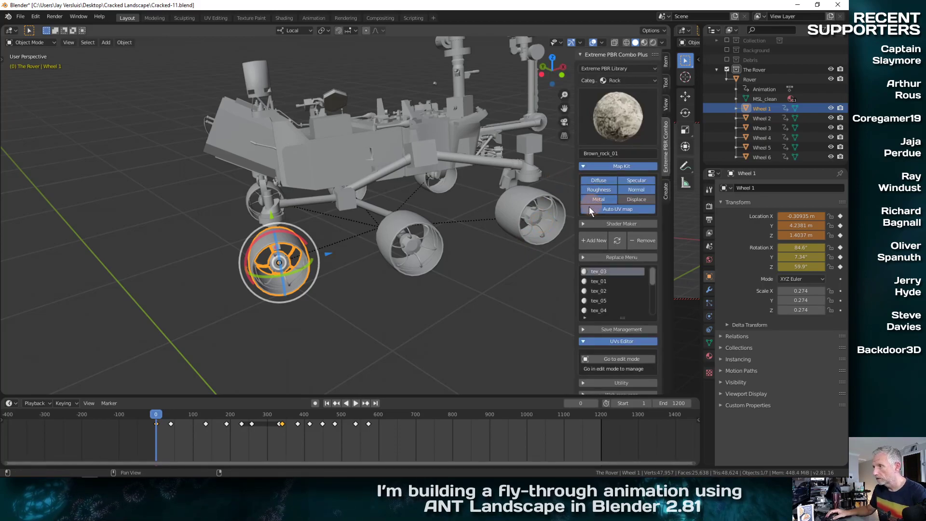
click(667, 81)
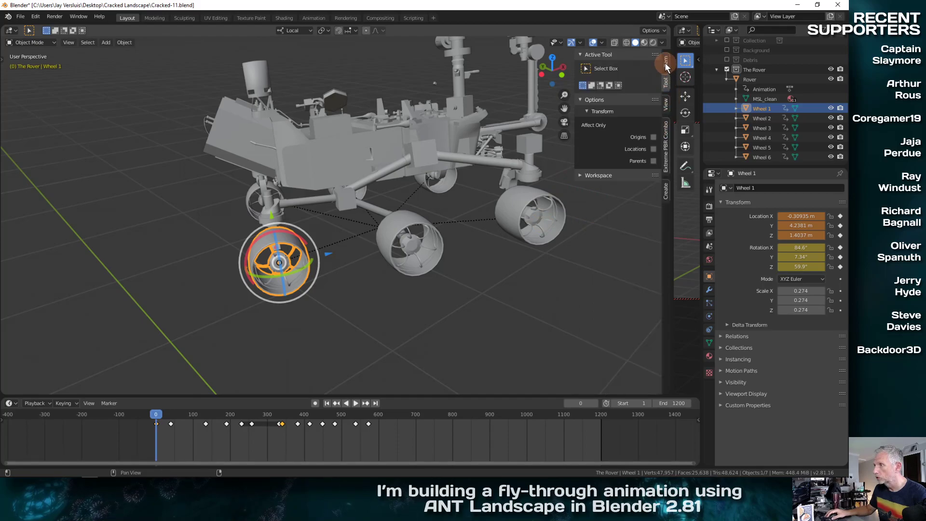
click(666, 64)
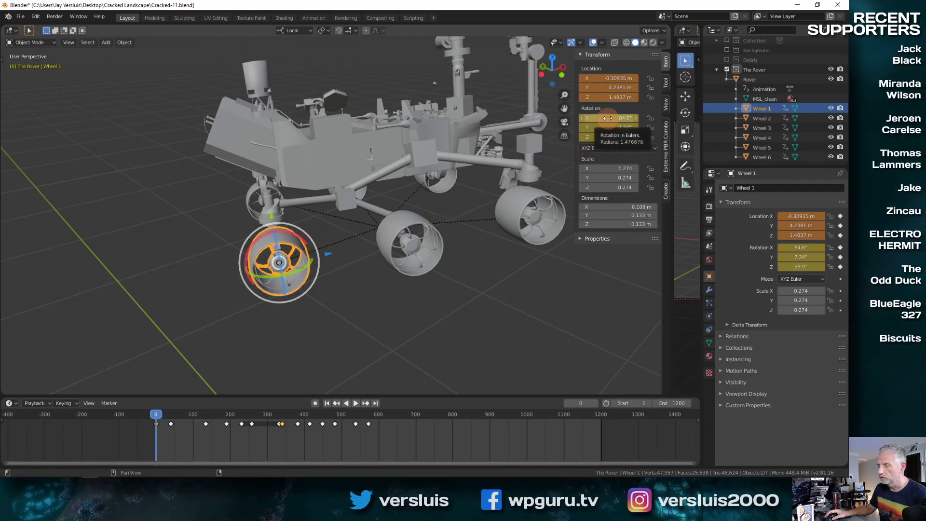
Check the keyframe options on Wheel 1's Rotation X field.
right_click(608, 118)
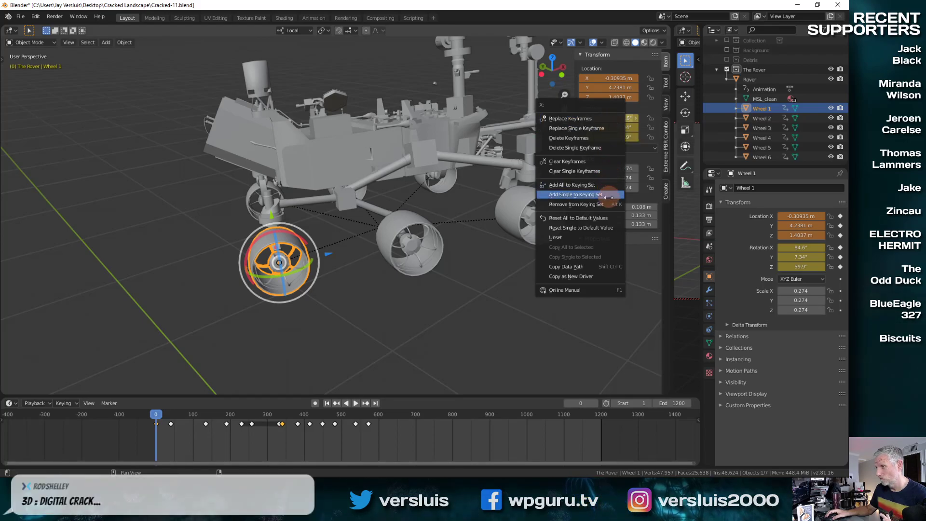
click(609, 232)
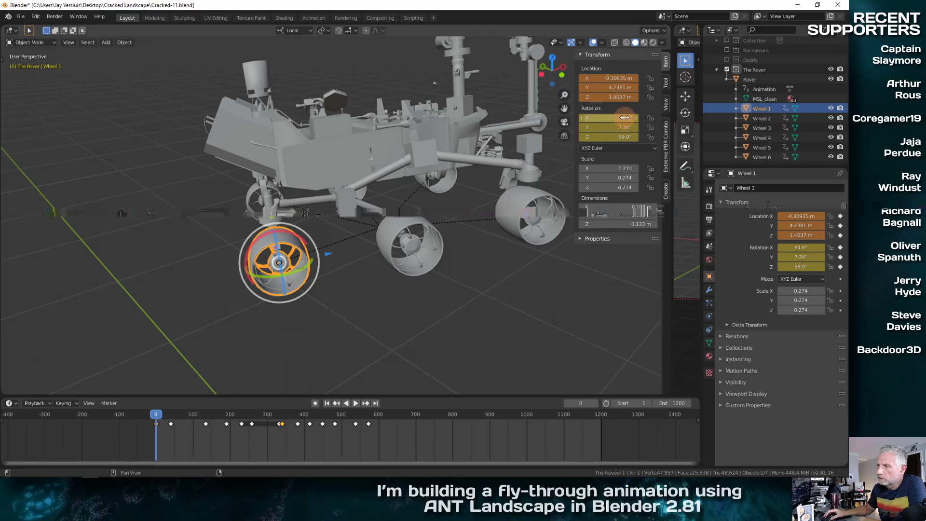
right_click(624, 117)
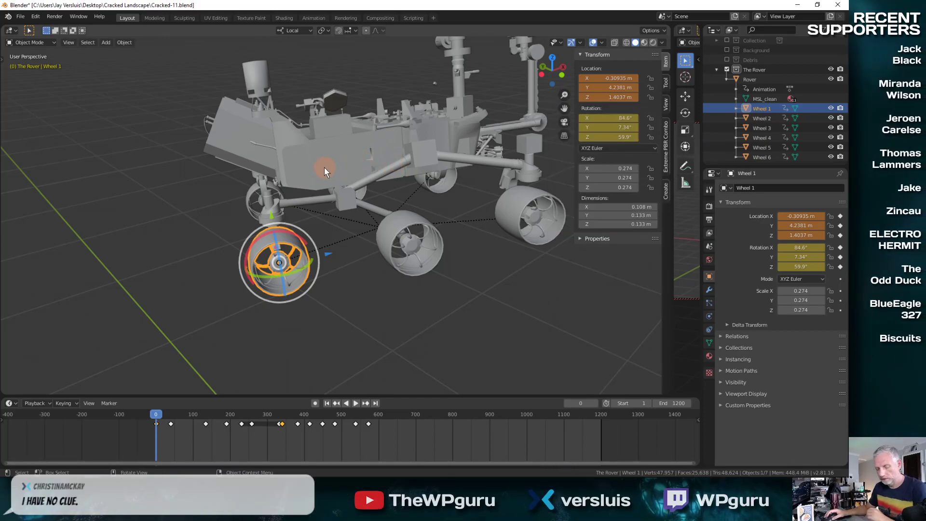
key(F3)
text(driver)
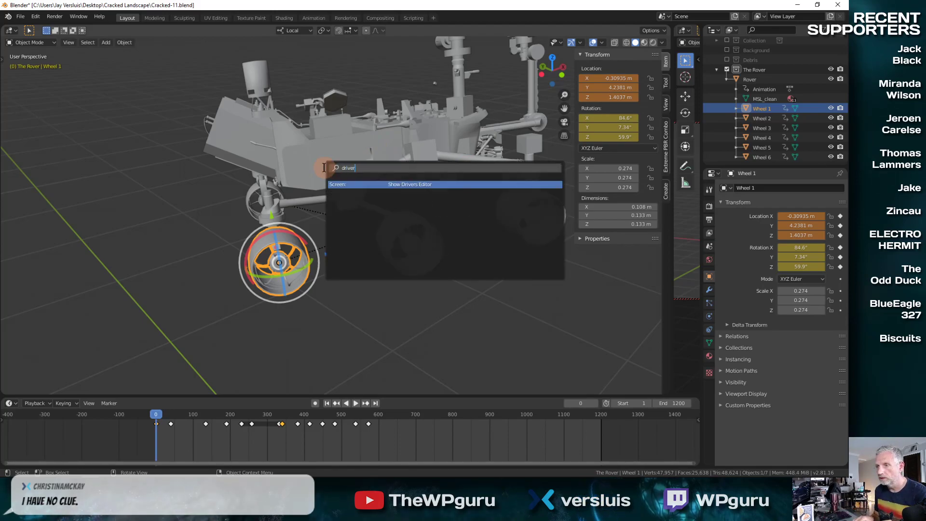
key(Return)
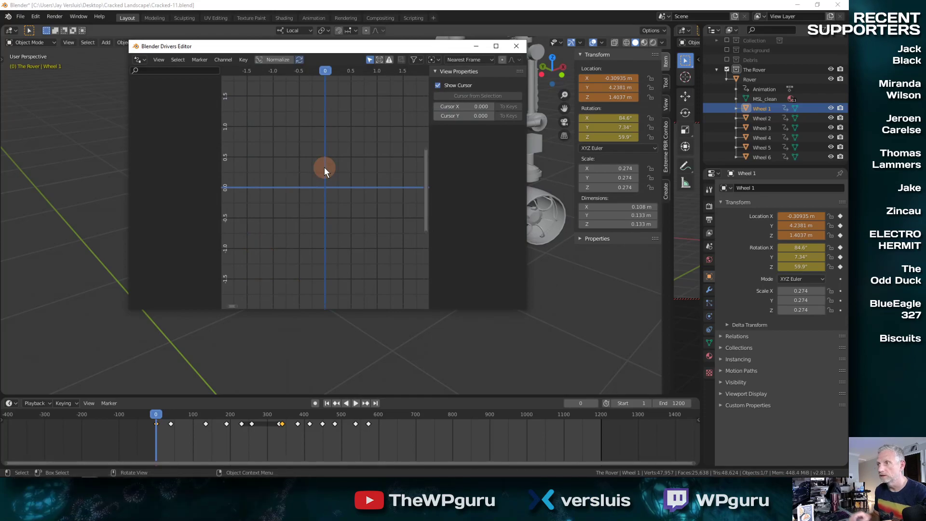
click(516, 46)
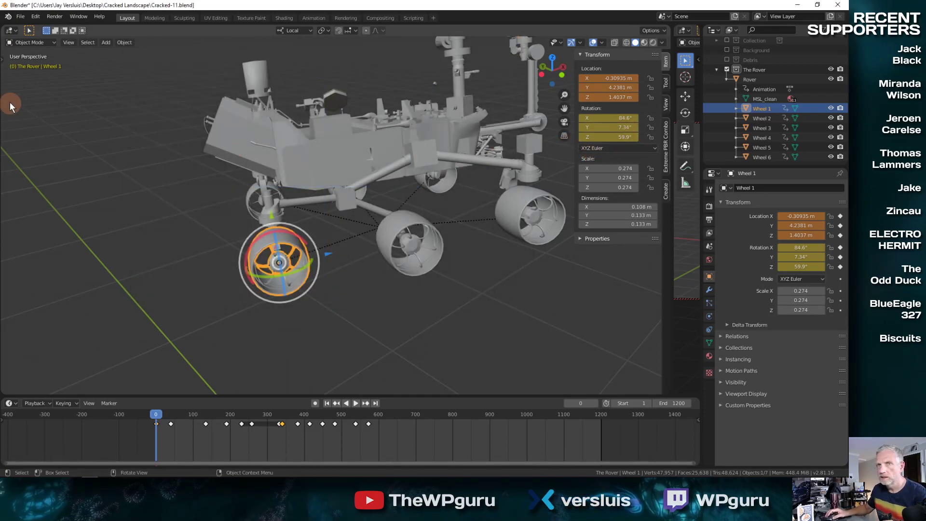
click(20, 18)
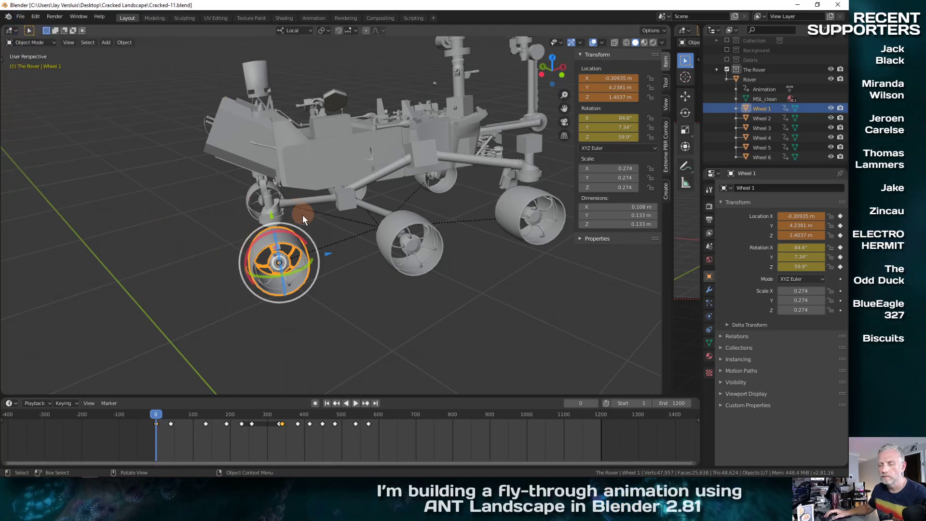
Make Blender full-screen with Window > Toggle Window Fullscreen and bring up the File menu.
shift+middle_drag(321, 229, 300, 249)
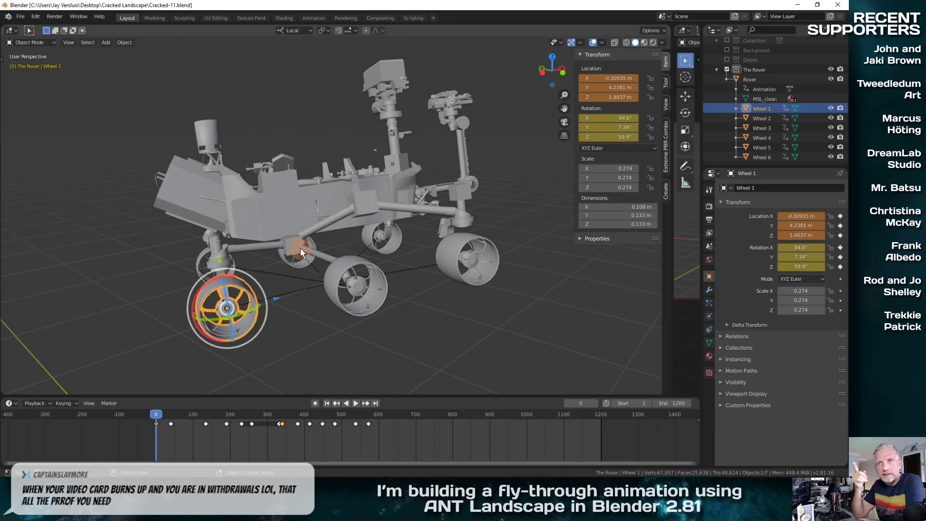
click(79, 17)
click(109, 50)
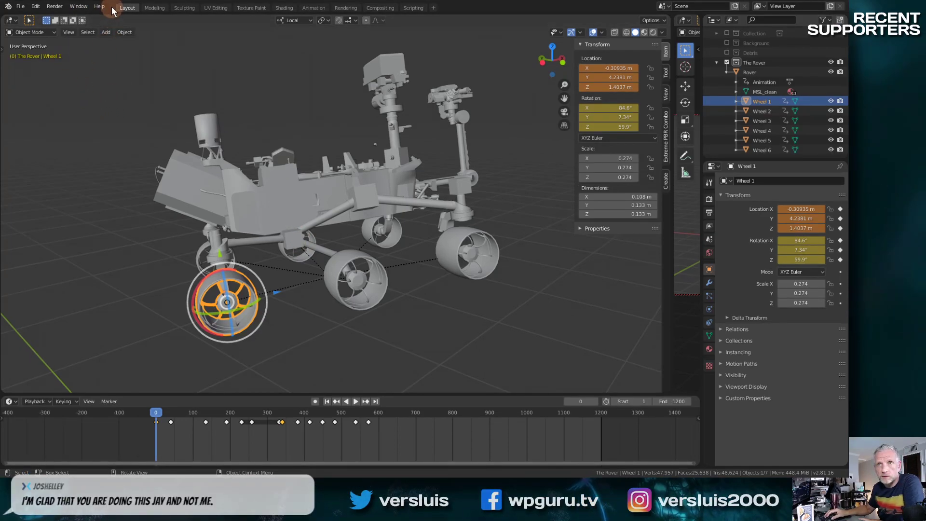
click(79, 6)
click(55, 7)
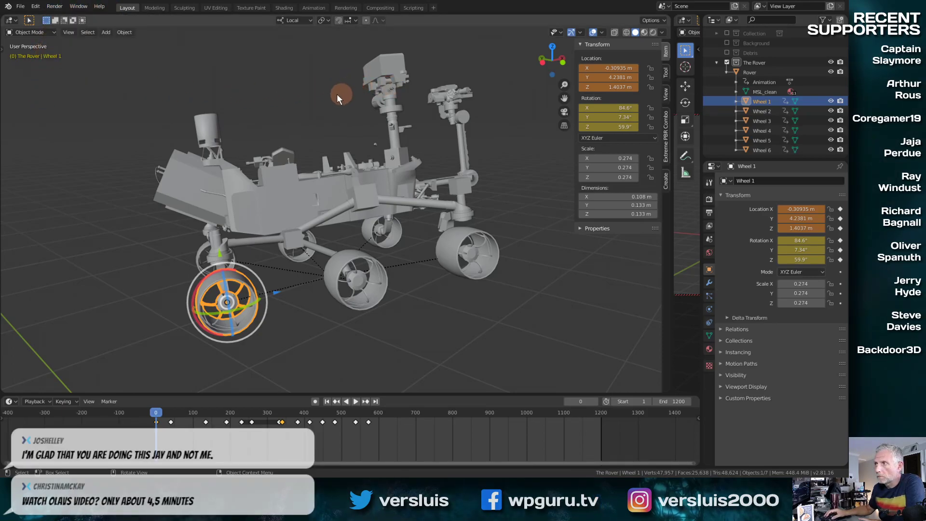
click(20, 7)
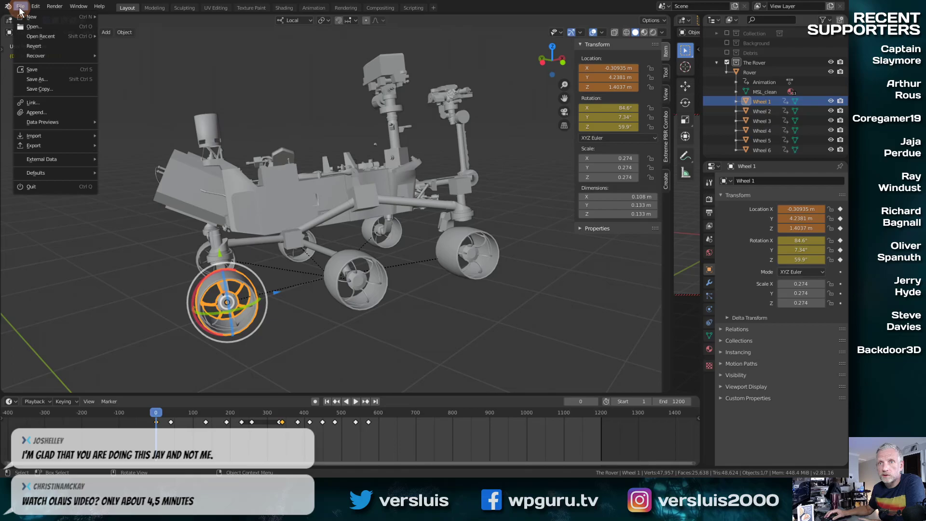
Open Rover Test.blend from the project folder through File > Open.
click(62, 27)
click(379, 243)
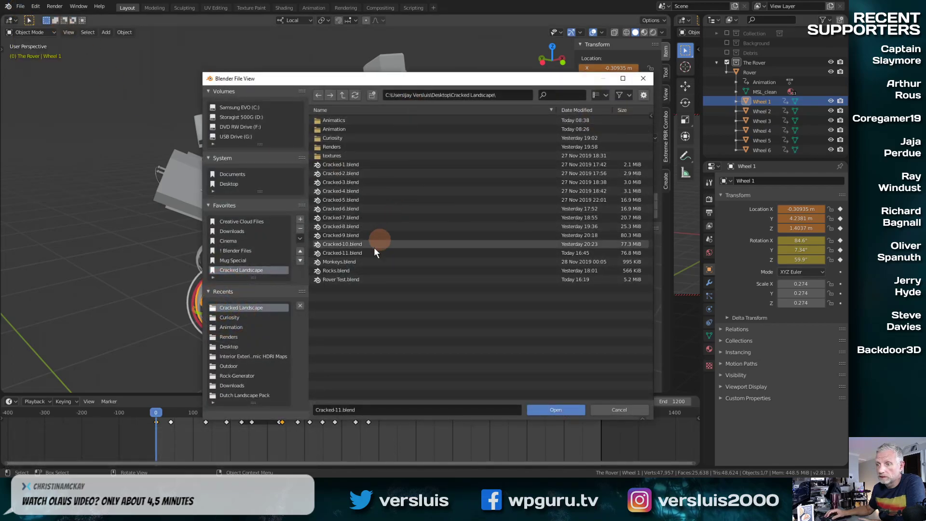
click(352, 280)
click(555, 410)
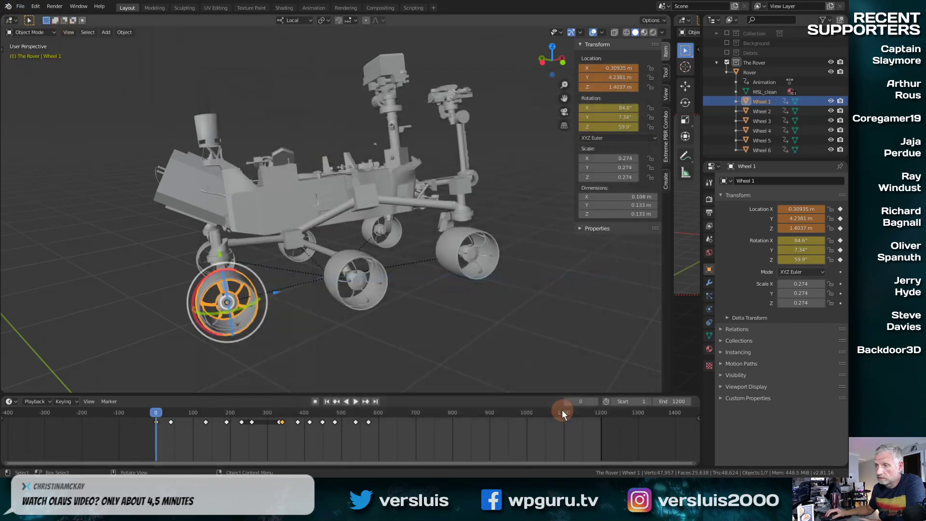
scroll(487, 330, down, 3)
scroll(487, 328, up, 3)
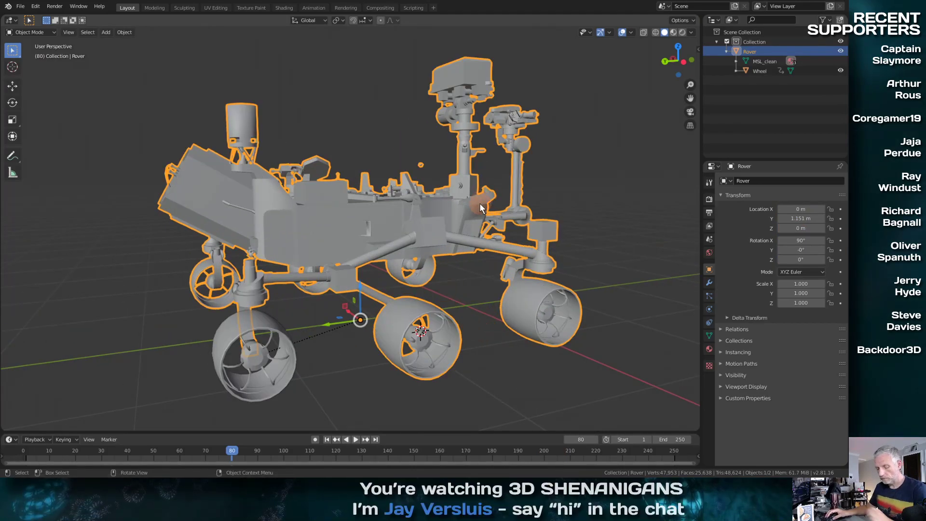
Select the front-left wheel and inspect the driver on its -165° Rotation X.
key(n)
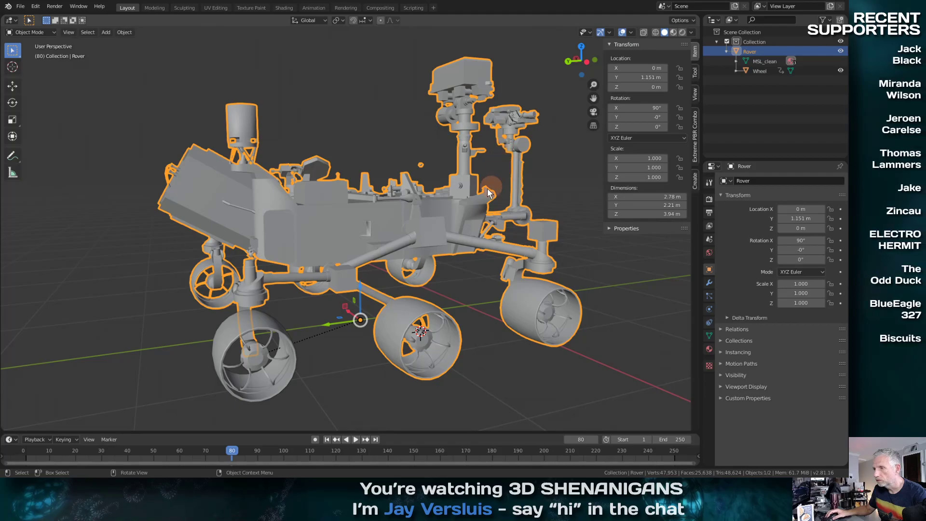
key(n)
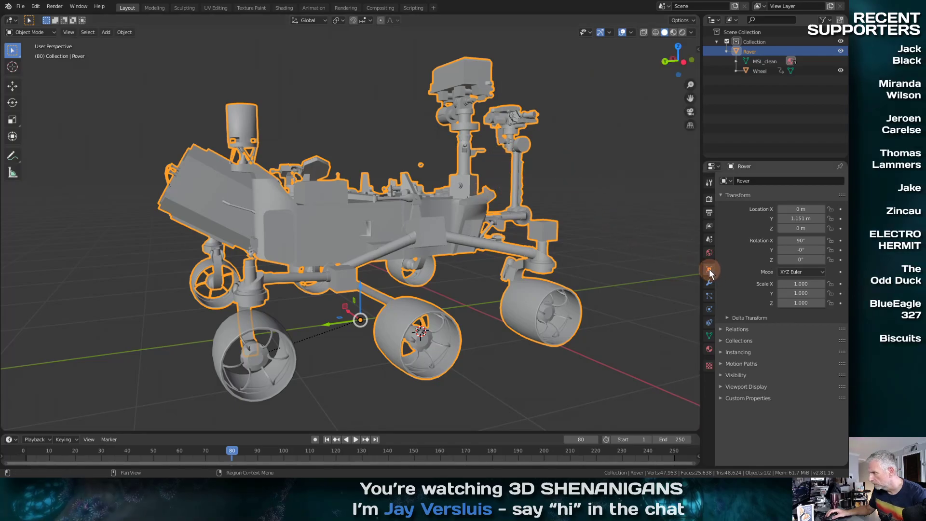
click(241, 324)
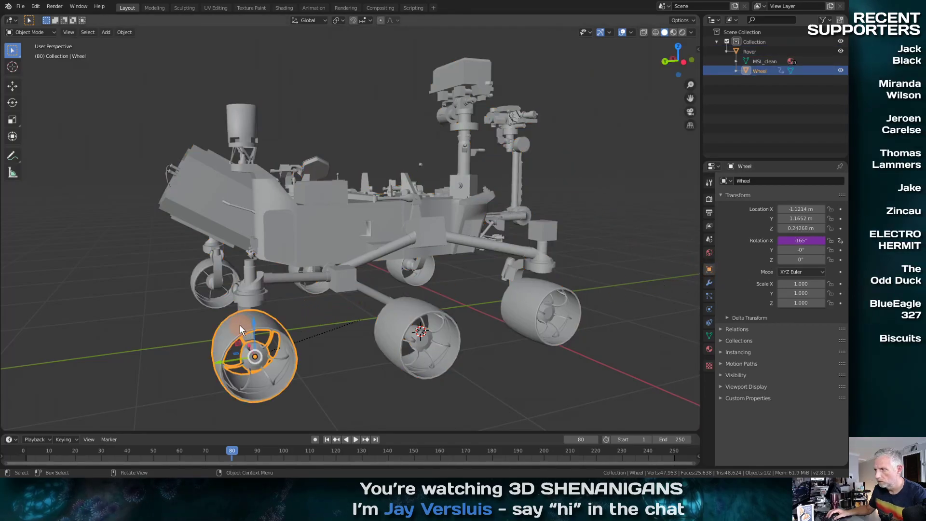
click(793, 240)
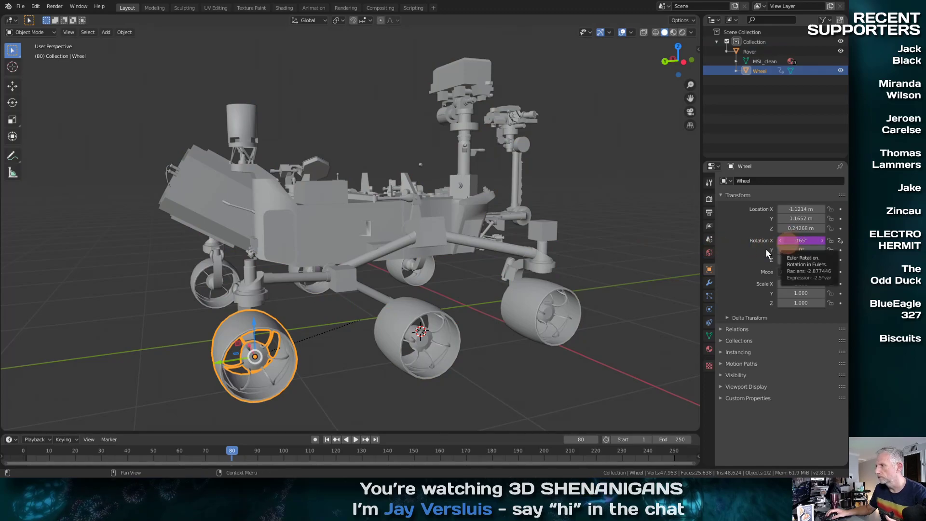
right_click(809, 240)
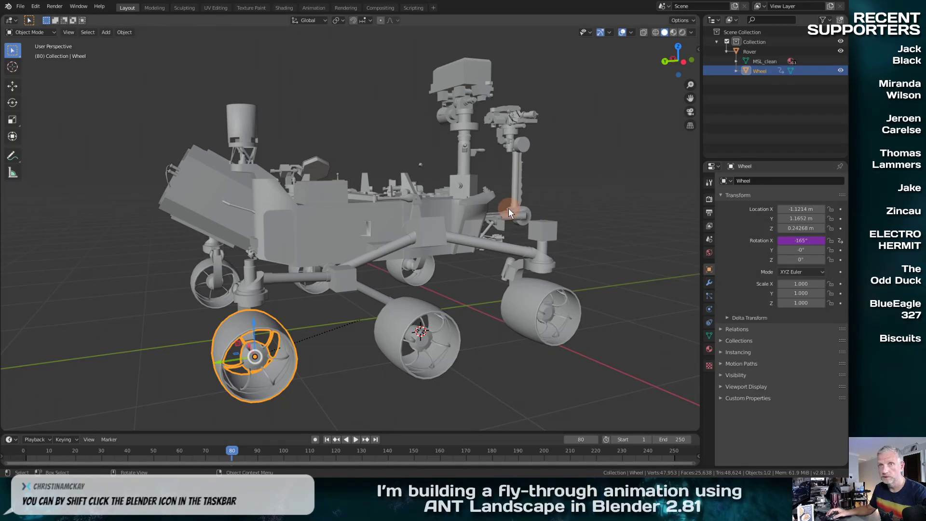
Browse the Blender, Window, view layer and scene menus, then Alt+Tab away and back.
click(8, 7)
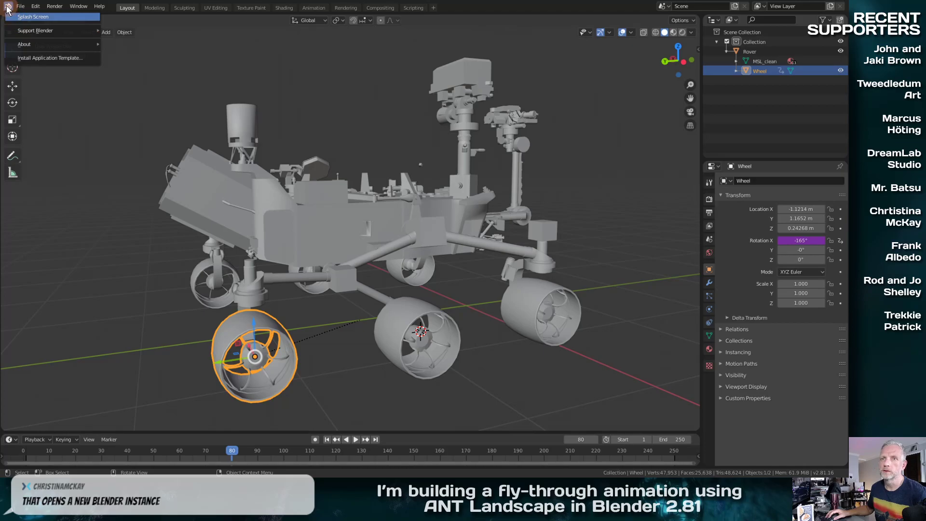
click(44, 15)
click(79, 6)
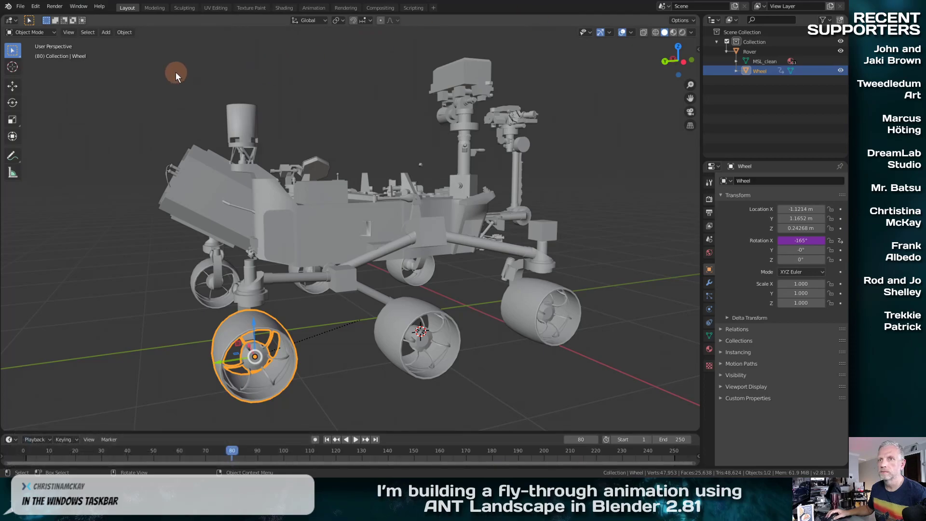
click(78, 6)
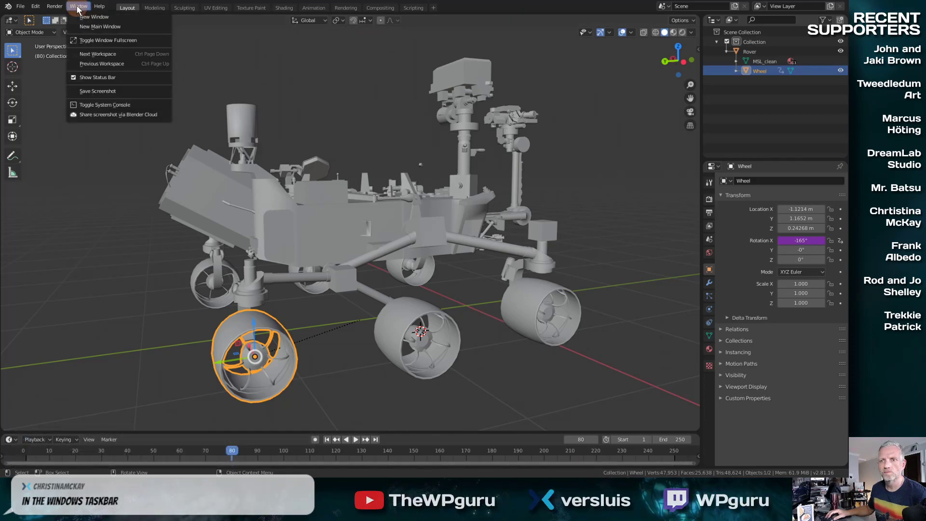
mouse_move(27, 10)
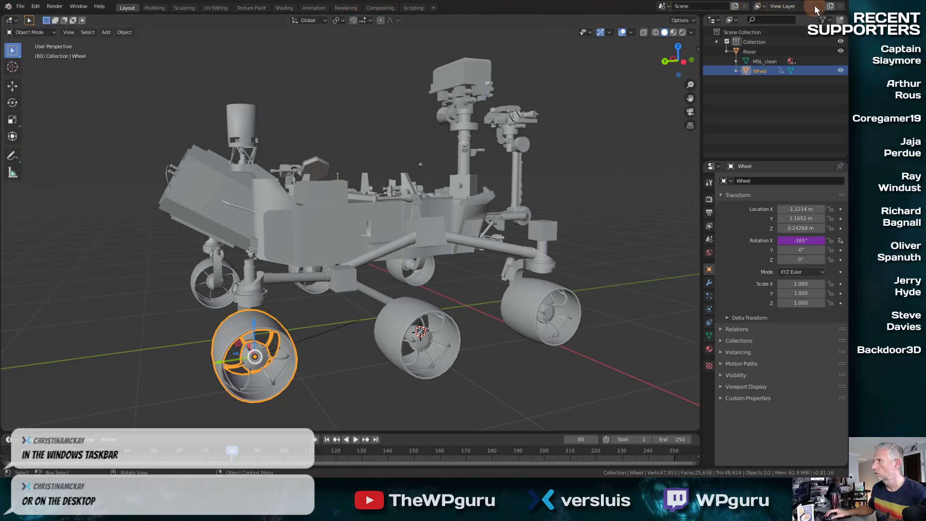
click(758, 6)
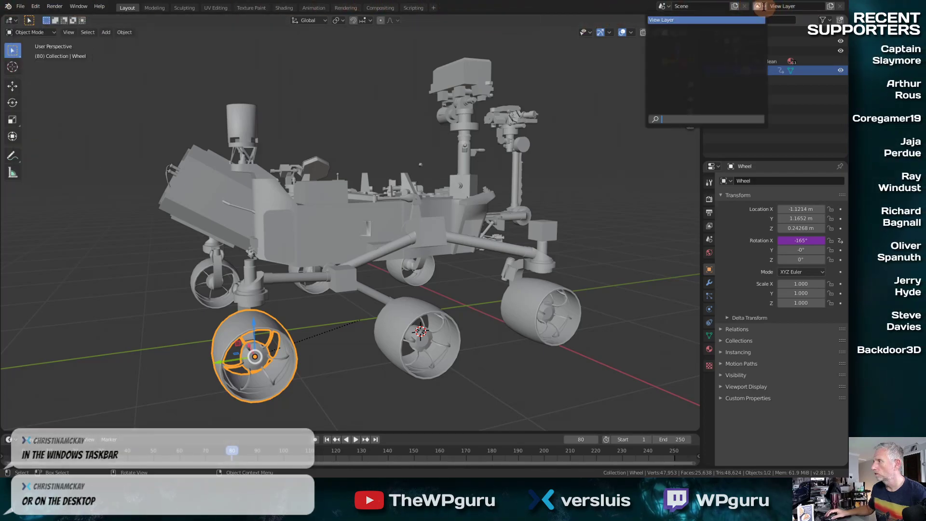
click(662, 6)
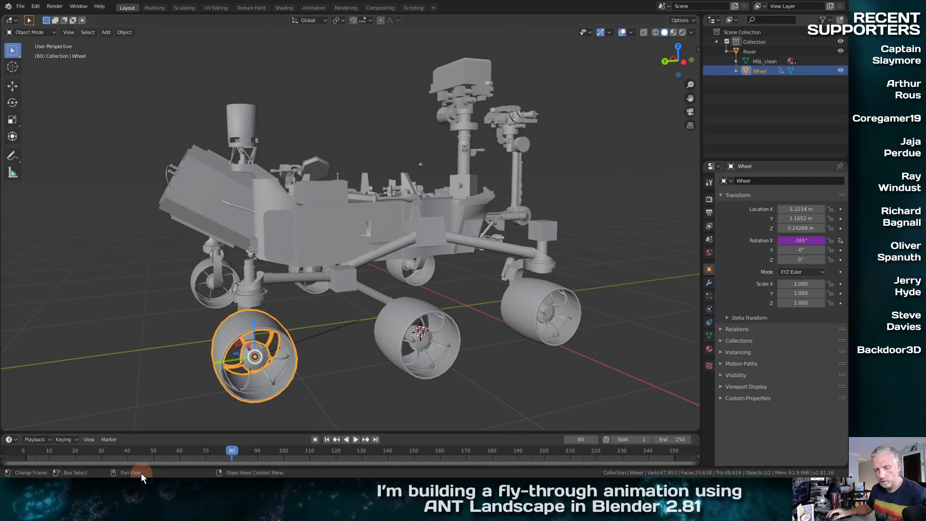
key(alt+Tab)
key(Tab)
key(Tab)
key(Tab)
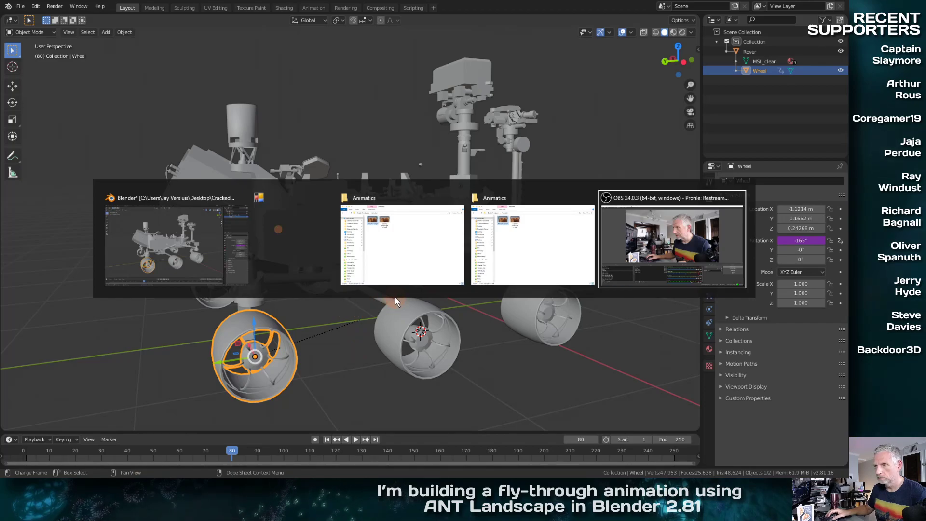
key(Tab)
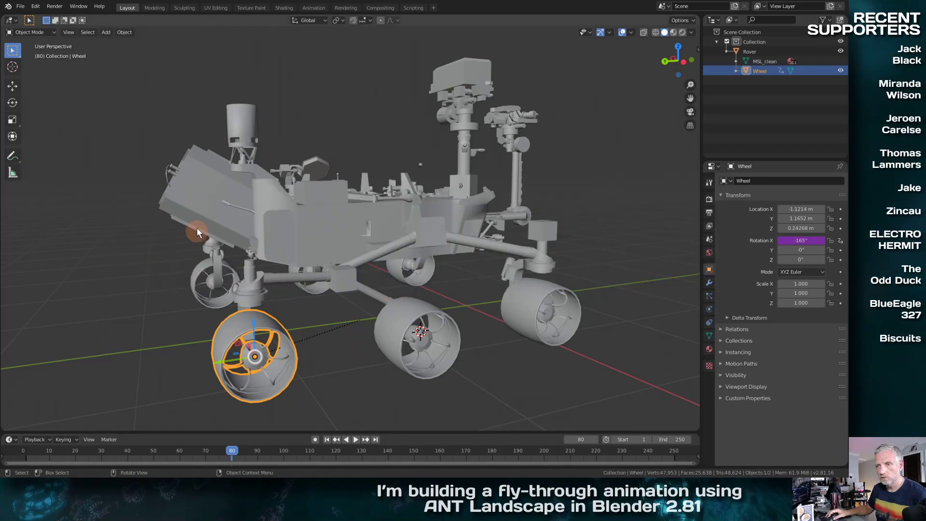
Show File > Open Recent, listing recent .blend files including Cracked-11.blend.
click(21, 6)
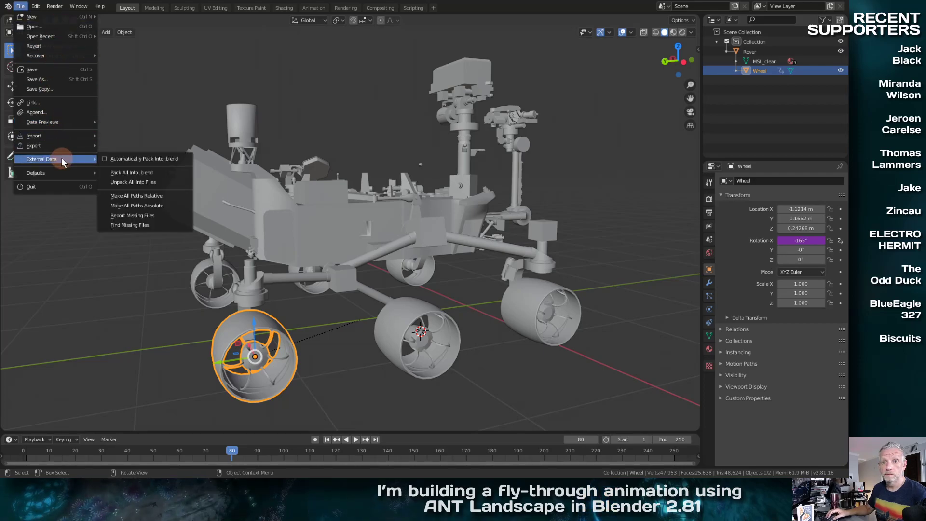
mouse_move(65, 177)
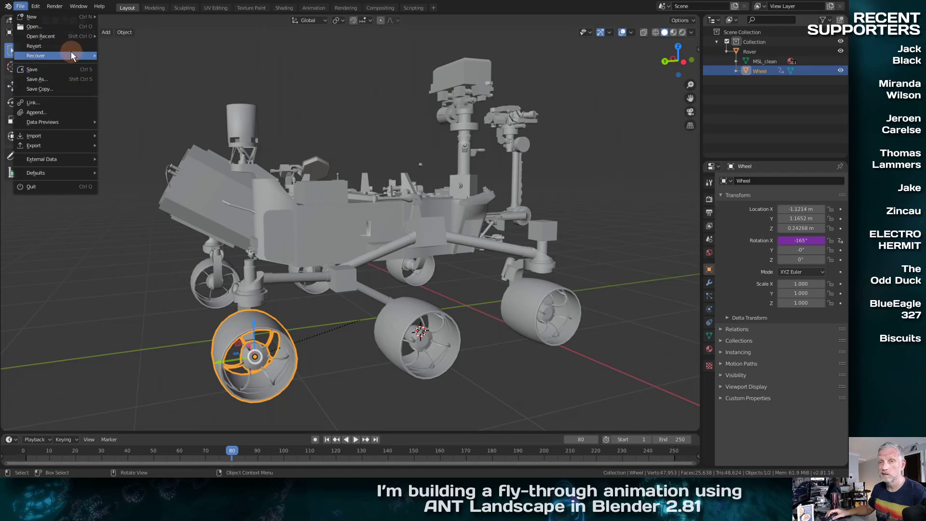
mouse_move(70, 53)
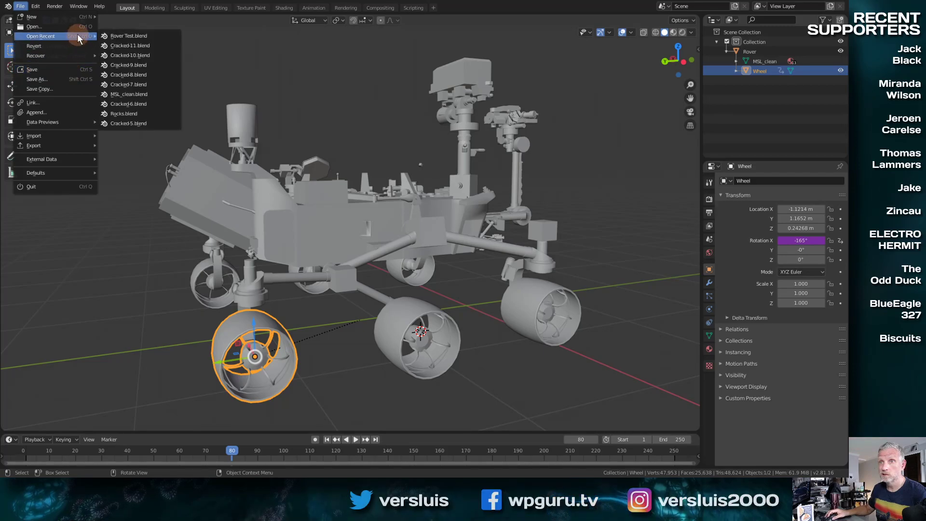
mouse_move(35, 7)
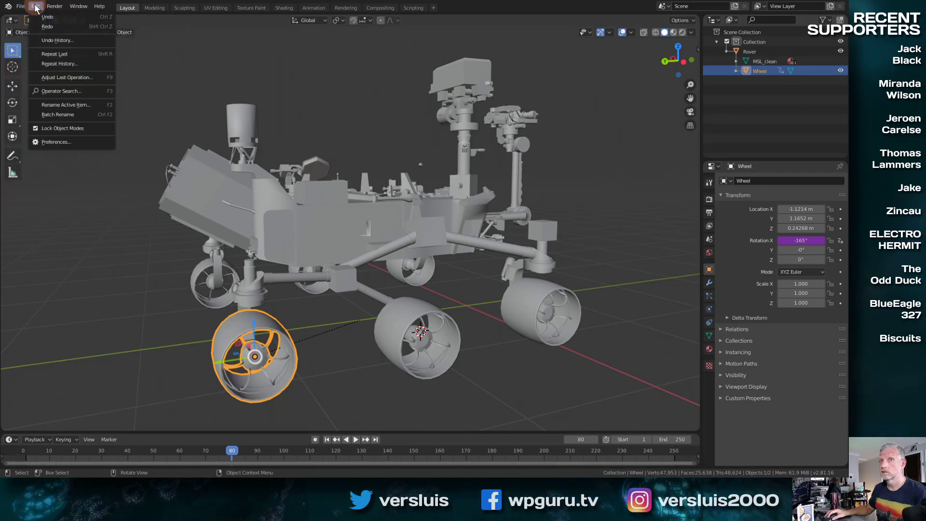
mouse_move(72, 6)
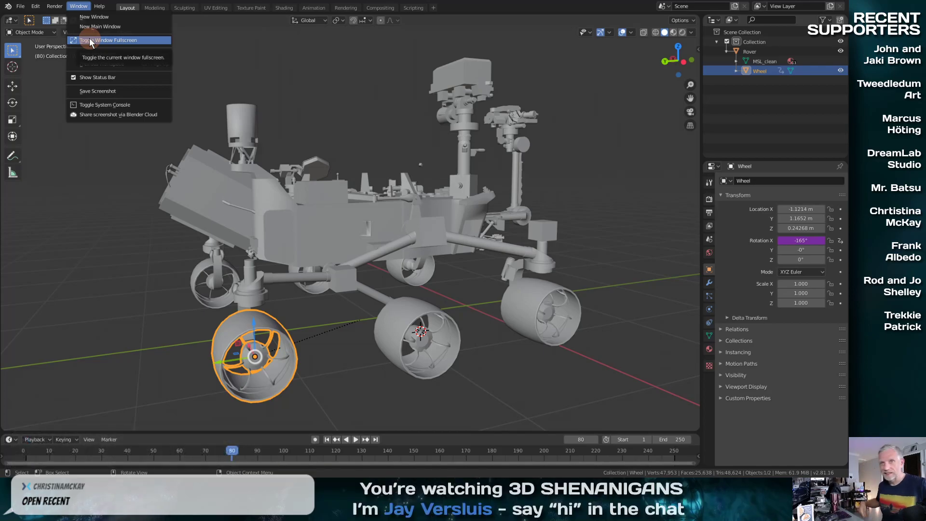
click(21, 6)
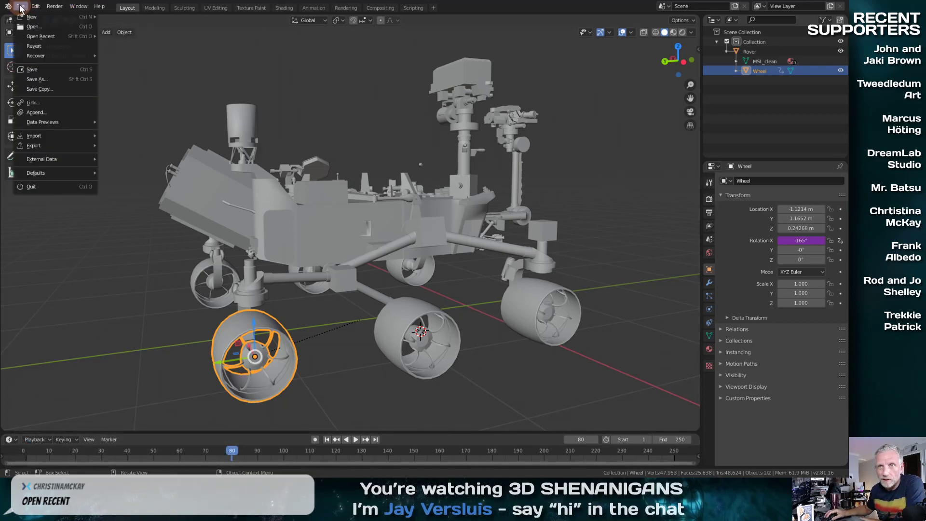
mouse_move(64, 36)
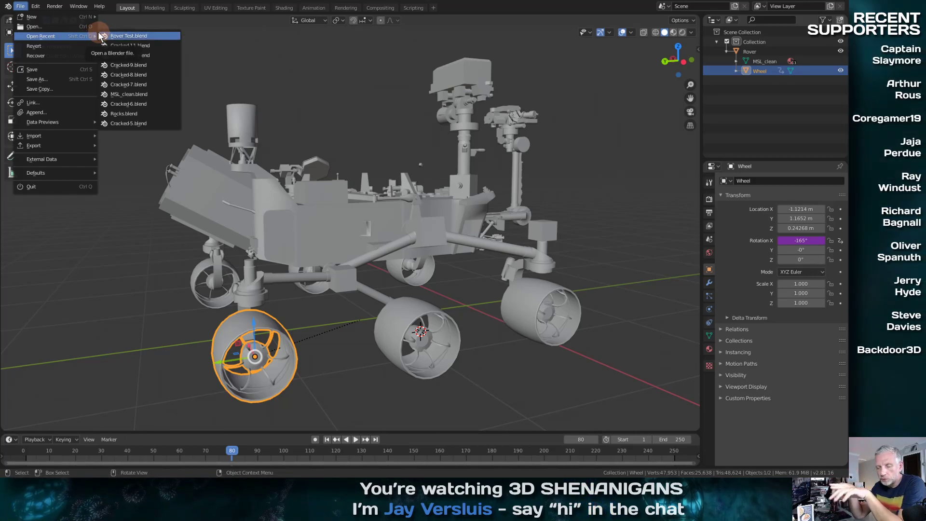
Load Cracked-11.blend from recent files with Don't Save, and orbit around the six-wheel rover.
click(166, 46)
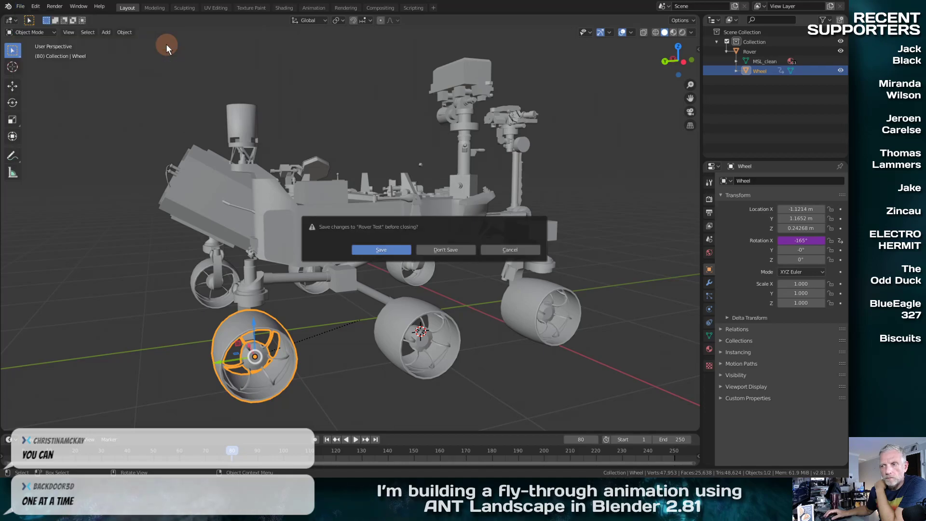
click(450, 249)
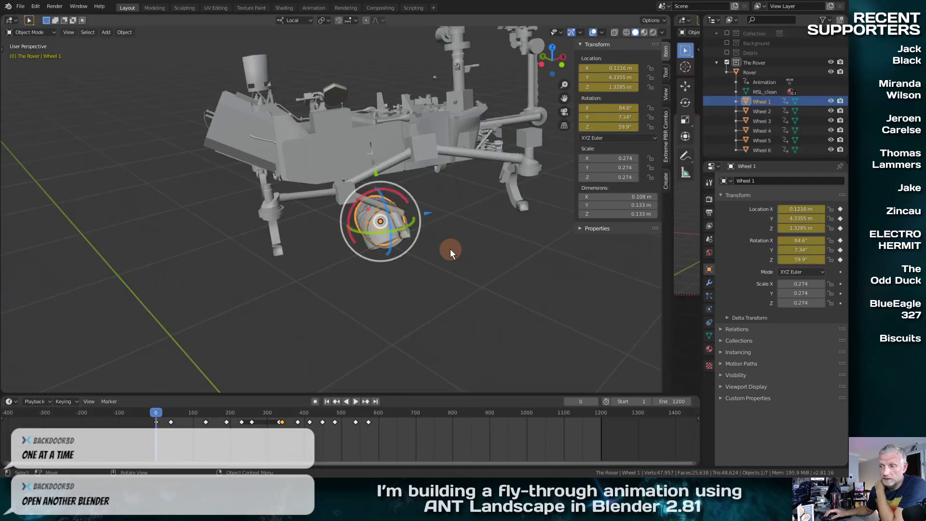
middle_drag(199, 225, 577, 215)
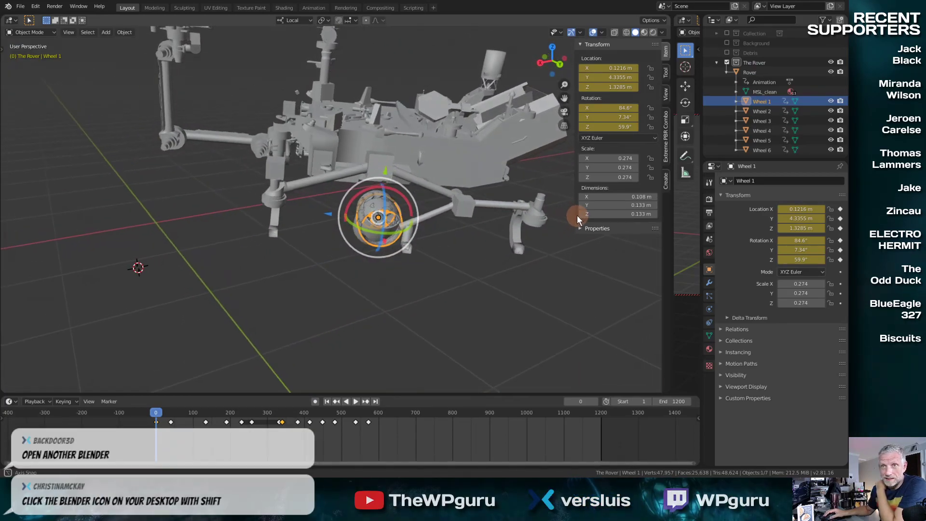
middle_drag(326, 181, 215, 205)
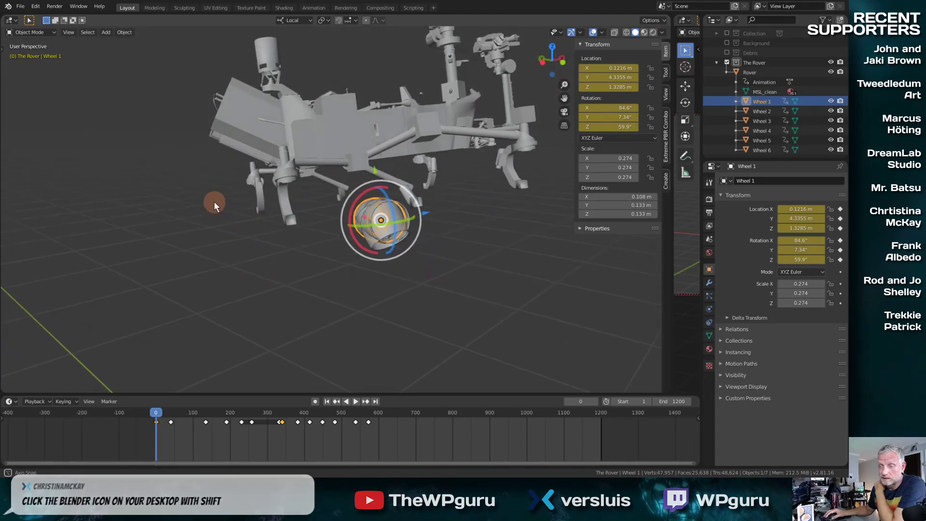
click(21, 7)
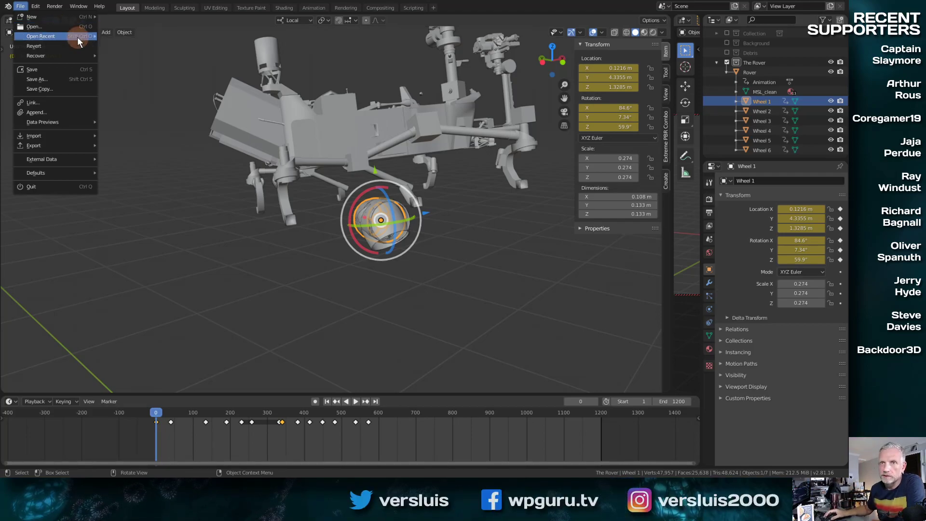
Reload Cracked-11.blend from Open Recent and hide the transform sidebar.
mouse_move(70, 36)
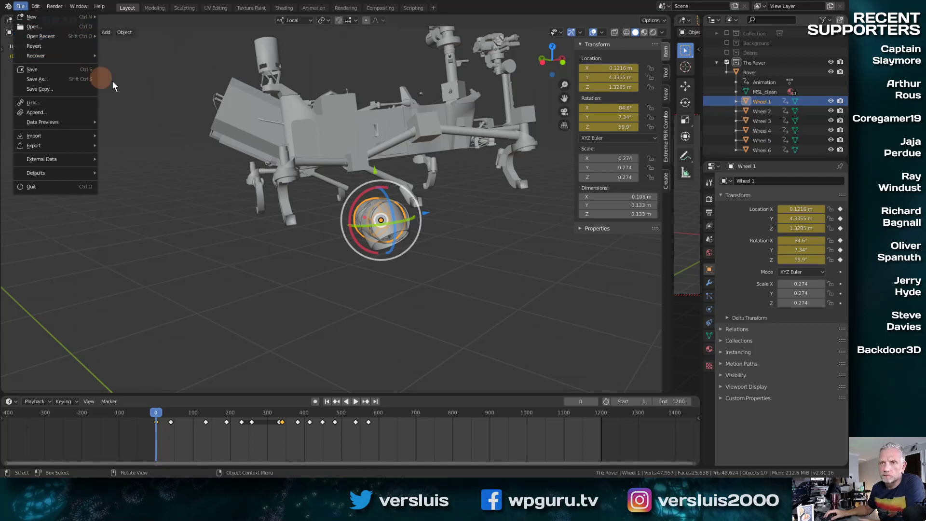
click(20, 6)
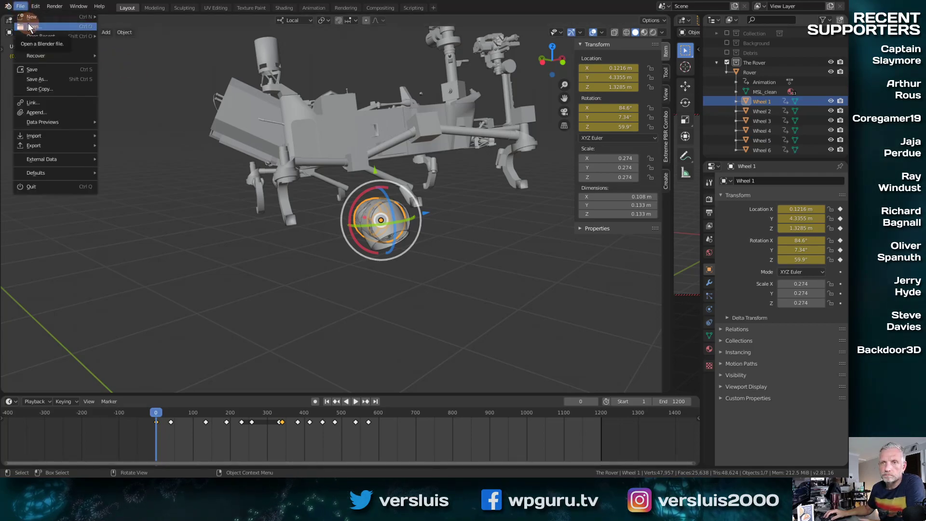
mouse_move(62, 35)
click(142, 36)
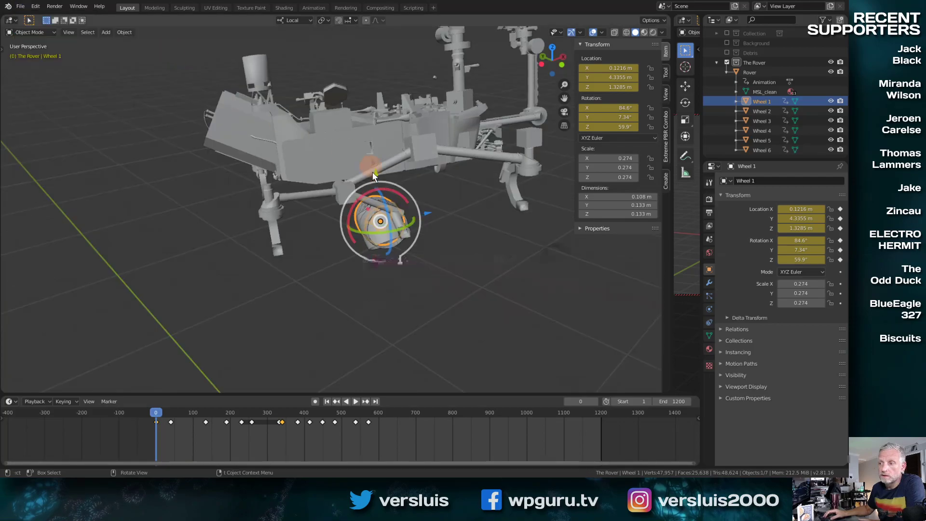
middle_drag(369, 216, 318, 224)
key(n)
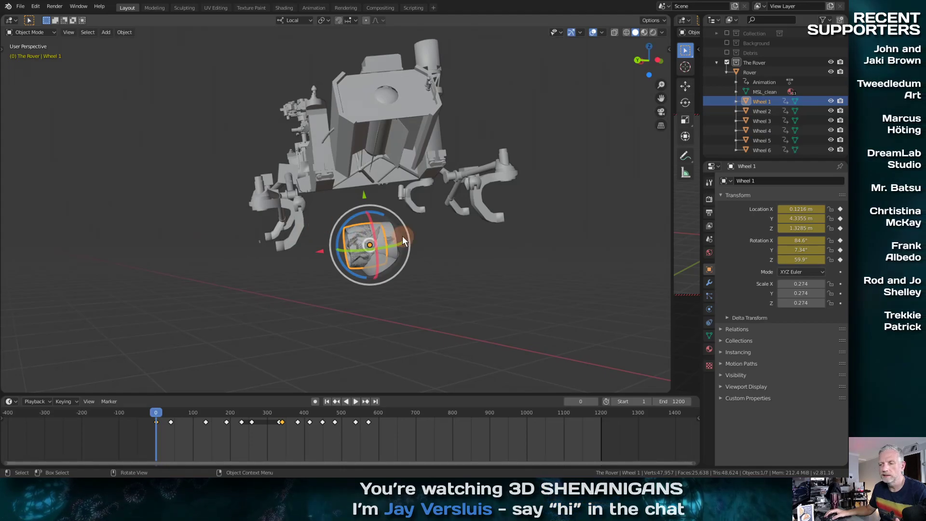
Drag Wheel 1 left along X away from the rover, to X -0.30189 m.
middle_drag(402, 236, 601, 269)
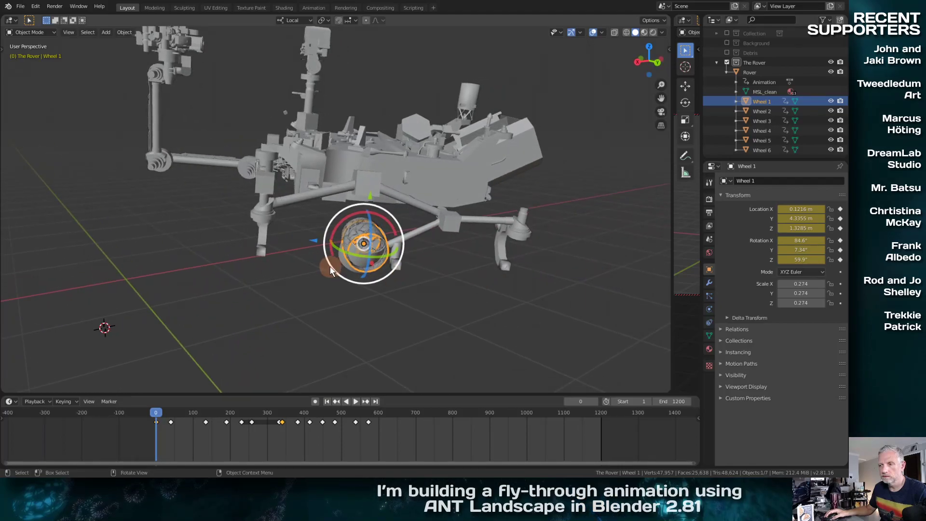
middle_drag(521, 106, 578, 146)
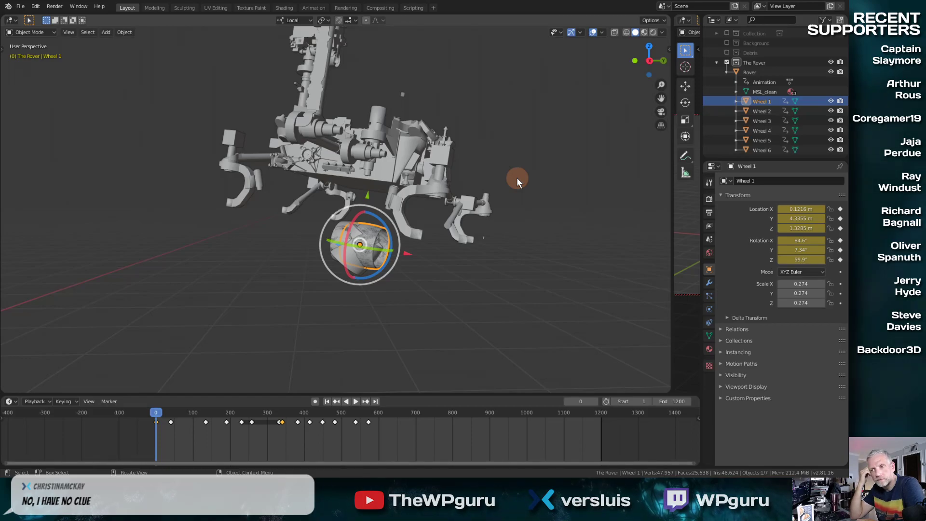
drag(409, 254, 203, 212)
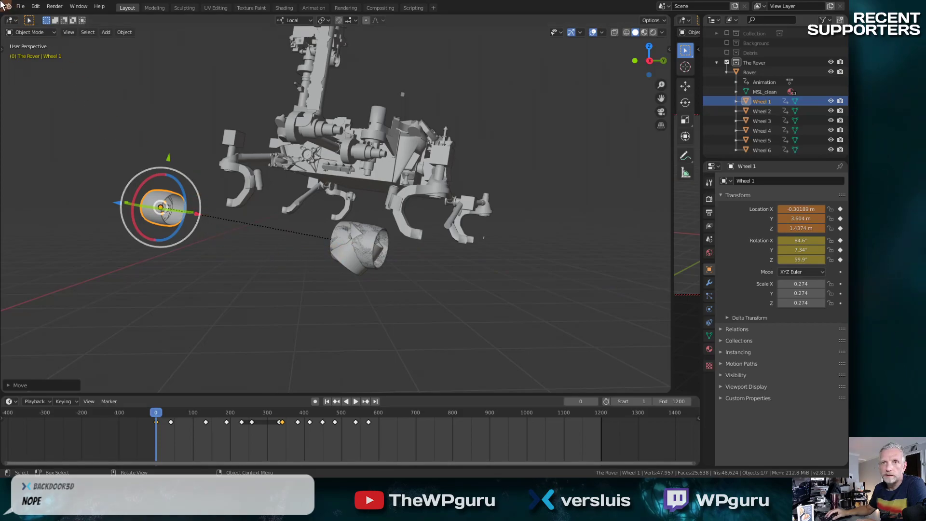
click(21, 5)
click(36, 28)
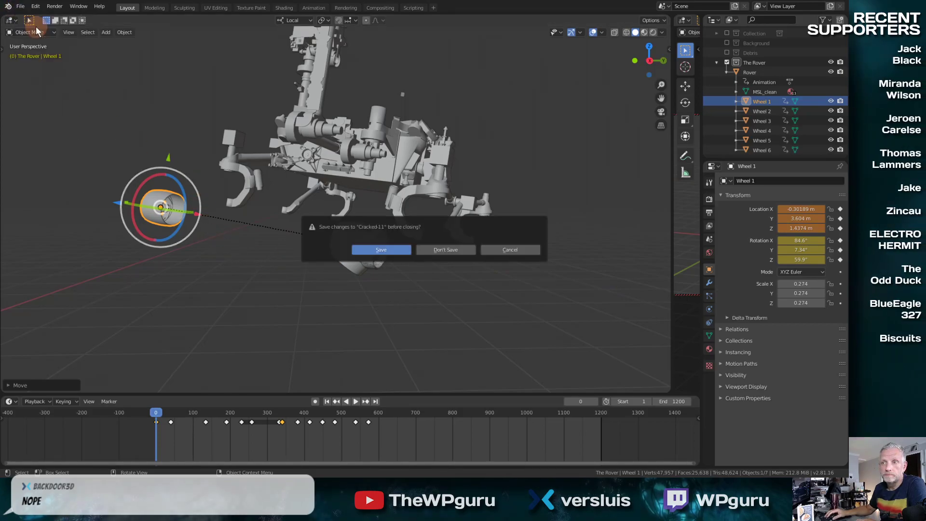
click(510, 249)
click(20, 7)
mouse_move(45, 38)
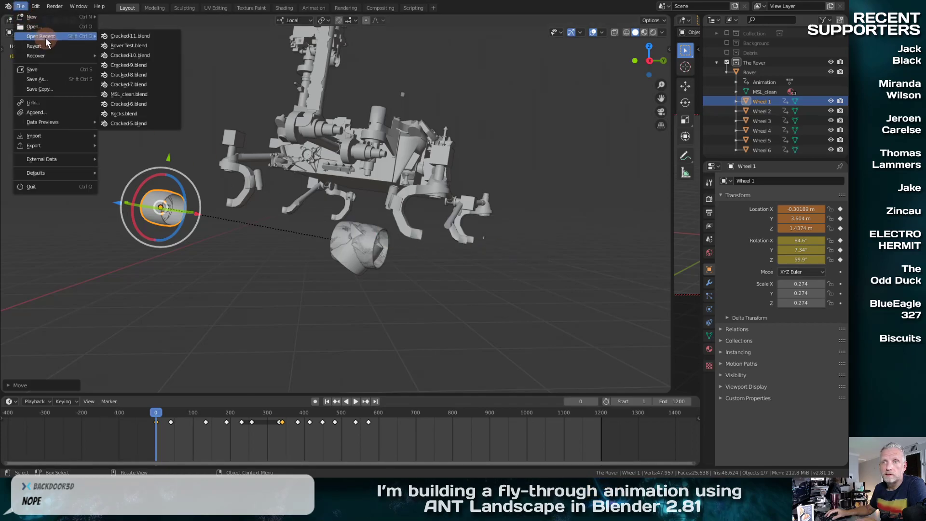
click(153, 44)
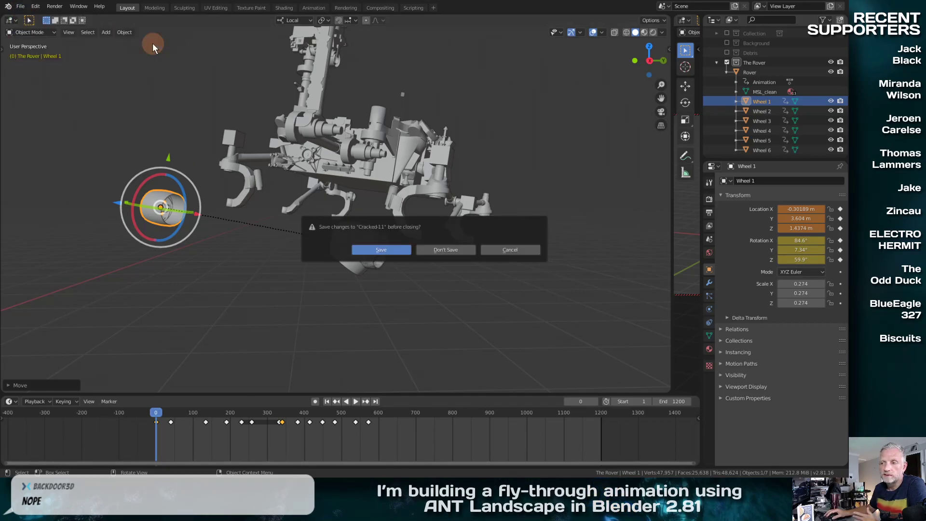
click(506, 248)
mouse_move(300, 265)
middle_down()
mouse_move(320, 300)
mouse_move(391, 300)
mouse_move(386, 342)
mouse_move(395, 265)
mouse_move(353, 313)
mouse_move(299, 277)
middle_up()
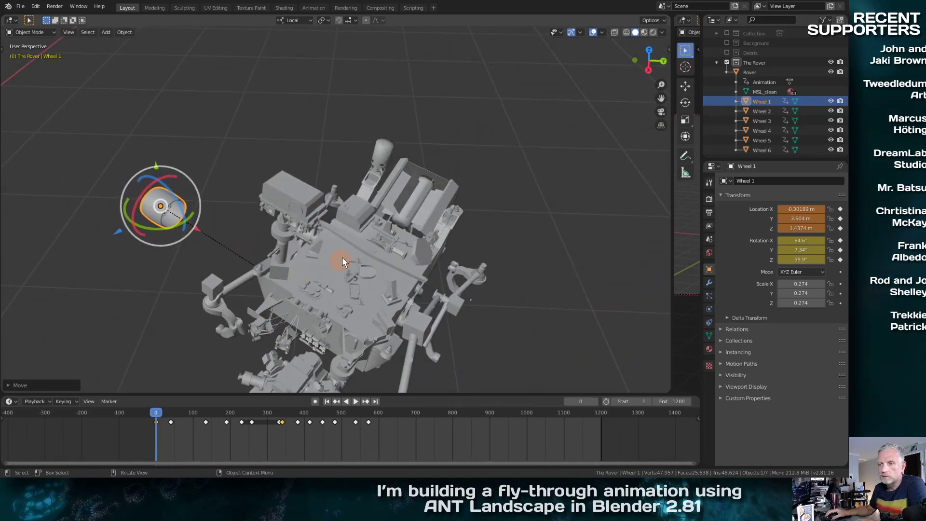
middle_drag(342, 256, 288, 166)
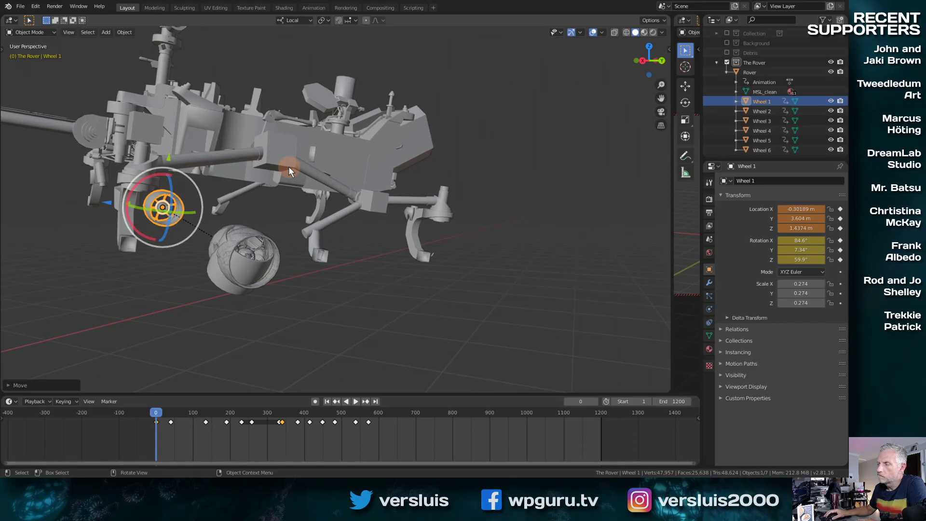
middle_drag(242, 195, 318, 228)
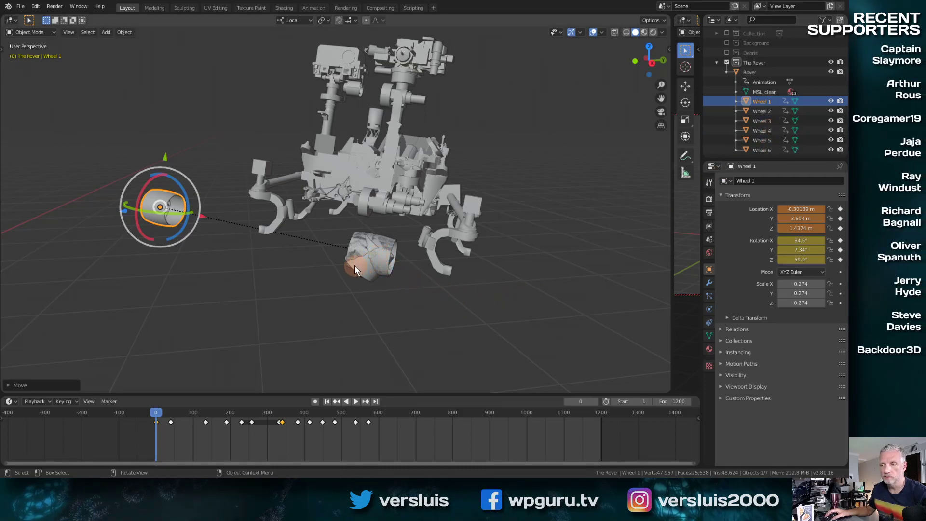
middle_drag(354, 265, 458, 261)
middle_drag(396, 230, 223, 250)
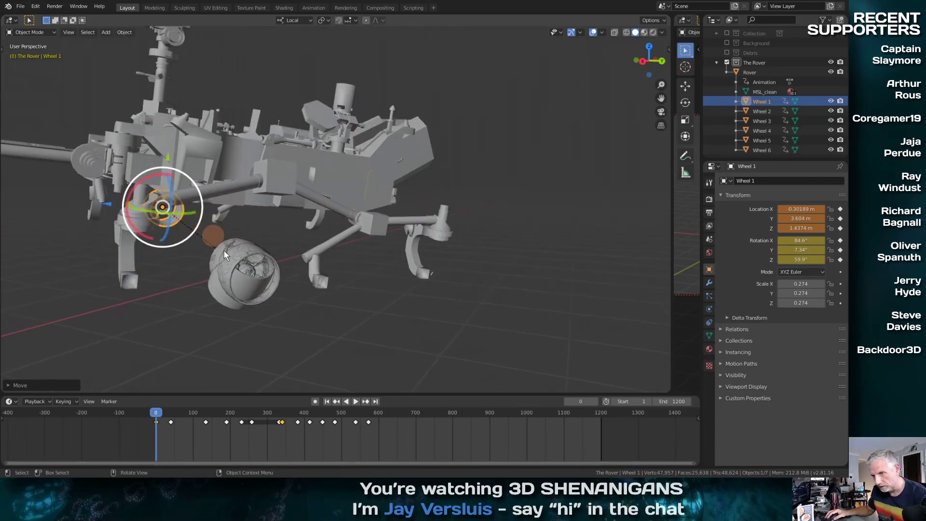
Move Wheels 6, 2, 3 and 5 out of the stack, each to its own spot.
click(256, 282)
key(g)
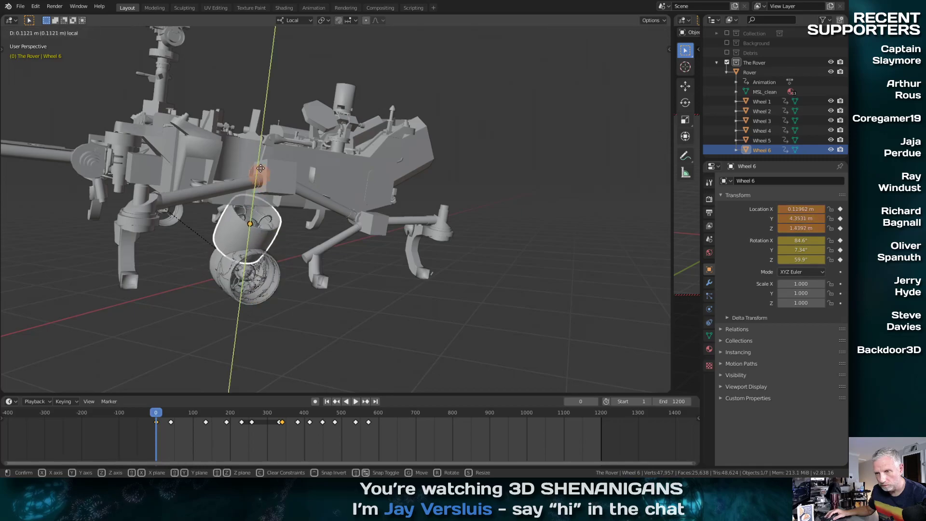
click(244, 236)
click(242, 248)
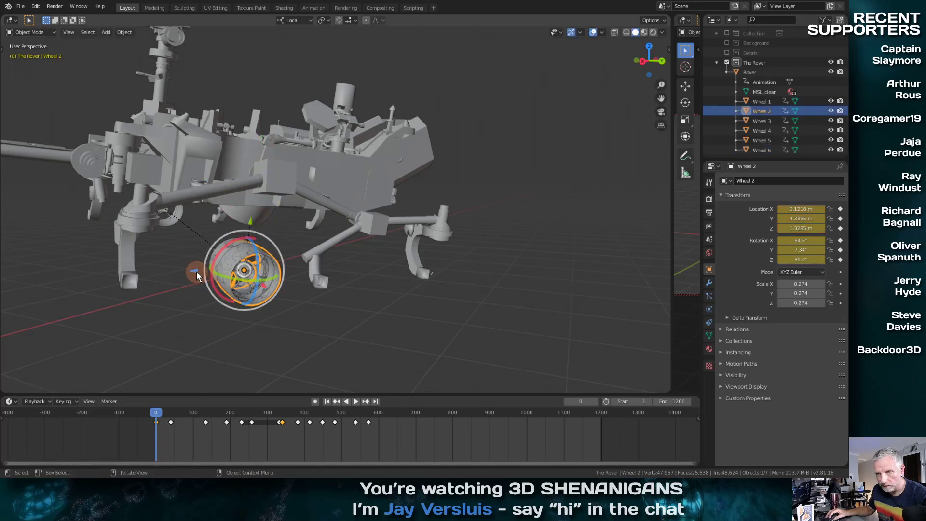
key(g)
click(77, 273)
click(227, 272)
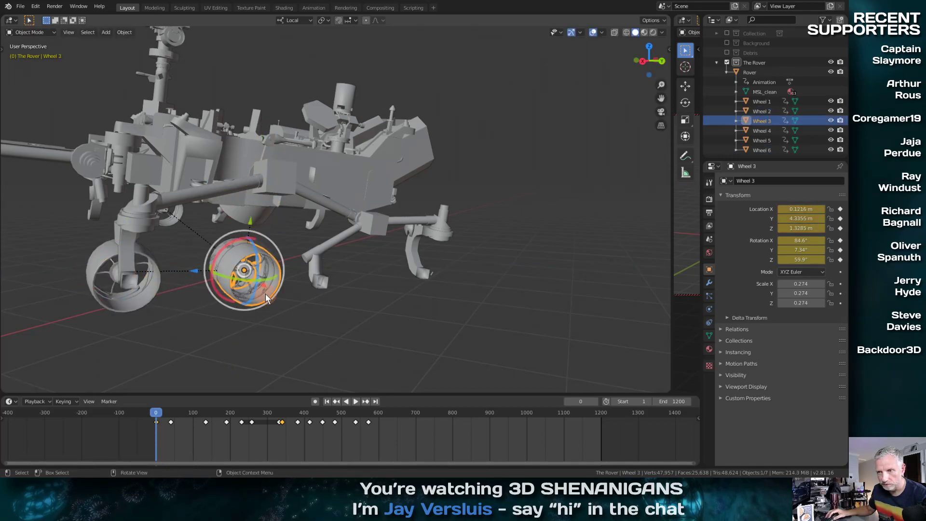
key(g)
click(322, 357)
click(233, 257)
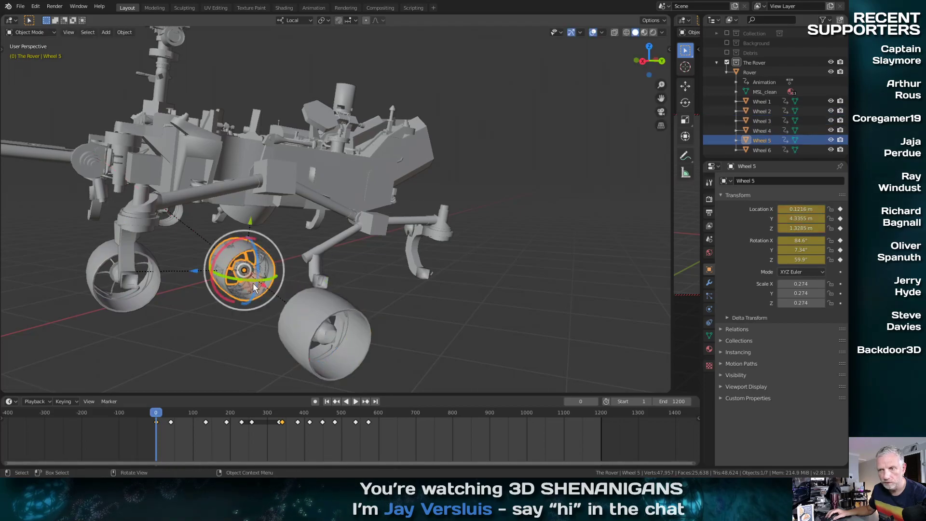
key(g)
click(201, 238)
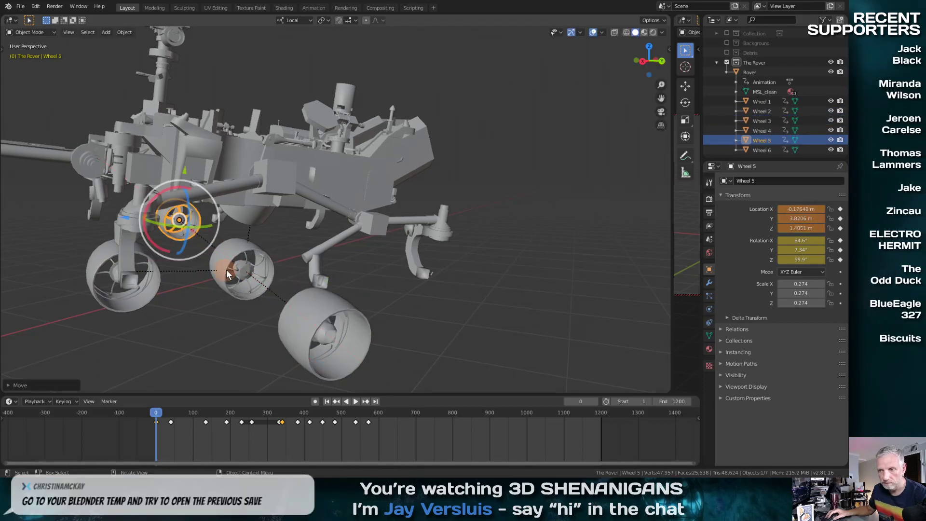
Move Wheel 4 off to the right, orbit to see all wheels, then bring up the Windows start screen.
click(223, 261)
key(g)
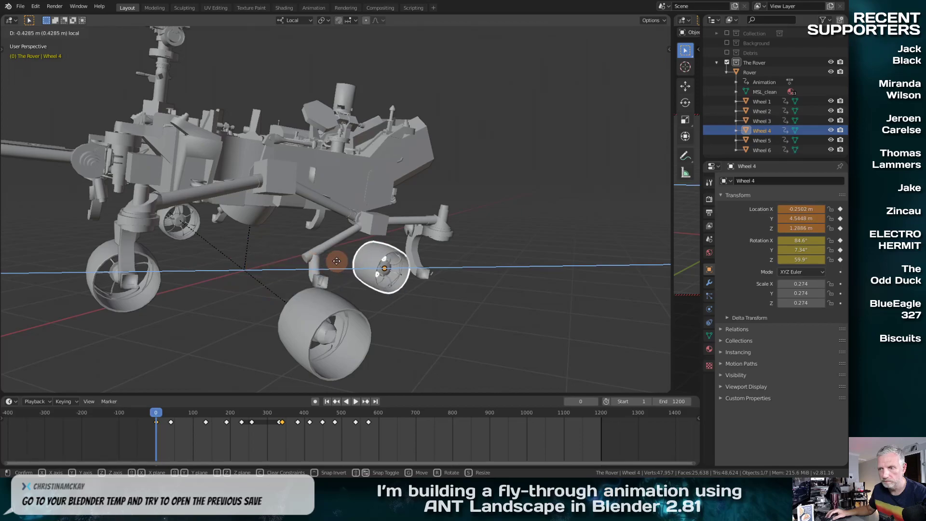
click(416, 321)
middle_drag(416, 321, 349, 257)
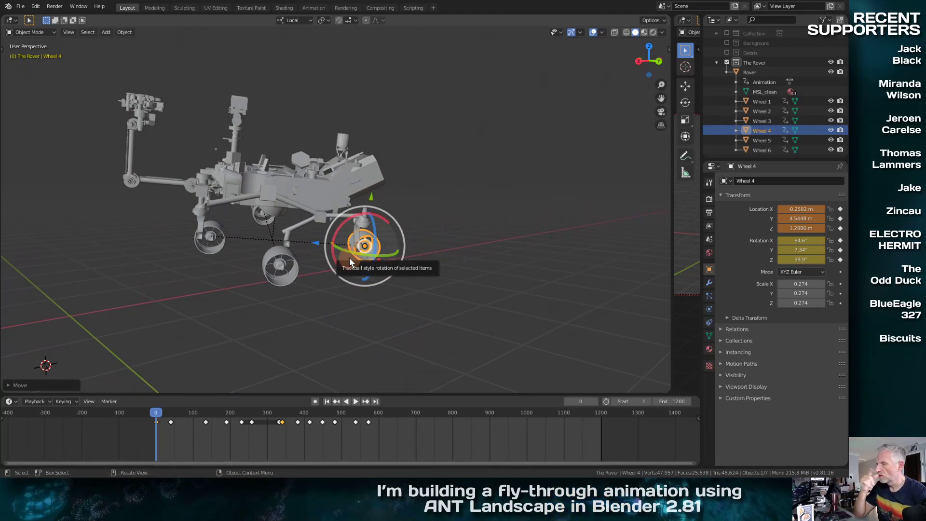
click(22, 6)
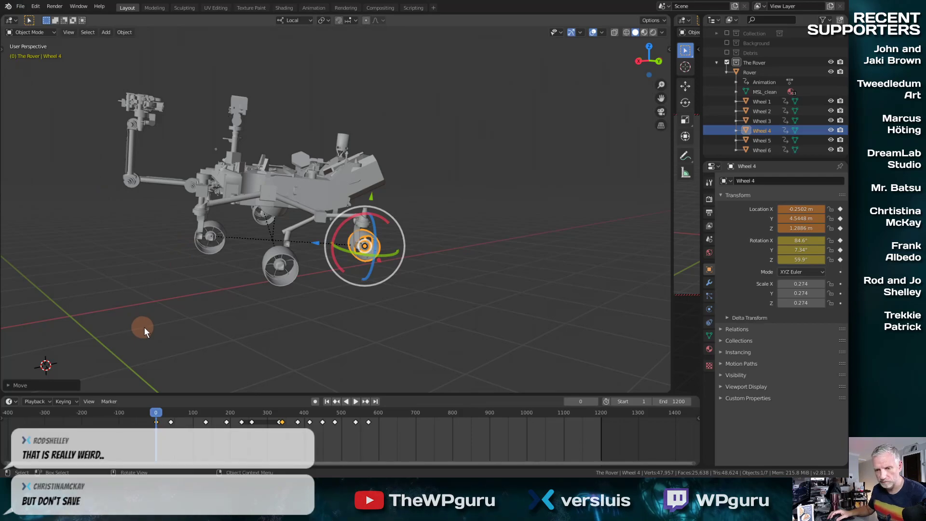
key(super)
Bring the Animatics Explorer window forward and open the Samsung EVO (C:) drive.
mouse_move(57, 470)
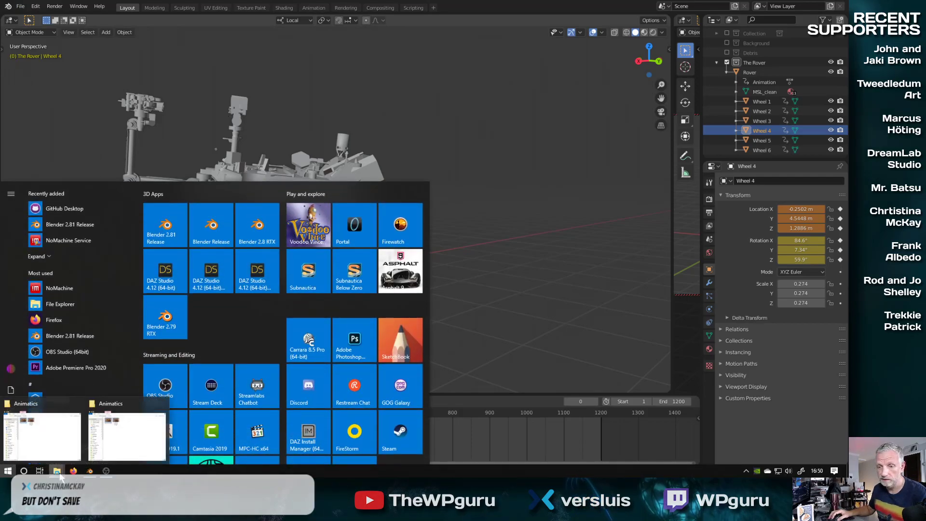
mouse_move(149, 423)
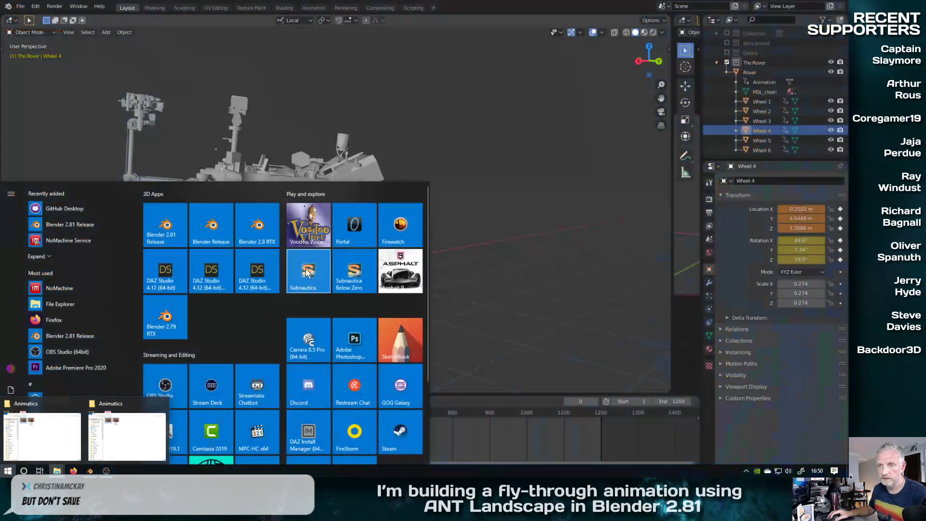
click(154, 429)
drag(248, 166, 245, 274)
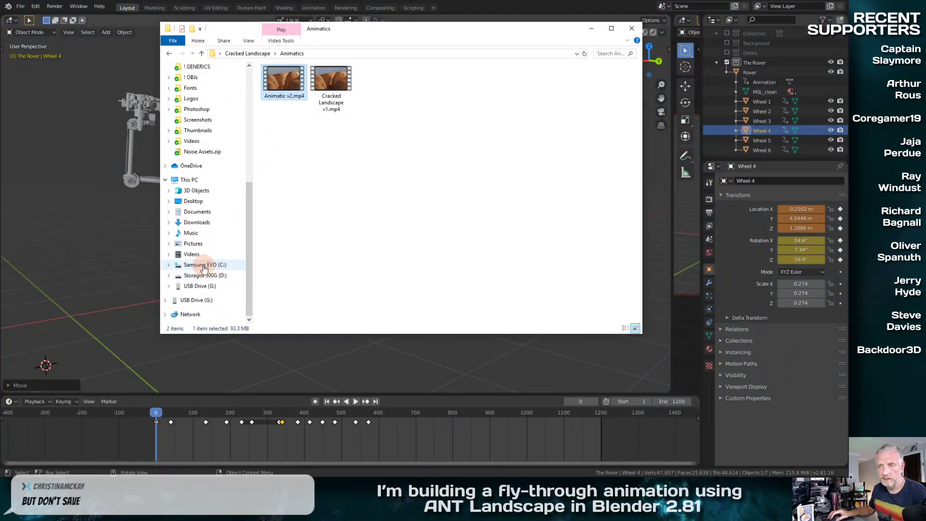
click(204, 267)
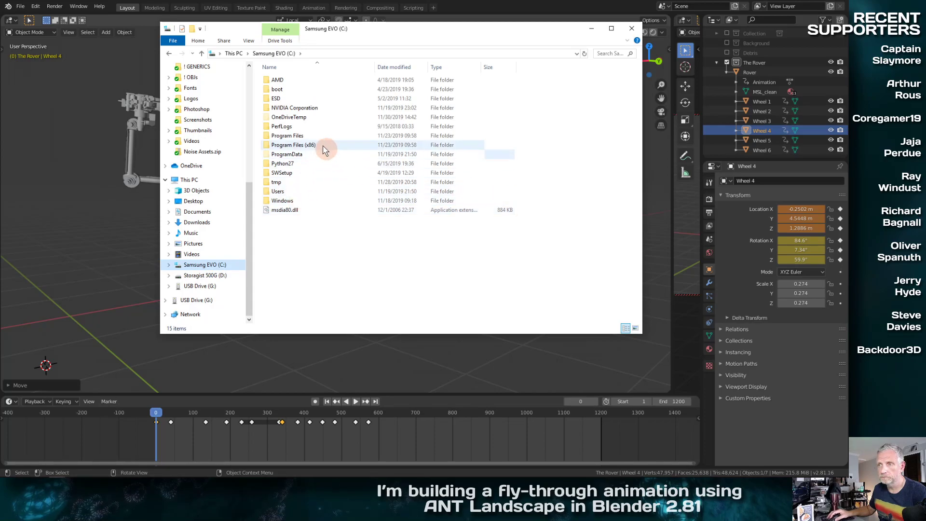
Browse Users > AppData > Roaming > Blender Foundation > Blender > 2.81.
double_click(296, 191)
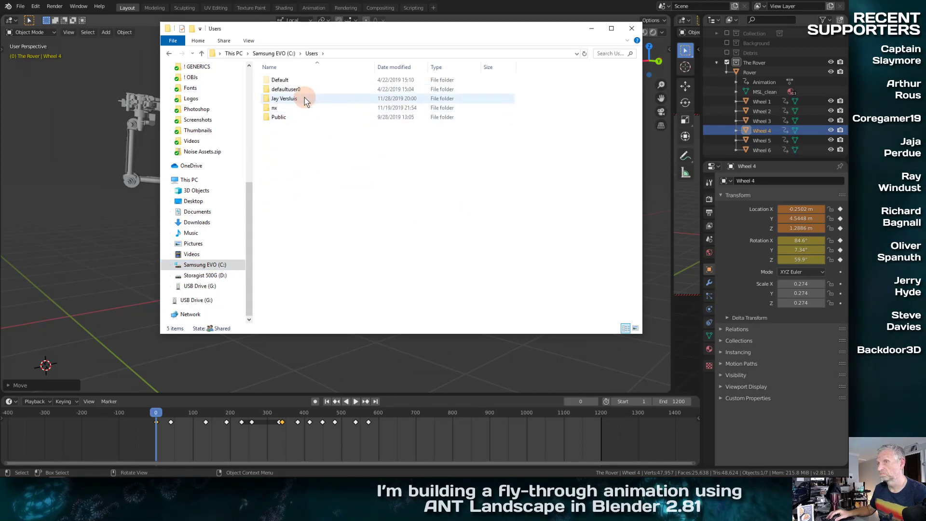
double_click(304, 98)
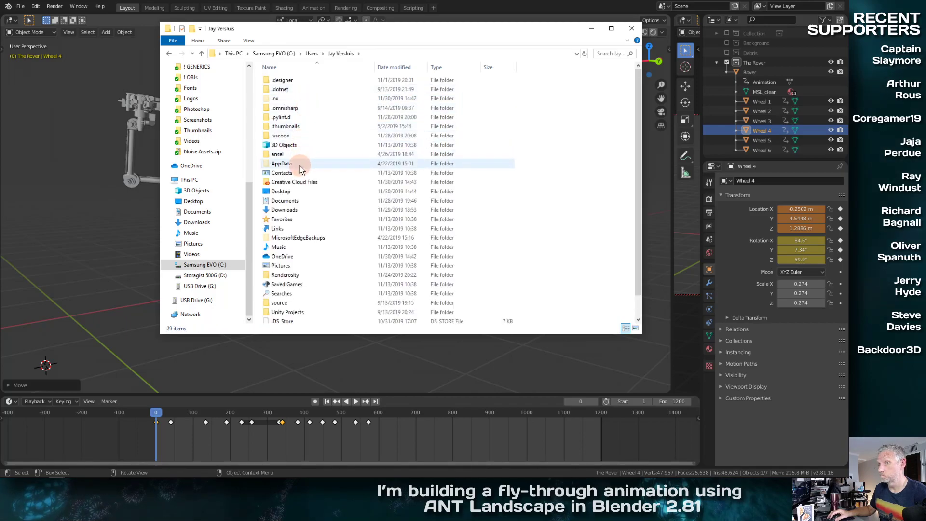
double_click(300, 165)
double_click(306, 99)
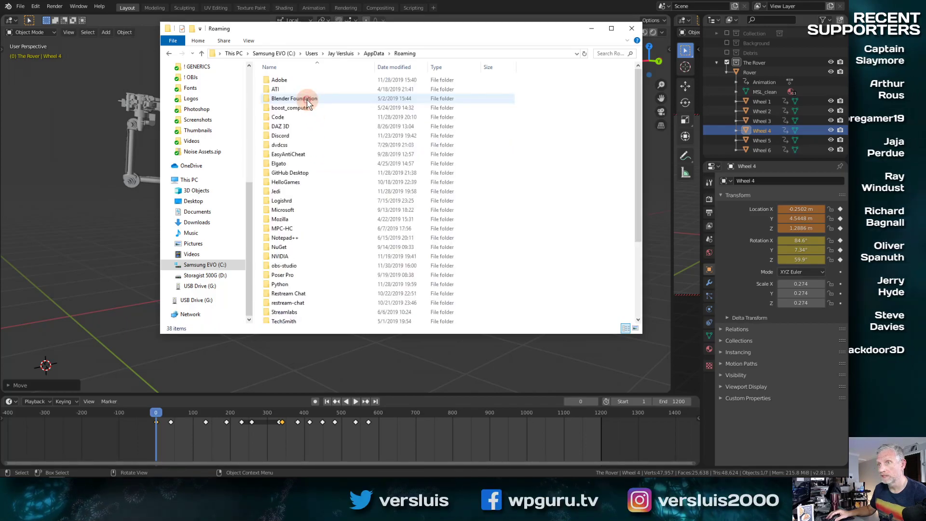
double_click(318, 98)
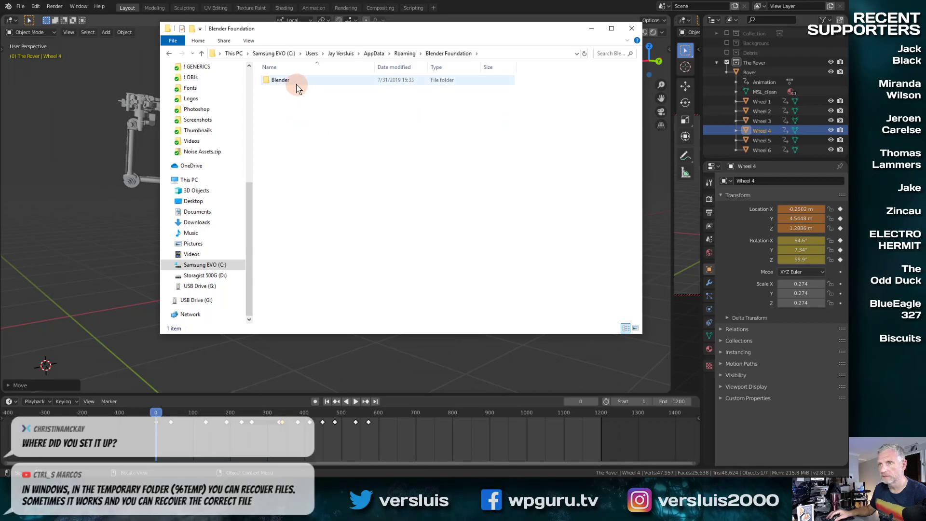
double_click(296, 82)
double_click(289, 100)
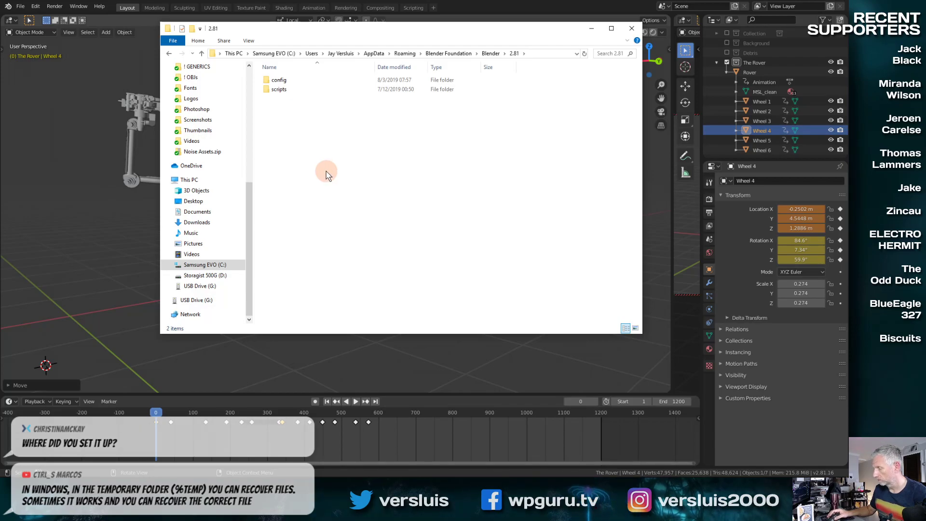
Return to the C: root, open the Windows folder and try opening Temp.
drag(323, 33, 302, 47)
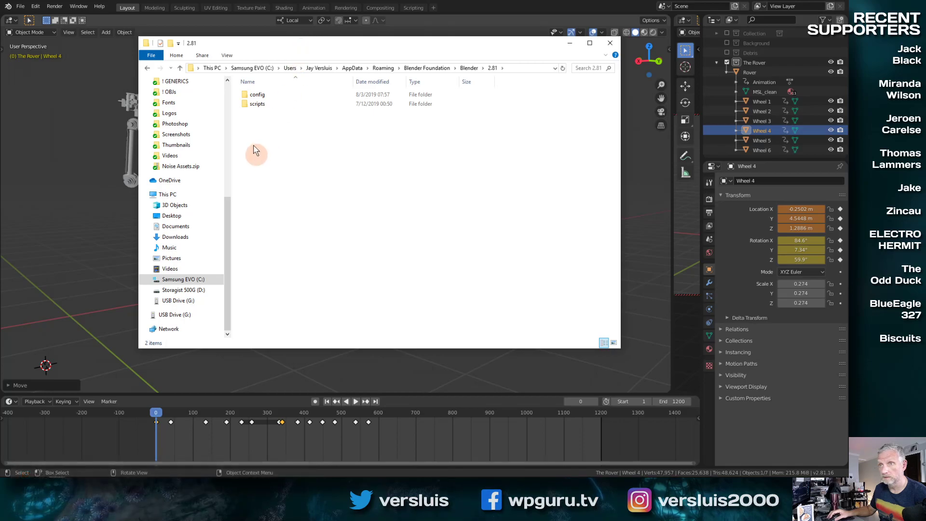
click(250, 68)
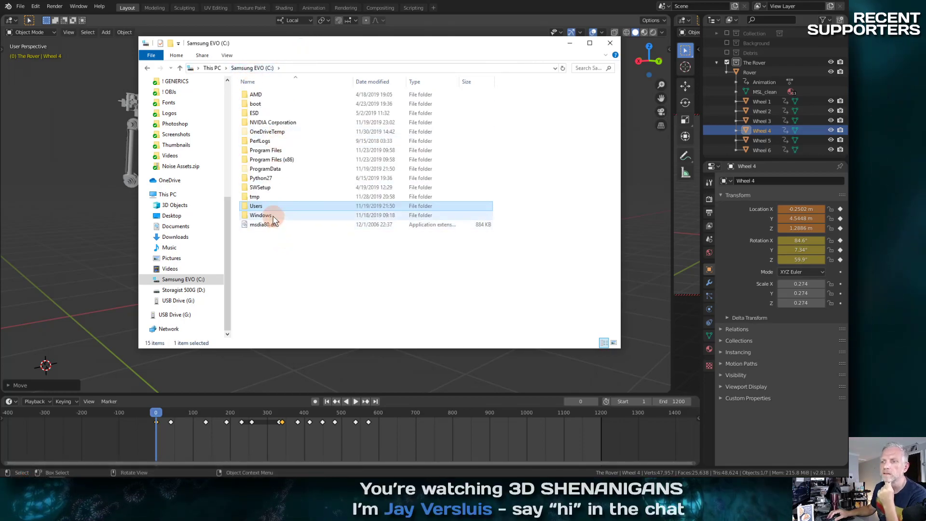
double_click(304, 215)
scroll(307, 211, down, 20)
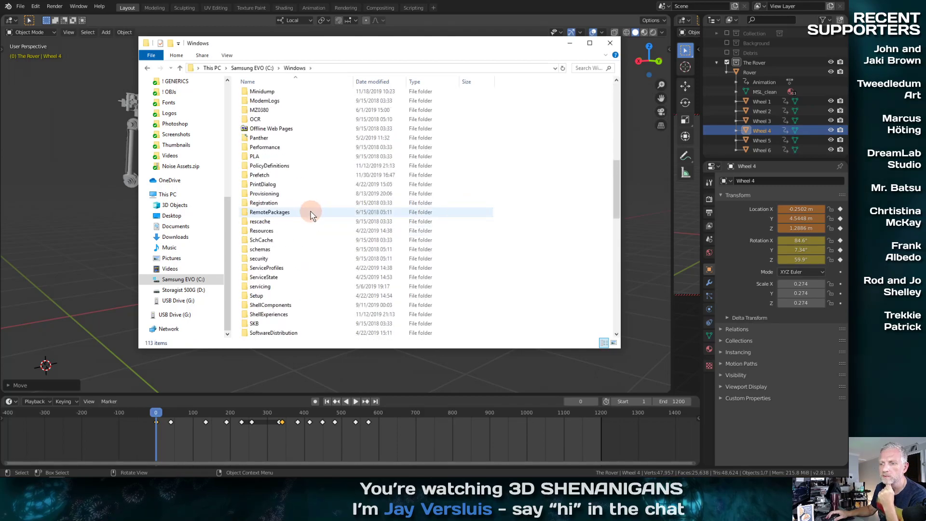
scroll(311, 215, down, 6)
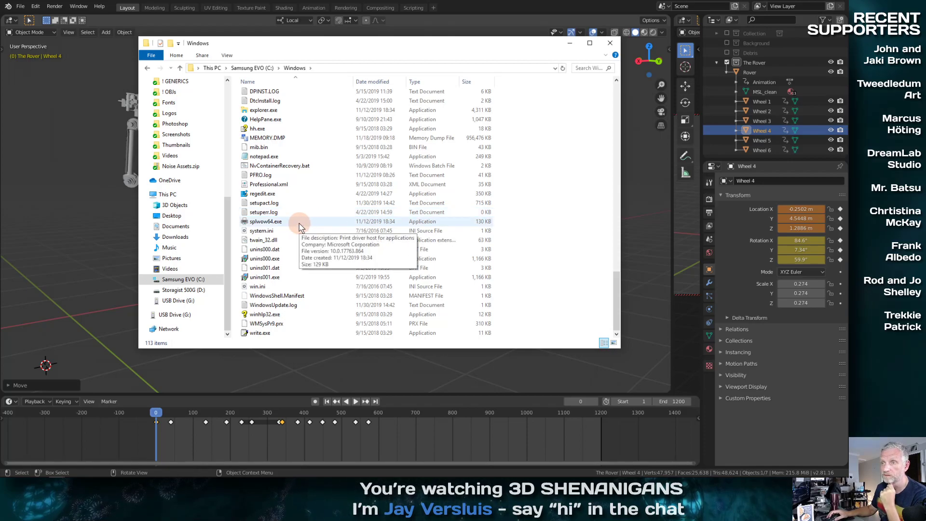
scroll(299, 227, up, 9)
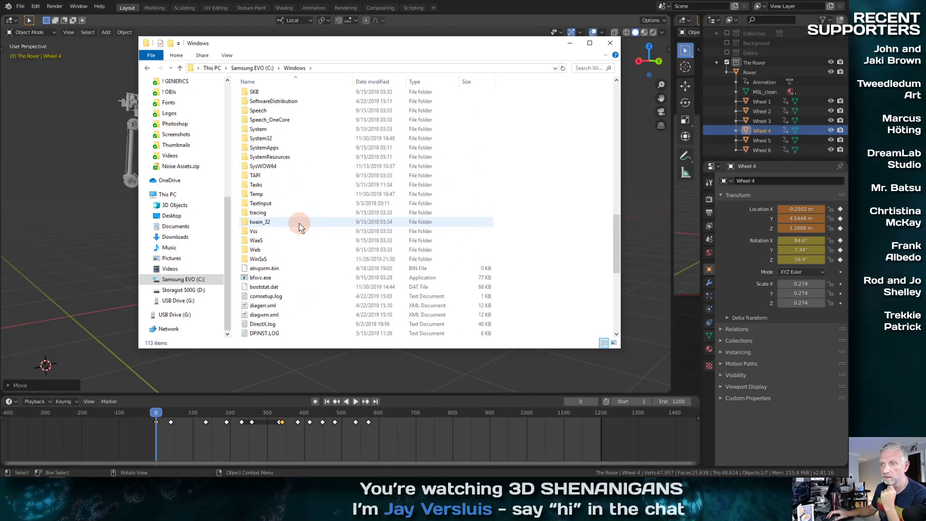
double_click(285, 194)
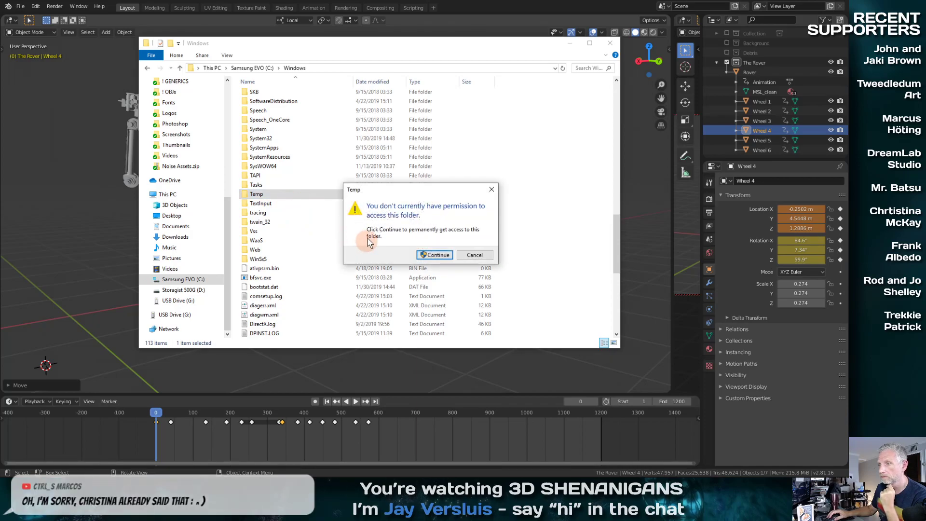
Grant access to C:\Windows\Temp, scroll its 211 items, and peek into an empty -Sigs subfolder.
click(441, 254)
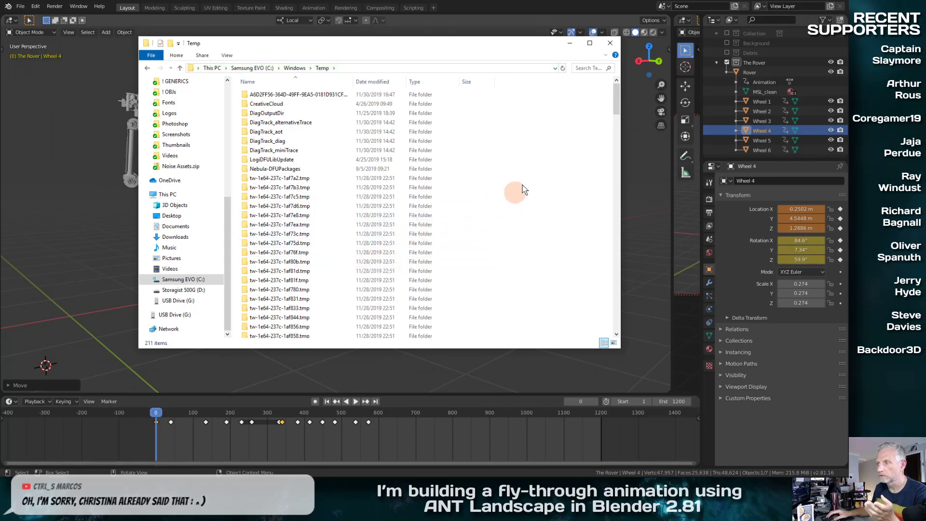
drag(612, 107, 609, 325)
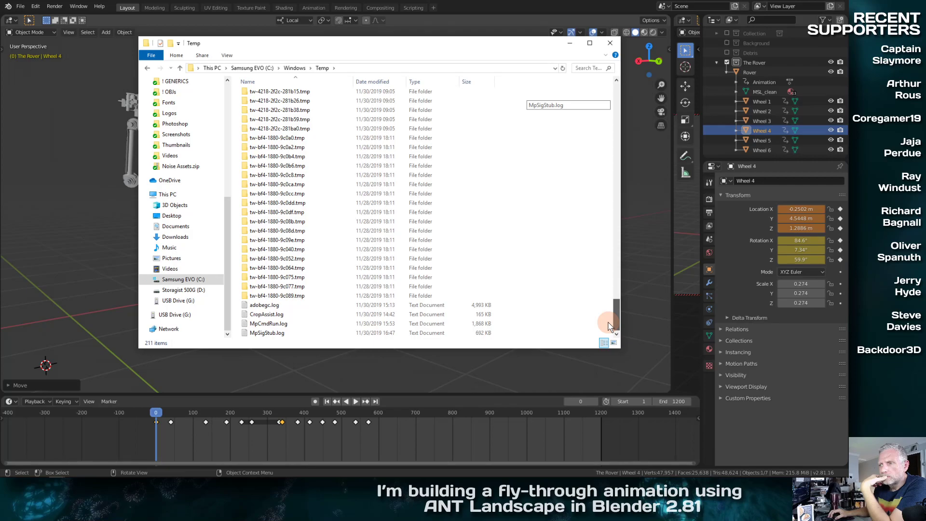
mouse_move(716, 477)
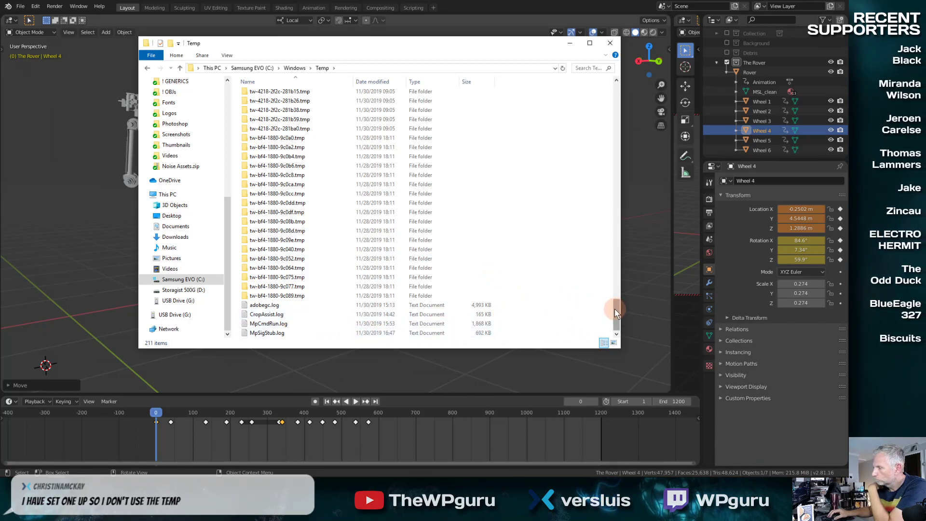
drag(619, 314, 588, 100)
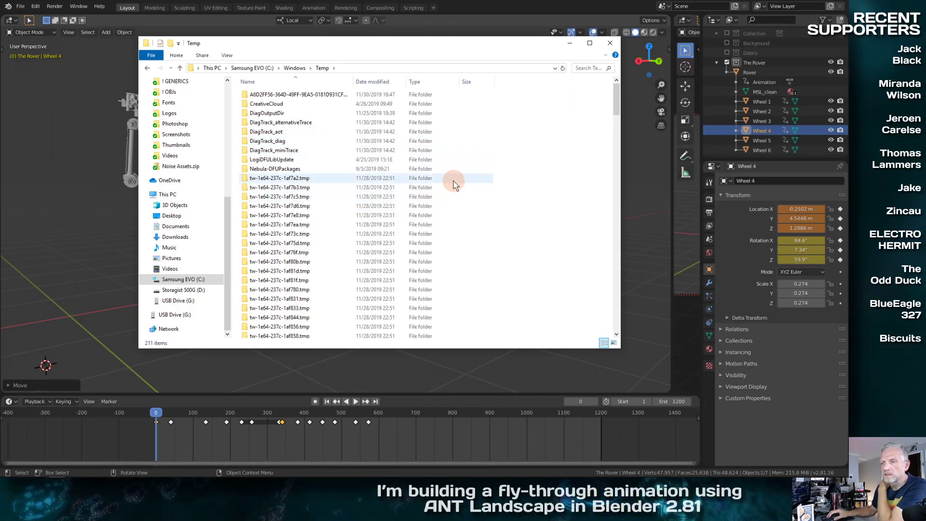
double_click(284, 98)
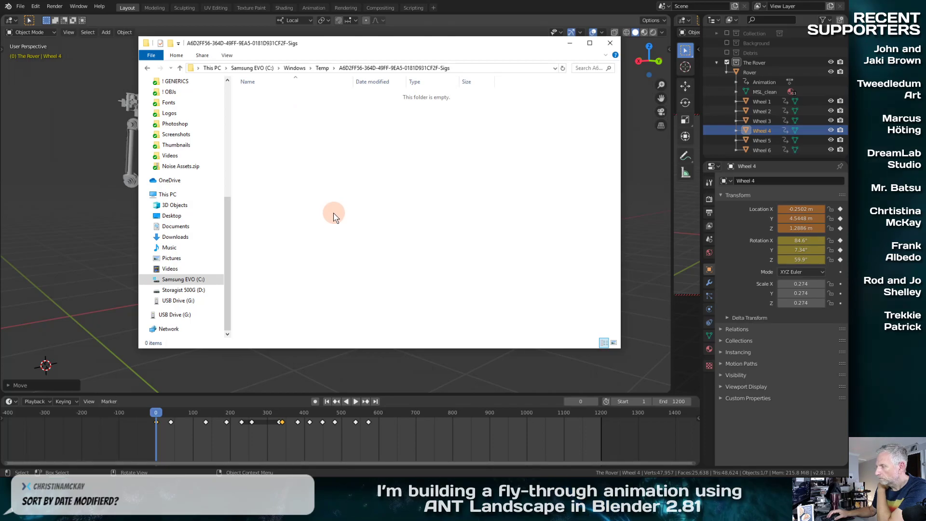
click(180, 68)
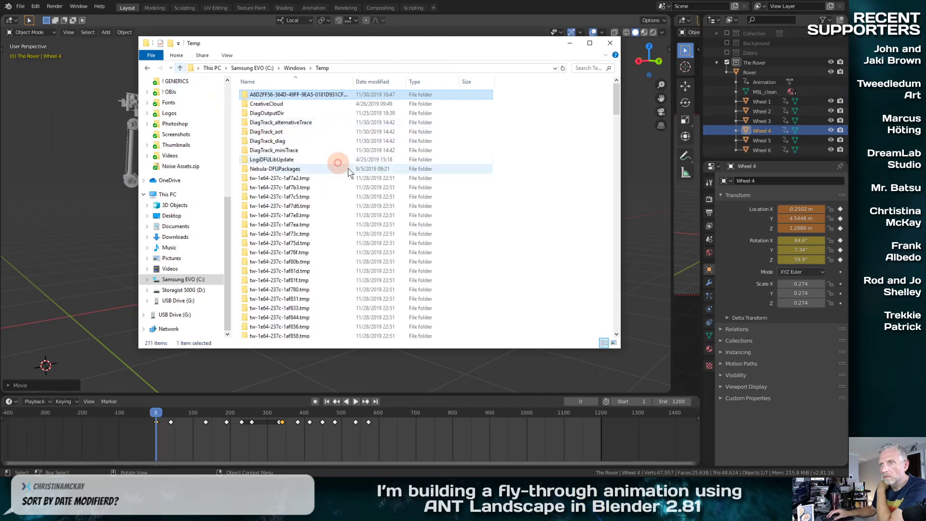
click(385, 82)
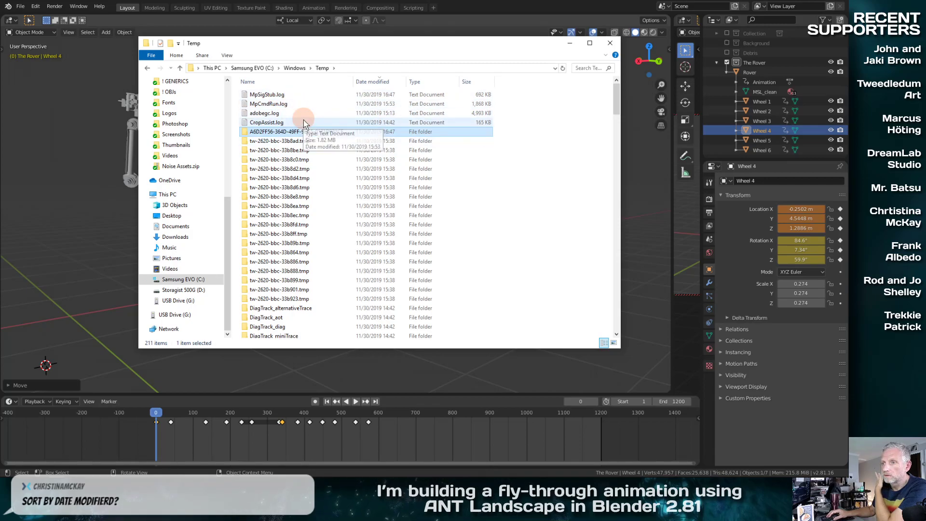
double_click(316, 132)
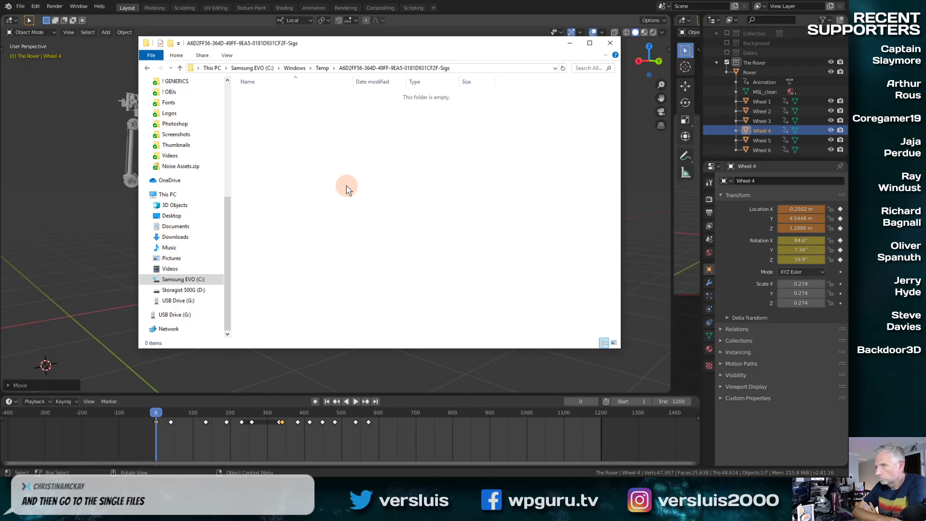
click(180, 68)
click(311, 141)
double_click(311, 141)
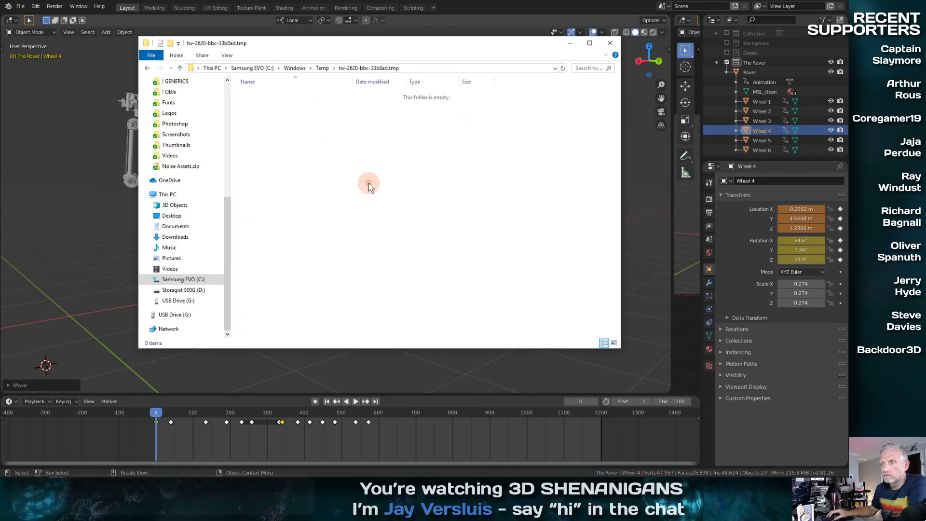
click(180, 68)
click(180, 68)
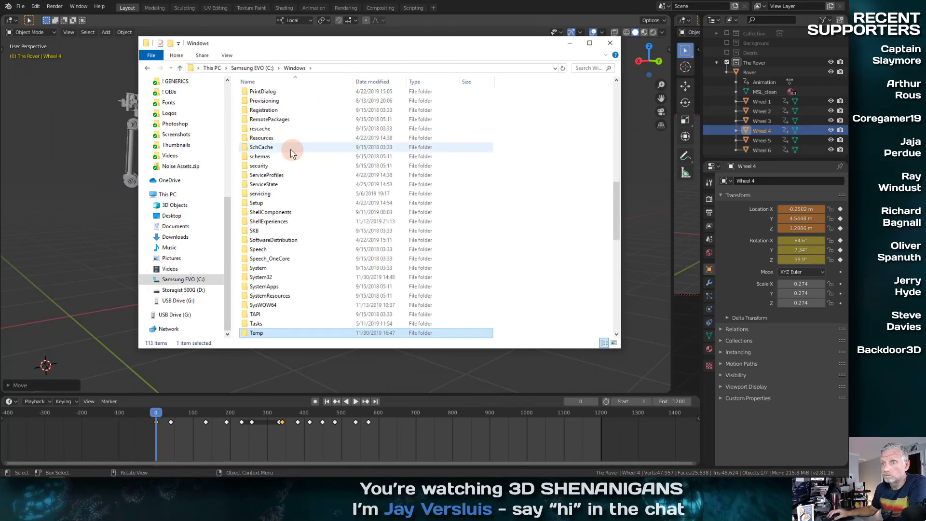
click(312, 166)
scroll(312, 193, down, 7)
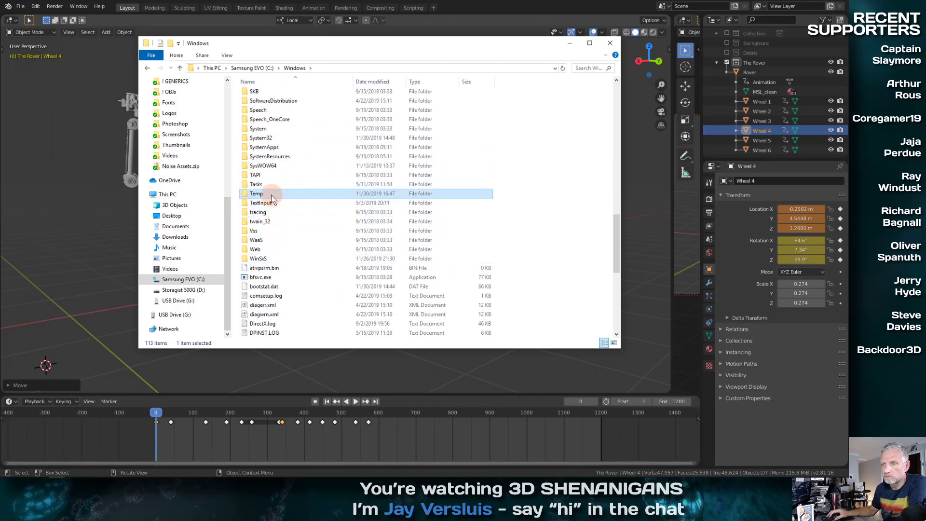
double_click(268, 192)
double_click(302, 150)
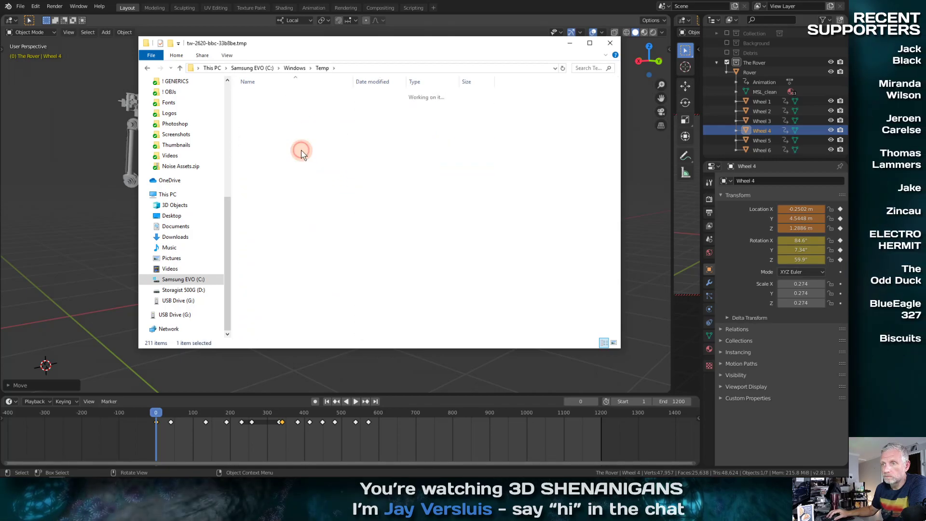
click(182, 69)
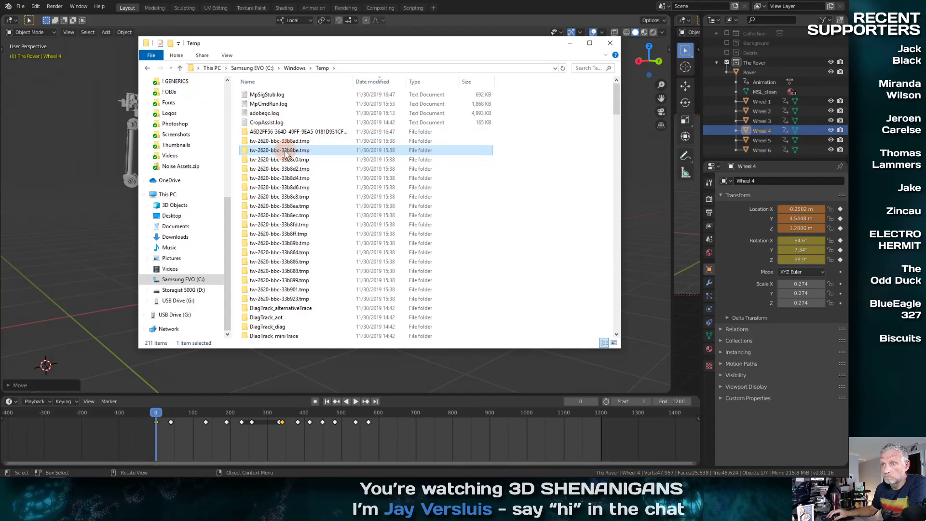
double_click(292, 159)
click(180, 68)
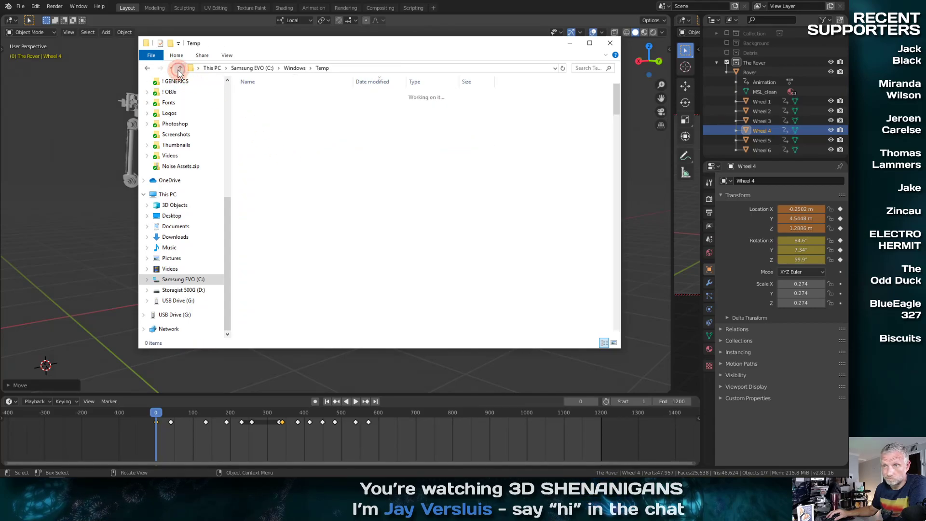
double_click(299, 169)
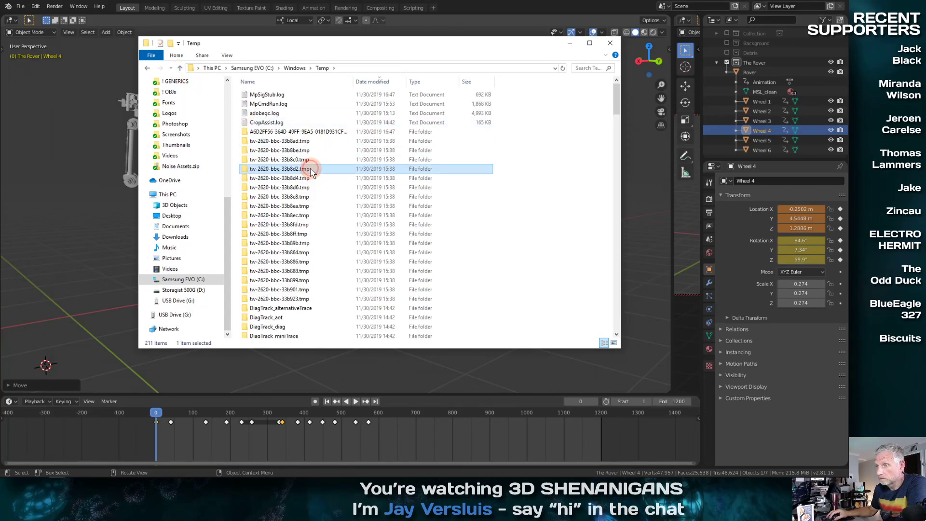
click(180, 68)
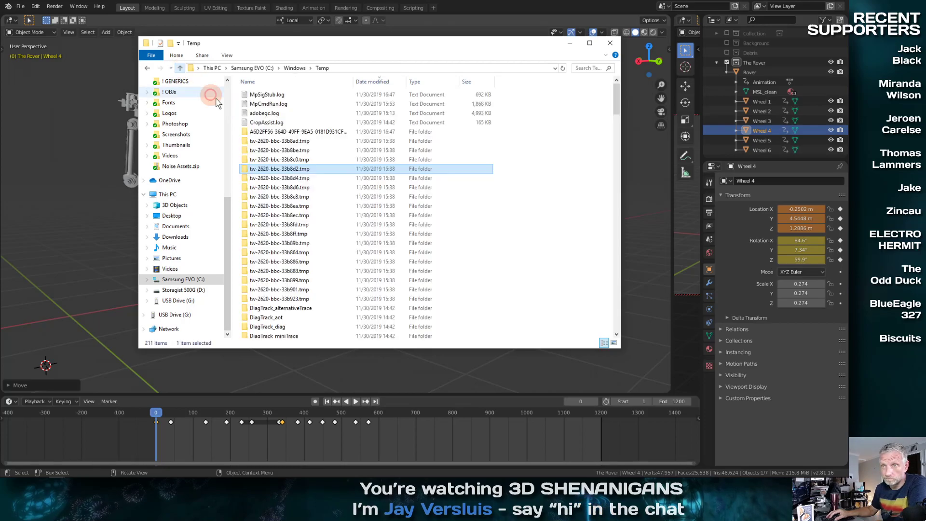
double_click(299, 178)
click(181, 69)
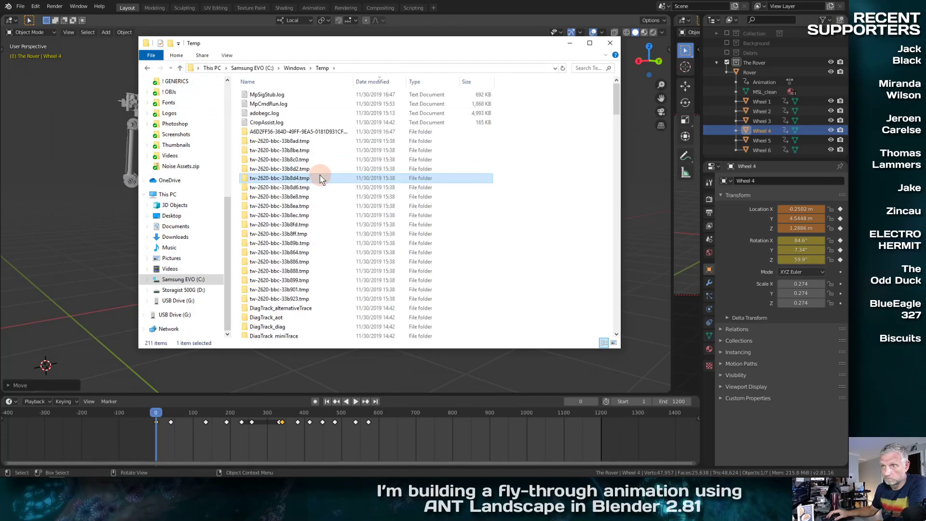
scroll(320, 178, down, 5)
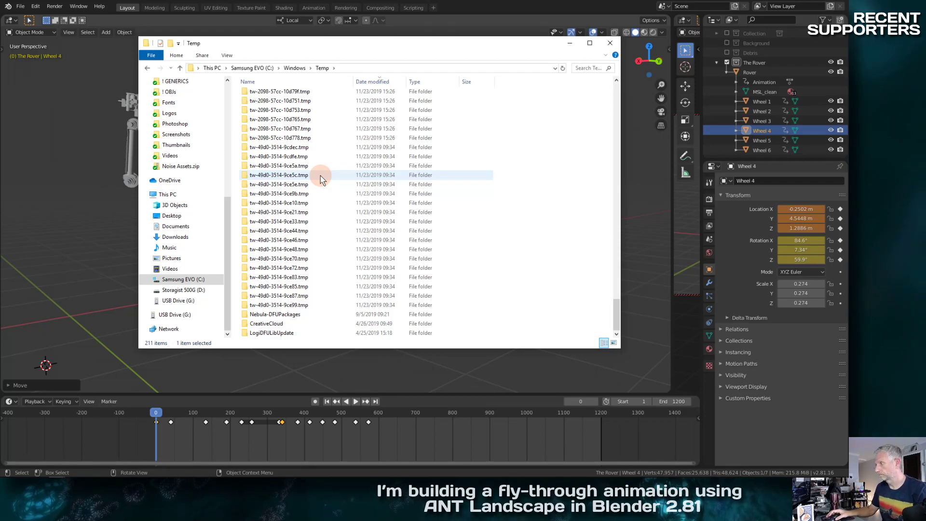
Close Explorer, open recent Cracked-10.blend without saving Cracked-11, and widen the textured view.
click(609, 44)
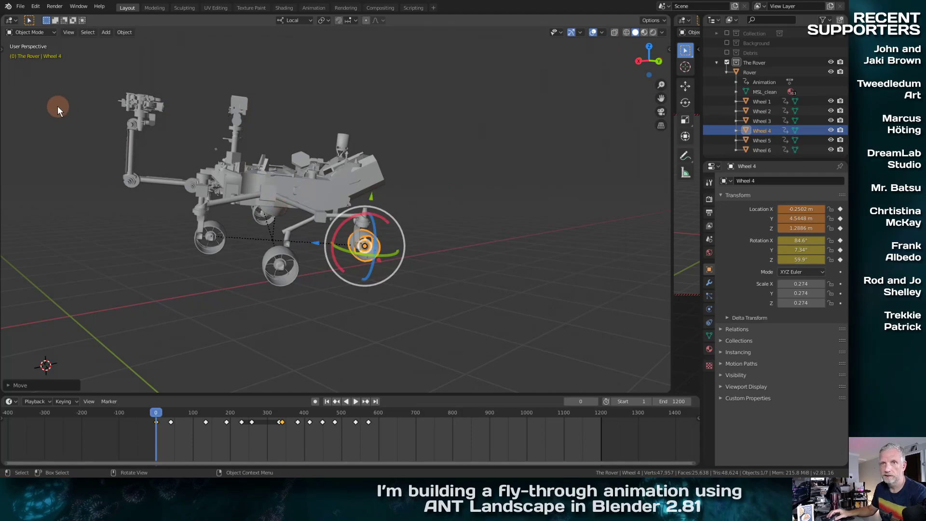
click(20, 6)
mouse_move(52, 36)
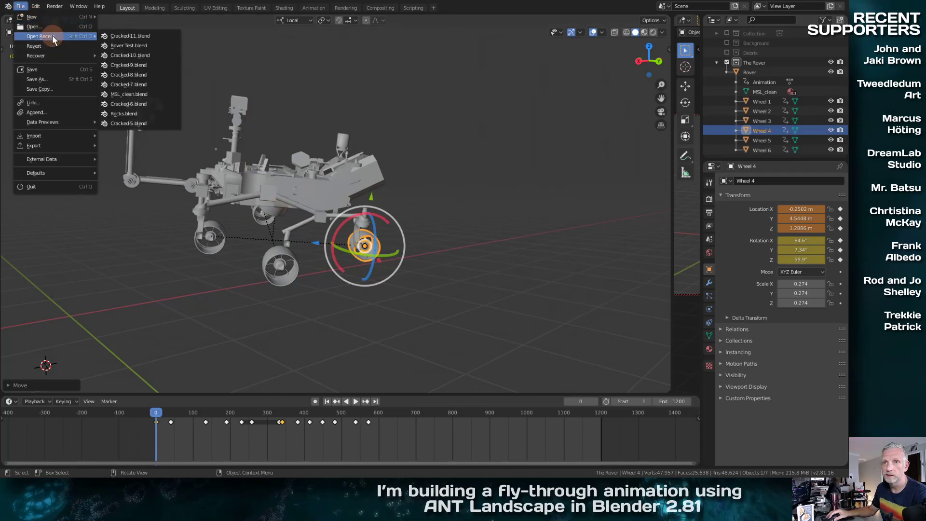
click(161, 56)
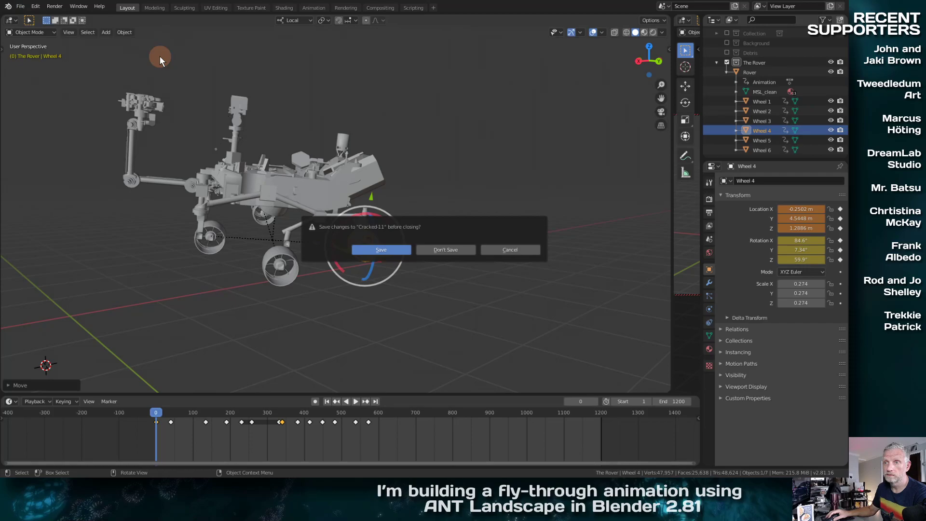
click(449, 250)
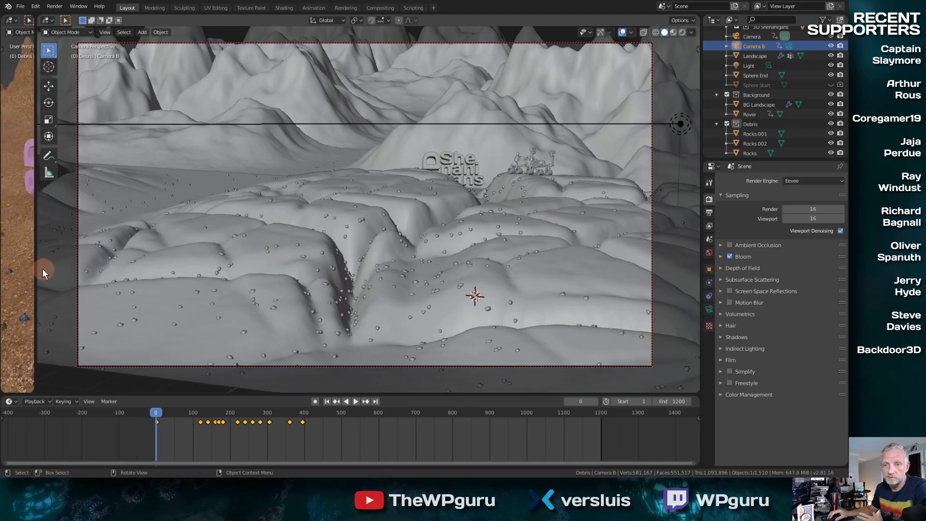
drag(40, 270, 526, 252)
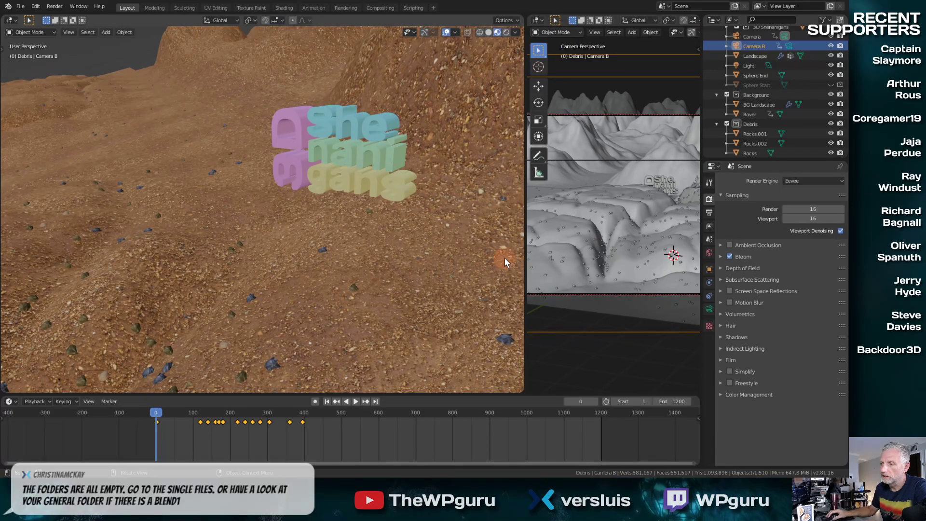
drag(522, 255, 170, 278)
click(21, 6)
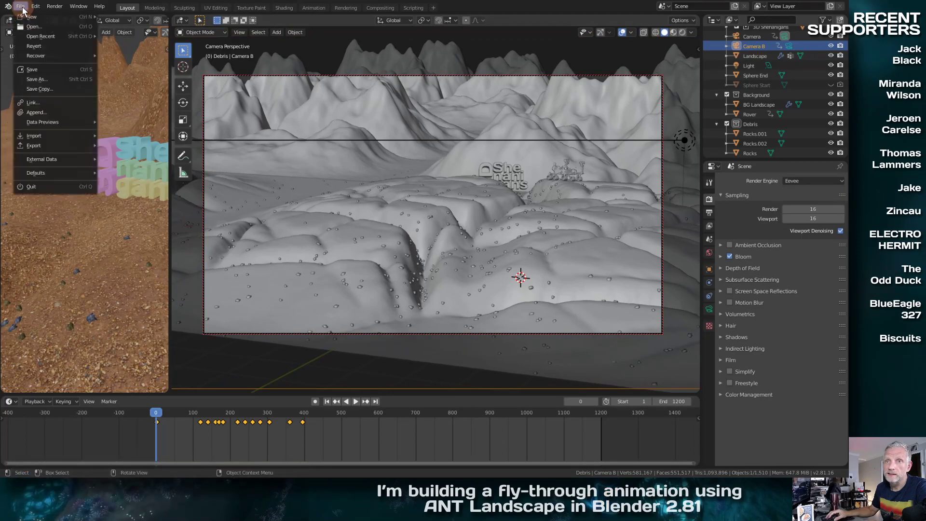
click(33, 28)
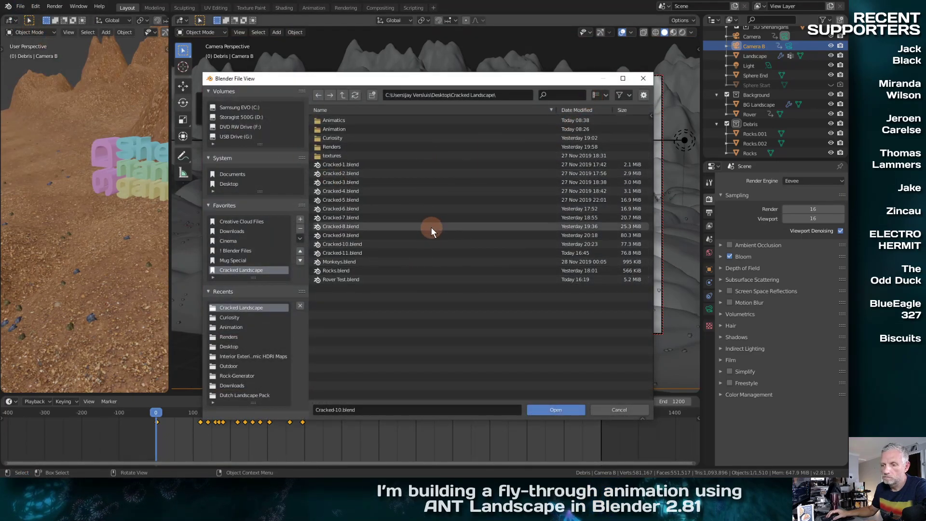
click(485, 409)
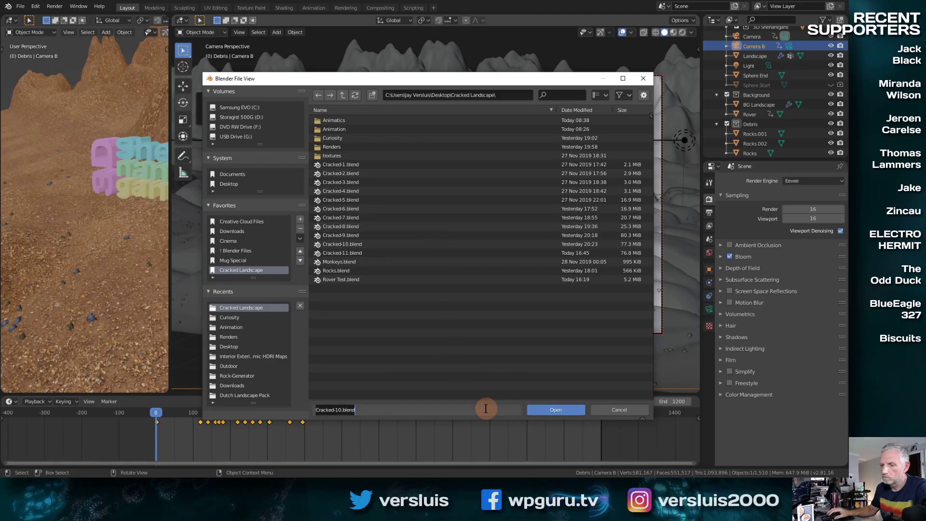
click(486, 408)
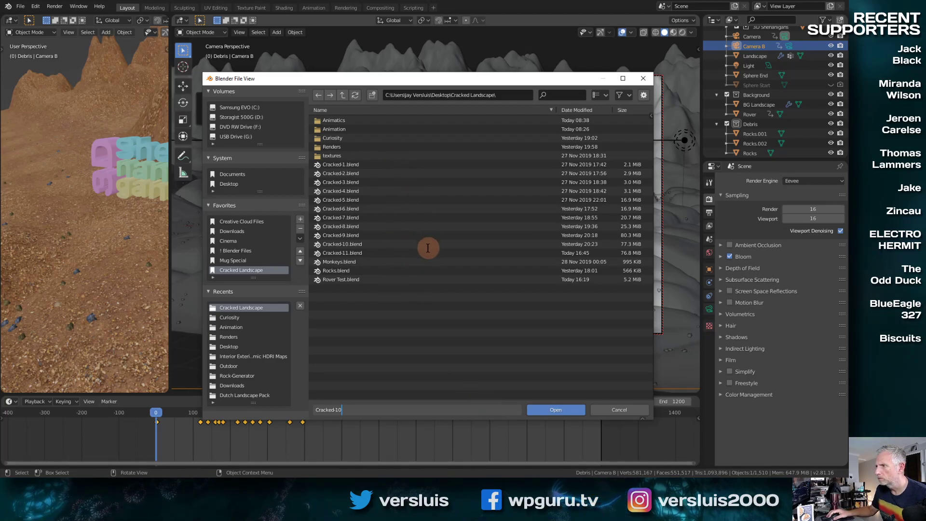
click(385, 290)
click(613, 411)
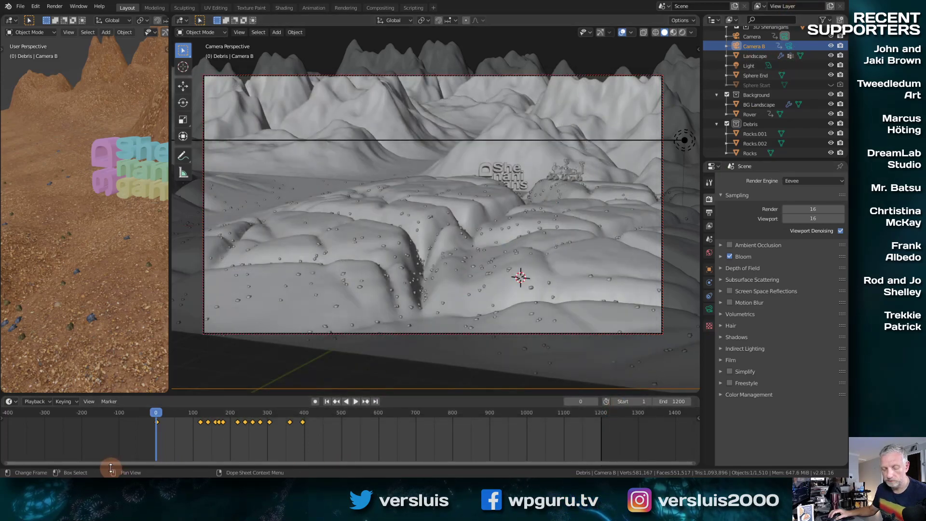
Open File Explorer and go to the Desktop's Cracked Landscape folder.
key(super)
click(57, 469)
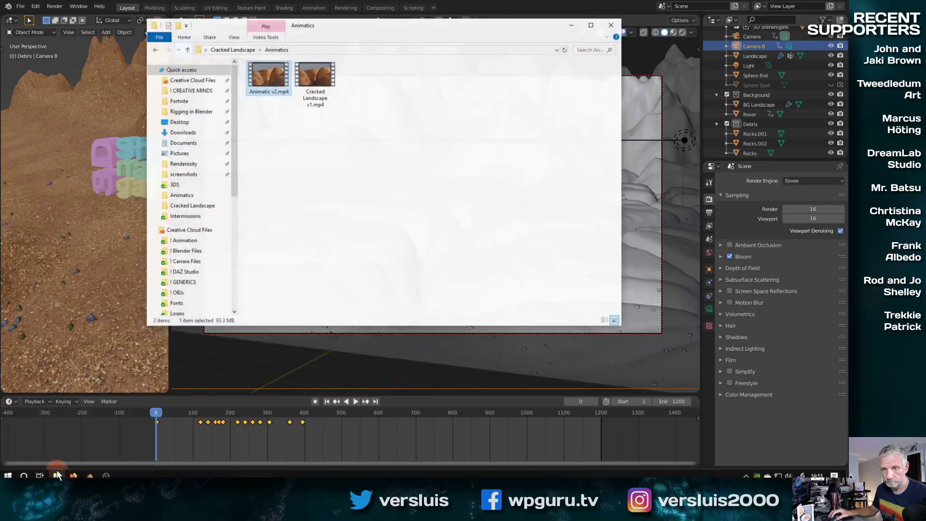
drag(236, 122, 240, 212)
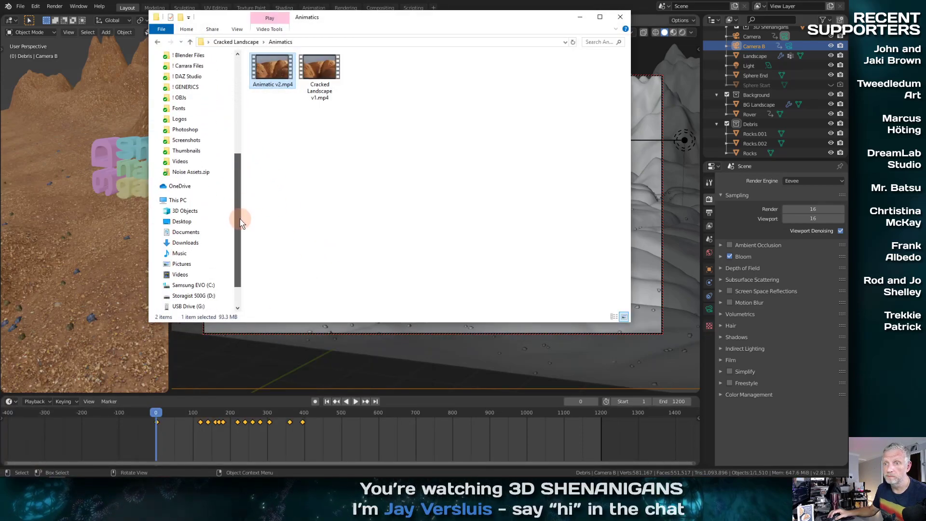
click(184, 222)
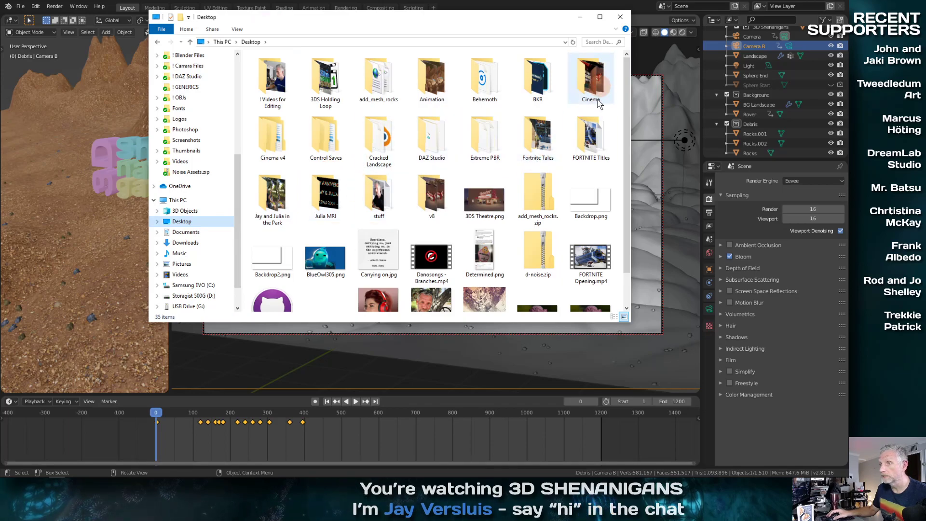
double_click(389, 162)
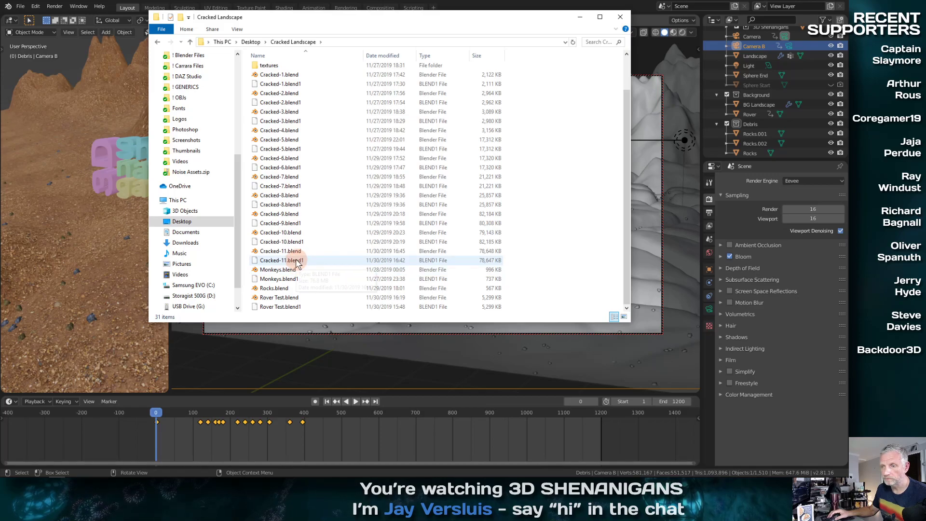
Rename Cracked-11.blend1 to Cracked-11a.blend, accept the extension change, and return to Blender.
click(296, 261)
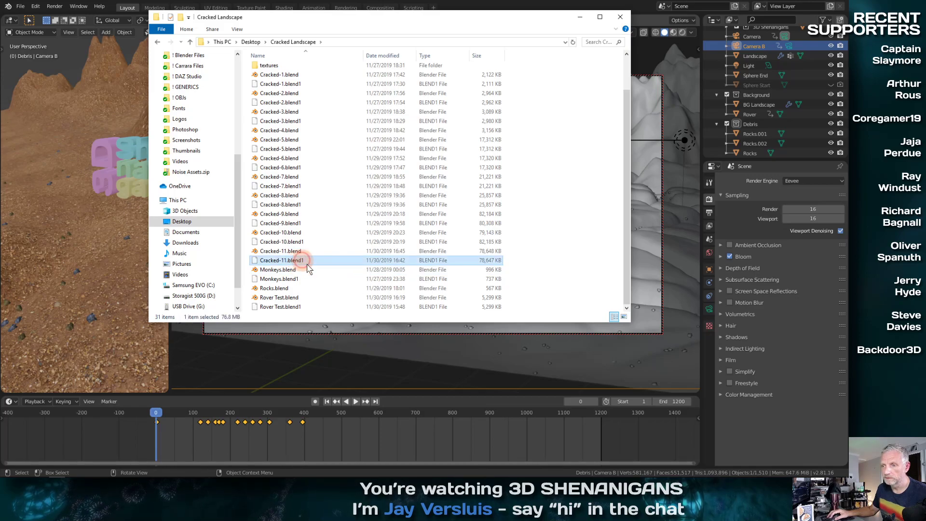
click(304, 261)
key(Left)
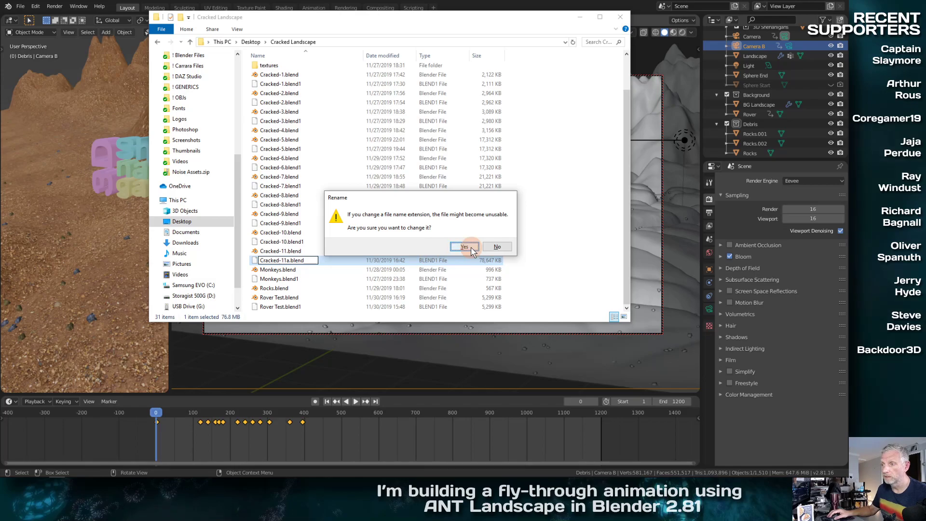
click(464, 246)
click(579, 17)
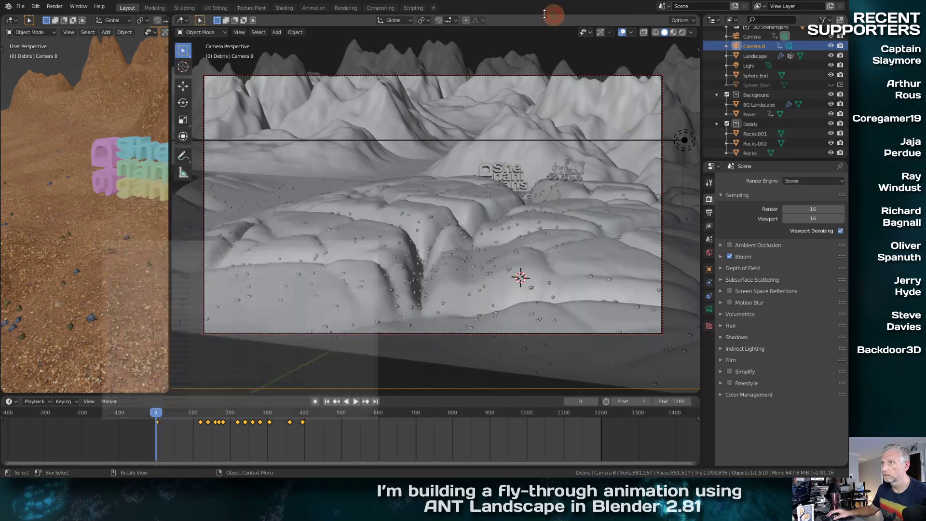
click(20, 7)
Open Cracked-11a.blend and orbit around the rover from below to inspect Wheel 3.
click(29, 24)
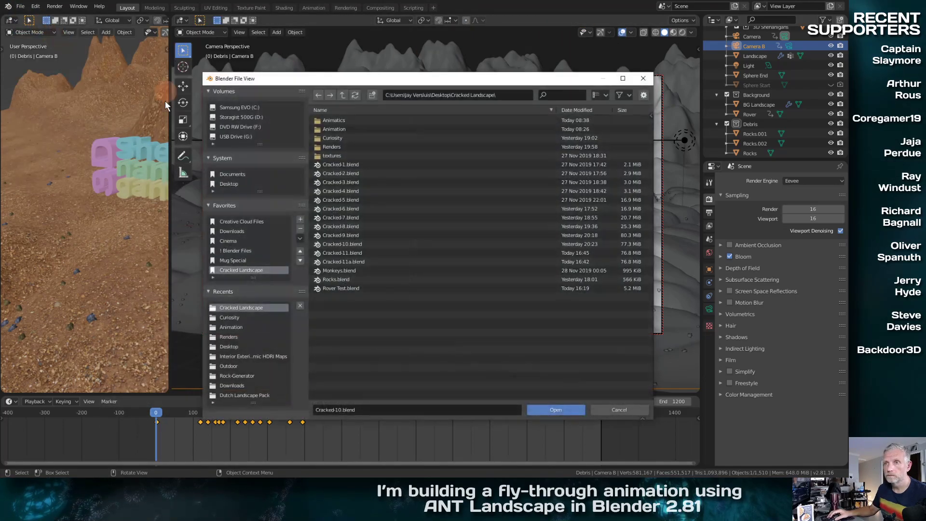
double_click(354, 261)
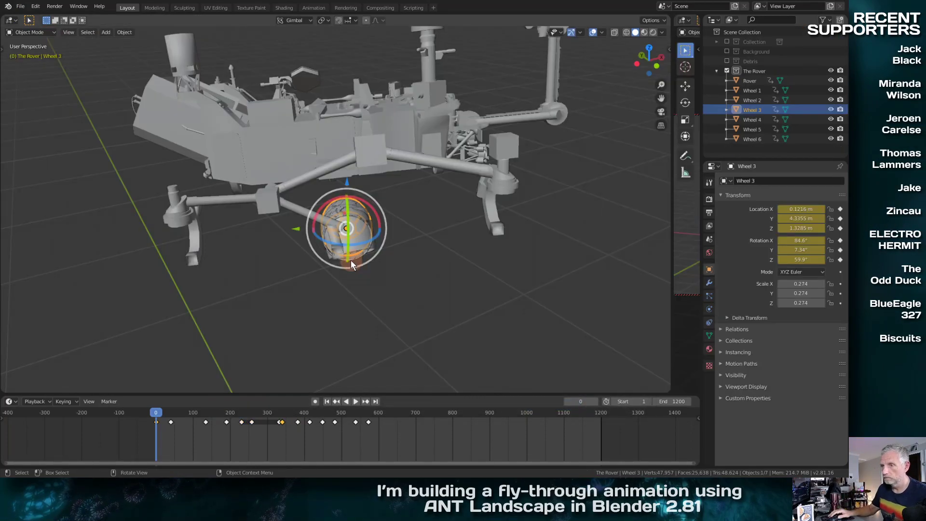
middle_drag(172, 283, 359, 243)
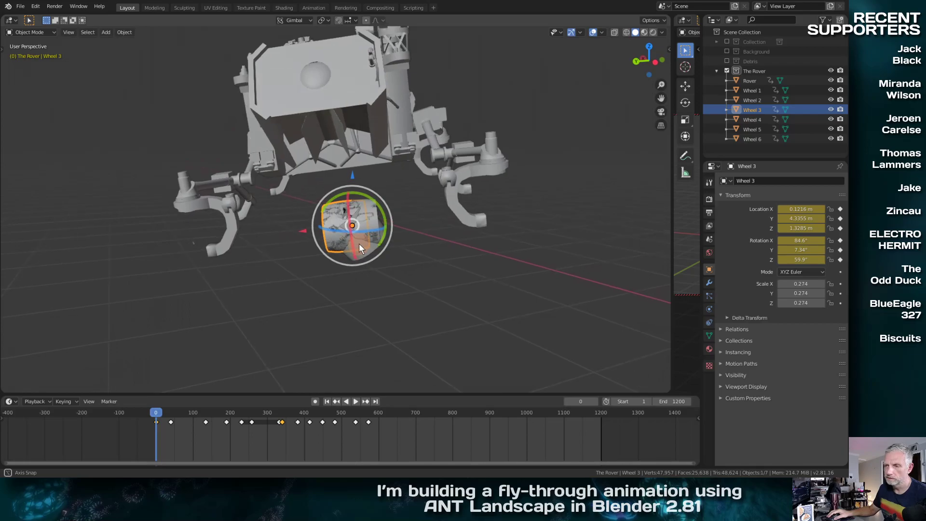
scroll(421, 256, up, 3)
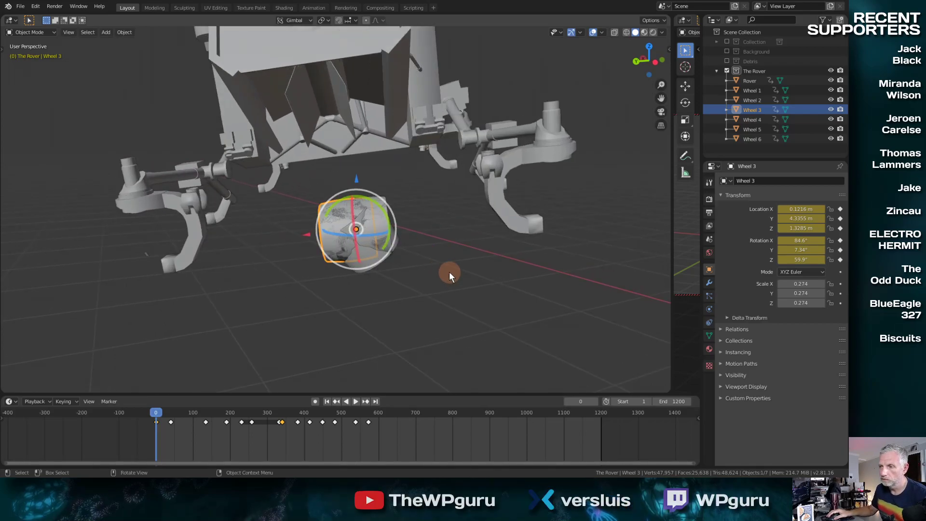
middle_drag(449, 271, 533, 298)
middle_drag(484, 295, 212, 273)
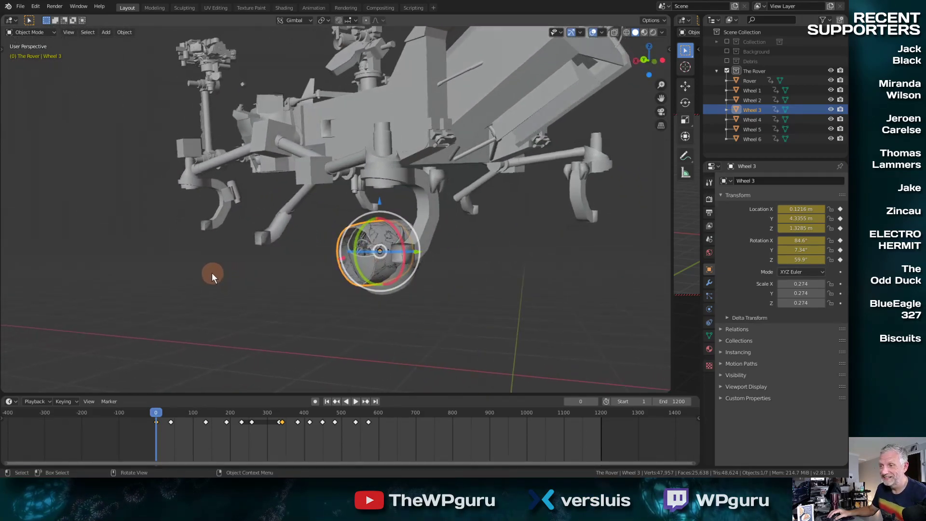